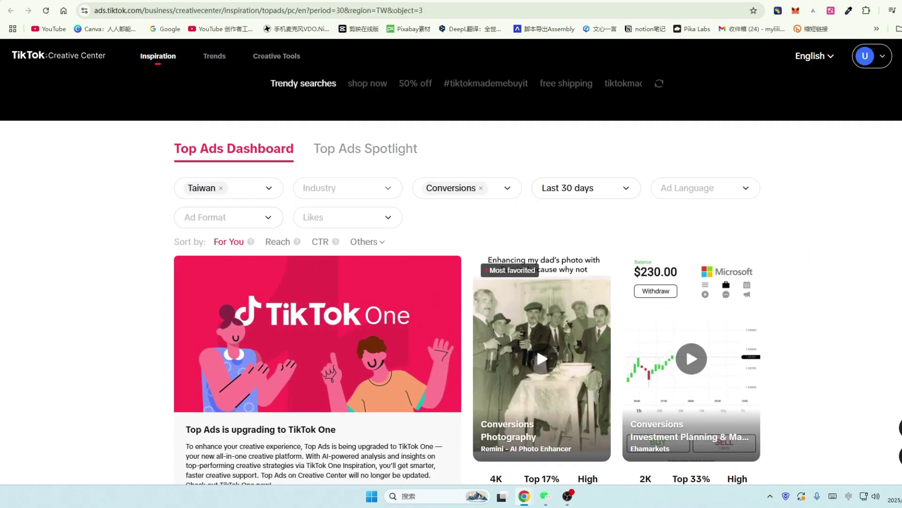
Step: Look through the TikTok Top Ads Dashboard, the Business Help Center articles and the YouTube channel's video list
scroll(899, 278, "down", 1)
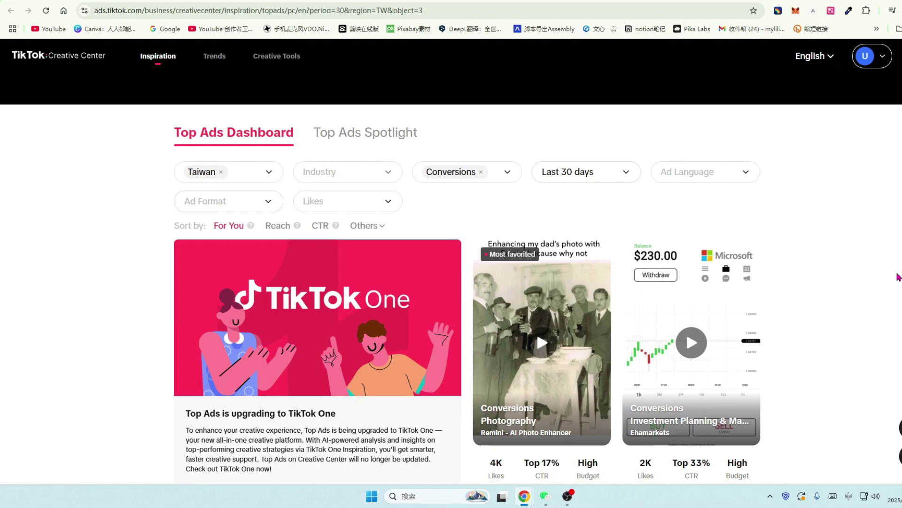
scroll(858, 293, "down", 1)
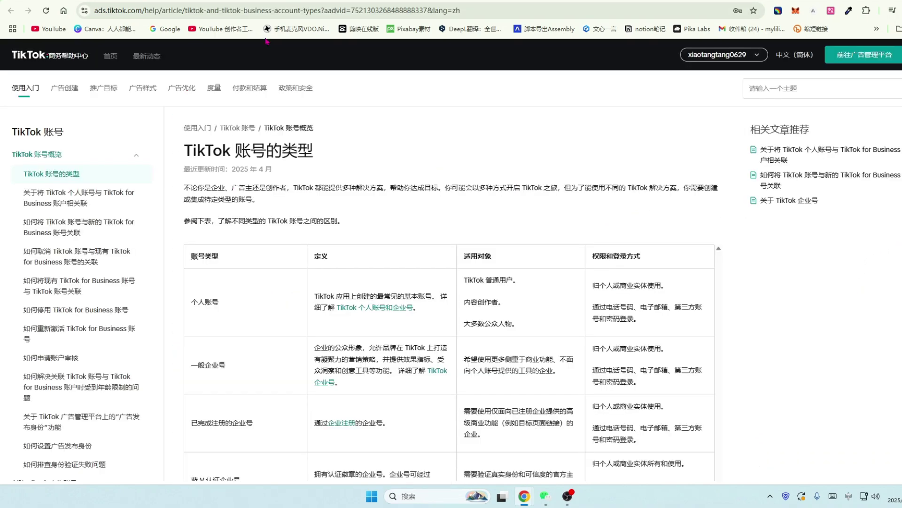
scroll(650, 213, "down", 1)
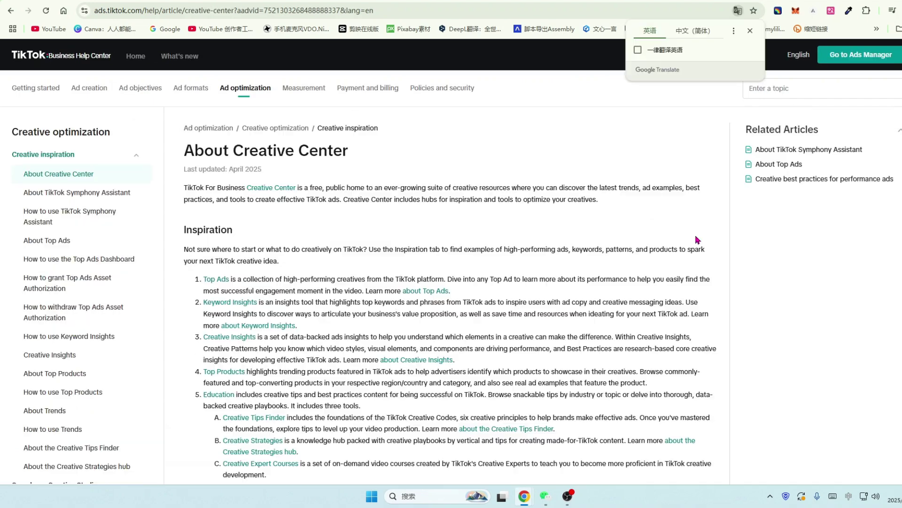
scroll(758, 257, "down", 1)
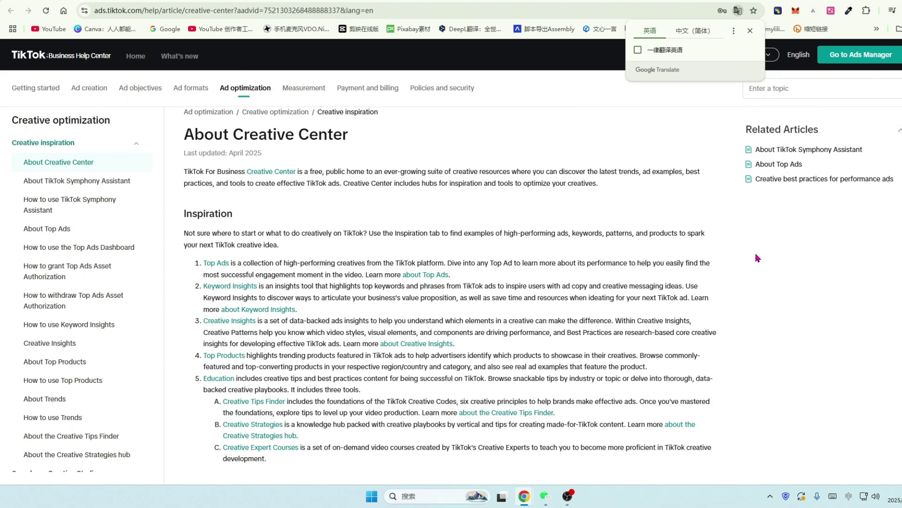
scroll(758, 258, "down", 1)
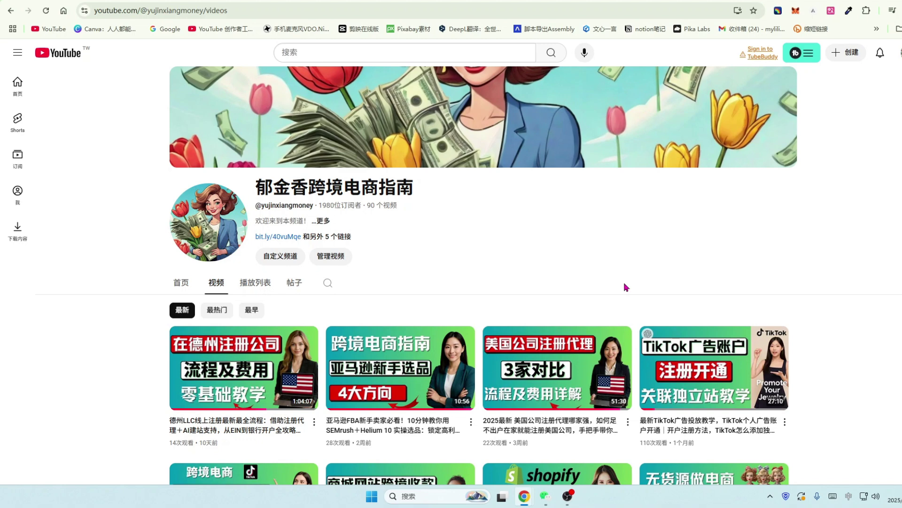
scroll(717, 252, "down", 2)
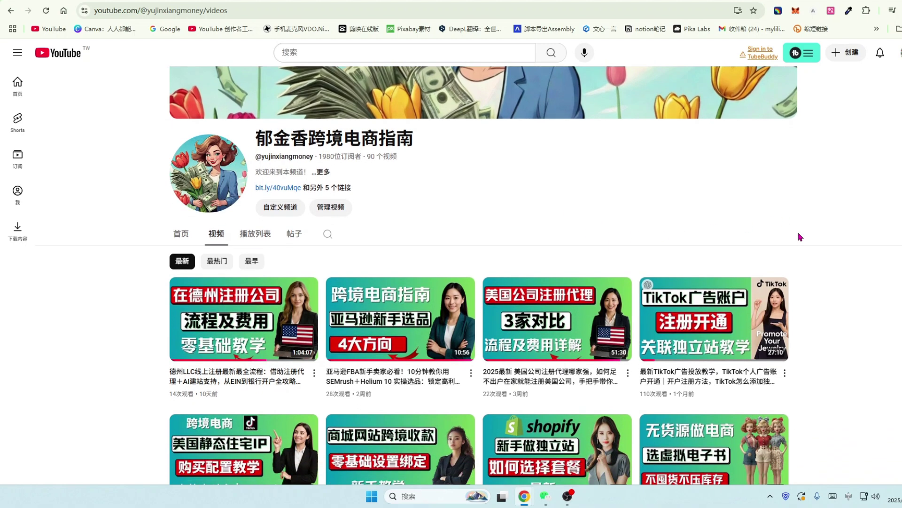
scroll(837, 241, "down", 1)
scroll(858, 265, "down", 1)
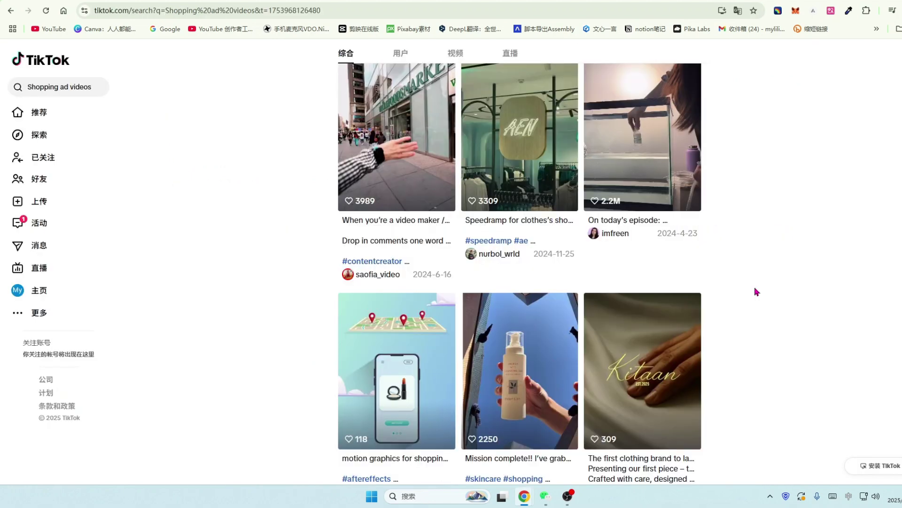
Step: Examine the first TikTok search results for "Shopping ad videos"
scroll(755, 291, "down", 1)
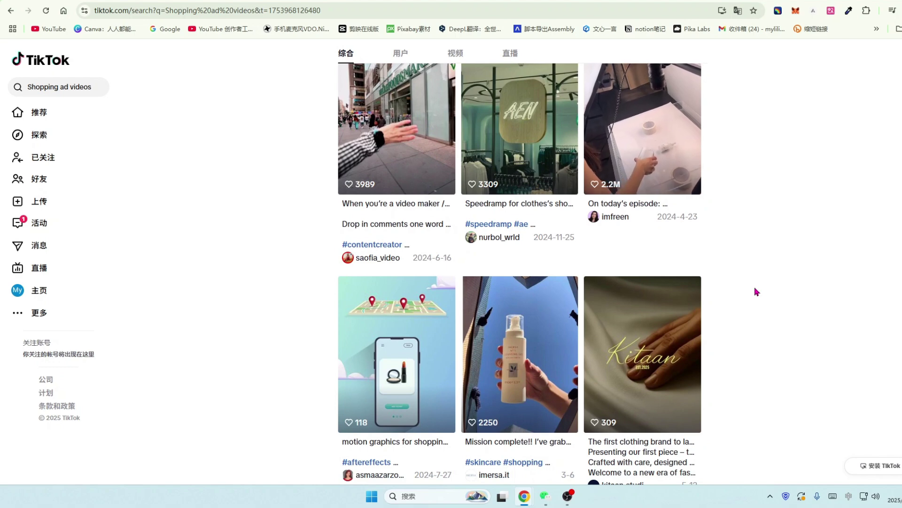
scroll(756, 292, "down", 1)
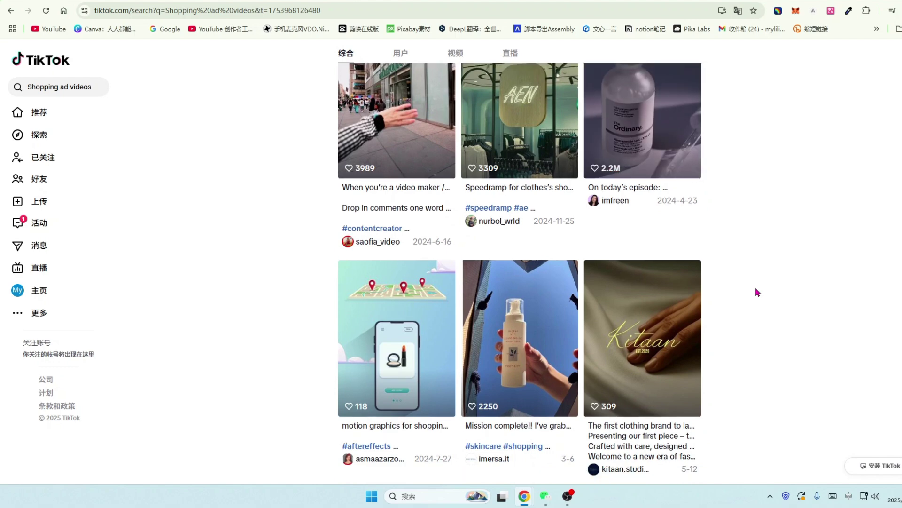
scroll(758, 292, "up", 2)
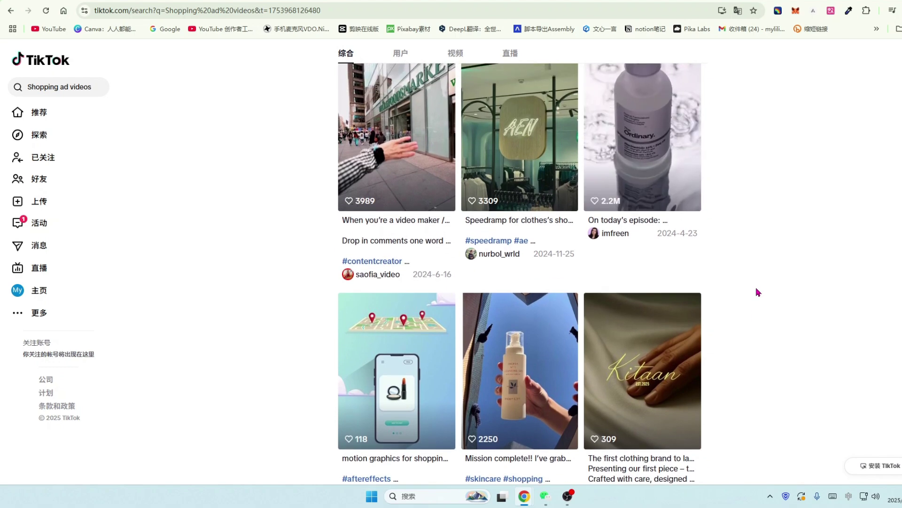
scroll(760, 296, "down", 2)
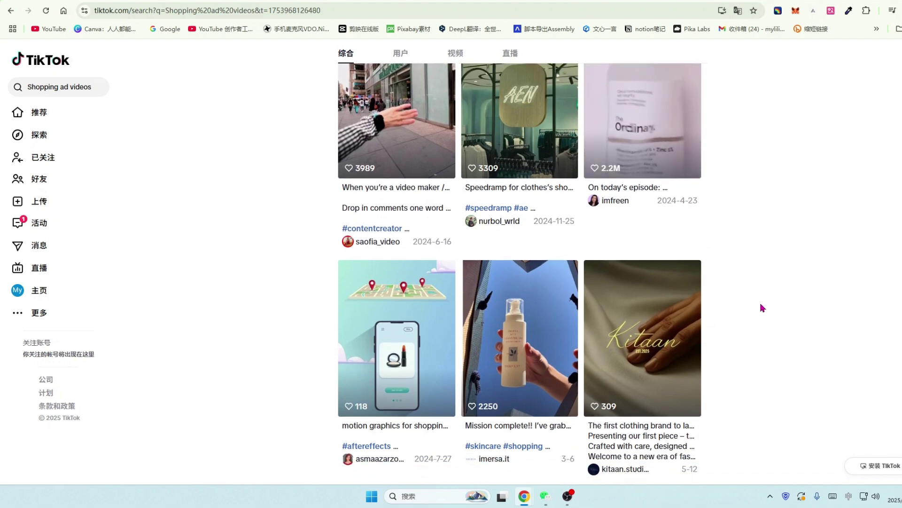
scroll(762, 307, "down", 3)
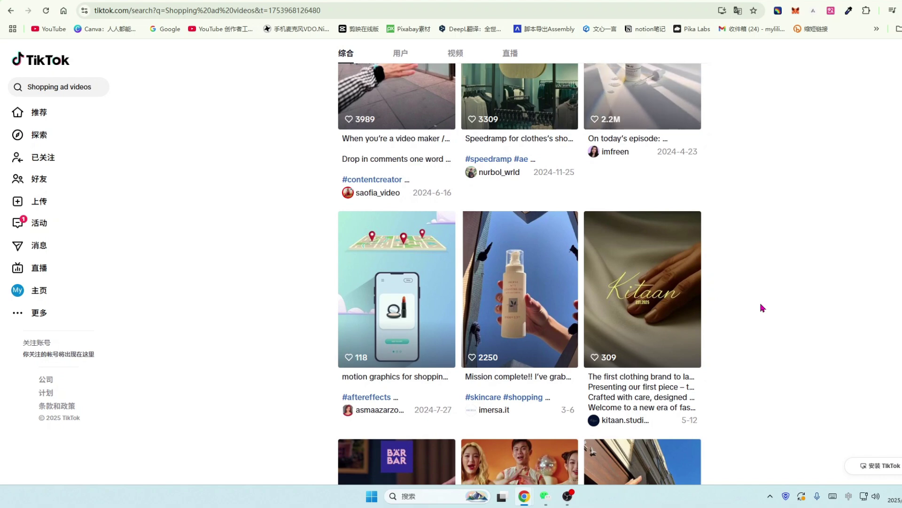
scroll(762, 307, "down", 2)
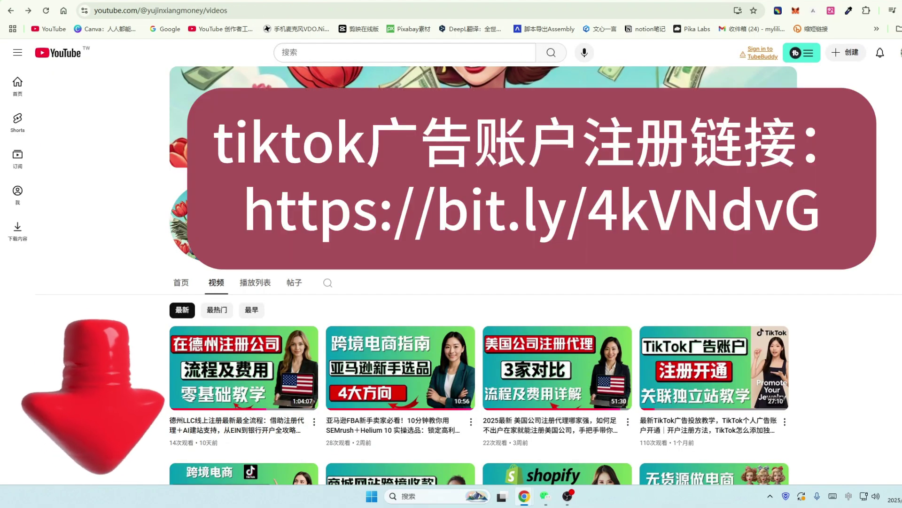
Step: Open the channel's Texas LLC registration video and follow the TikTok ads sign-up link in its comment
scroll(550, 255, "down", 1)
scroll(243, 282, "down", 3)
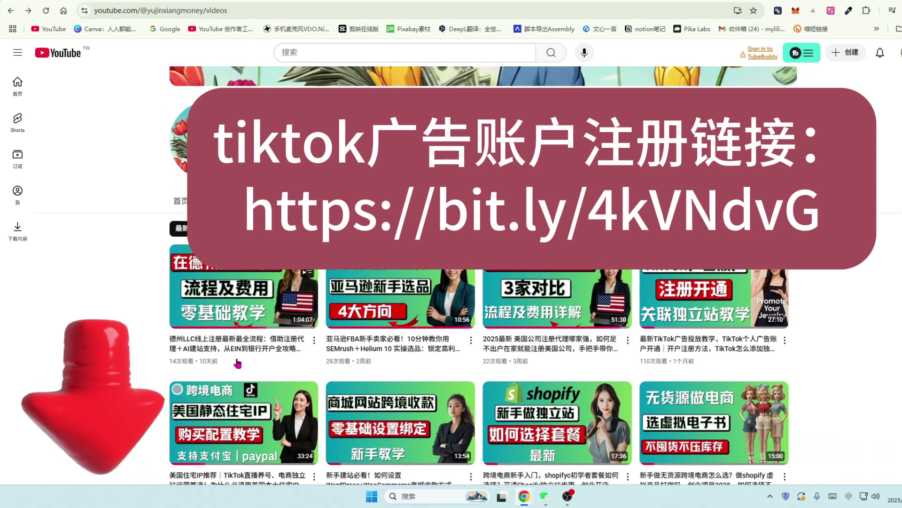
left_click(244, 282)
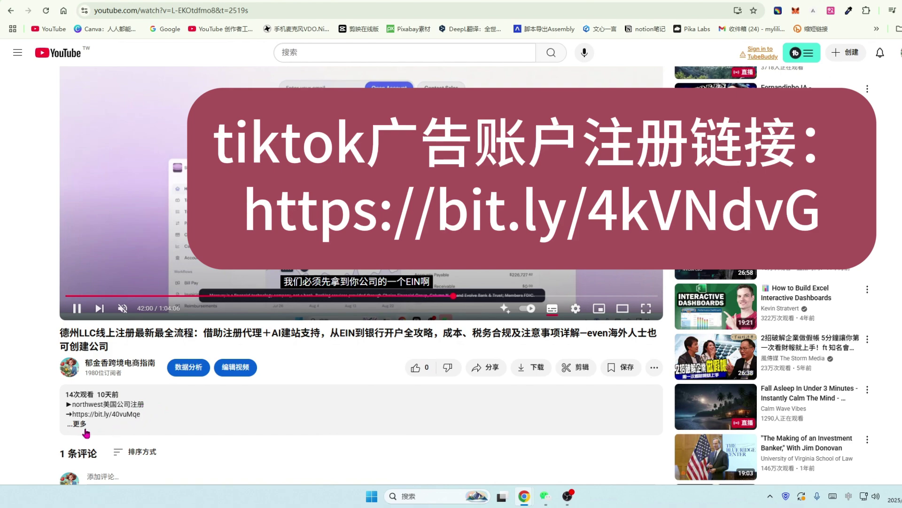
scroll(95, 424, "down", 3)
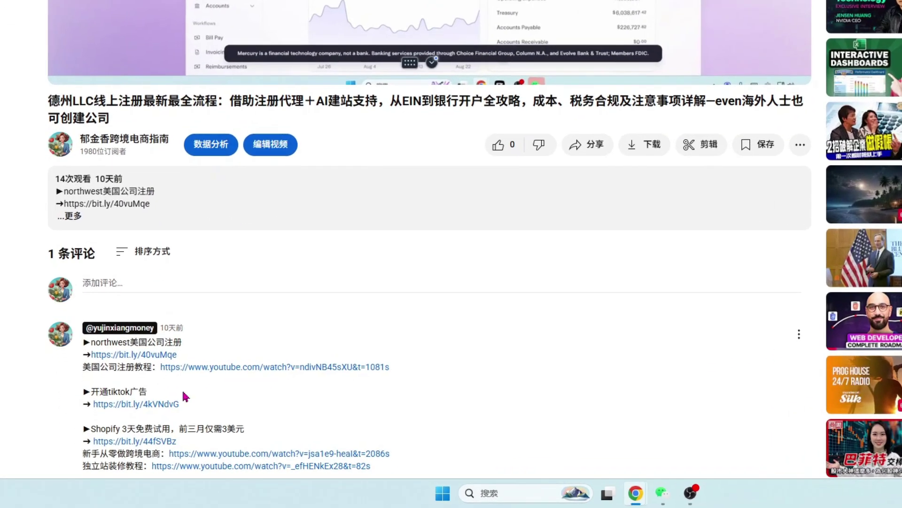
scroll(186, 415, "down", 1)
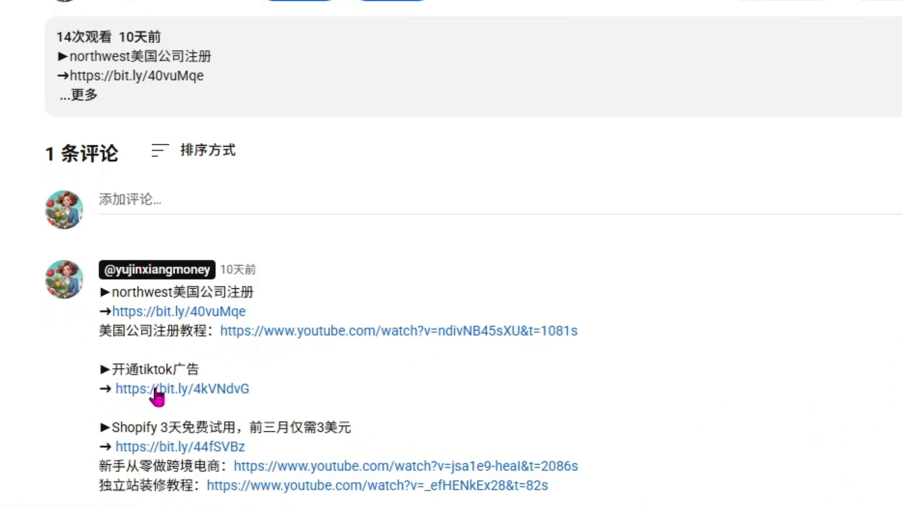
left_click(156, 394)
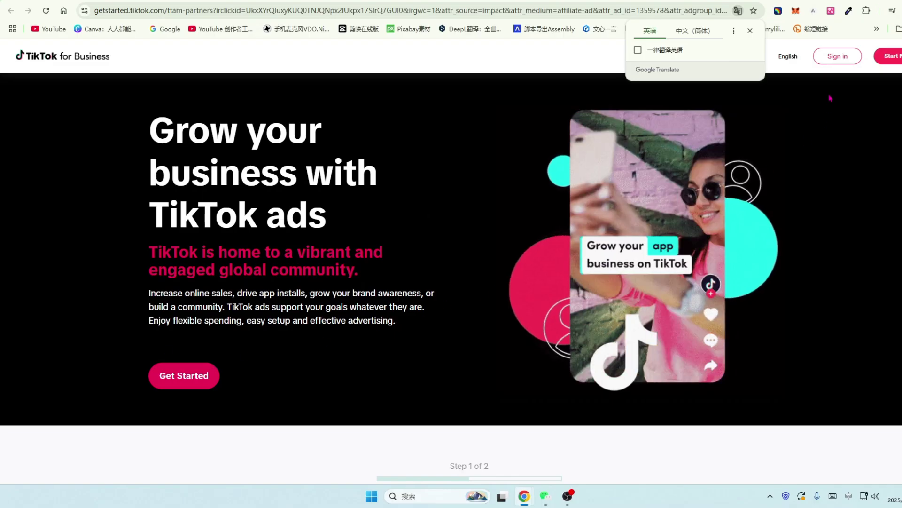
Step: Translate the TikTok for Business landing page from English into Simplified Chinese
left_click(830, 10)
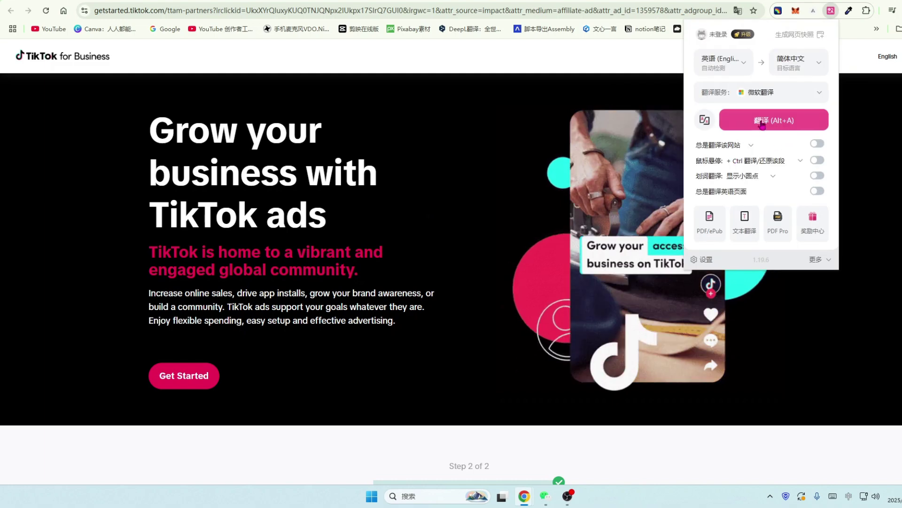
left_click(773, 120)
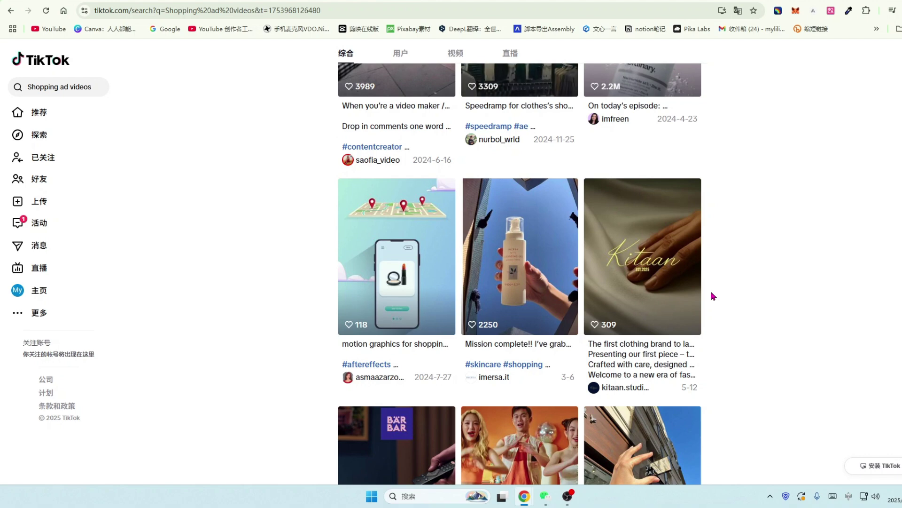
Step: Return to the "Shopping ad videos" results, play the grocery-store video in the first row and close it
scroll(714, 301, "up", 3)
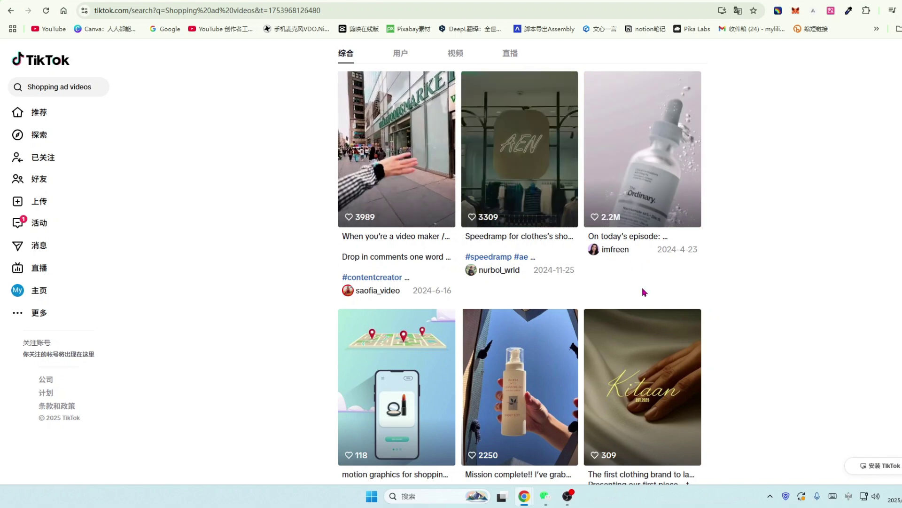
scroll(639, 295, "down", 1)
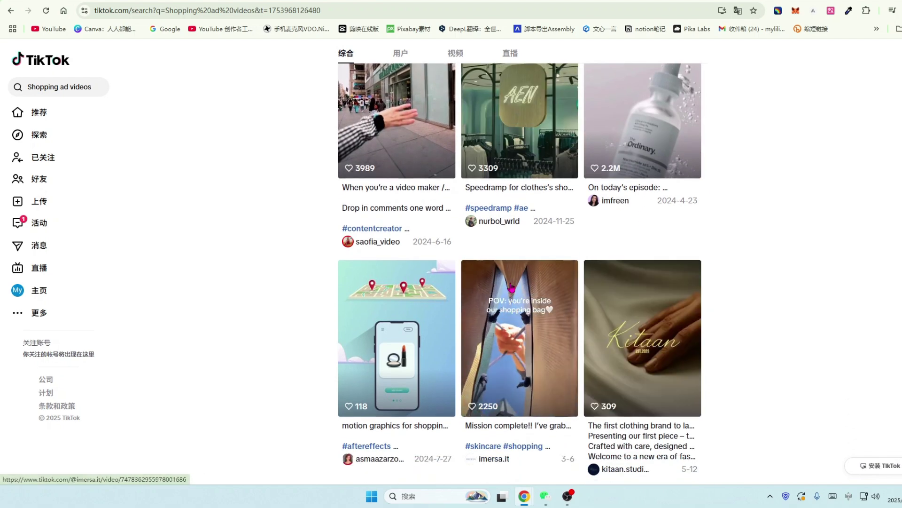
left_click(411, 130)
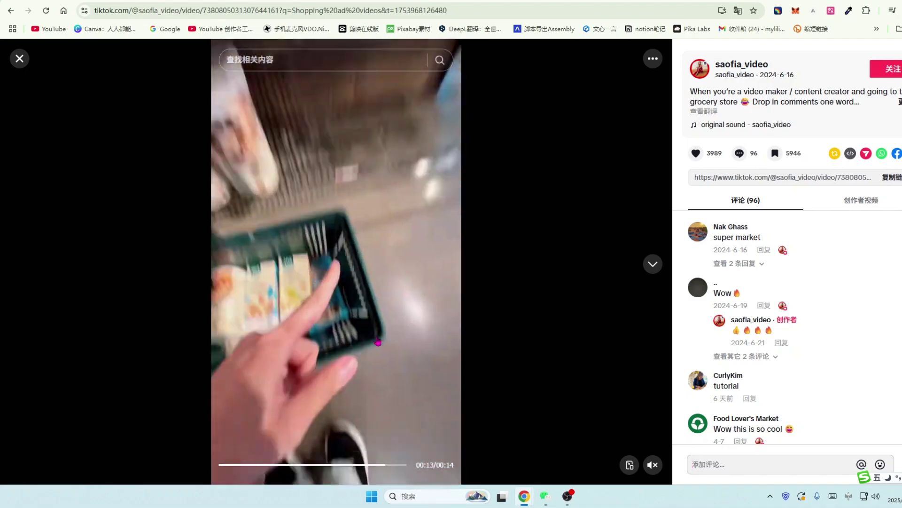
left_click(19, 59)
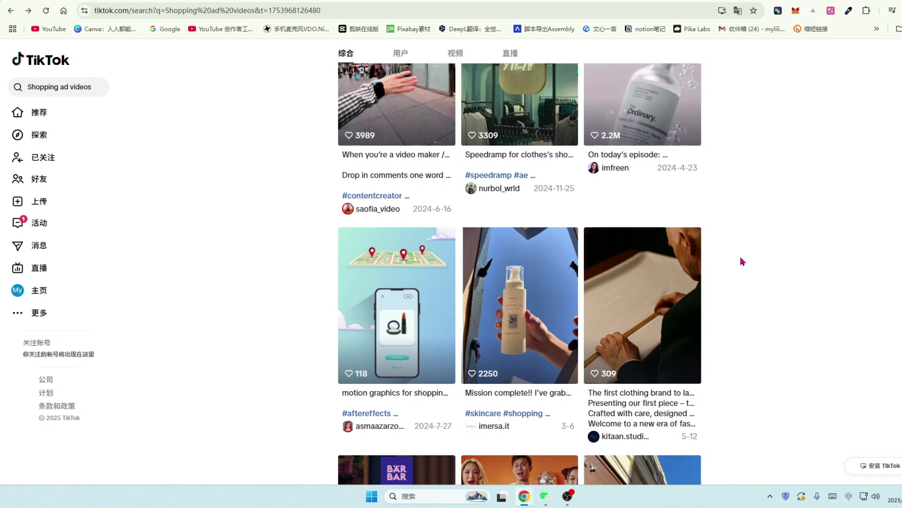
Step: Browse further through the "Shopping ad videos" results for examples of brand and product ads
scroll(672, 250, "down", 1)
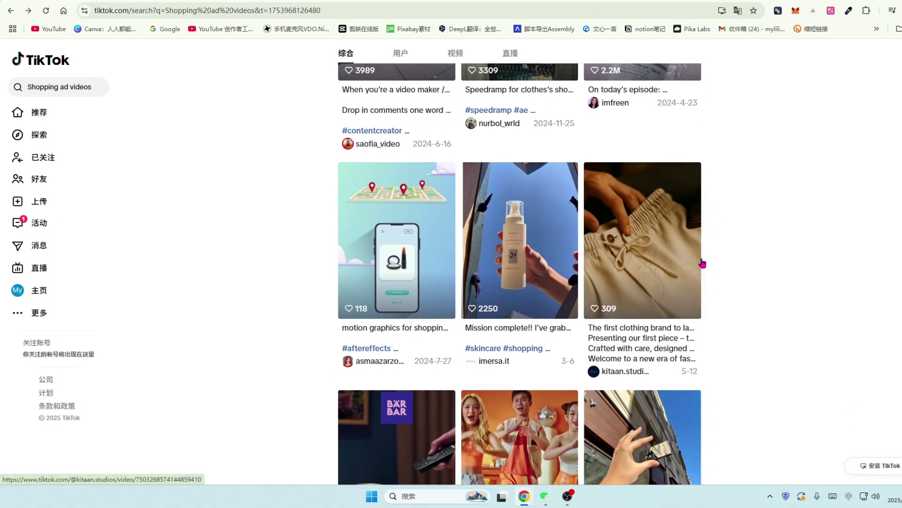
scroll(664, 296, "down", 1)
scroll(717, 283, "down", 2)
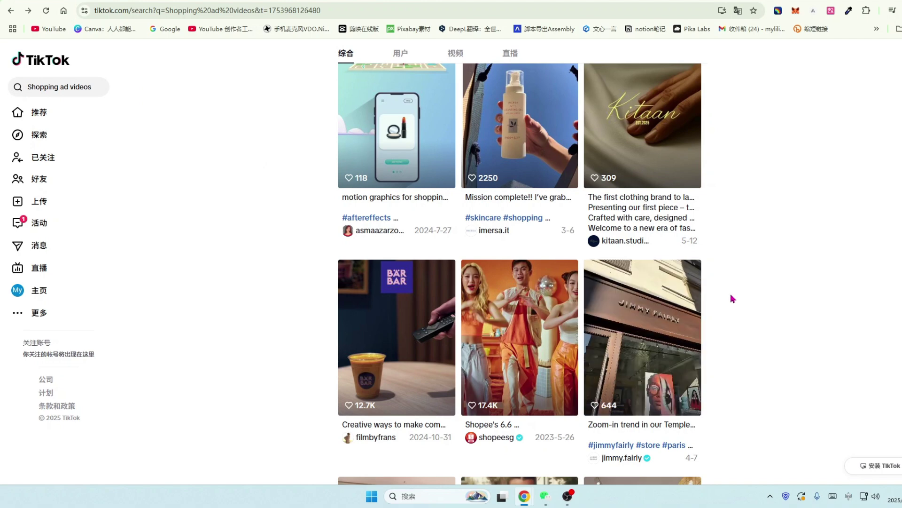
scroll(752, 308, "down", 1)
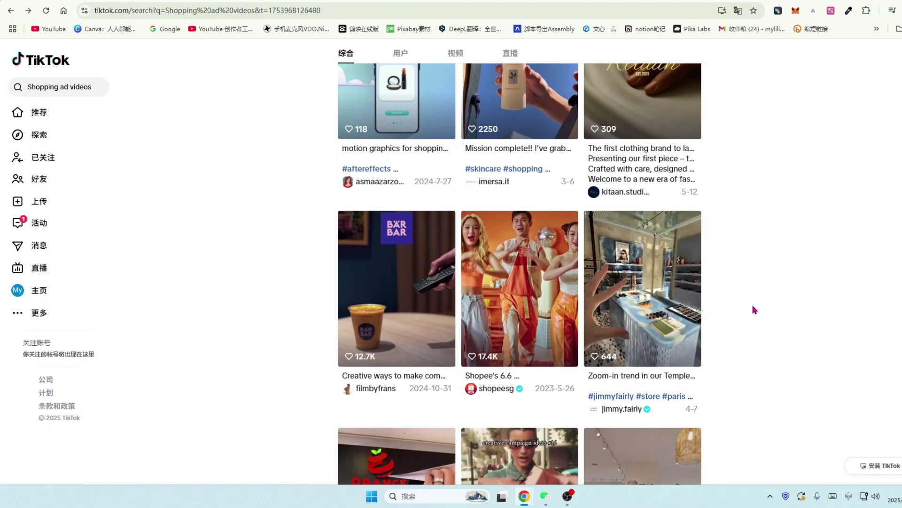
scroll(743, 305, "down", 1)
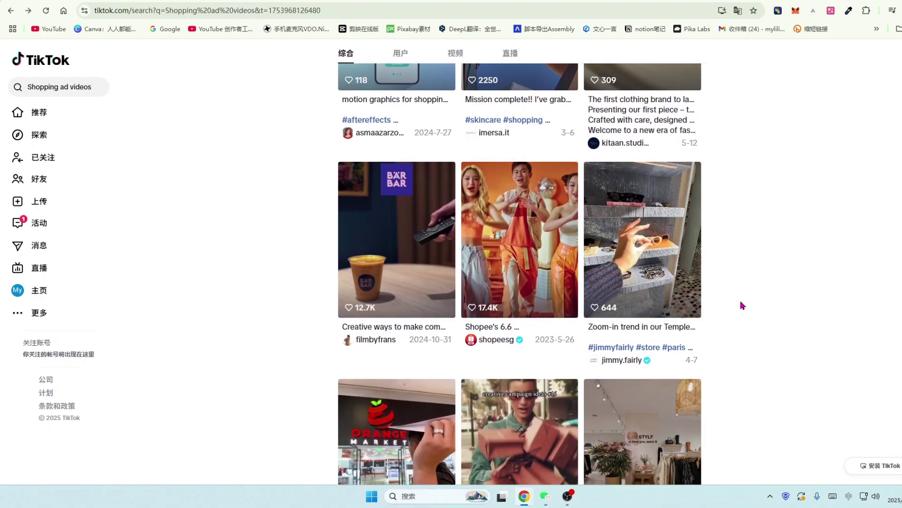
scroll(733, 303, "down", 1)
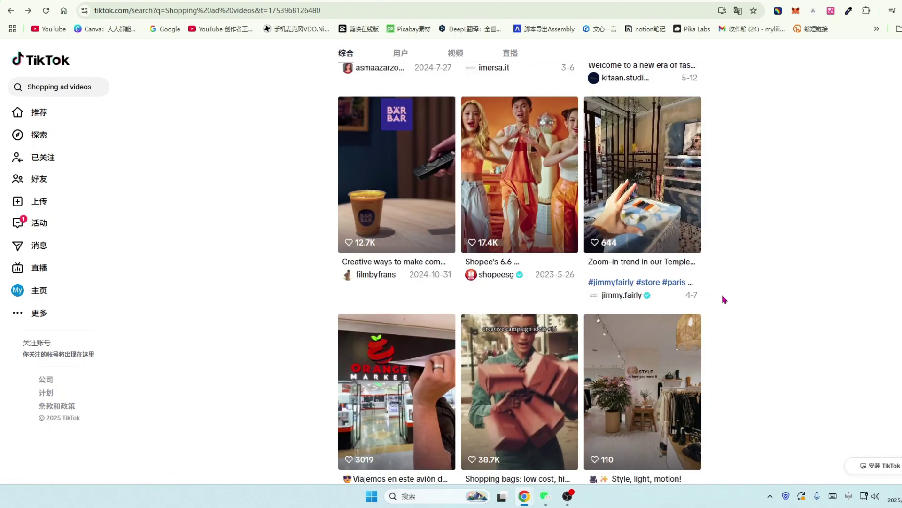
scroll(724, 301, "down", 2)
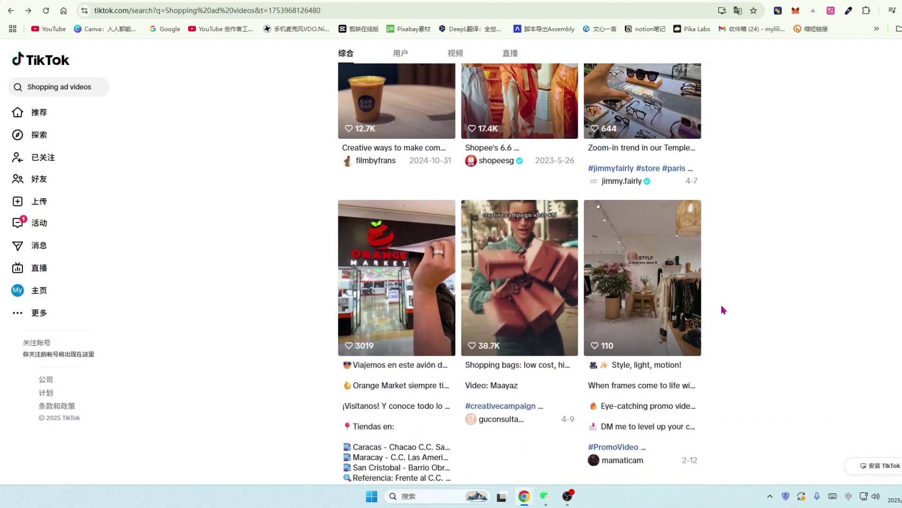
scroll(723, 311, "down", 1)
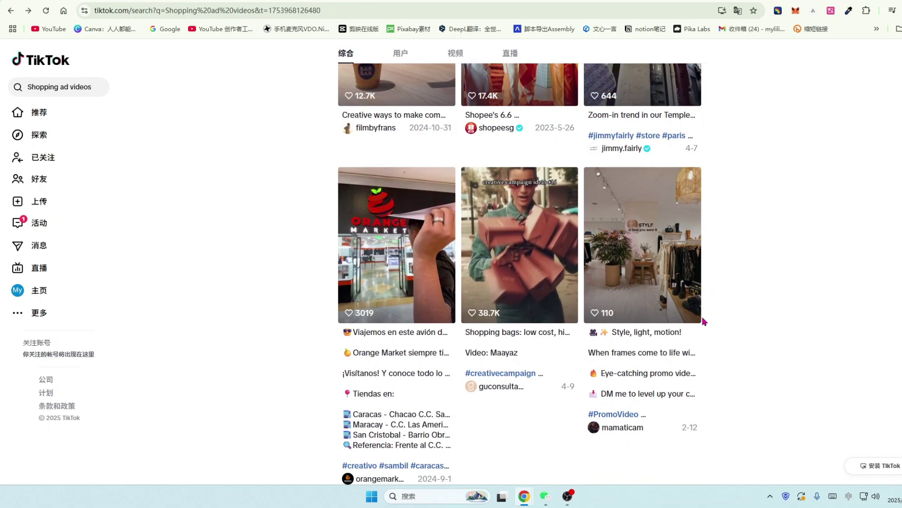
scroll(719, 320, "down", 1)
scroll(704, 329, "down", 4)
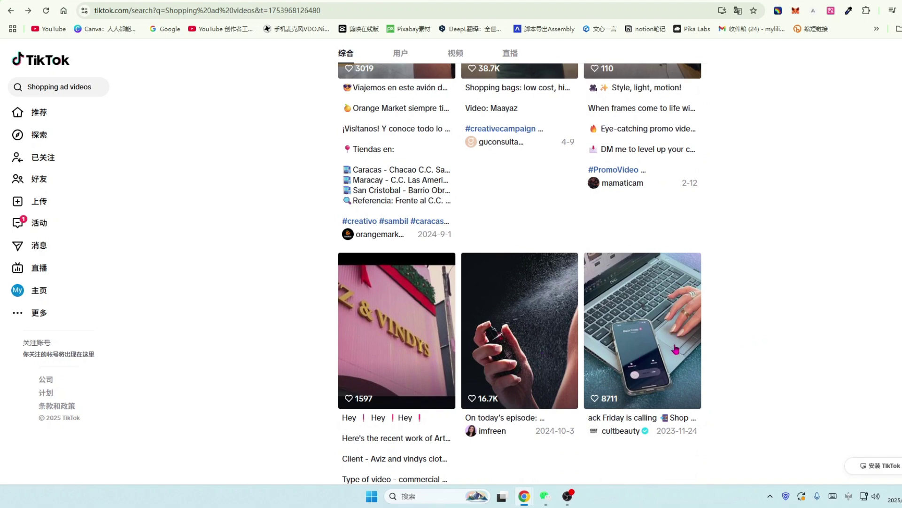
scroll(770, 325, "down", 3)
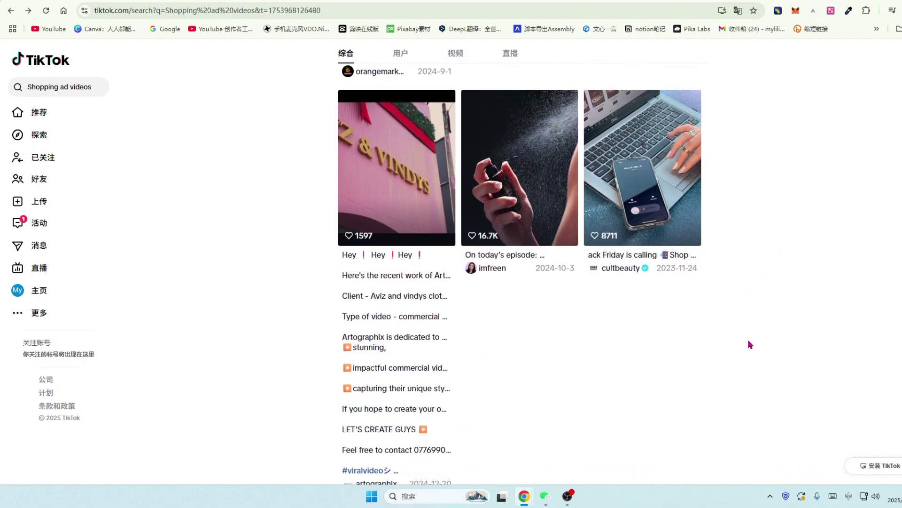
scroll(751, 344, "up", 6)
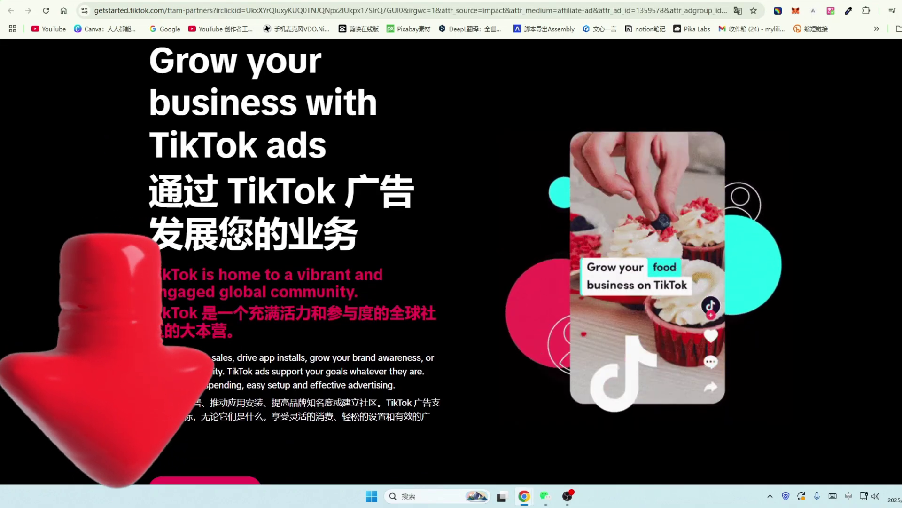
Step: Enter 小鱼儿 as the business name in the "Boost your business" form of the TikTok ads landing page
scroll(486, 228, "down", 1)
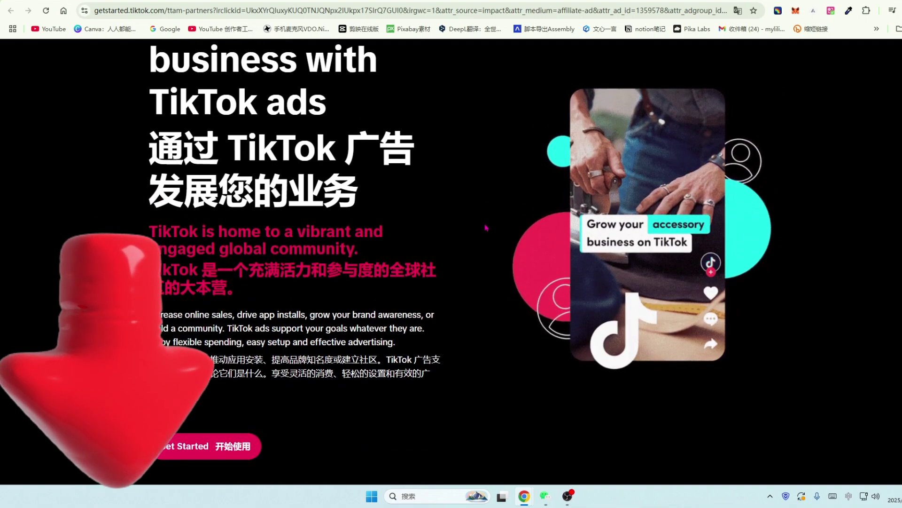
scroll(486, 227, "down", 1)
scroll(631, 232, "down", 5)
scroll(633, 233, "up", 4)
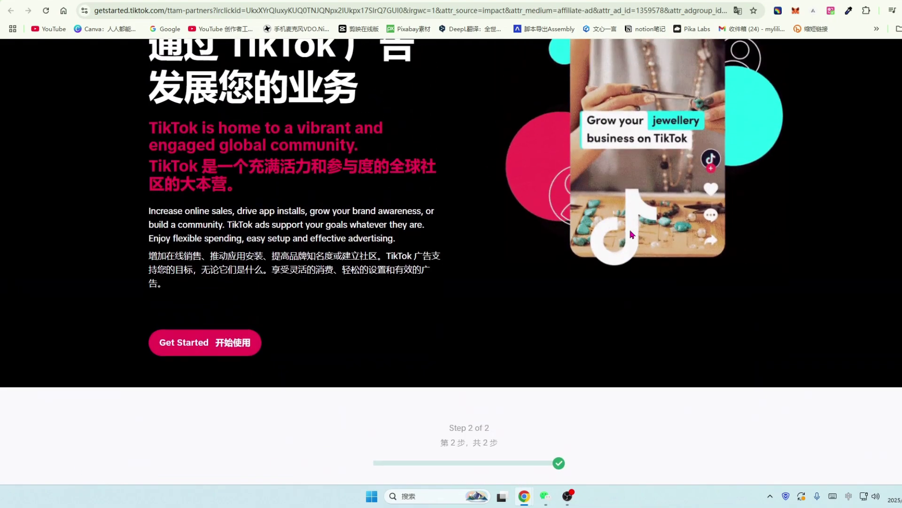
scroll(631, 234, "up", 3)
scroll(611, 202, "down", 5)
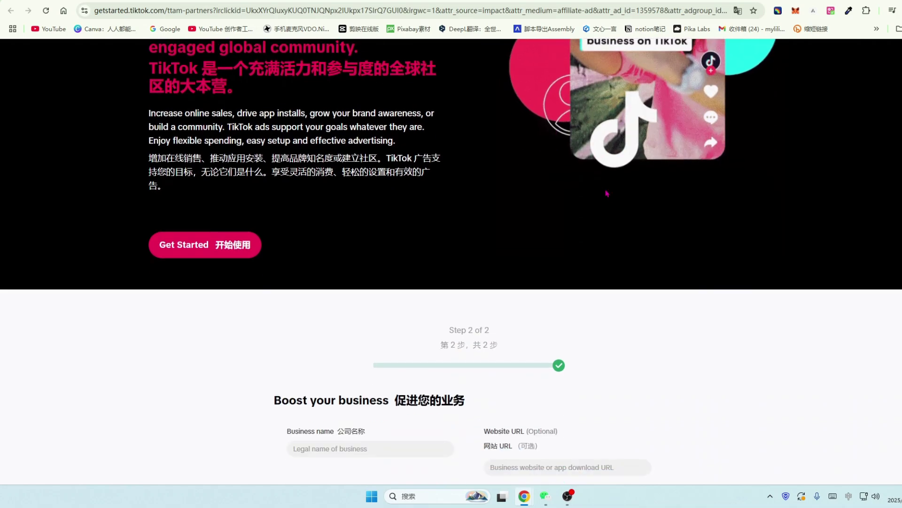
scroll(606, 193, "down", 5)
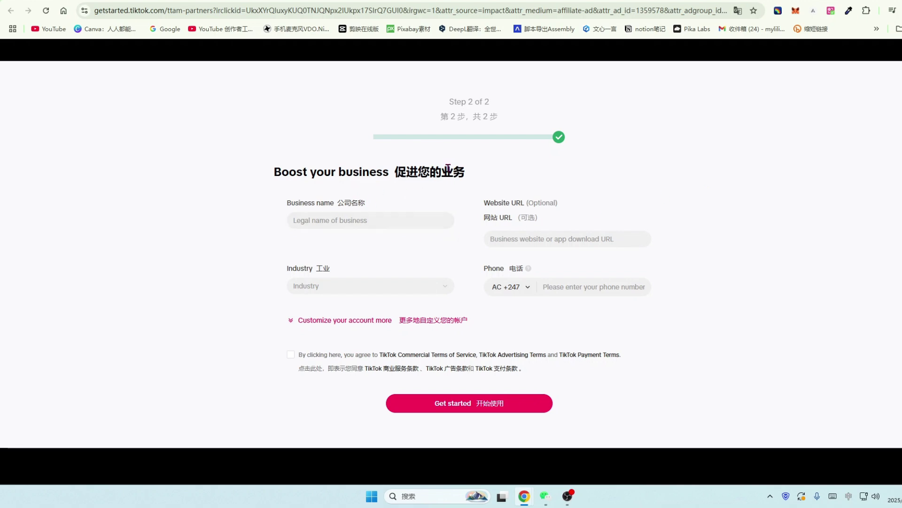
left_click(328, 219)
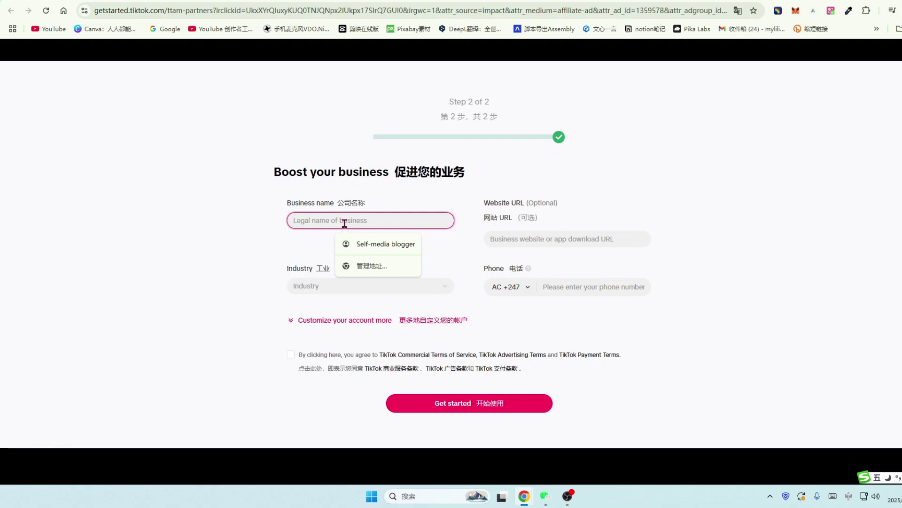
left_click(312, 285)
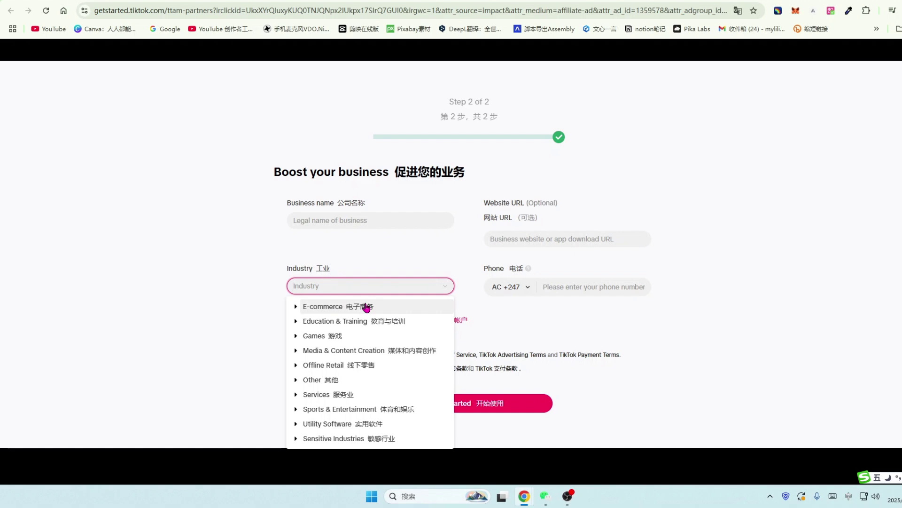
left_click(315, 220)
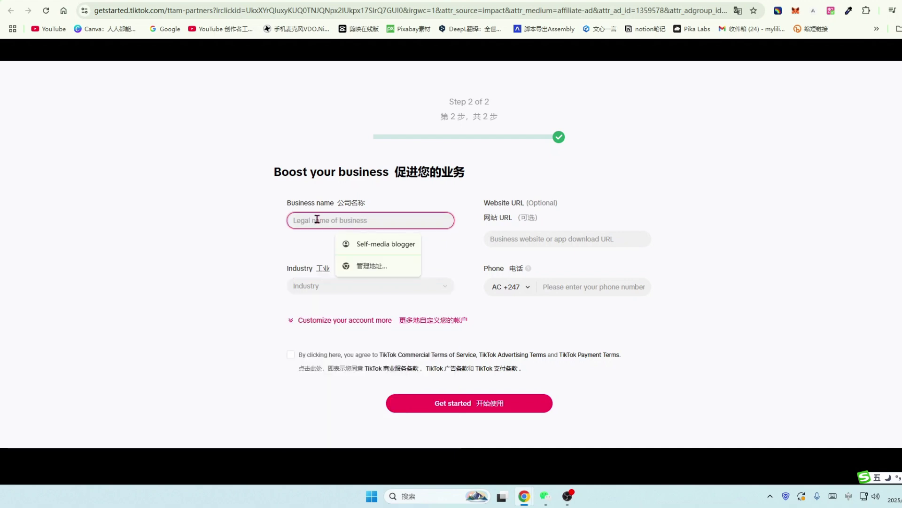
type("小鱼儿")
Step: Complete the form with the Audio & Video Production industry under Media & Content Creation and a replacement US phone number, and submit it
left_click(362, 286)
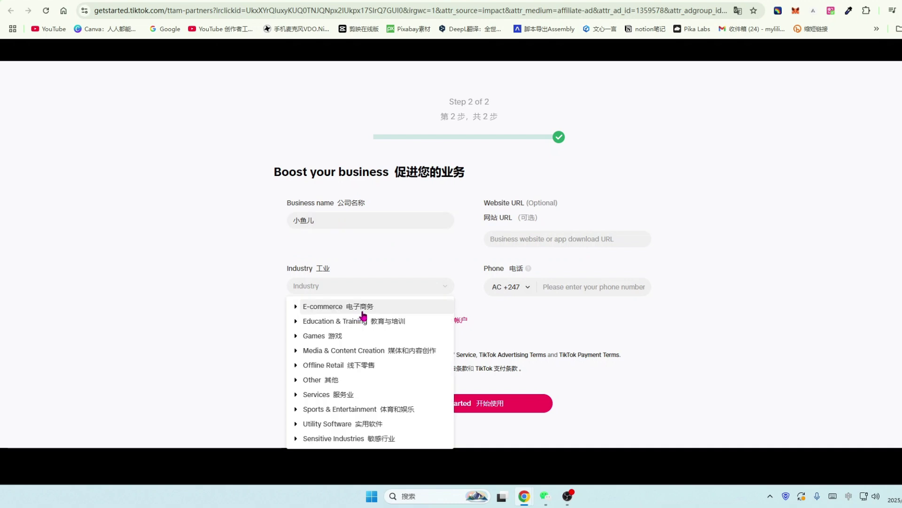
scroll(370, 315, "down", 1)
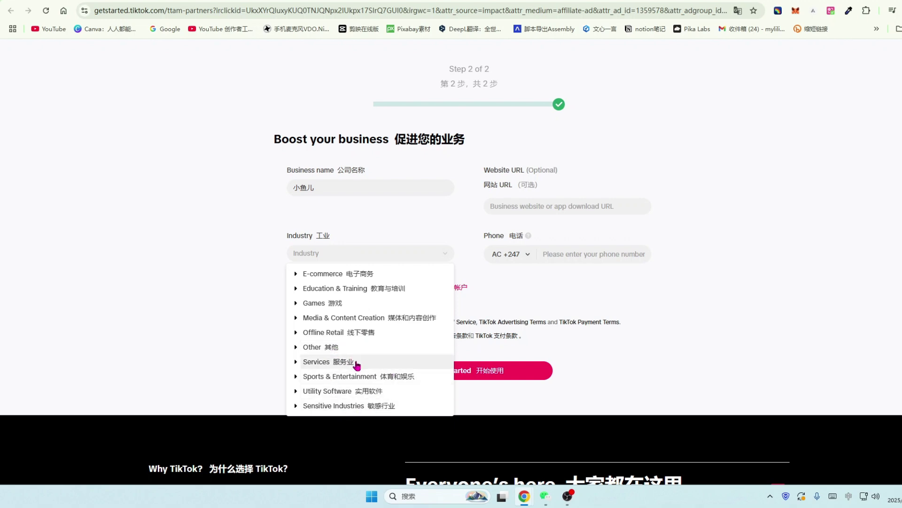
left_click(357, 318)
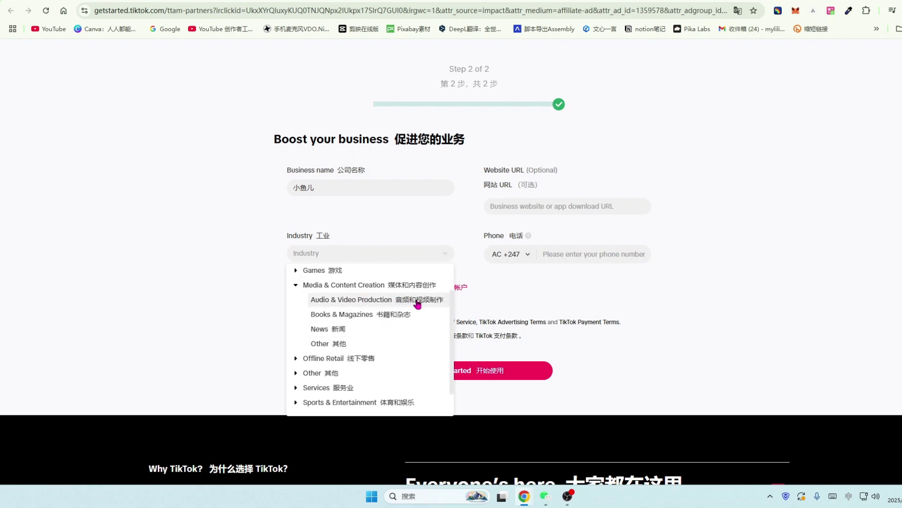
left_click(379, 301)
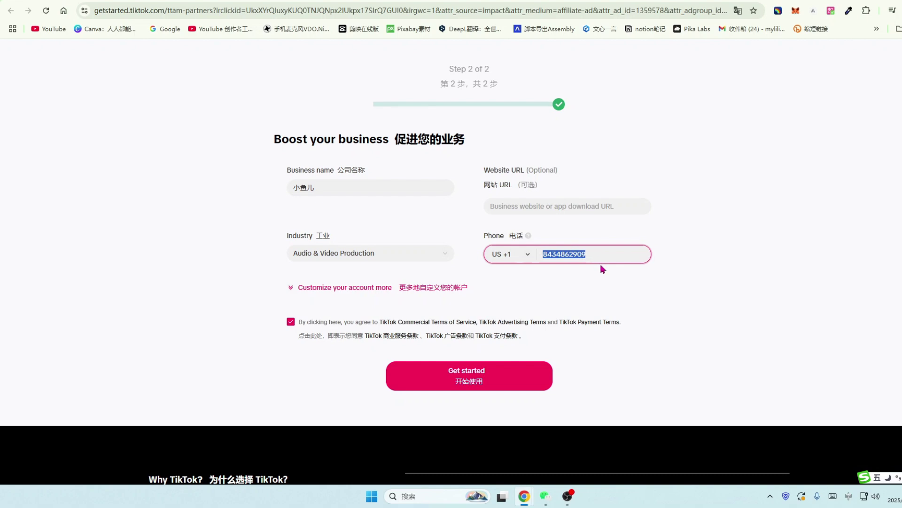
key("ctrl+v")
left_click(482, 385)
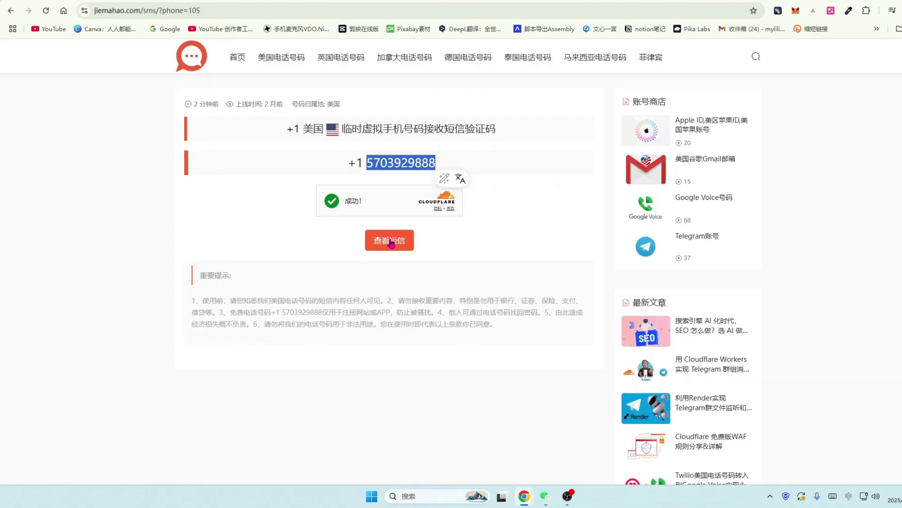
Step: Copy the TikTok Ads verification code from the temporary number's messages on jiemahao.com and enter it to confirm the phone number
left_click(390, 241)
double_click(263, 255)
key("ctrl+c")
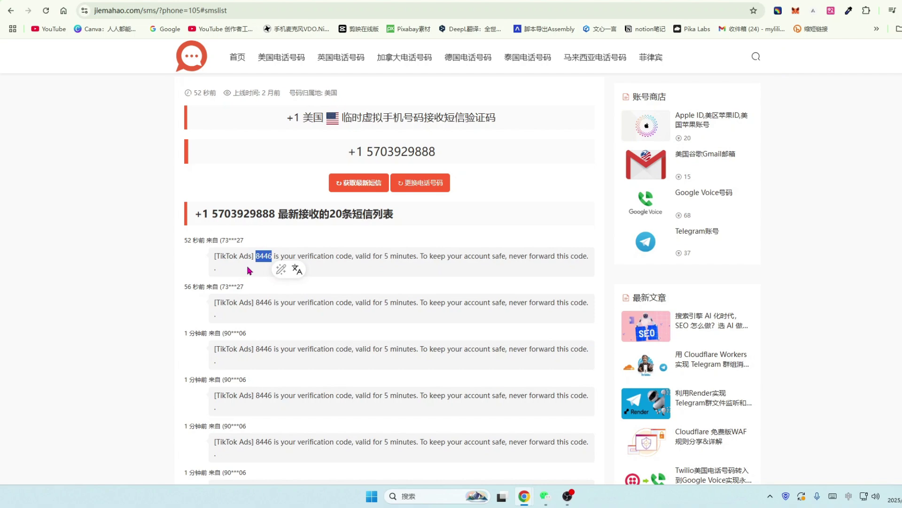
left_click(145, 1)
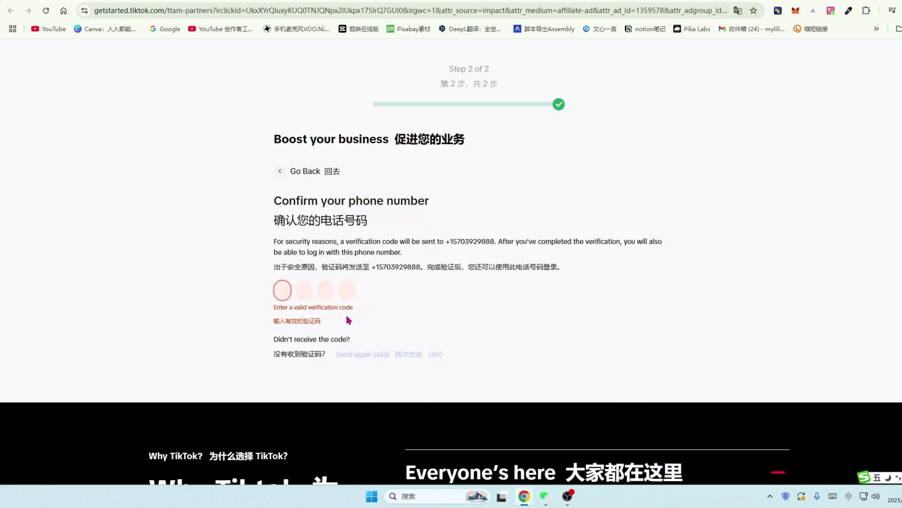
key("ctrl+v")
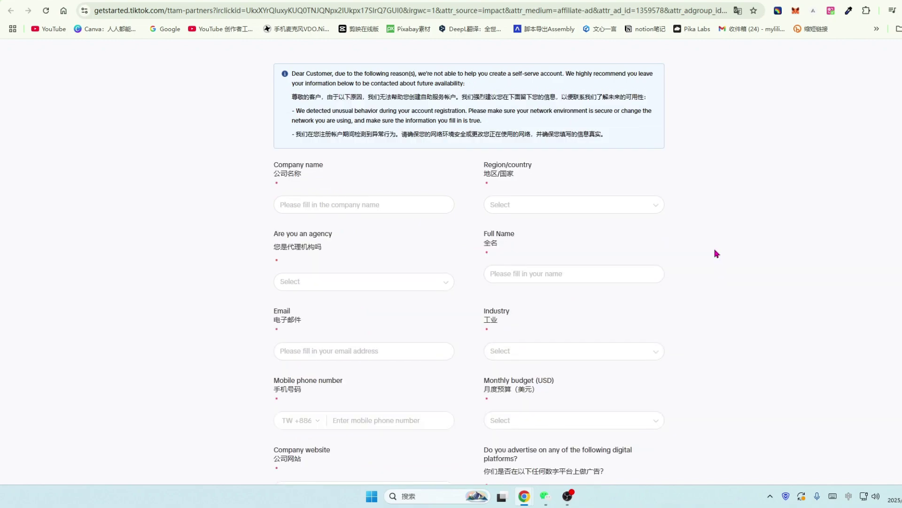
Step: Switch to the Google results for "美国手机号码生成器 验证码" and highlight the verification-code wording in the jiemahao.com entry
left_click(730, 1)
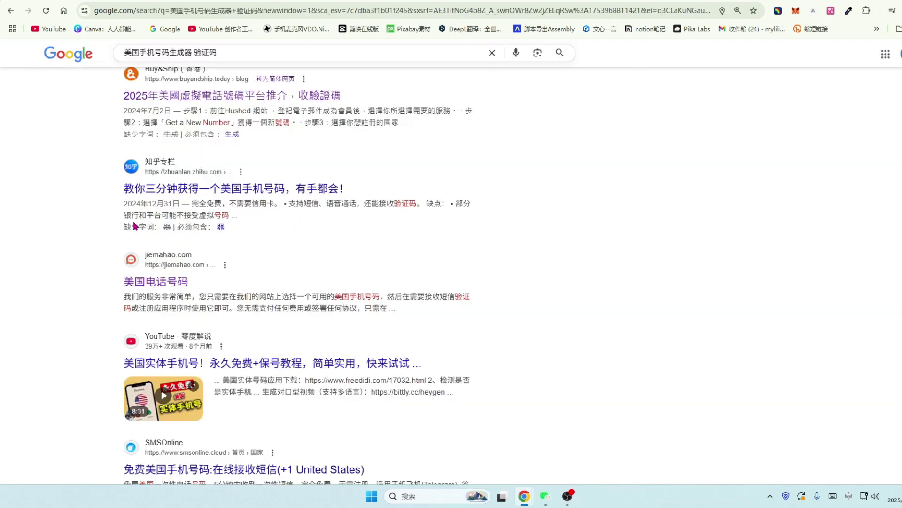
left_click_drag(440, 296, 470, 297)
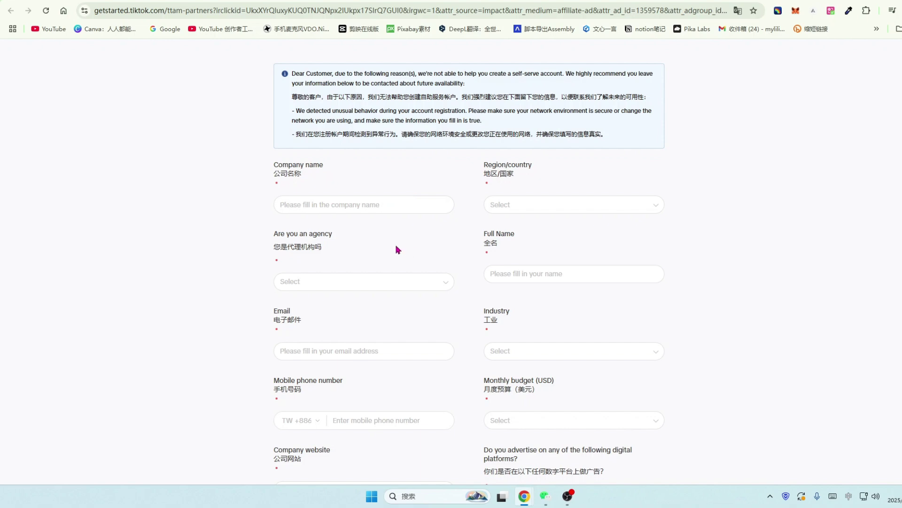
Step: Fill in the contact form with company name xiaoyuer, region United States and the answer "No, I don't work at an agency."
left_click(308, 204)
type("xiaoyuer")
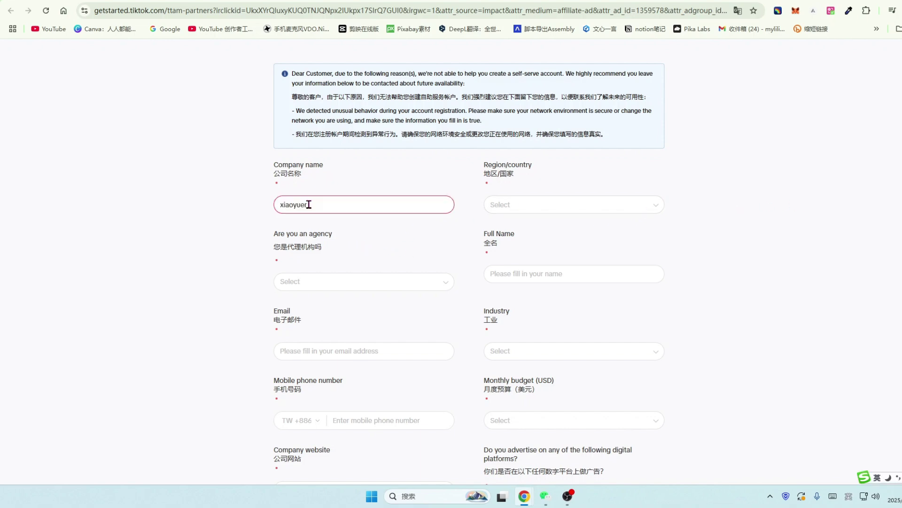
left_click(535, 207)
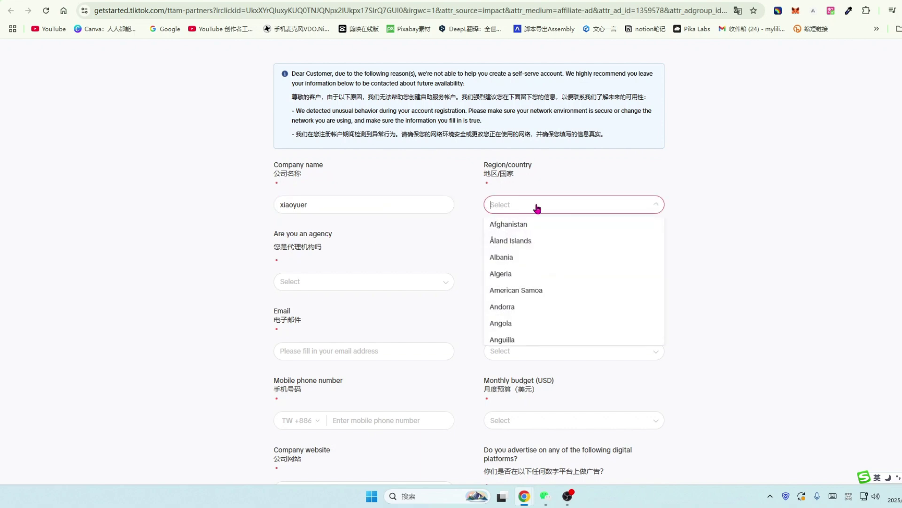
scroll(610, 267, "down", 20)
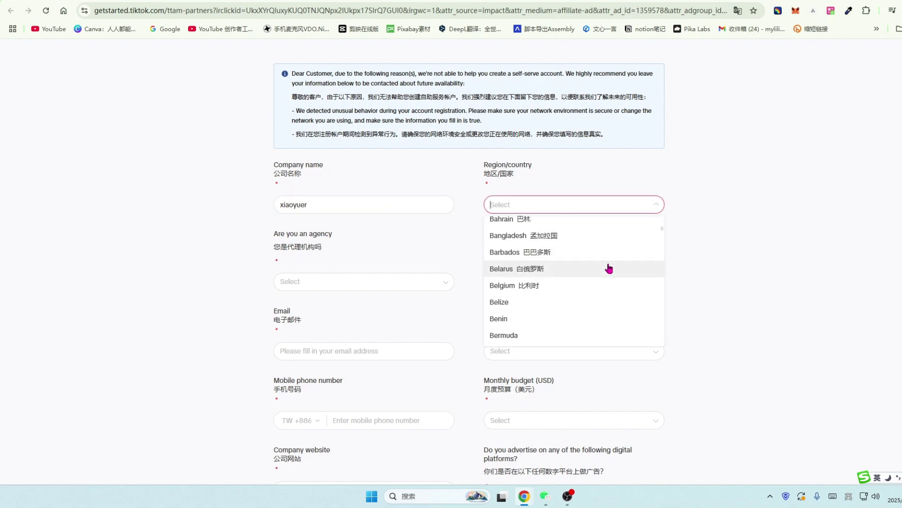
left_click(527, 254)
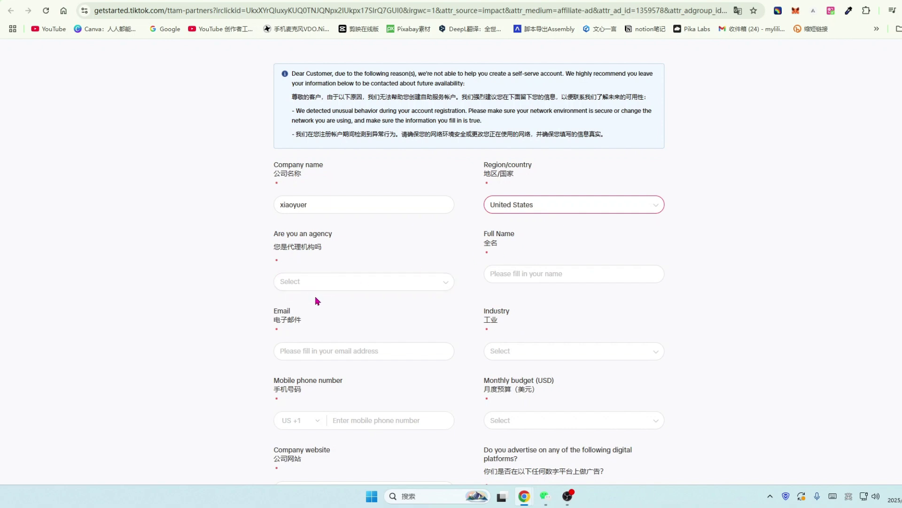
left_click(334, 282)
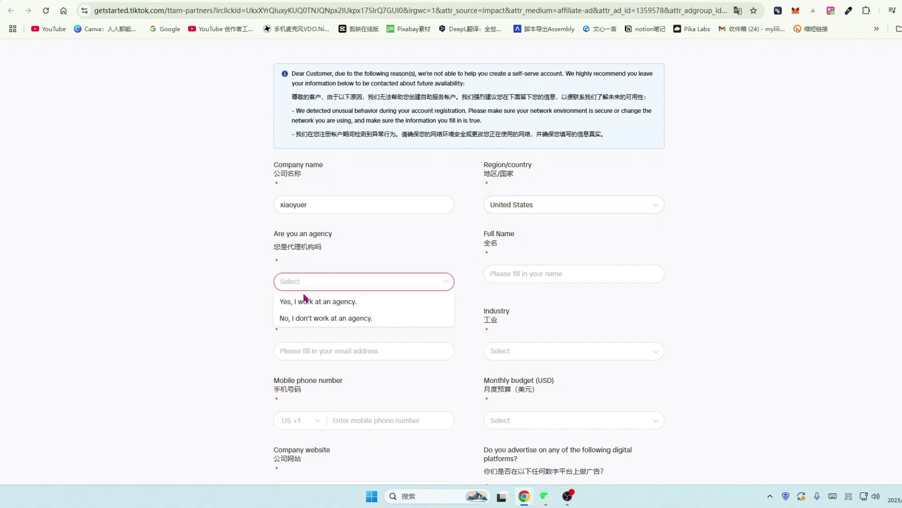
left_click(286, 318)
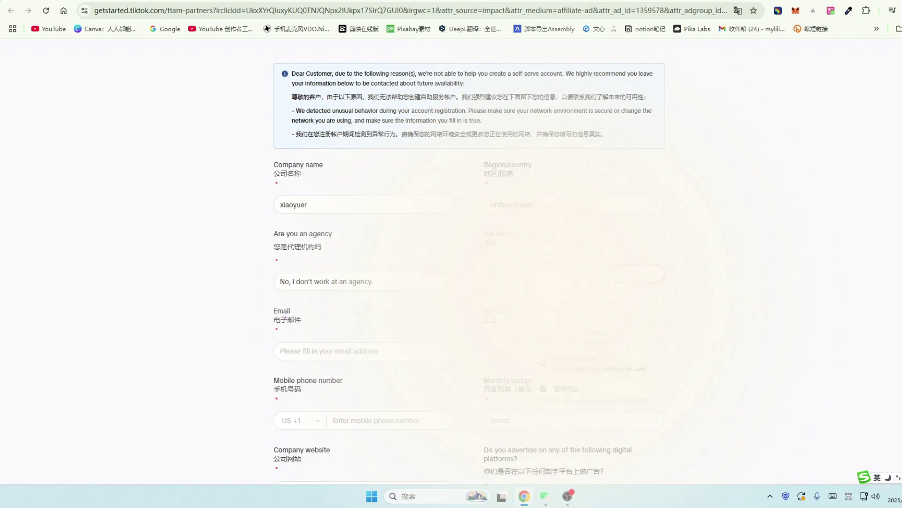
Step: Autofill the full name and email from the saved contact profile and replace the mobile number with the copied US number
left_click(588, 363)
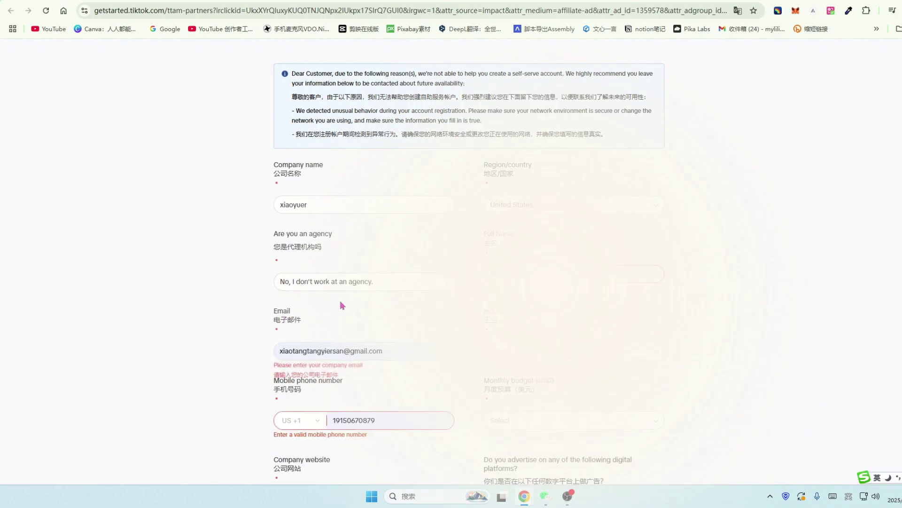
left_click(342, 352)
scroll(356, 339, "down", 2)
key("ctrl+v")
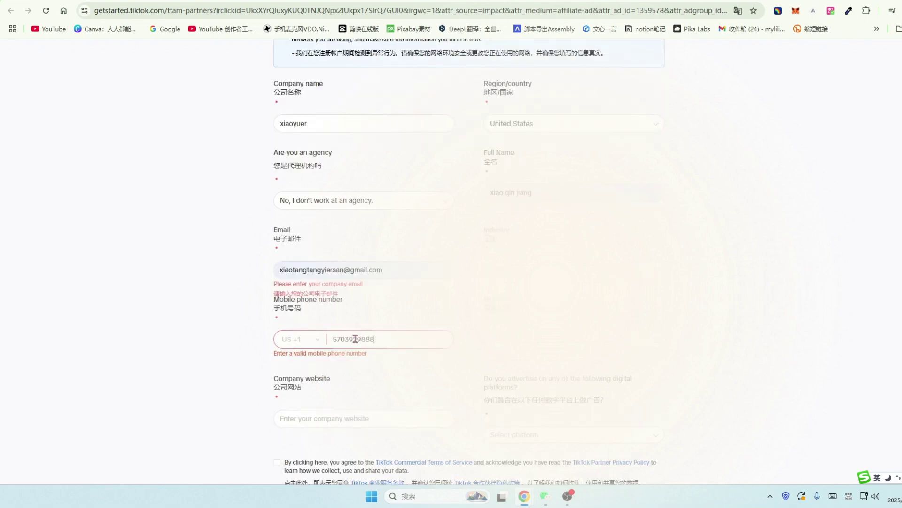
Step: Set the industry to Media and entertainment and the monthly budget to $2,000 - $5,000
left_click(574, 269)
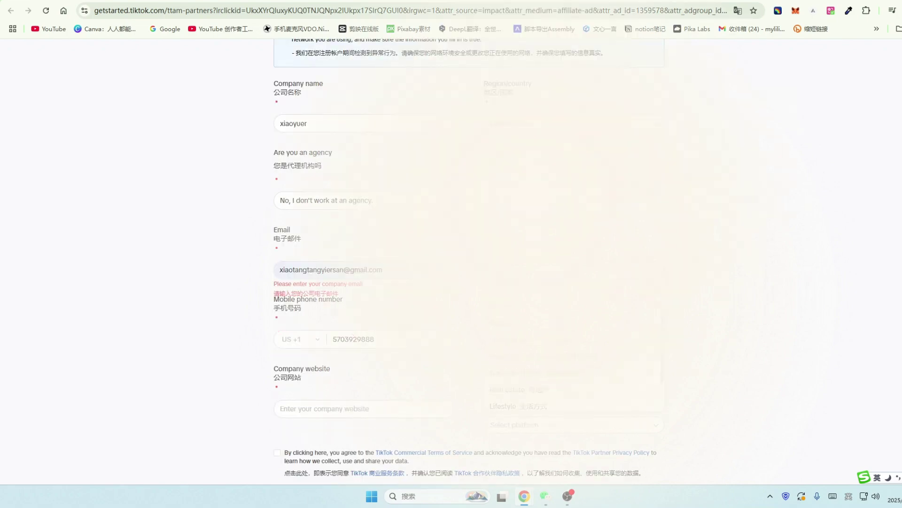
scroll(451, 259, "down", 1)
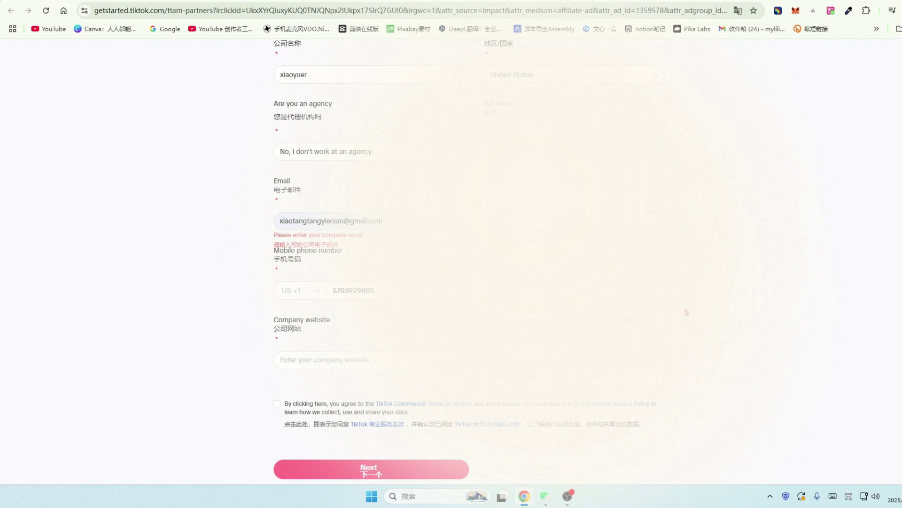
left_click(656, 293)
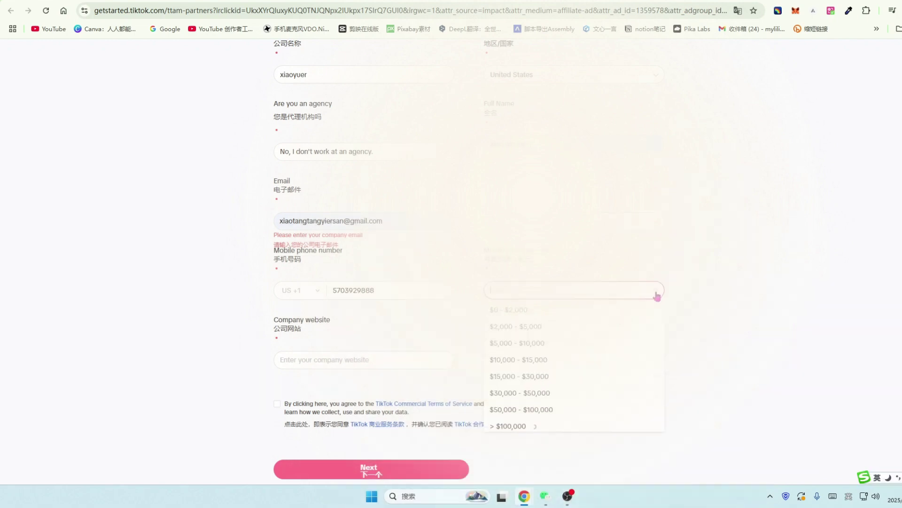
left_click(516, 327)
scroll(697, 316, "down", 1)
left_click(288, 326)
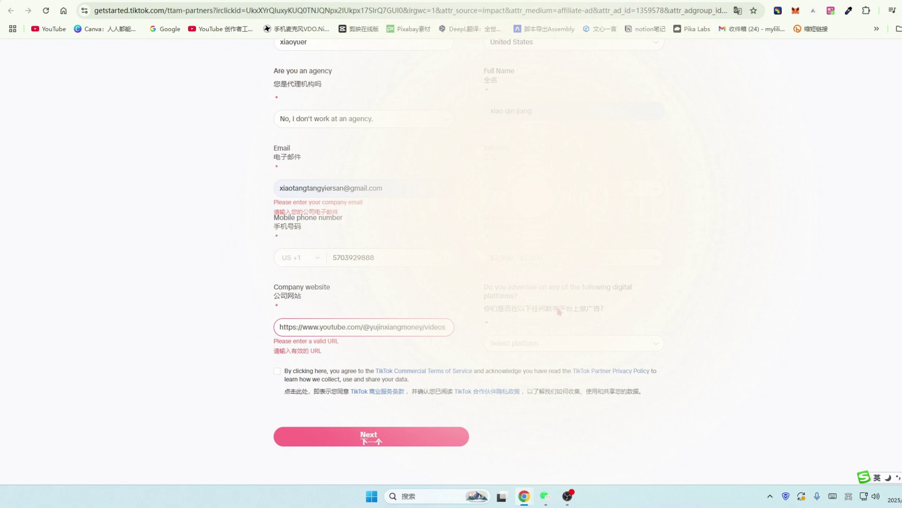
left_click(655, 344)
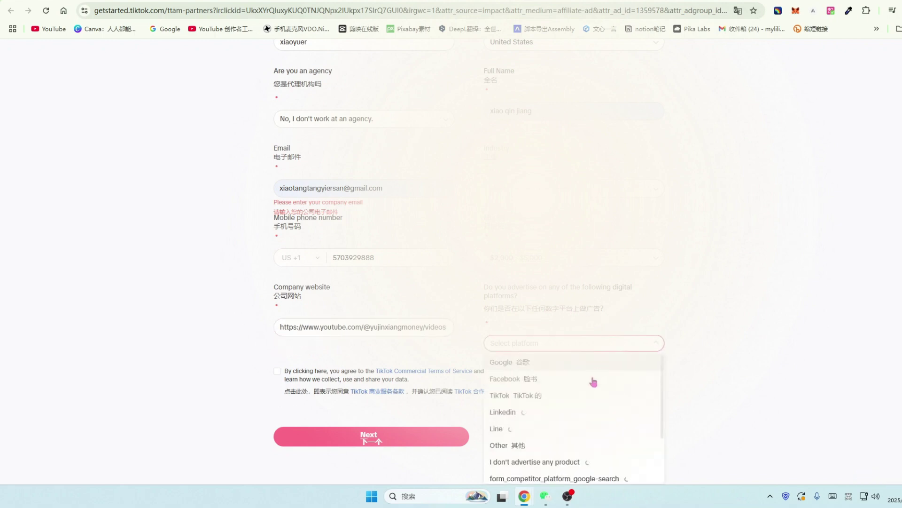
scroll(564, 387, "down", 6)
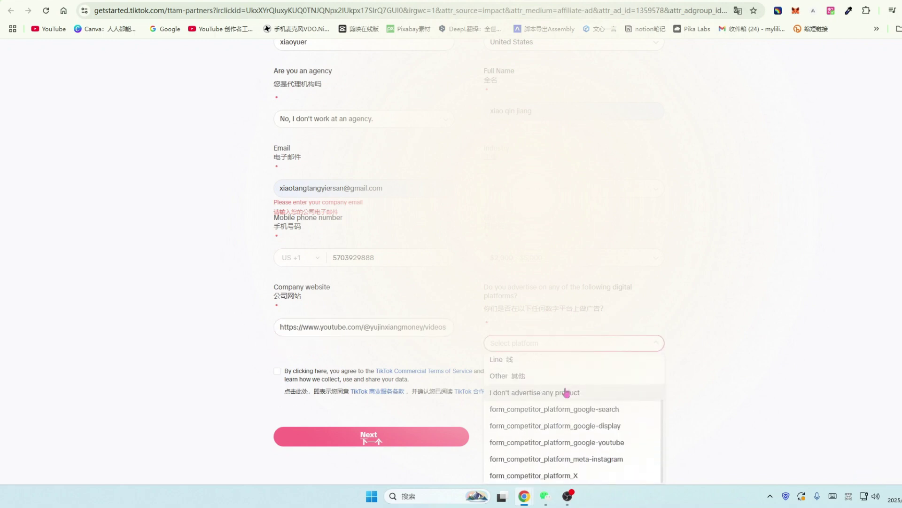
scroll(541, 371, "up", 5)
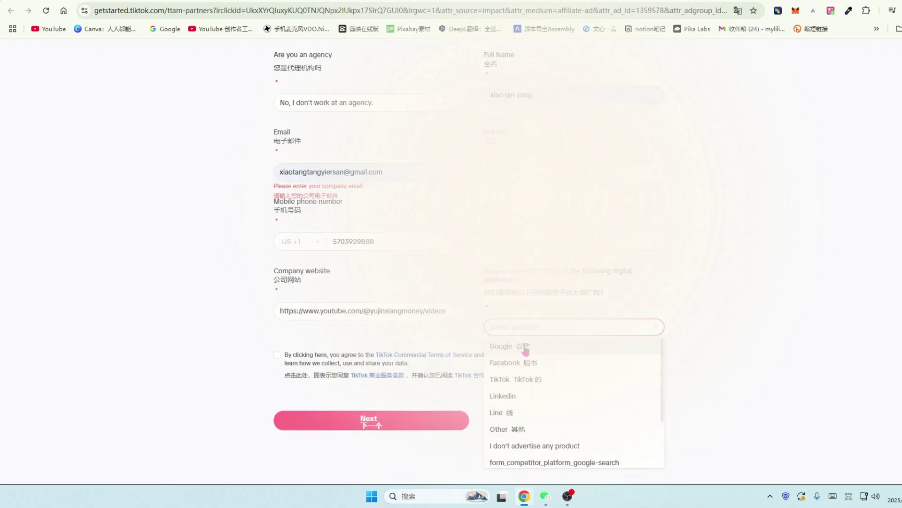
scroll(562, 382, "down", 1)
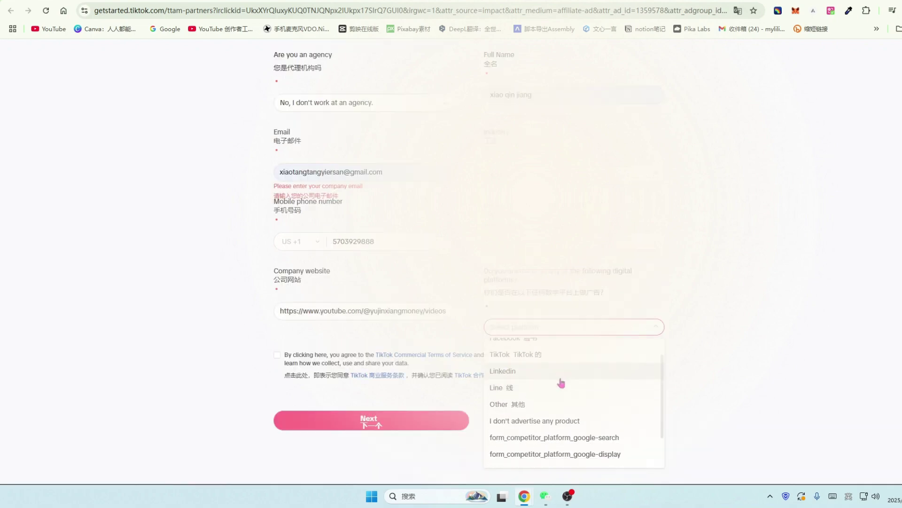
scroll(506, 406, "up", 1)
left_click(505, 347)
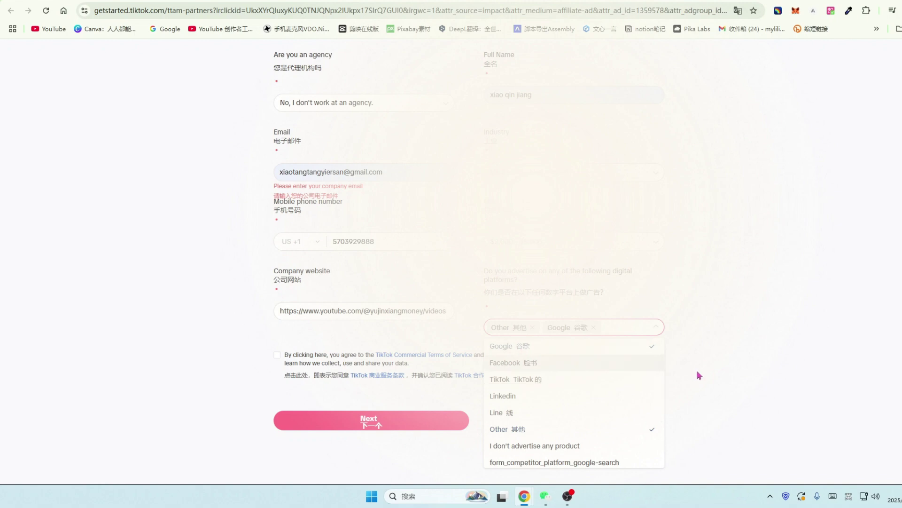
scroll(329, 293, "down", 3)
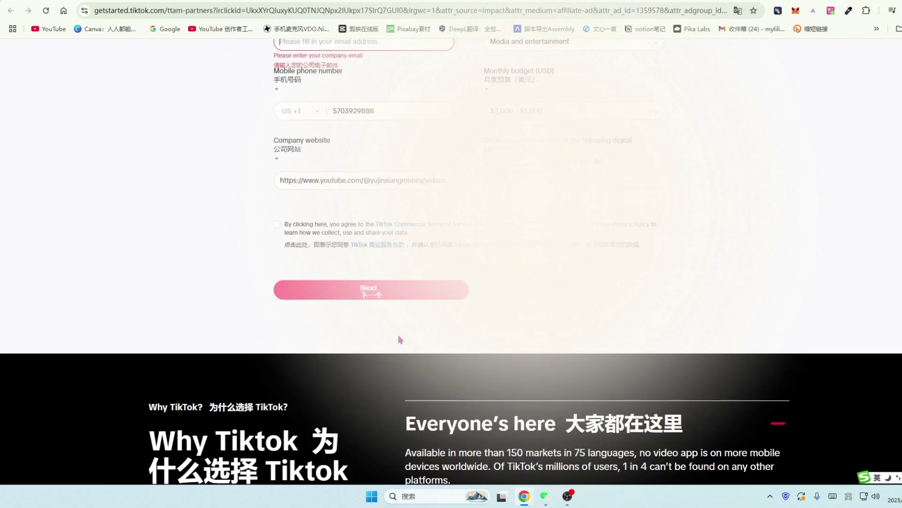
Step: Agree to the TikTok commercial terms and privacy statement on the contact form
left_click(277, 224)
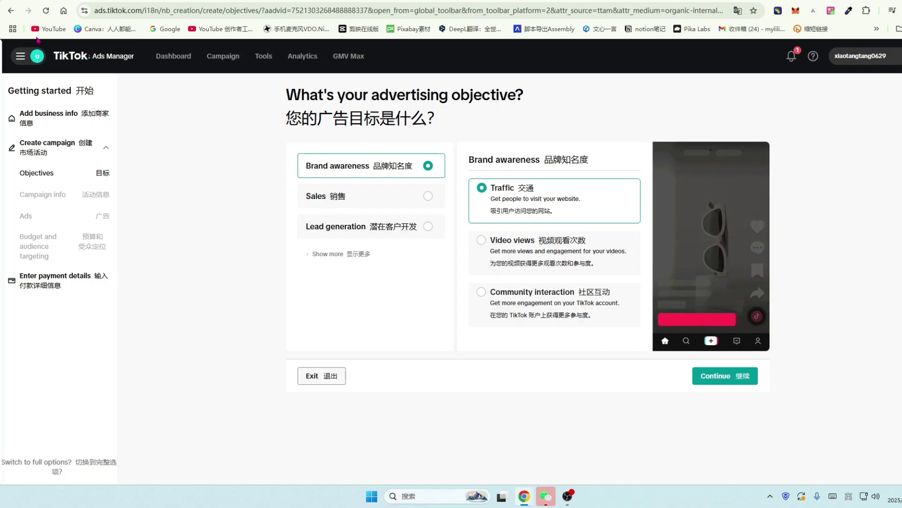
Step: View the available display languages in the account's language settings and close the list
mouse_move(19, 62)
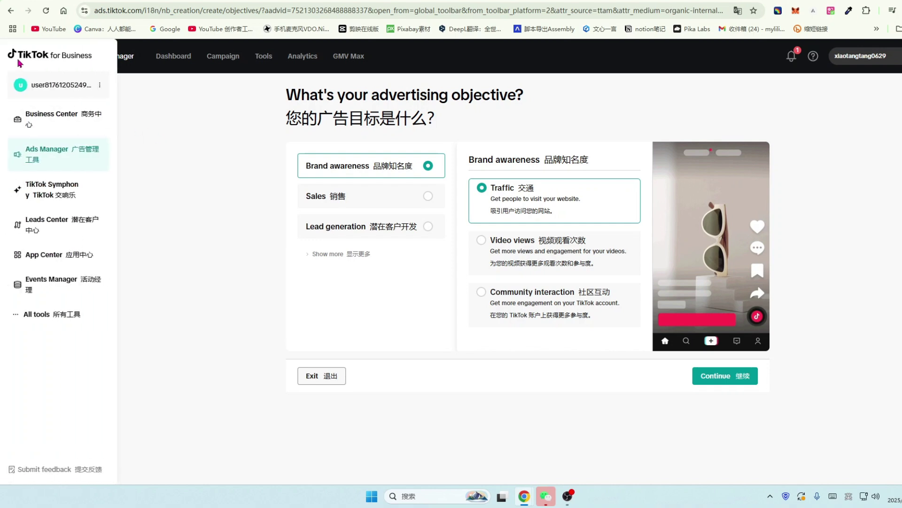
left_click(100, 86)
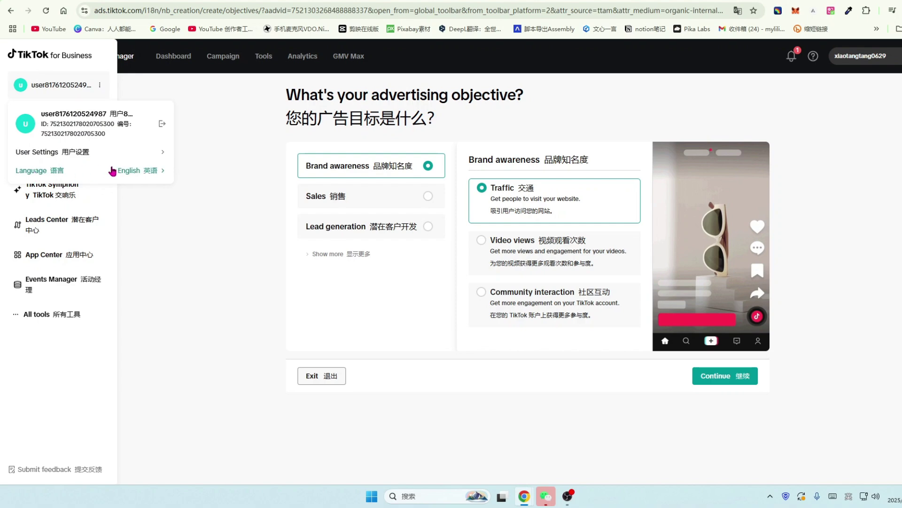
left_click(161, 171)
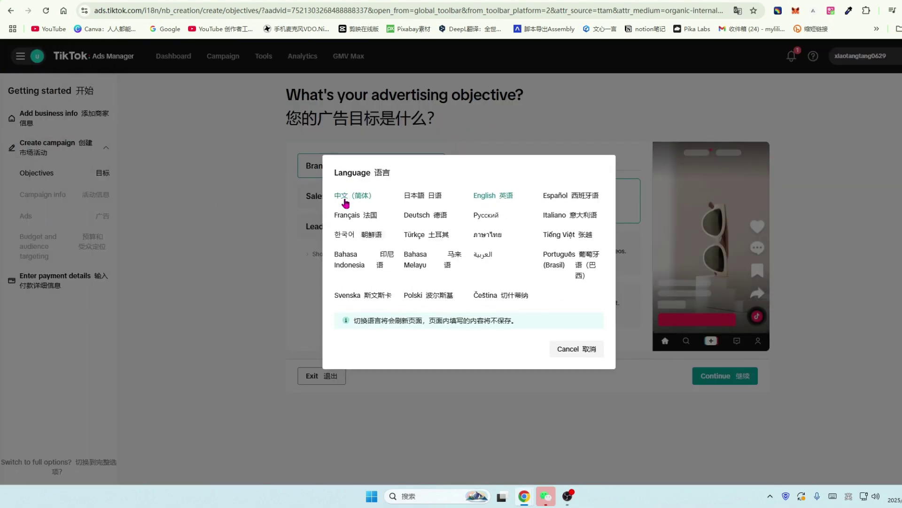
left_click(202, 349)
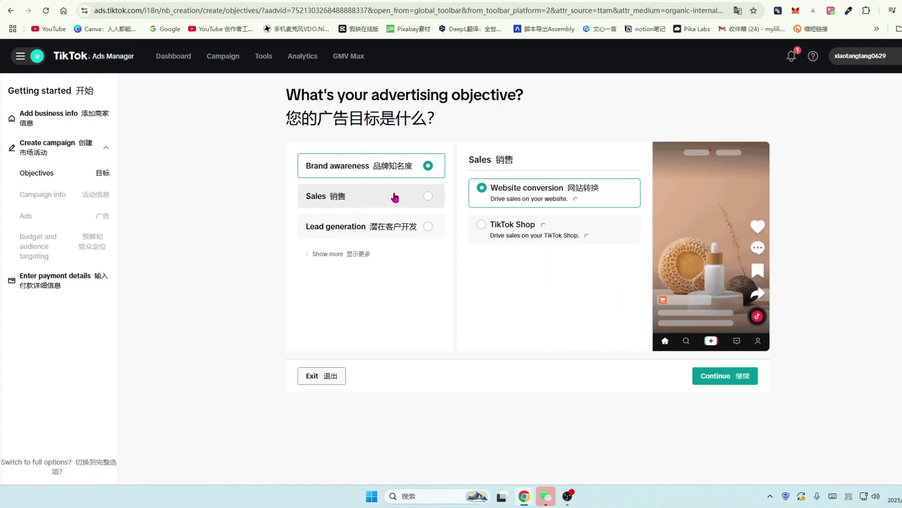
Step: Preview the Sales objective with TikTok Shop, and Lead generation with Website form, TikTok Instant Form and Direct messages or phone calls
left_click(426, 198)
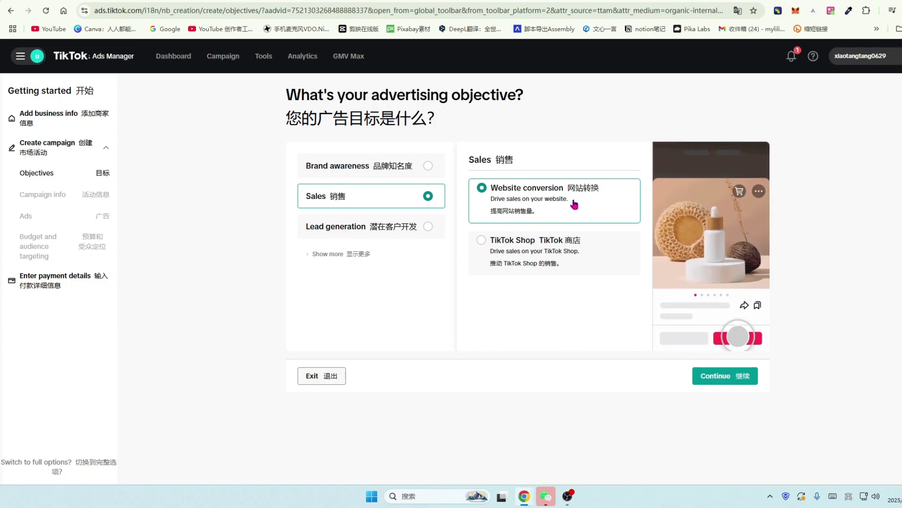
left_click(524, 245)
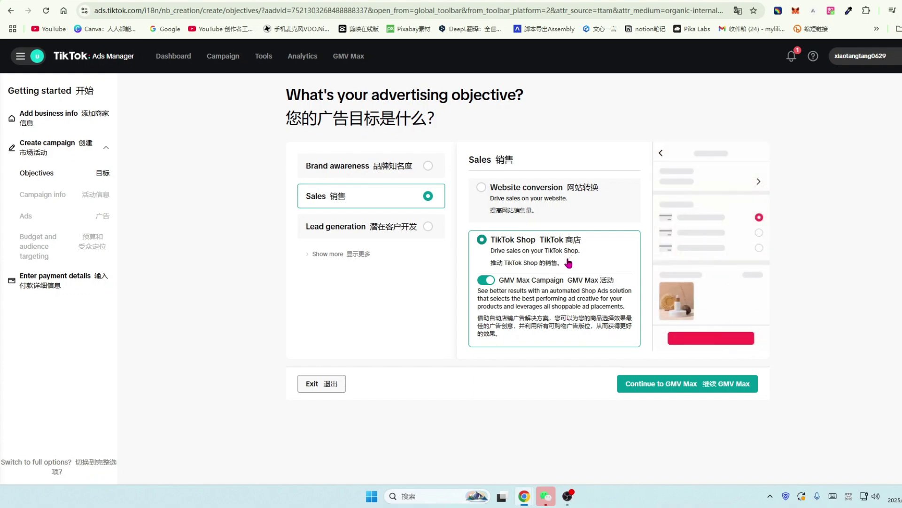
left_click(385, 228)
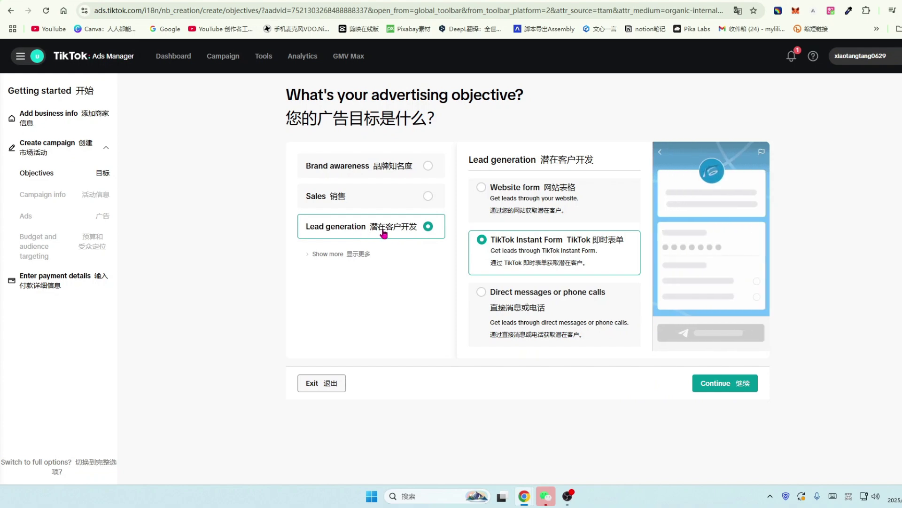
left_click(486, 197)
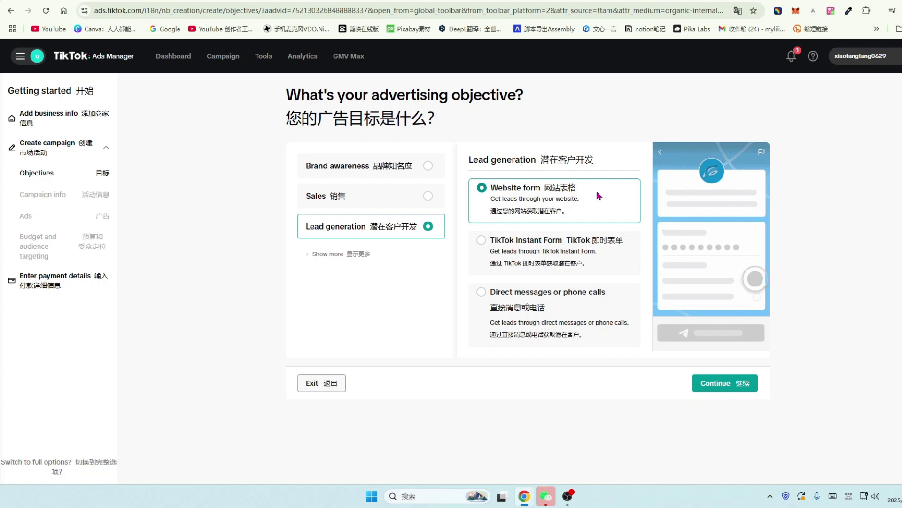
left_click(538, 263)
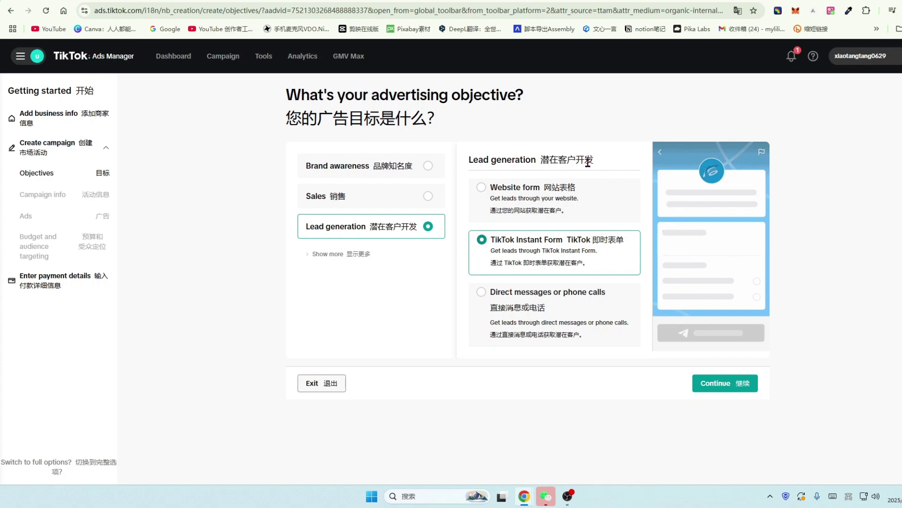
left_click(485, 301)
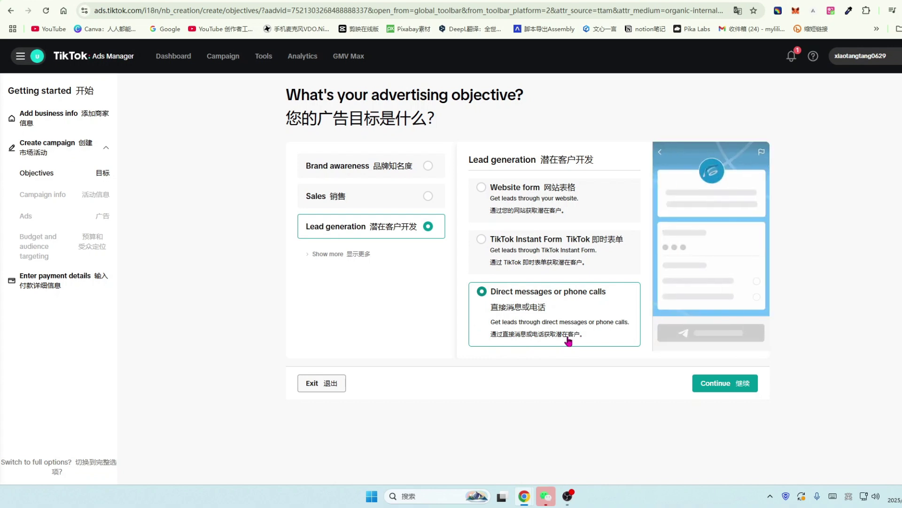
Step: Look at the further advertising objectives and exit campaign creation to the Ads Manager dashboard
left_click(309, 258)
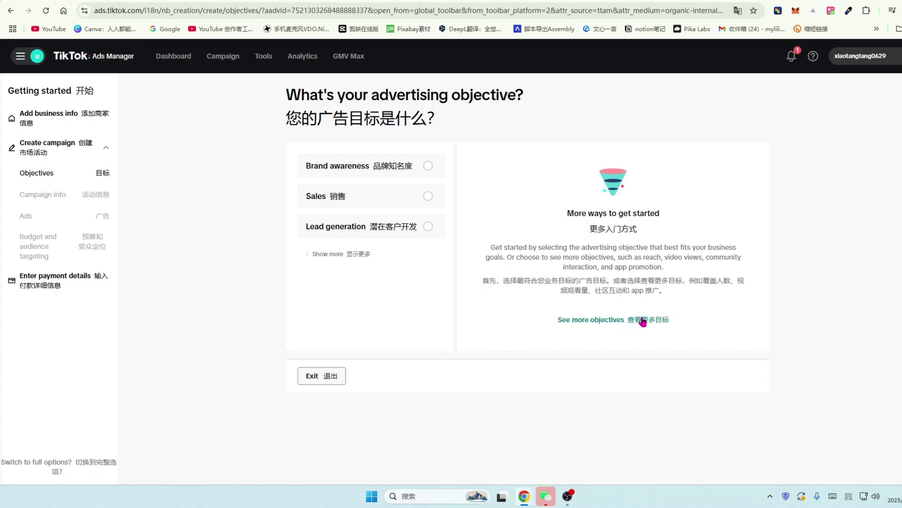
left_click(323, 378)
left_click(590, 299)
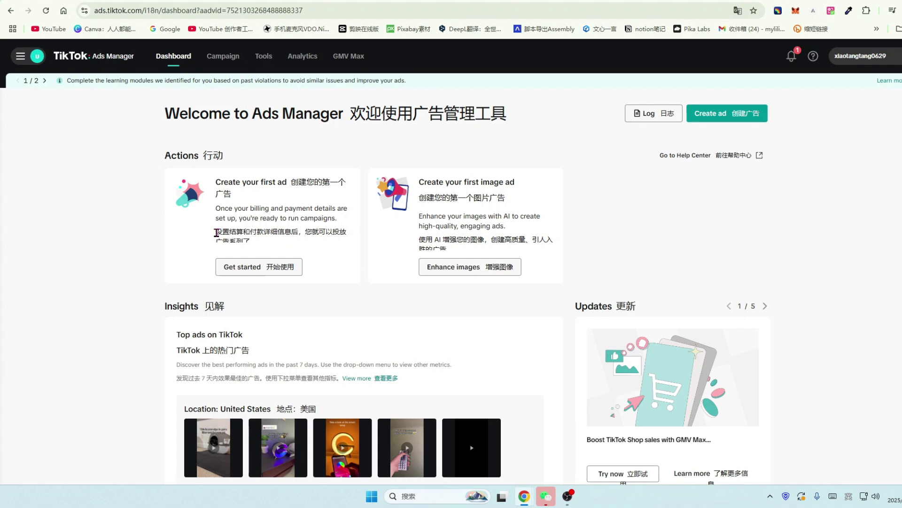
Step: Highlight the billing note on the first-ad card and open the ad account's Account setup page
left_click_drag(216, 233, 354, 242)
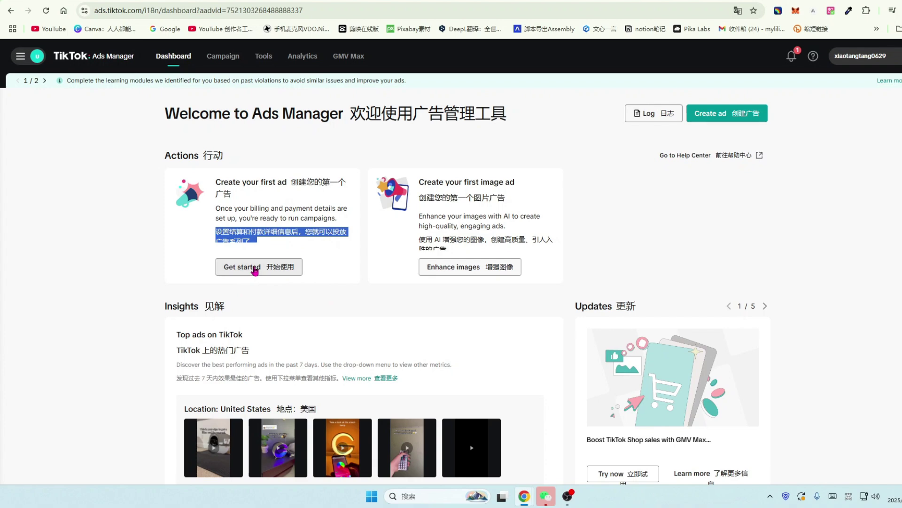
key("ctrl+l")
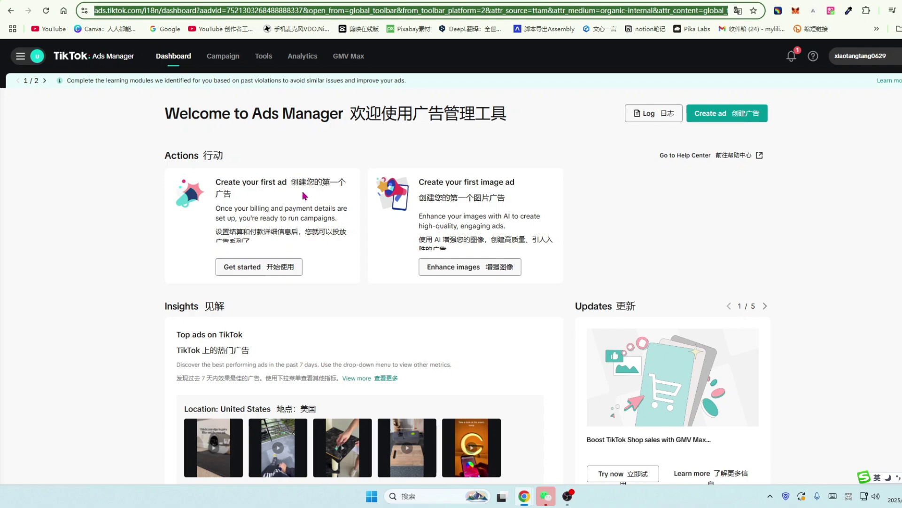
mouse_move(264, 61)
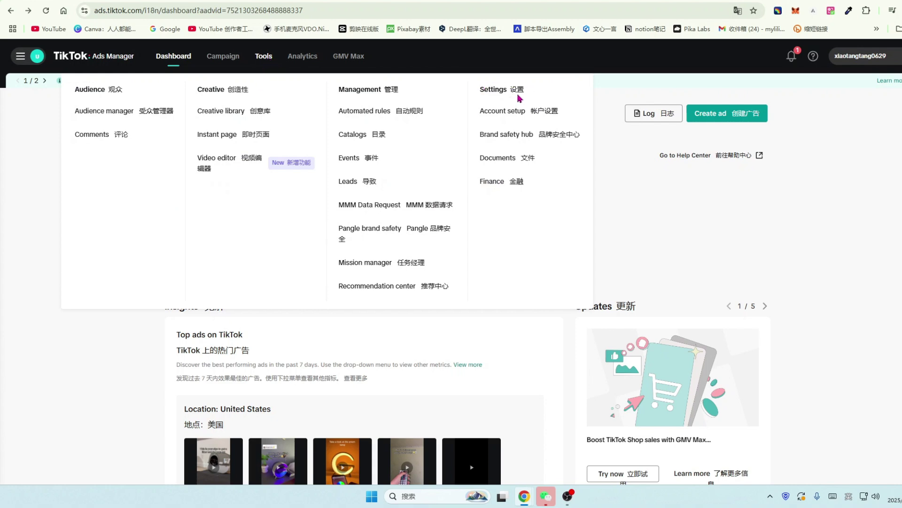
left_click(549, 114)
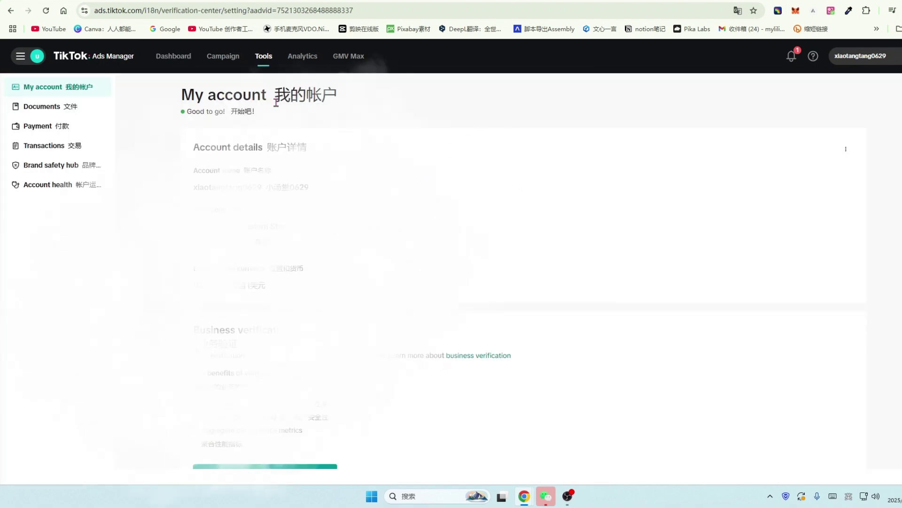
Step: Review the account details, business verification, permission management, billing info and contact sections of the account page
scroll(265, 149, "down", 1)
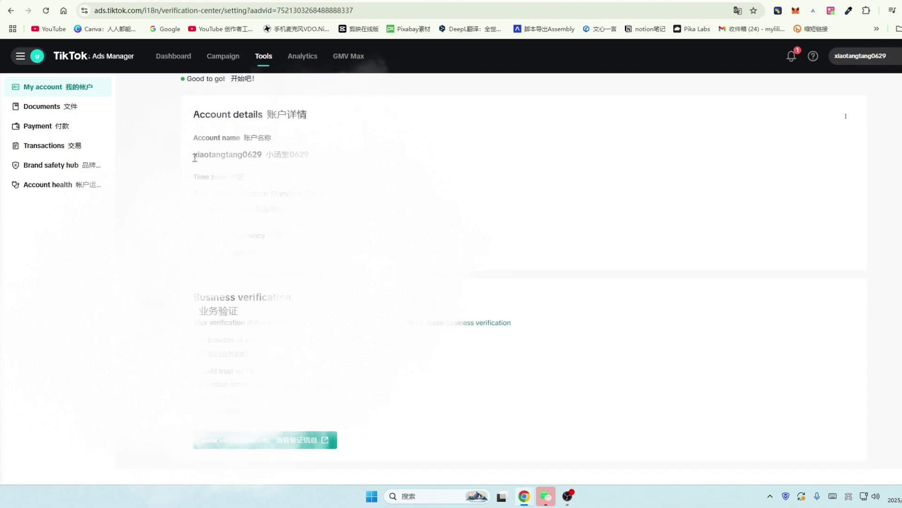
scroll(292, 171, "down", 6)
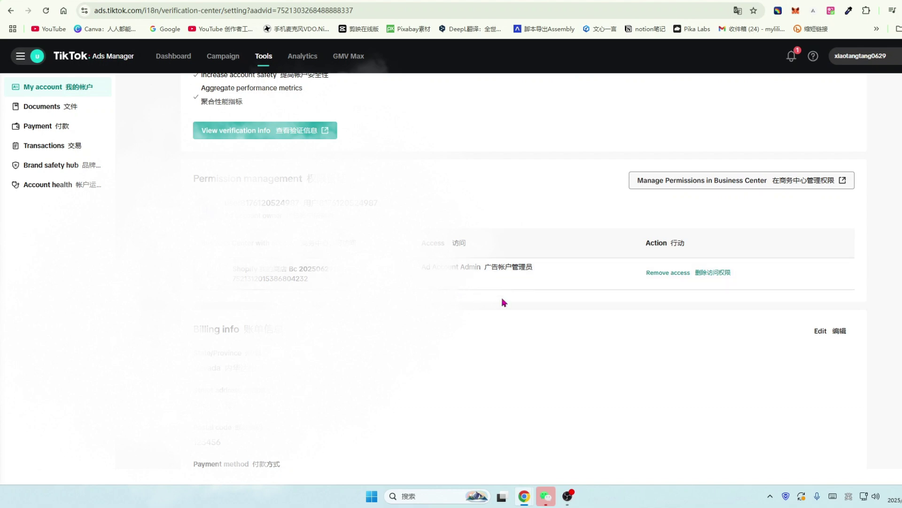
scroll(554, 226, "down", 1)
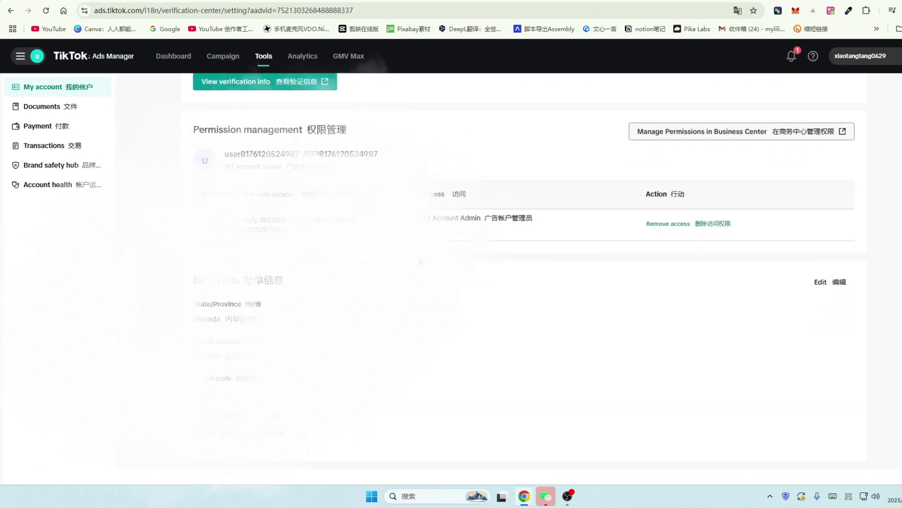
scroll(536, 229, "down", 2)
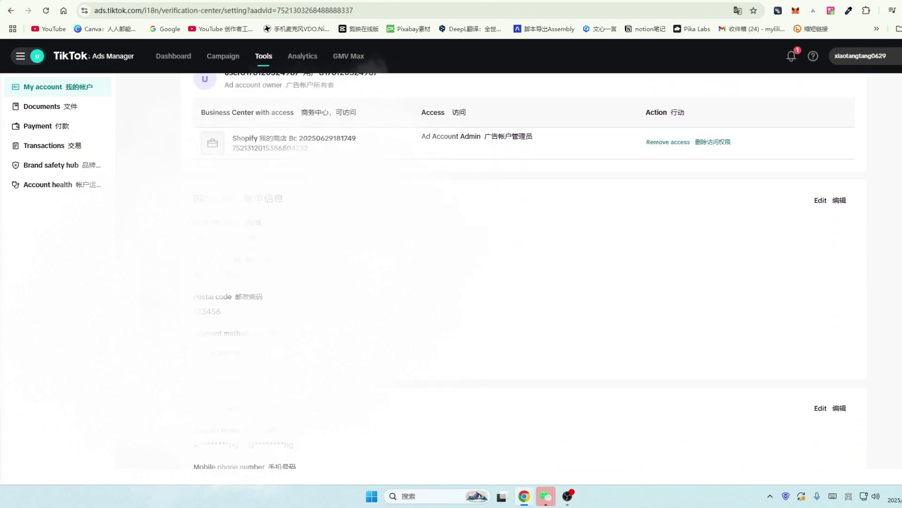
scroll(315, 150, "down", 1)
scroll(315, 151, "down", 2)
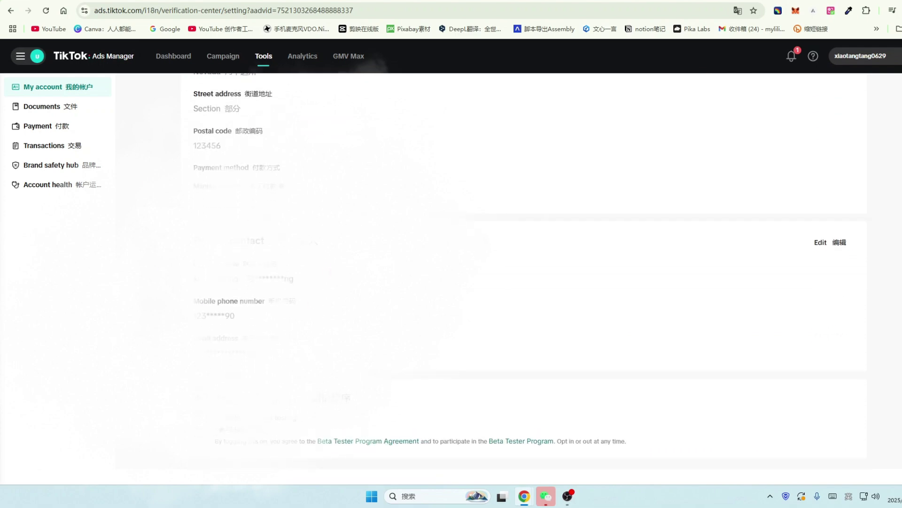
scroll(529, 263, "up", 6)
scroll(528, 263, "up", 5)
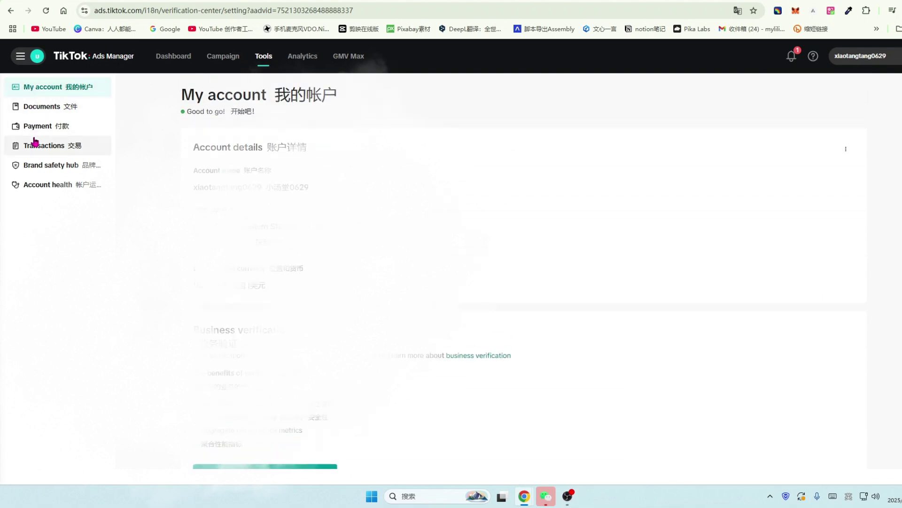
Step: Open the account's Payment page and highlight its billing information and payment method setup steps
left_click(47, 128)
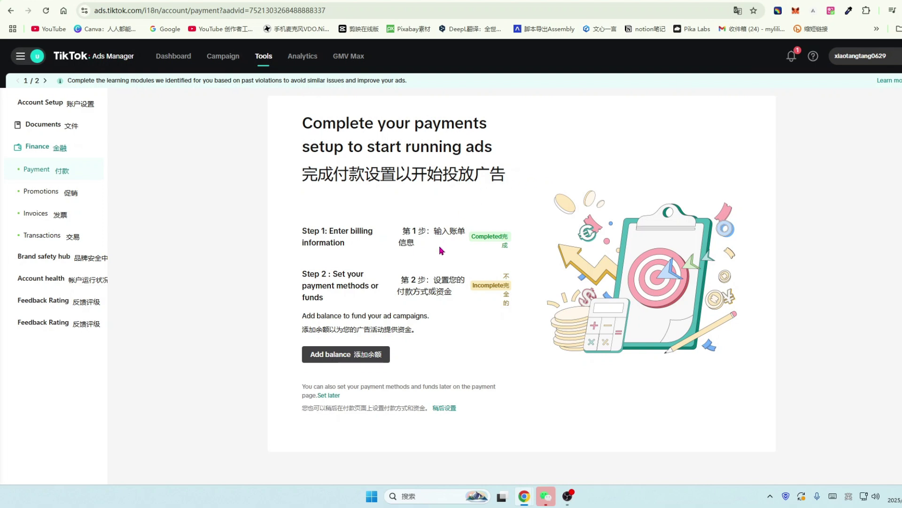
left_click_drag(433, 230, 464, 243)
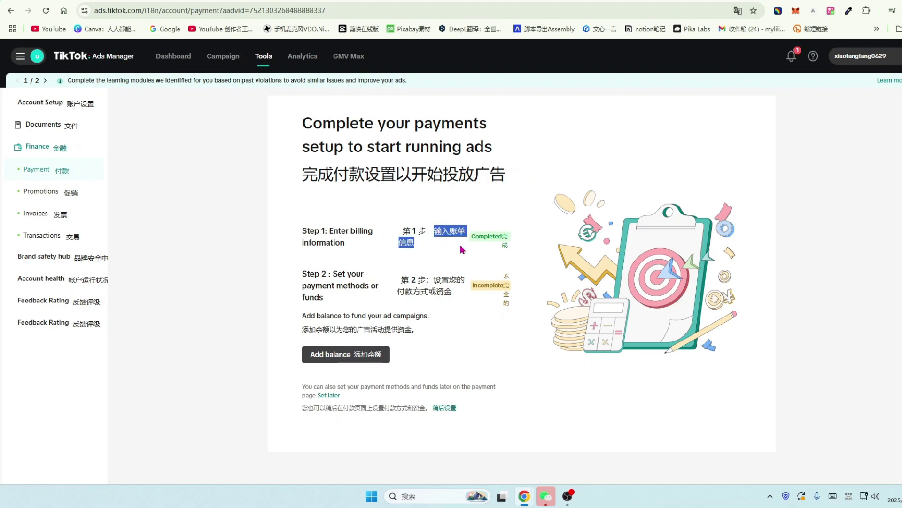
left_click(439, 279)
left_click_drag(438, 279, 460, 294)
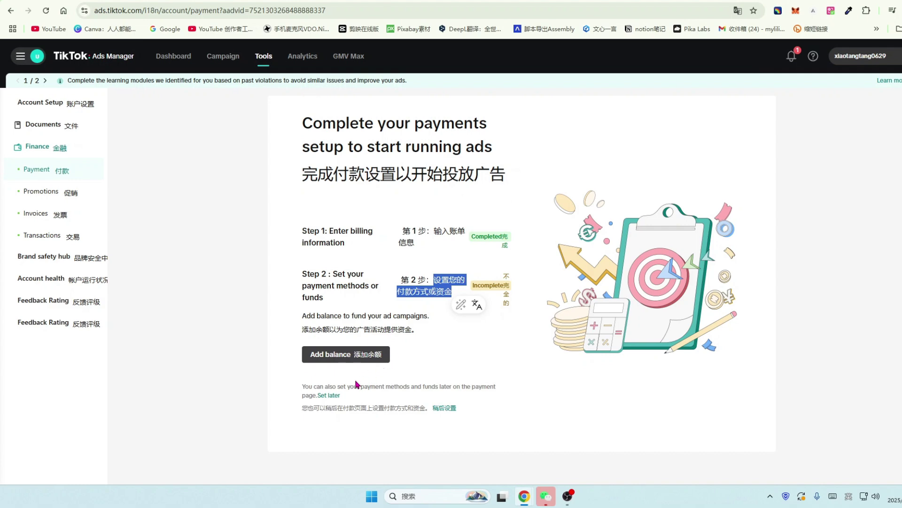
Step: Add a balance of 50 USD to the payment portfolio and continue to the payment methods
left_click(359, 363)
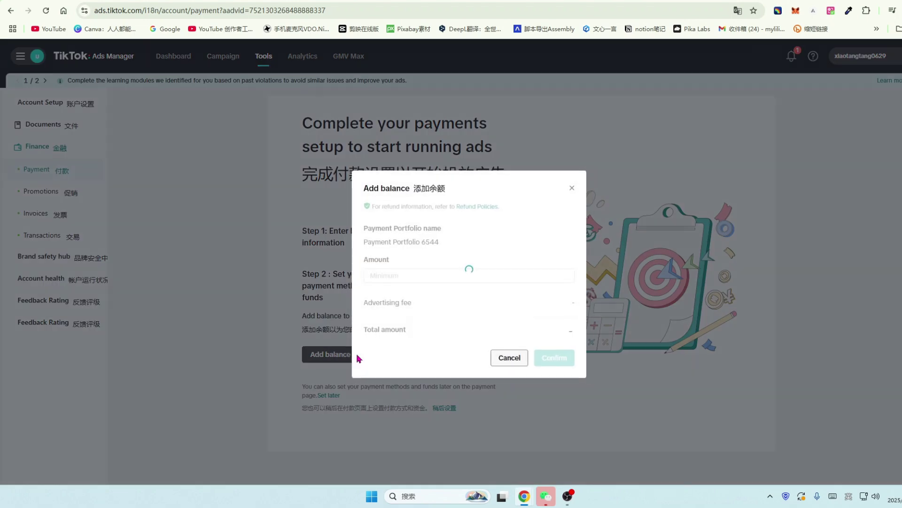
left_click(386, 282)
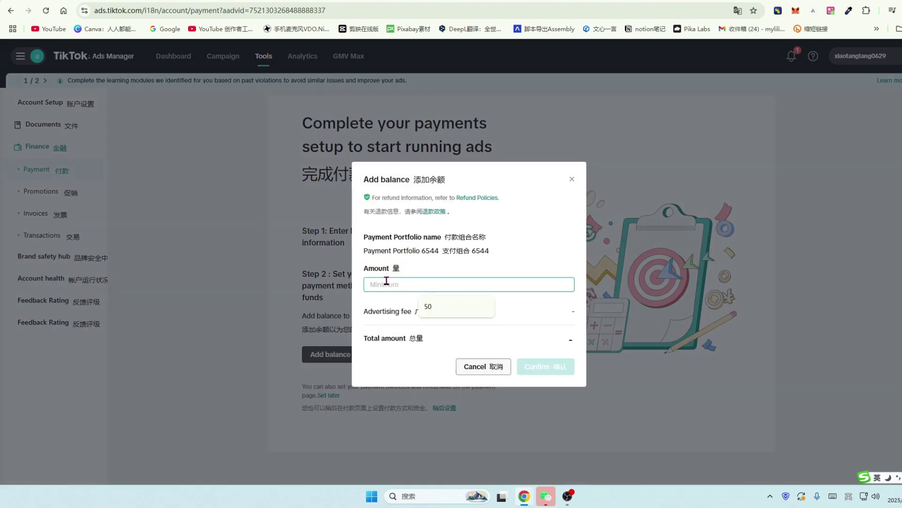
left_click(428, 308)
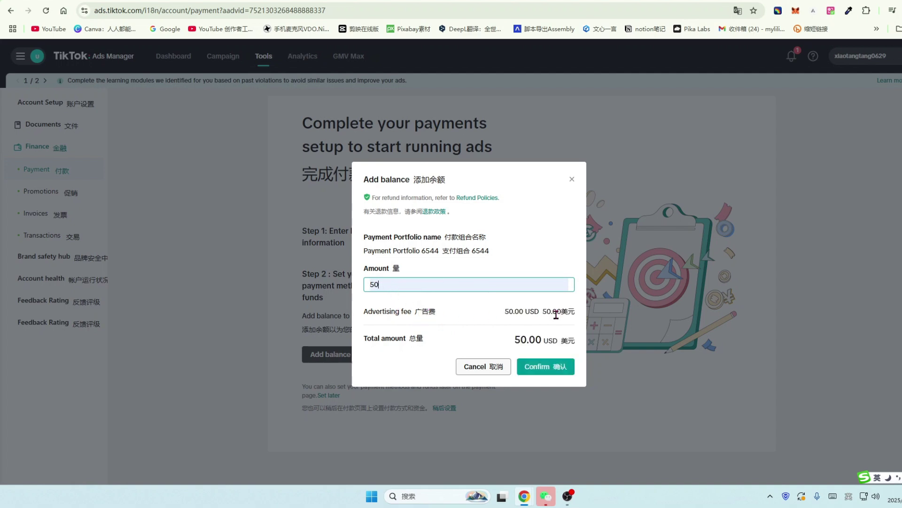
left_click(555, 370)
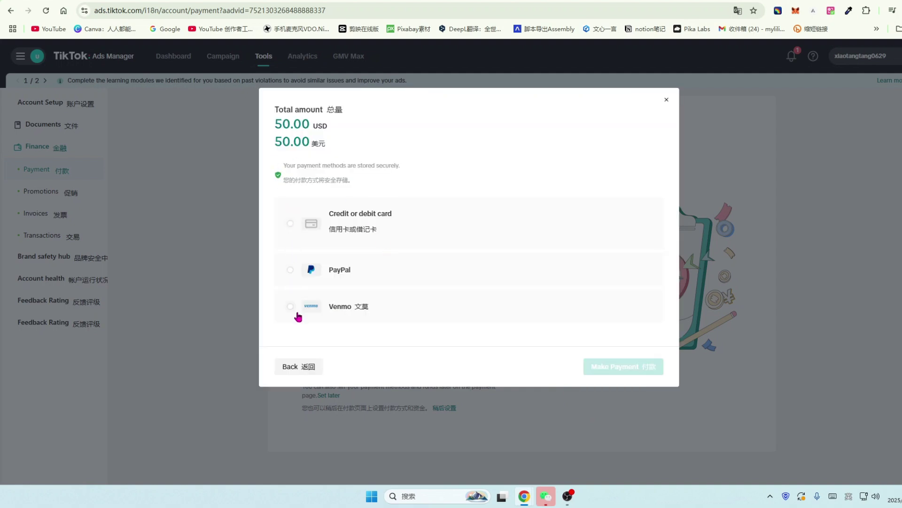
Step: Choose Credit or debit card as the payment method and review its card and billing address fields
left_click(291, 225)
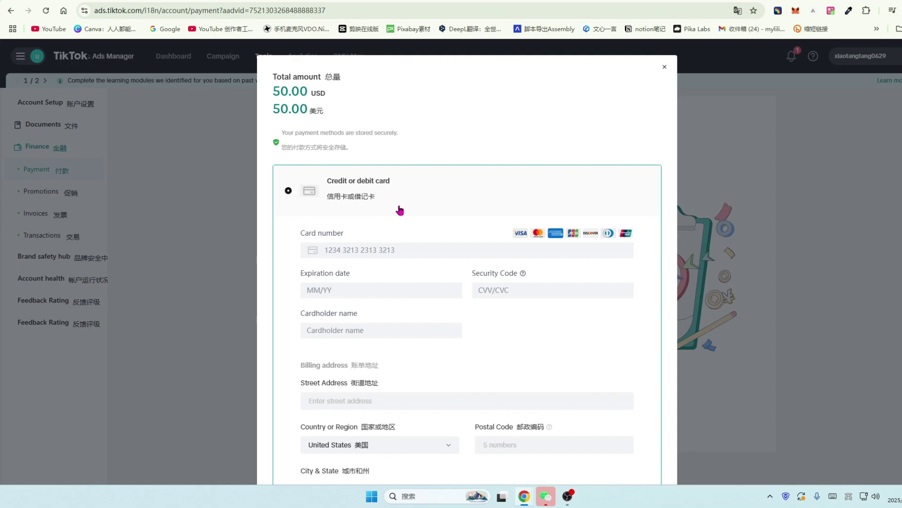
scroll(373, 231, "down", 1)
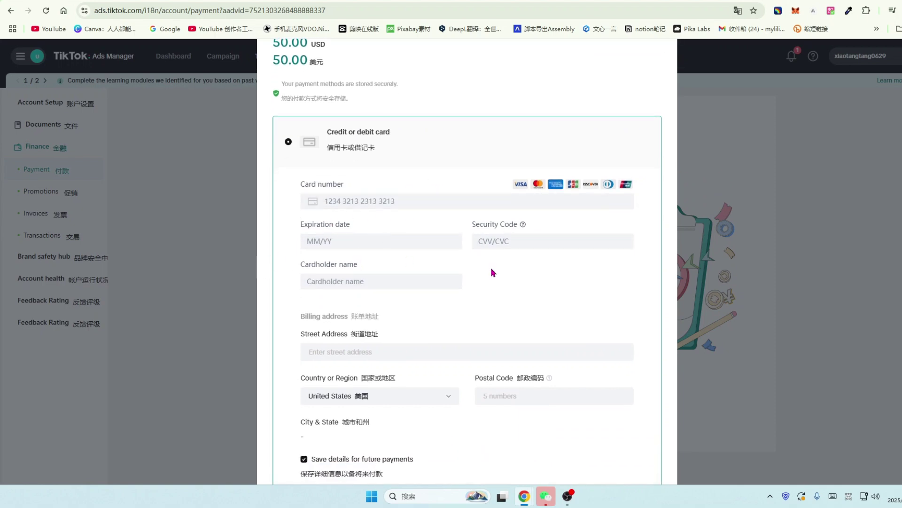
scroll(491, 271, "down", 1)
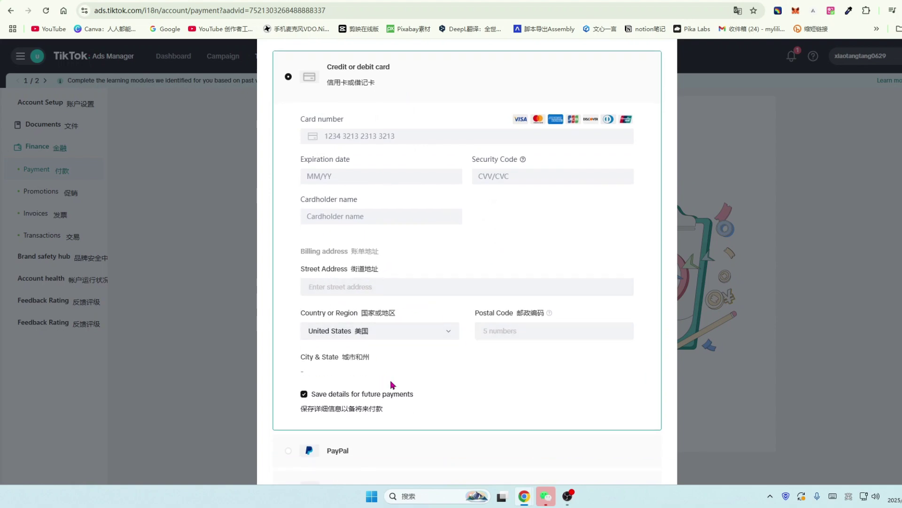
scroll(402, 329, "down", 2)
scroll(517, 249, "up", 1)
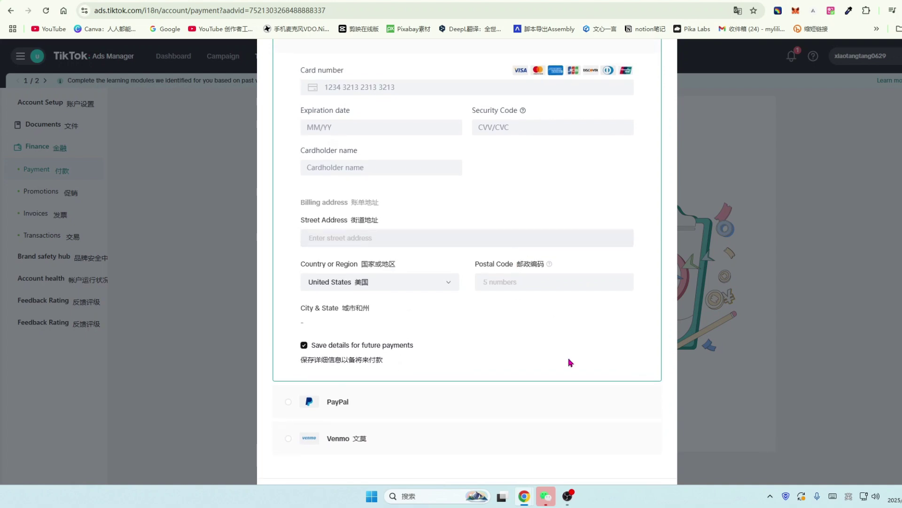
scroll(564, 371, "up", 3)
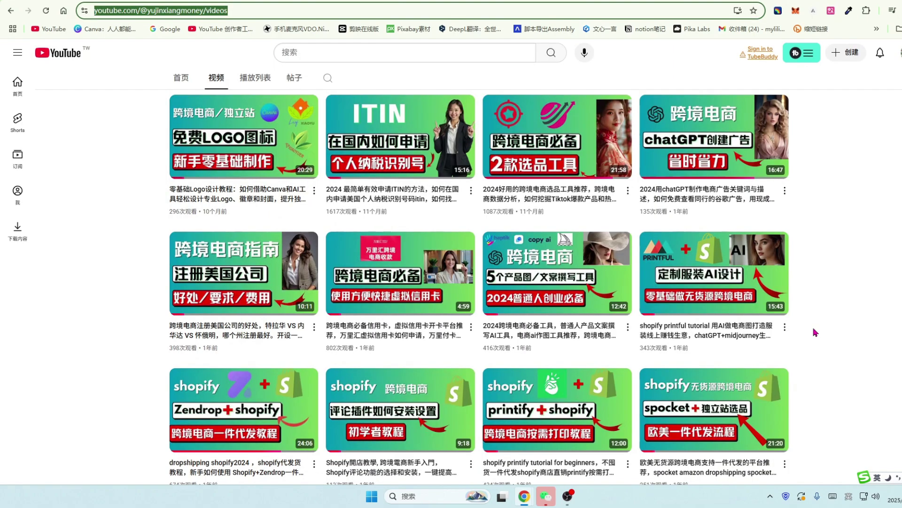
Step: Browse the YouTube channel's videos for the tutorial on applying for a virtual credit card for cross-border e-commerce
scroll(815, 332, "down", 2)
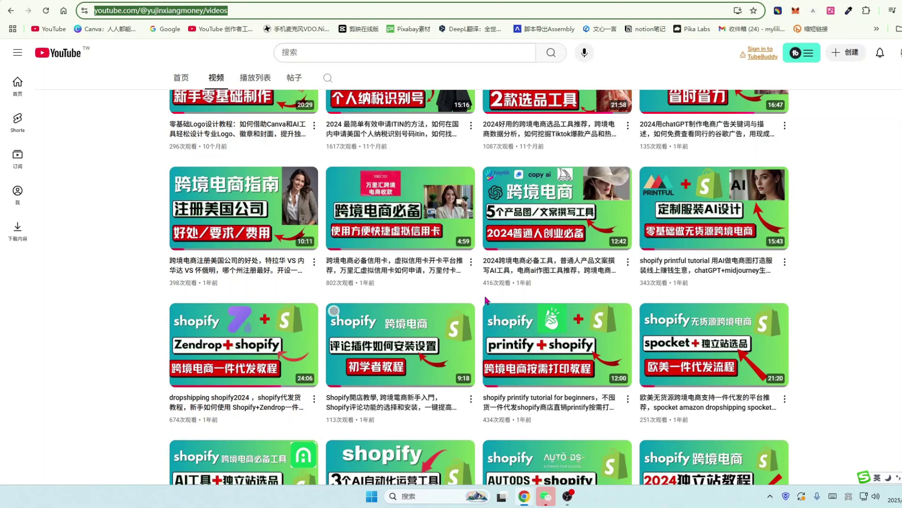
mouse_move(451, 281)
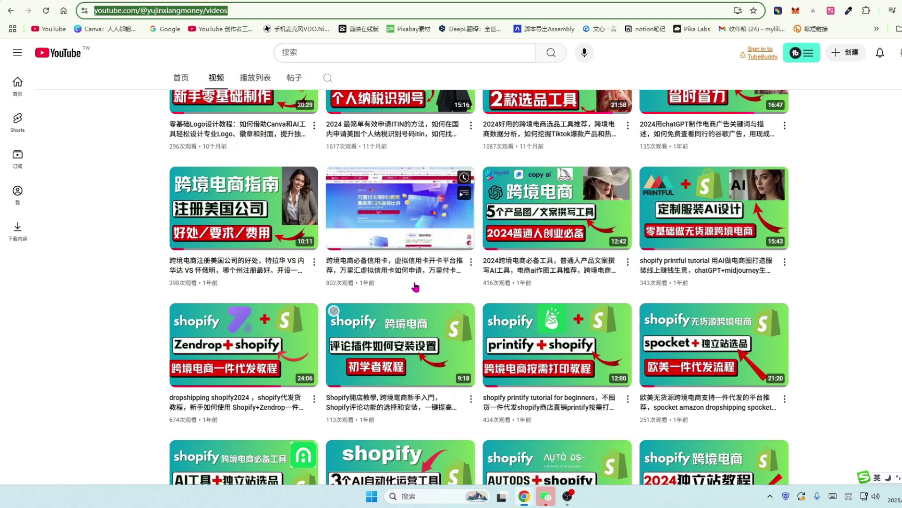
mouse_move(405, 307)
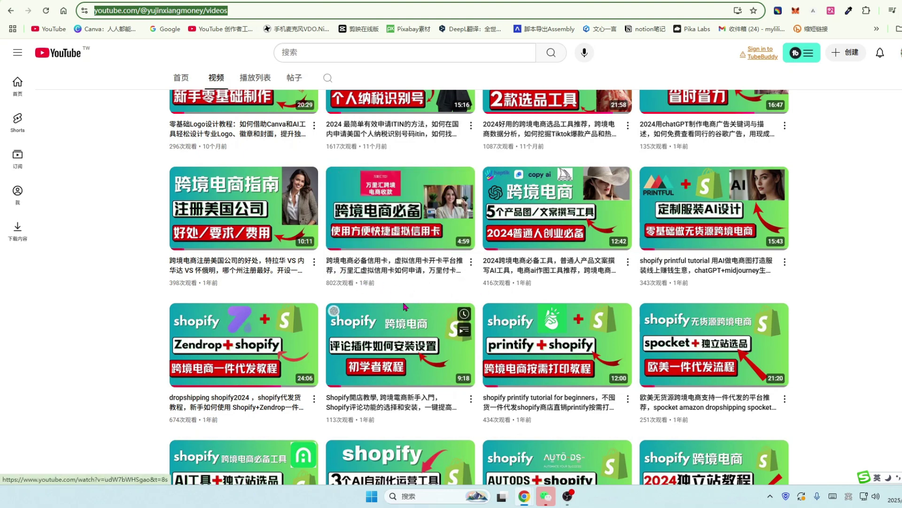
mouse_move(493, 292)
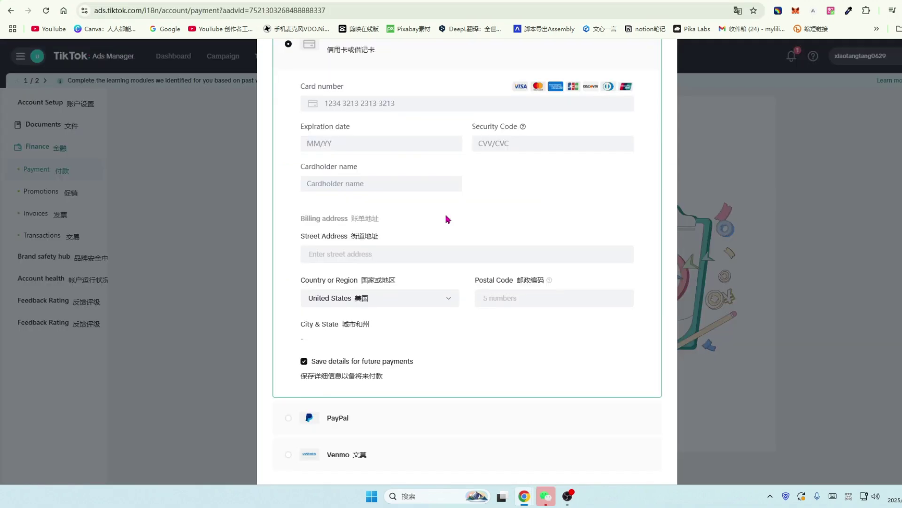
Step: Review the card form, compare the PayPal and Venmo payment methods, and select PayPal for verification of the 50 USD payment
scroll(447, 219, "up", 2)
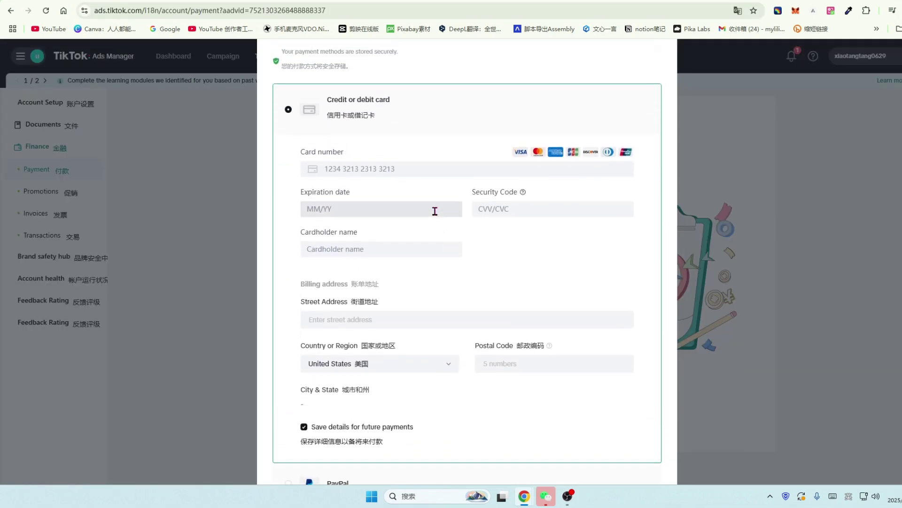
scroll(366, 197, "down", 3)
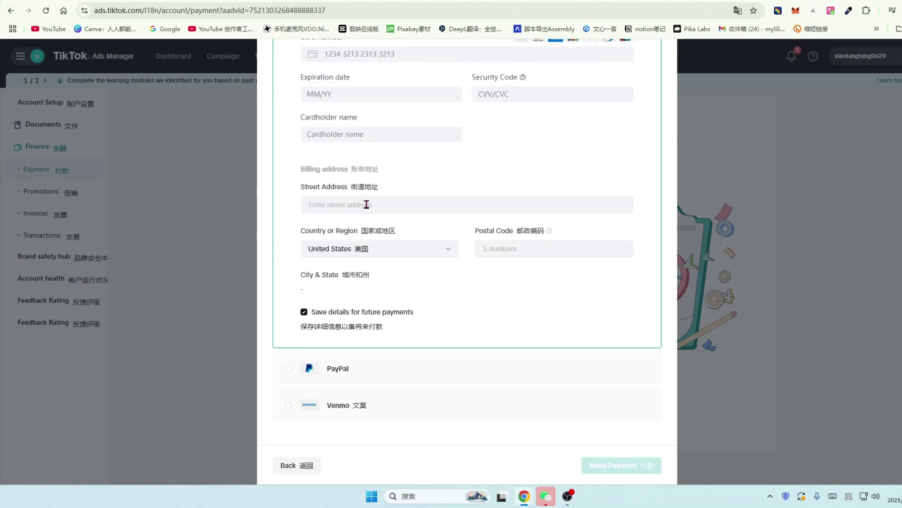
left_click(289, 345)
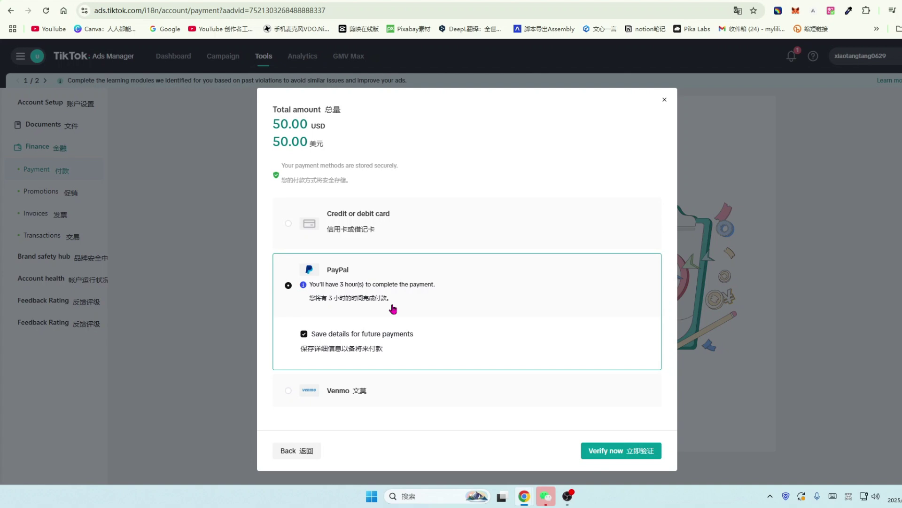
left_click(288, 385)
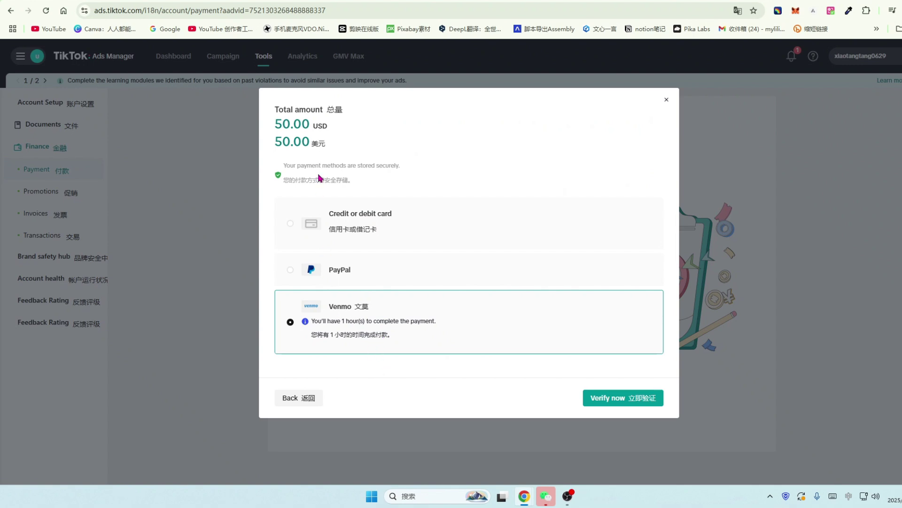
left_click(291, 272)
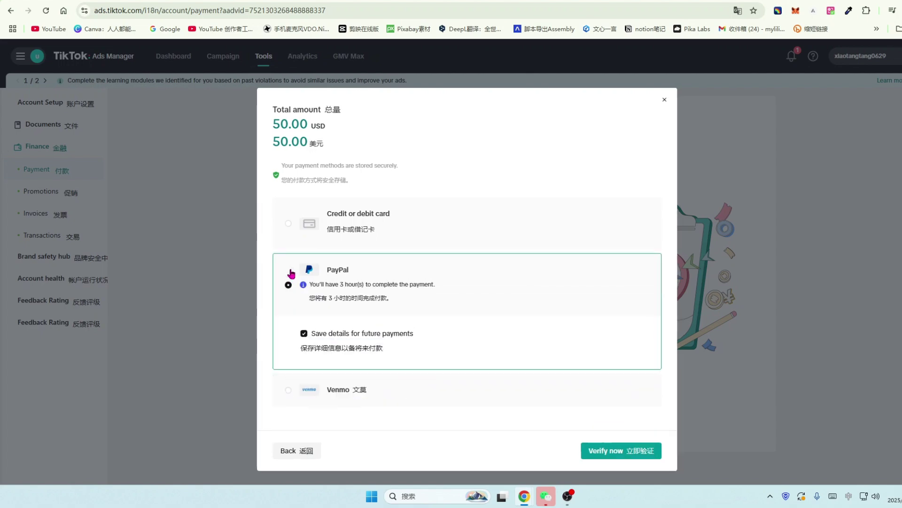
left_click(641, 454)
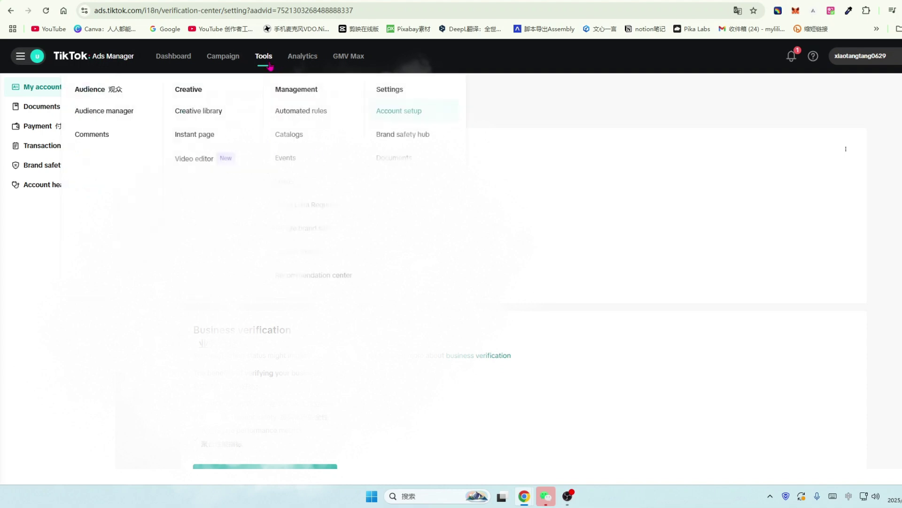
Step: Open the account's Payment page and translate it into Simplified Chinese with the browser's translation extension
left_click(44, 126)
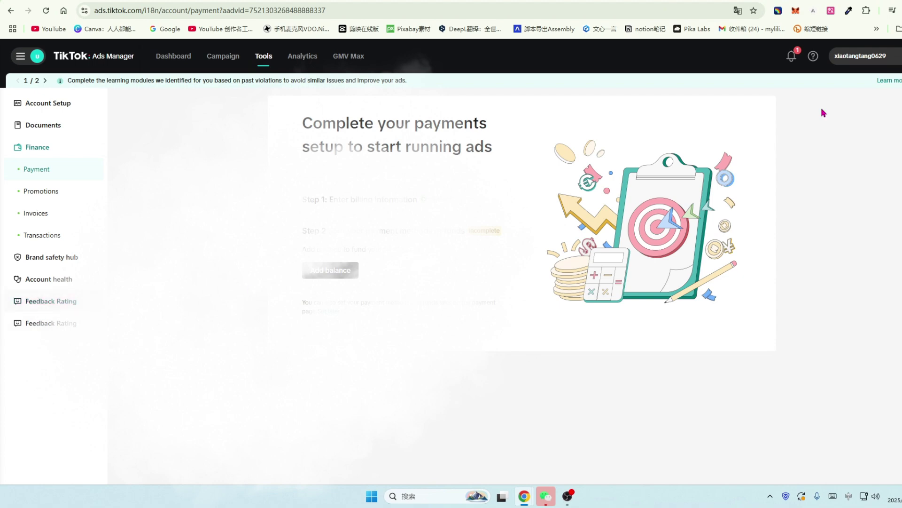
left_click(835, 11)
left_click(773, 121)
Step: Open the Account health page and translate its content into Simplified Chinese
left_click(42, 280)
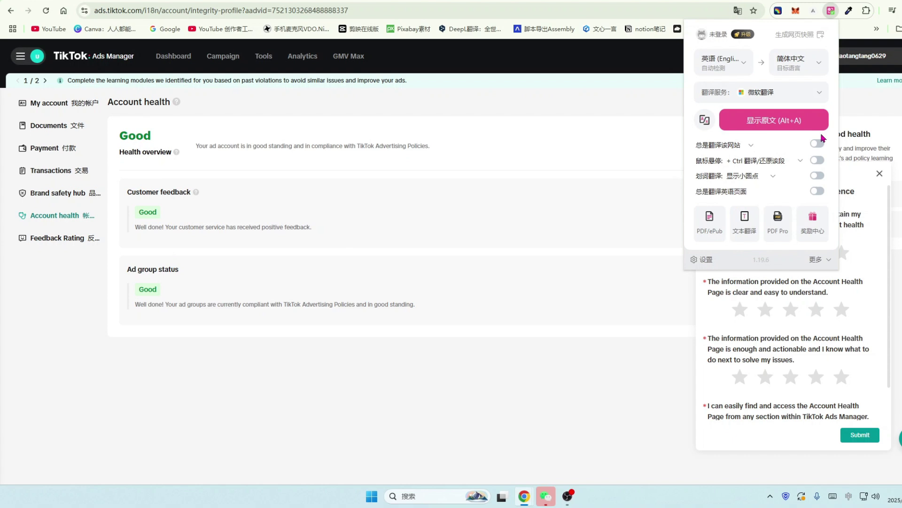
left_click(783, 124)
left_click(831, 10)
left_click(793, 125)
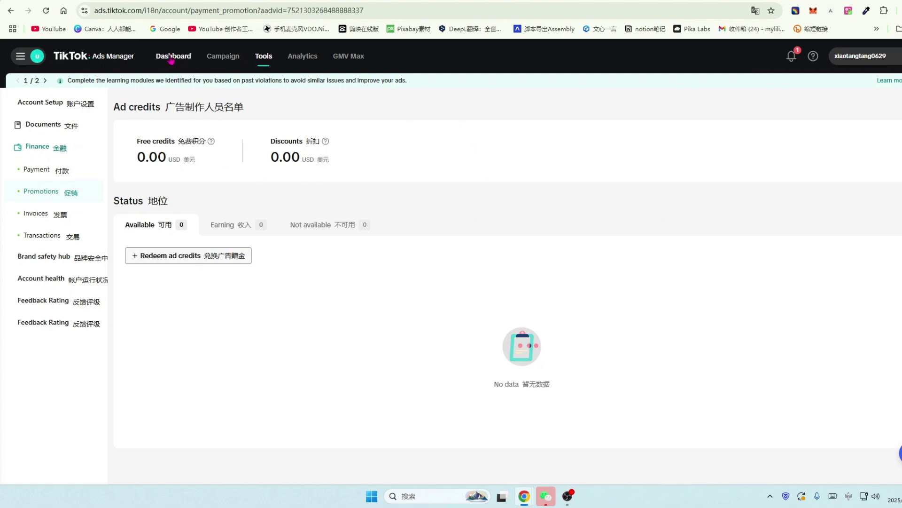
Step: Start a new campaign and compare the Brand awareness and Sales objectives, including the Video views and TikTok Shop options
left_click(221, 60)
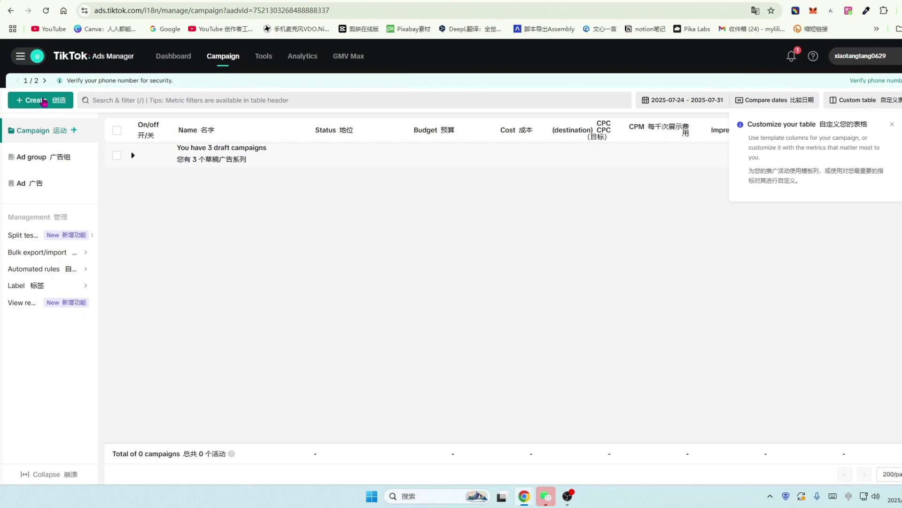
left_click(43, 101)
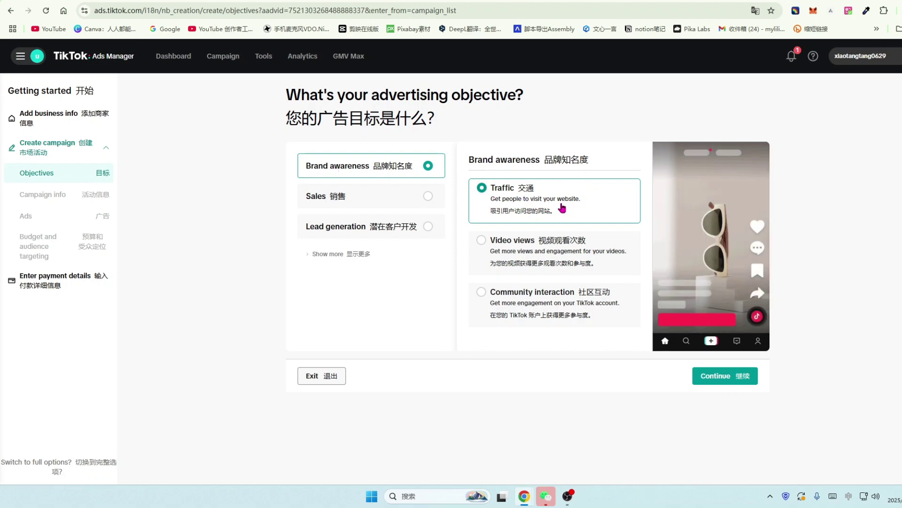
left_click(482, 241)
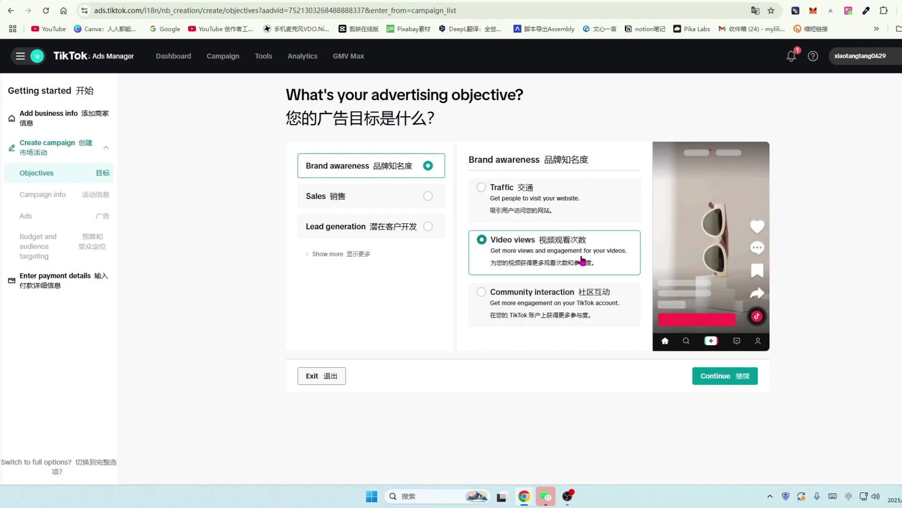
mouse_move(355, 193)
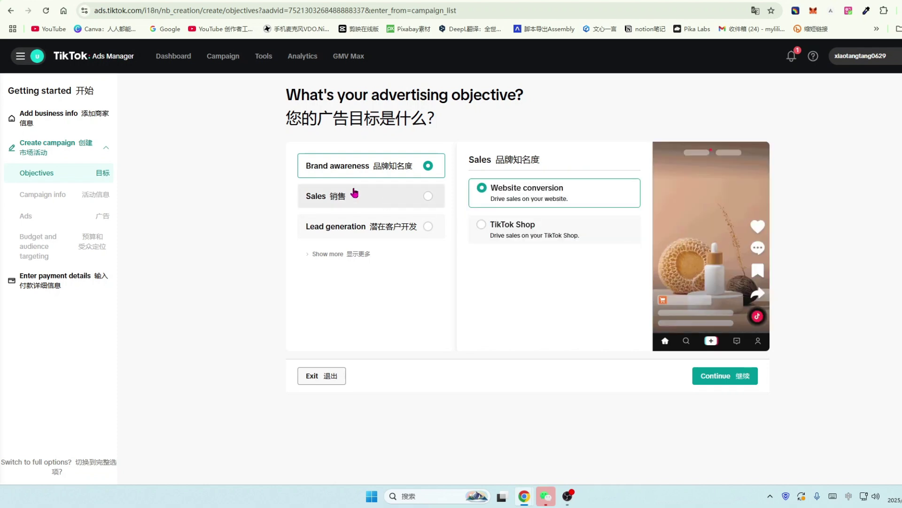
left_click(428, 197)
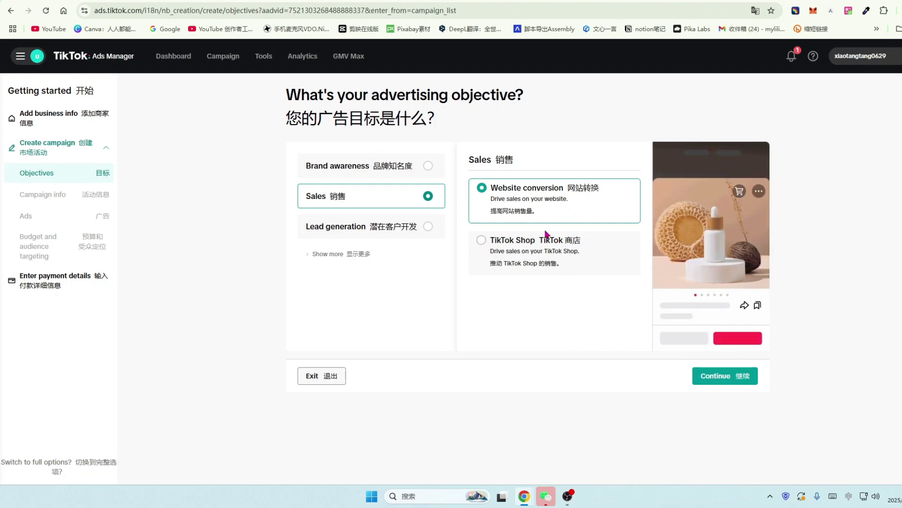
left_click(483, 242)
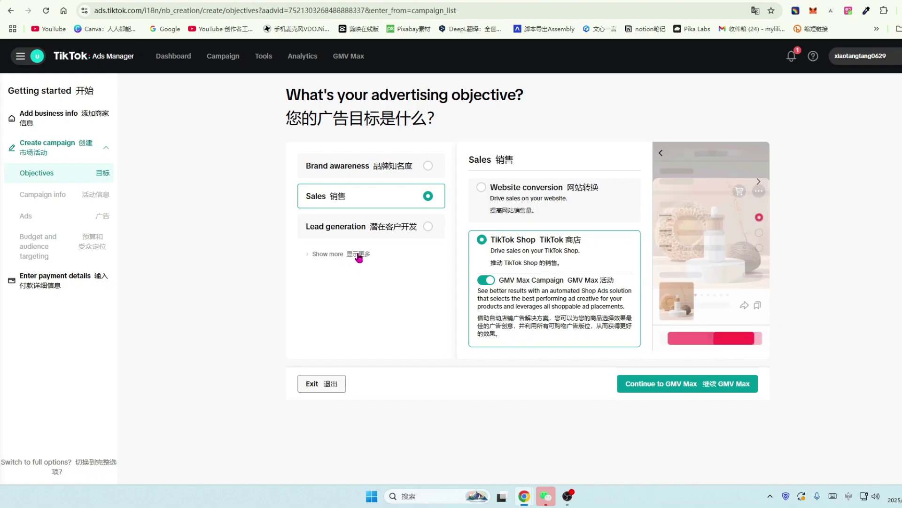
Step: Open the full list of advertising objectives, select Sales and review its sales destinations, including TikTok Shop, Website and App
left_click(358, 257)
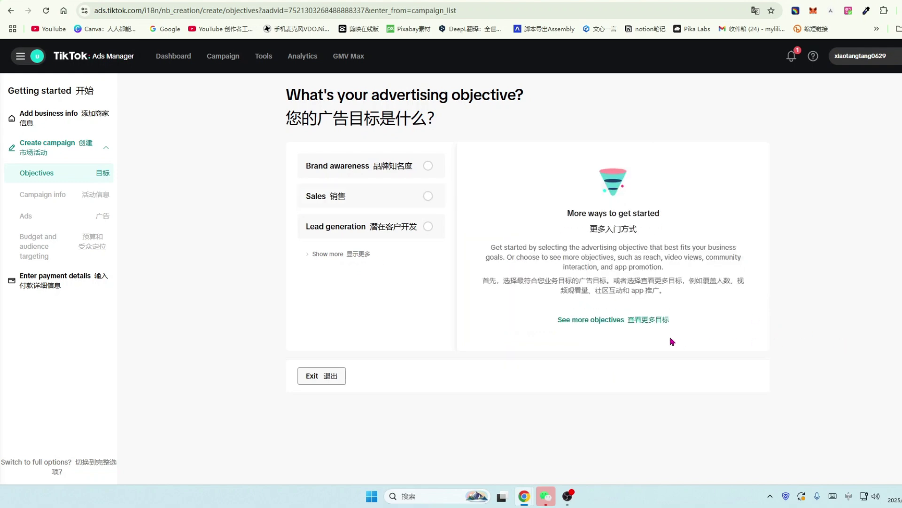
left_click(645, 321)
left_click(581, 318)
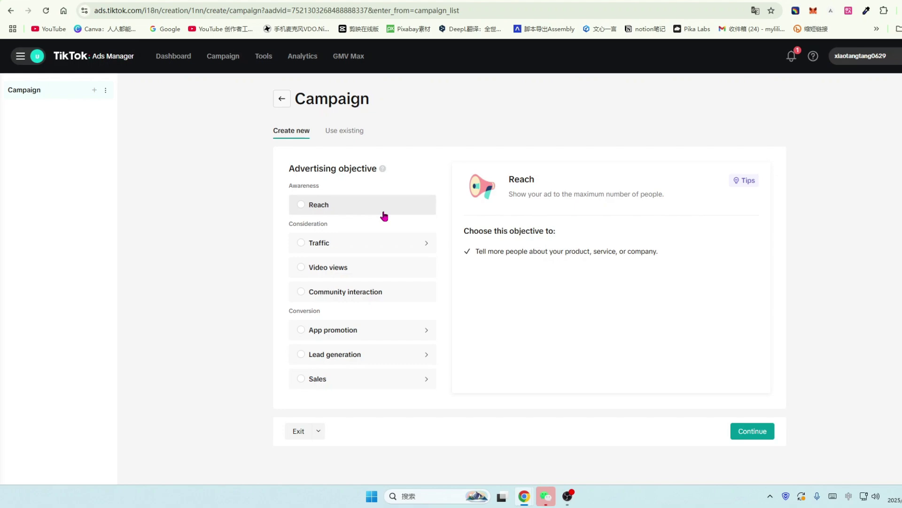
left_click(406, 315)
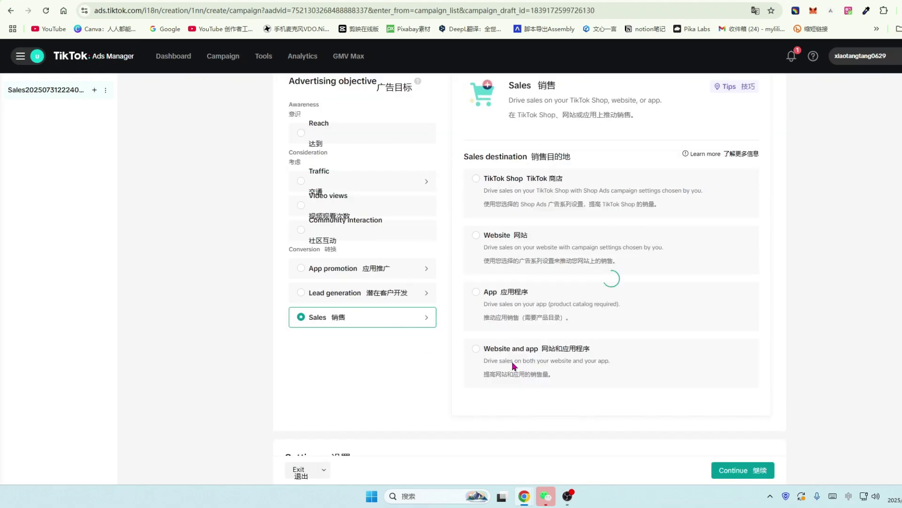
scroll(549, 362, "down", 4)
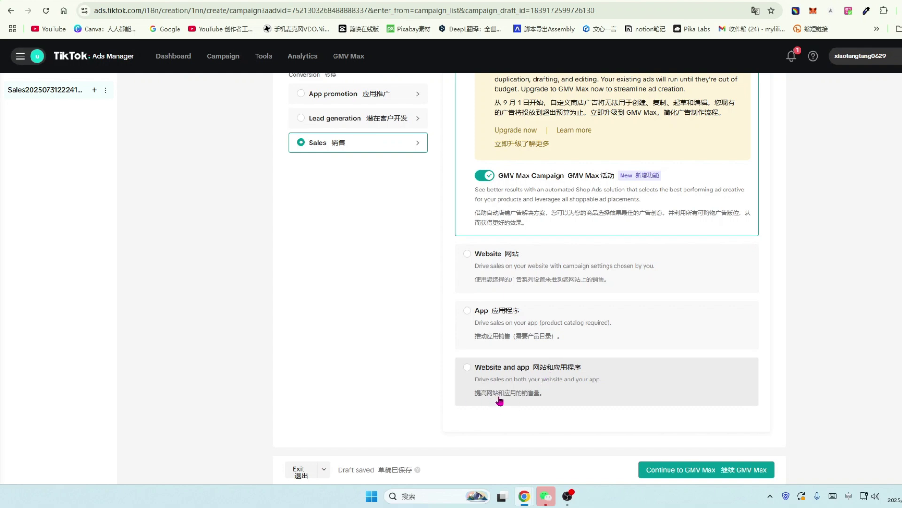
scroll(557, 397, "up", 4)
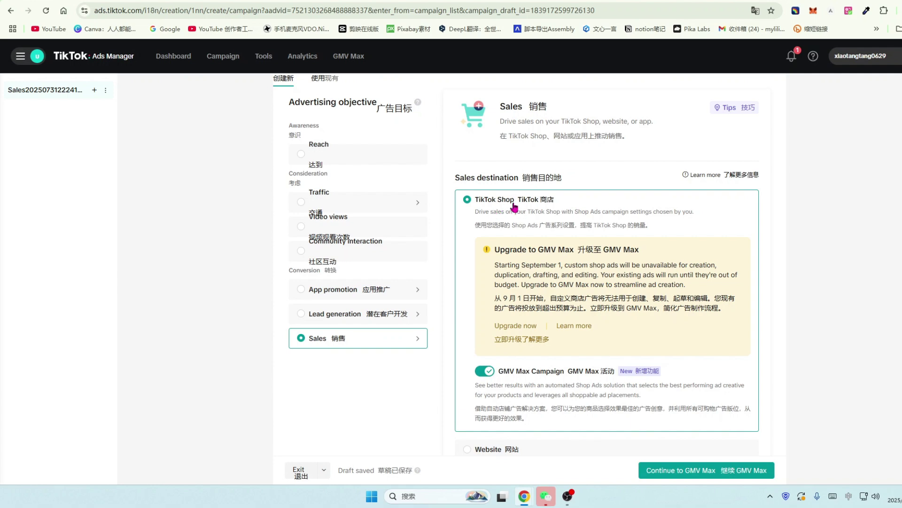
scroll(584, 212, "down", 1)
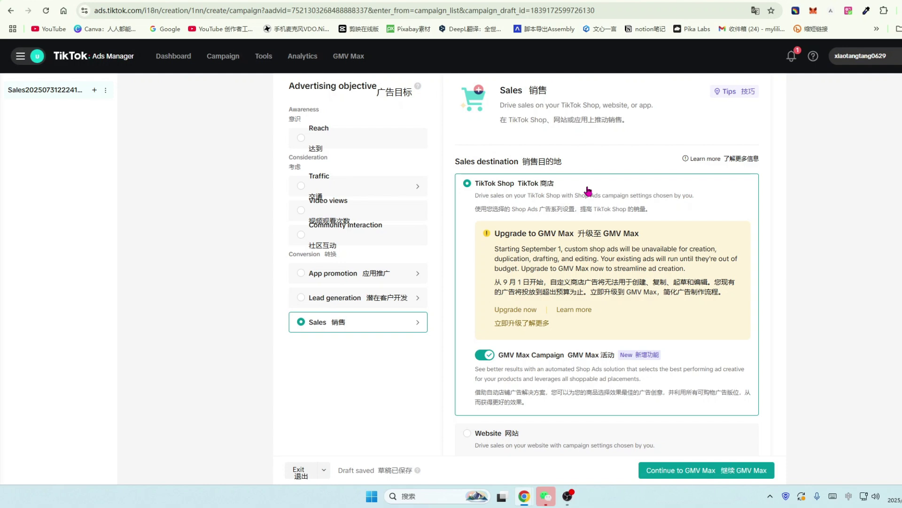
Step: Select the Video views and Community interaction objectives in turn and review what each one is for
left_click(302, 212)
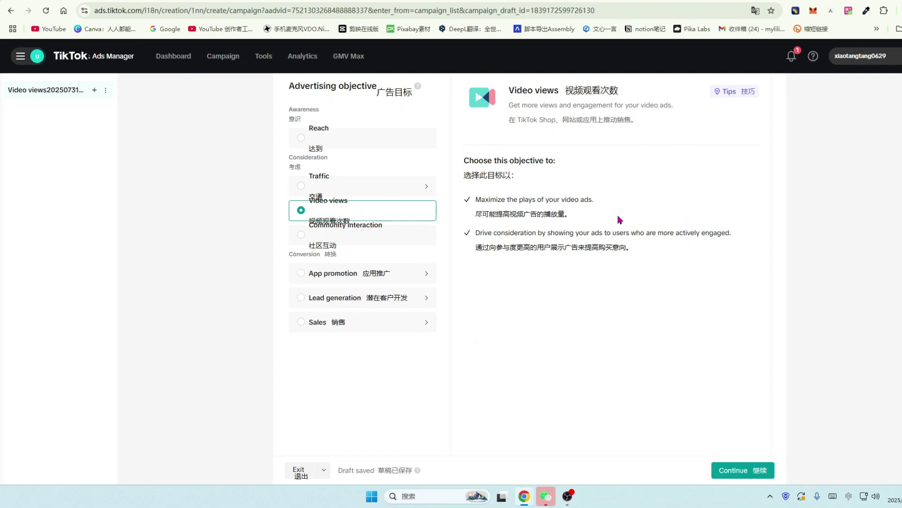
scroll(620, 221, "up", 2)
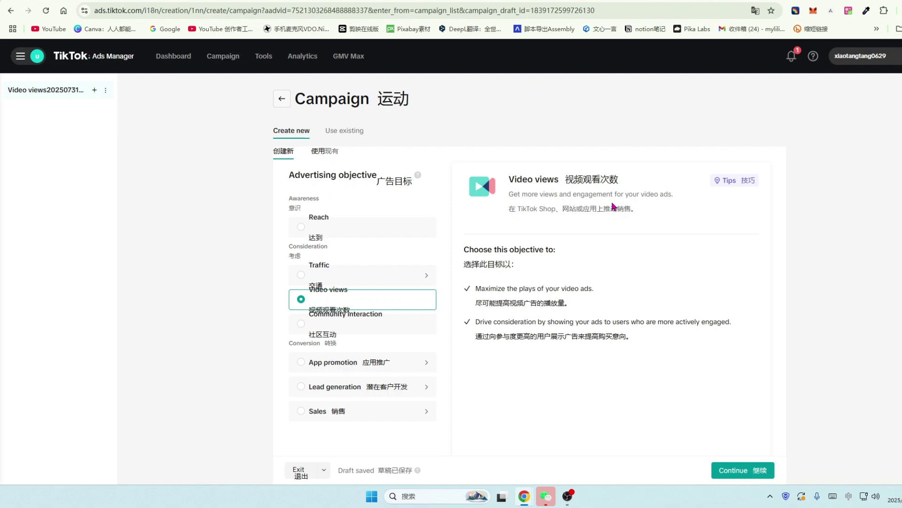
left_click(390, 323)
scroll(395, 258, "down", 2)
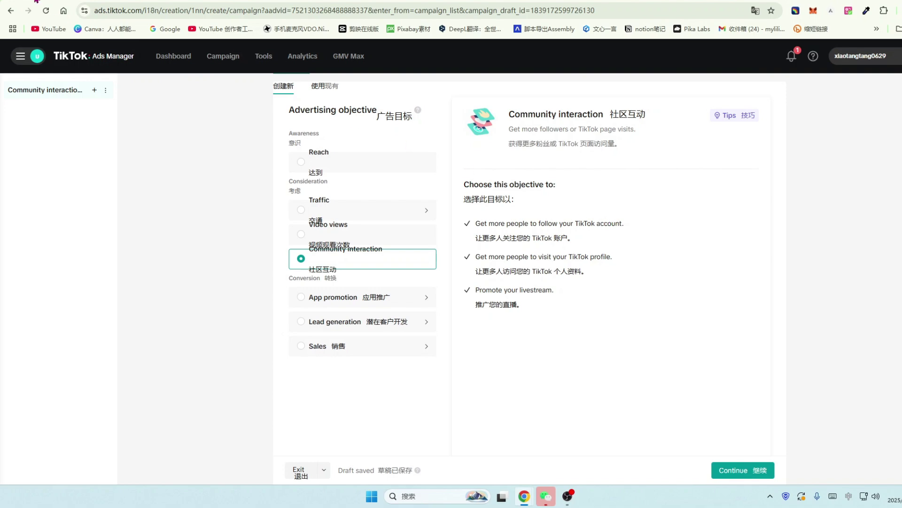
Step: Look through the YouTube channel's latest videos, and return to the campaign page to open the Traffic objective
left_click(37, 1)
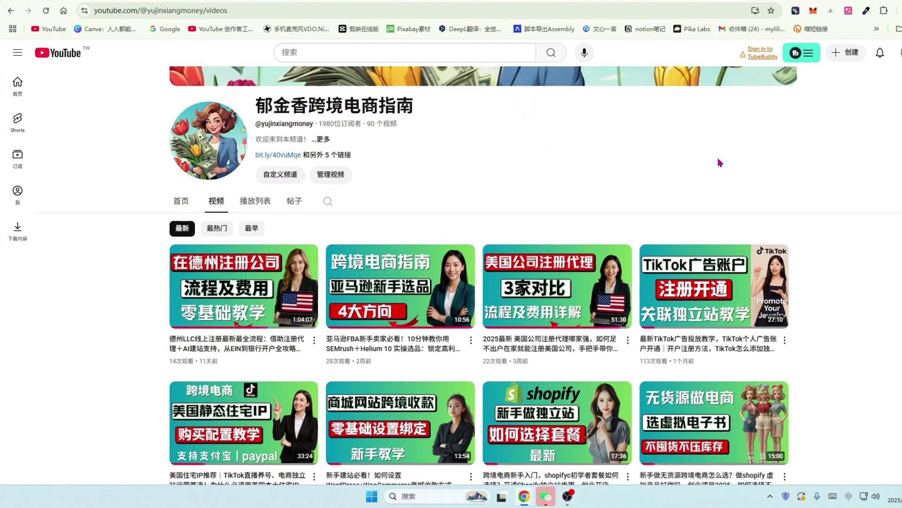
scroll(719, 162, "down", 2)
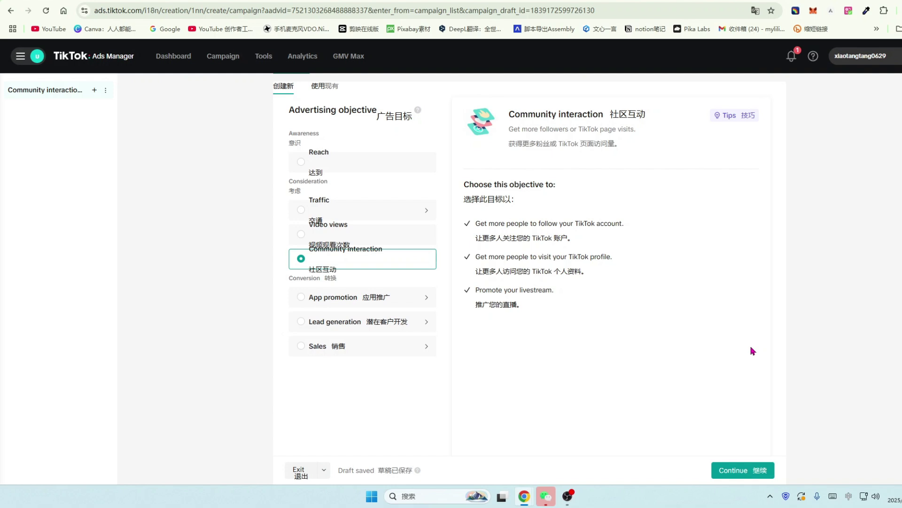
left_click(429, 212)
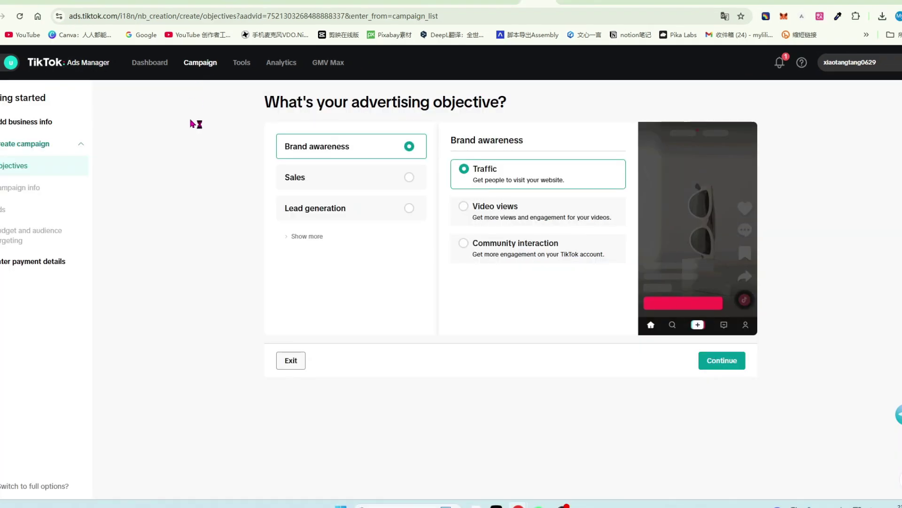
Step: Leave the current campaign and create a new one with the Brand awareness Traffic objective, continuing to its campaign info
left_click(201, 65)
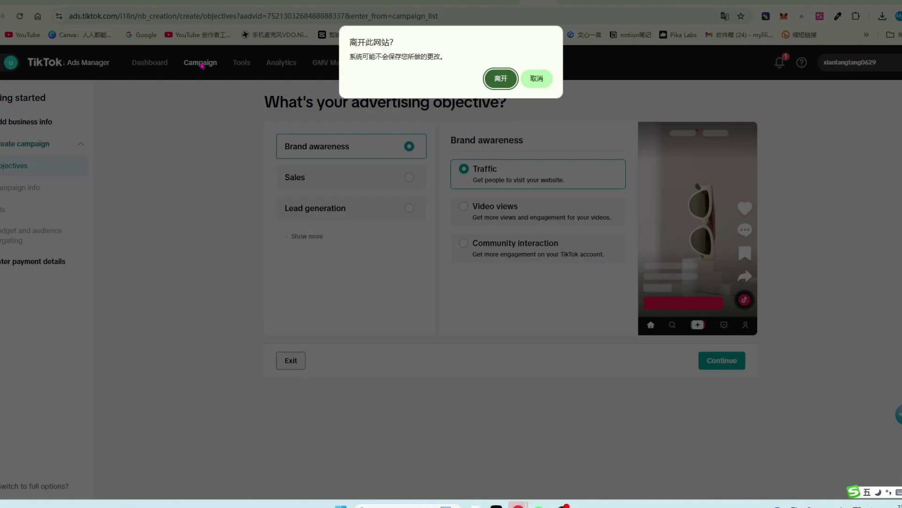
left_click(500, 79)
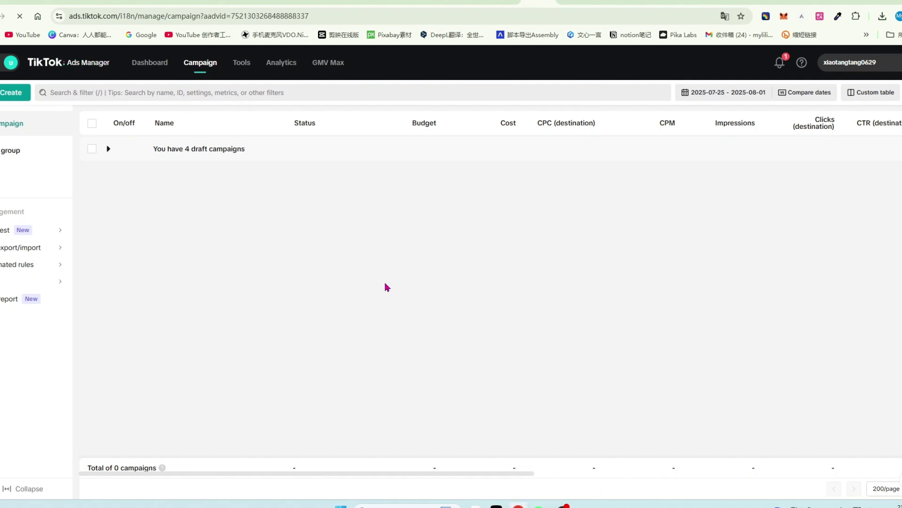
left_click(8, 97)
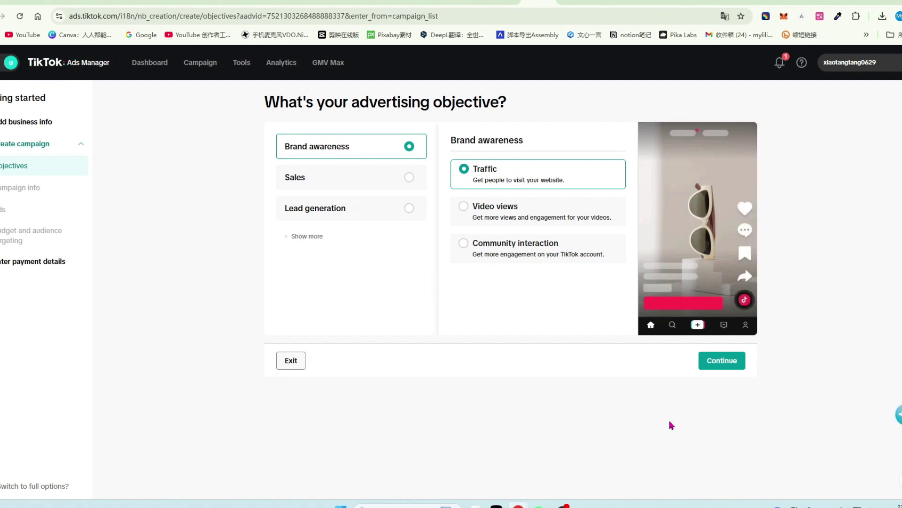
left_click(724, 362)
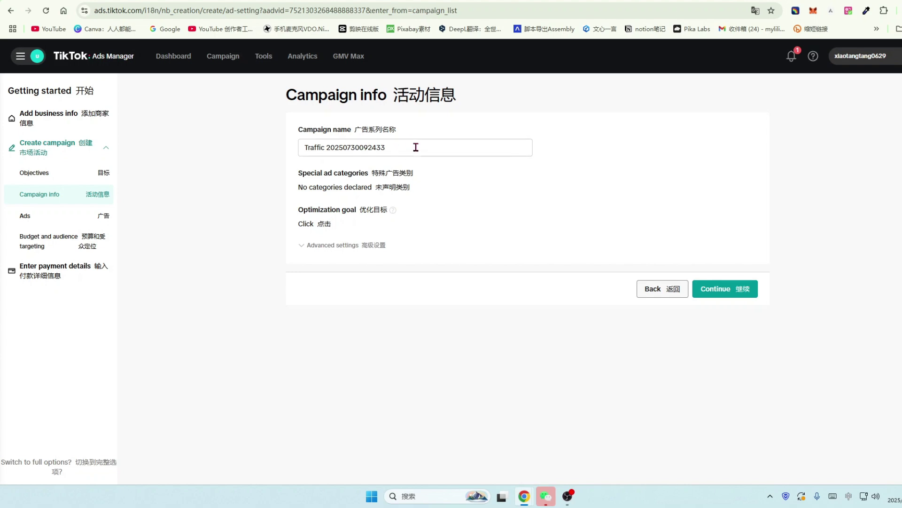
Step: Expand the advanced campaign settings, review the placement, comment, download and sharing options, and continue to the Ads stage
left_click(303, 245)
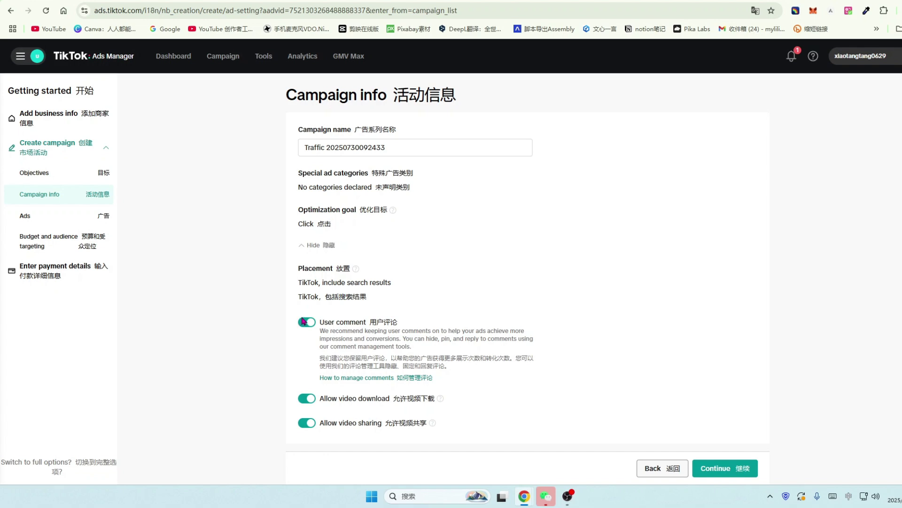
scroll(451, 319, "down", 1)
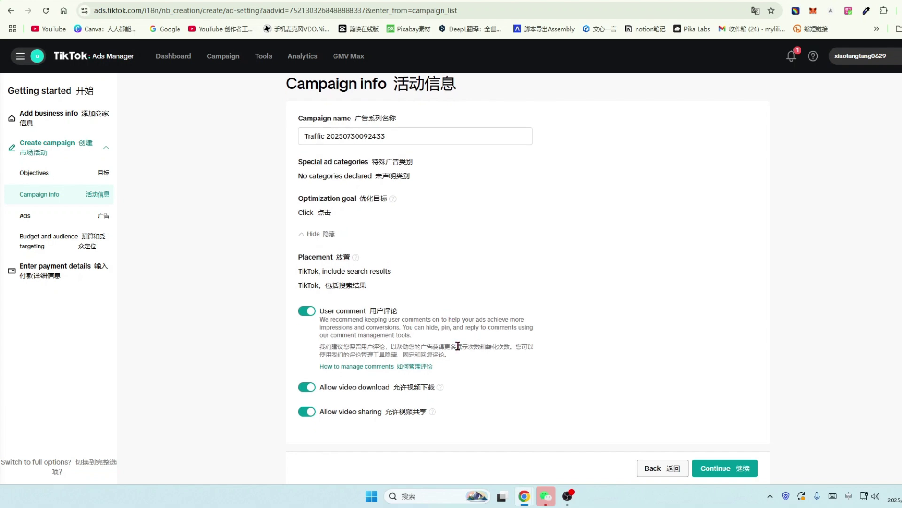
left_click(741, 473)
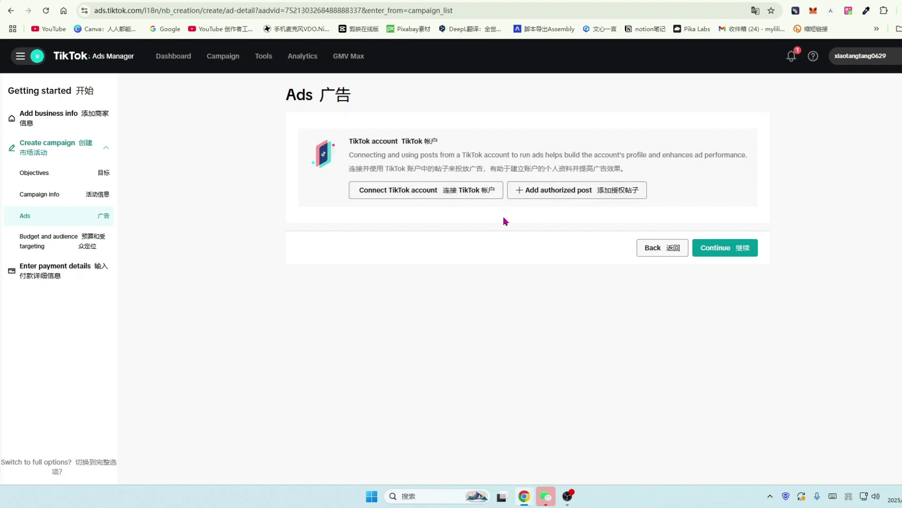
Step: Start connecting a TikTok account, request an email verification code, enter the verification code and confirm it
left_click(461, 192)
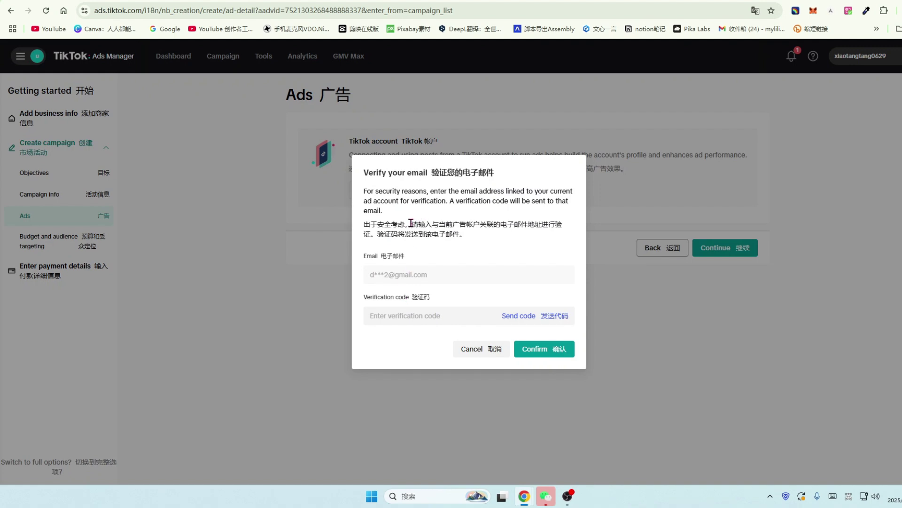
left_click_drag(410, 223, 481, 241)
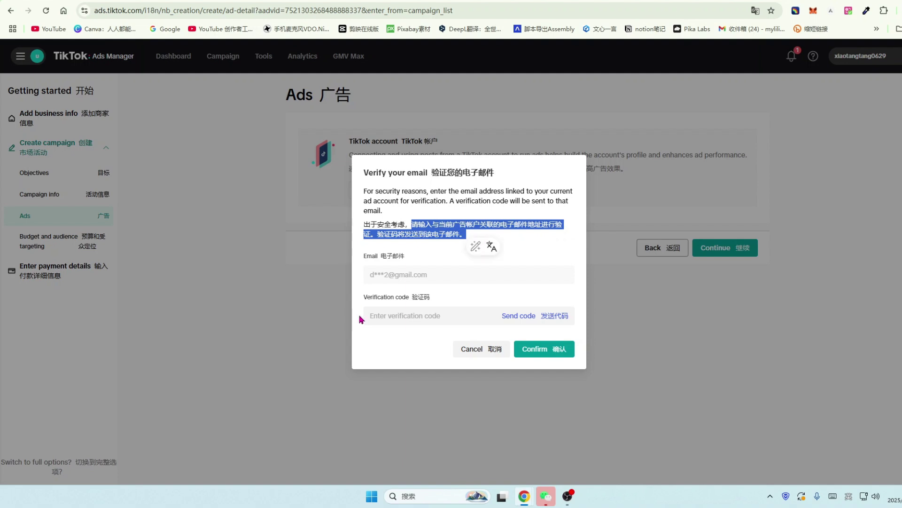
left_click(551, 318)
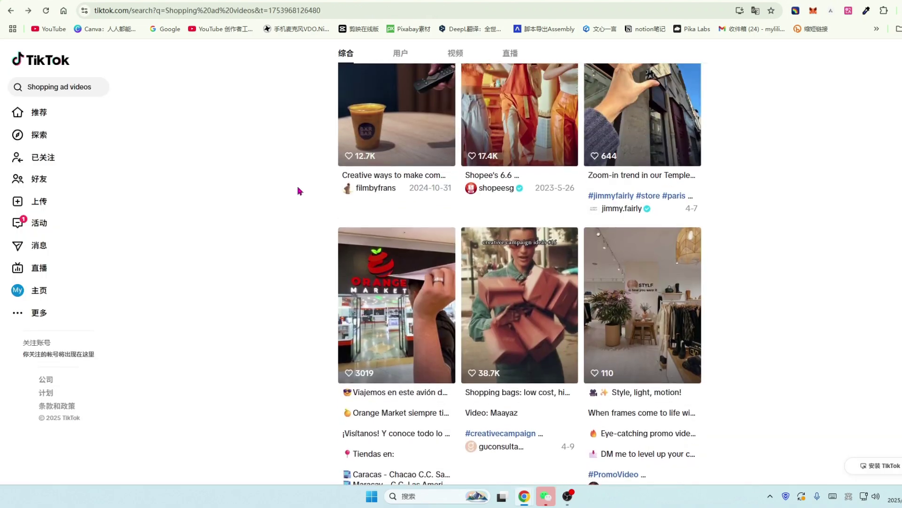
scroll(298, 190, "up", 5)
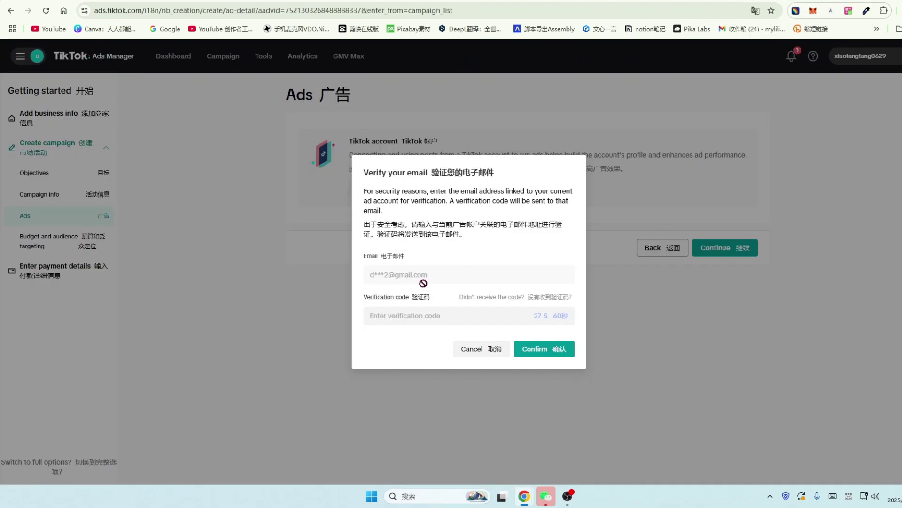
left_click(395, 318)
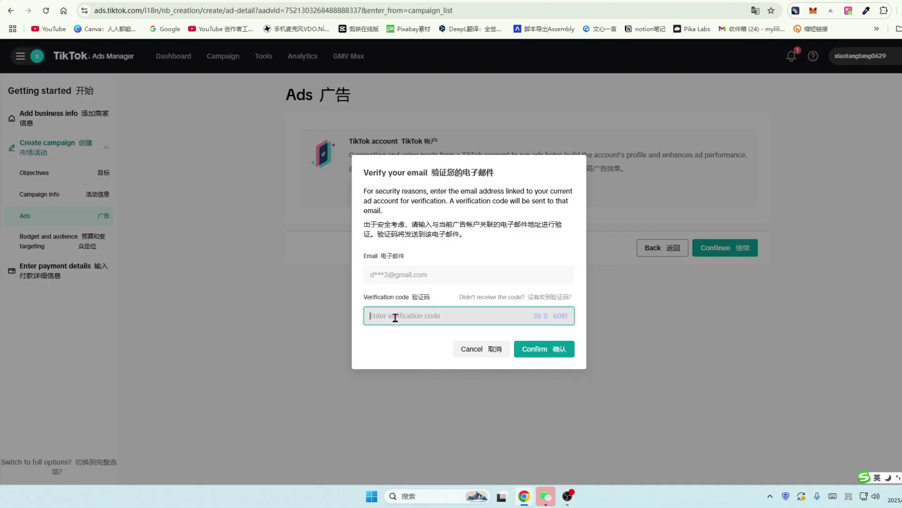
key("ctrl+v")
left_click(548, 352)
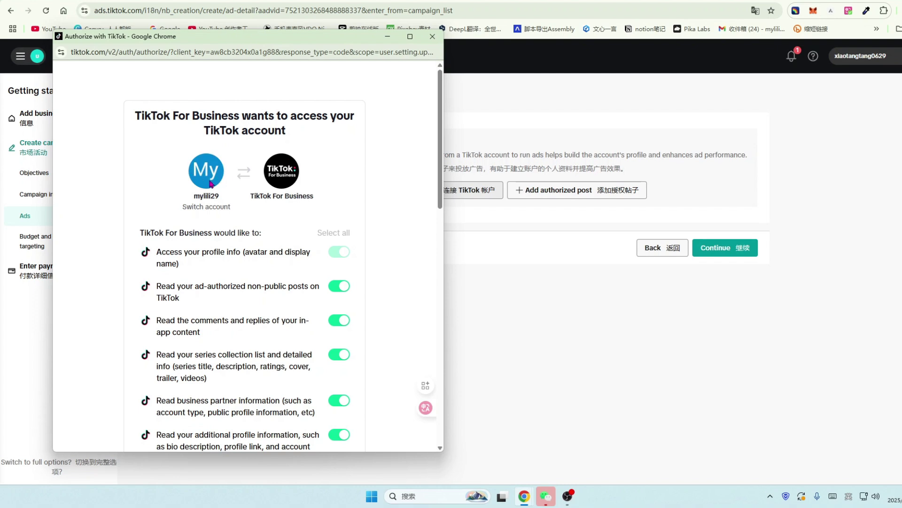
Step: Turn off the TikTok For Business permissions from reading in-app communication settings through reading profile engagement statistics
scroll(413, 255, "down", 3)
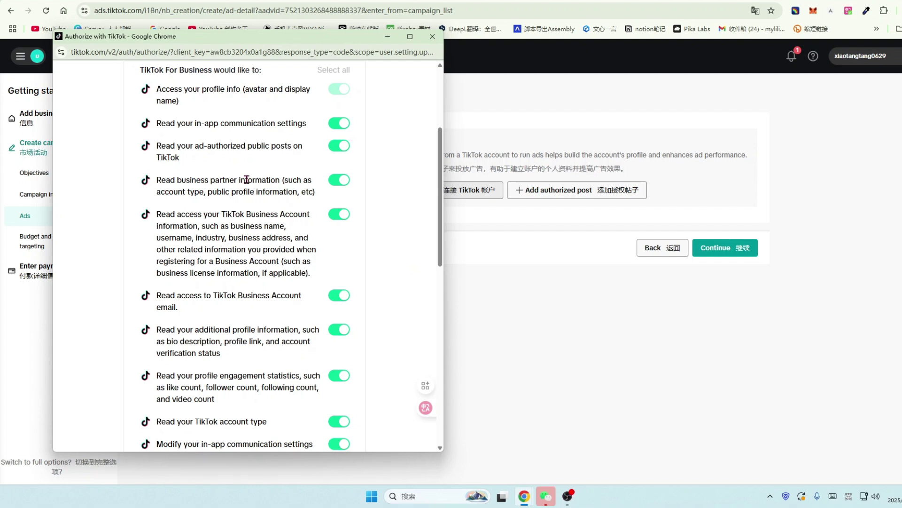
left_click(338, 124)
left_click(338, 146)
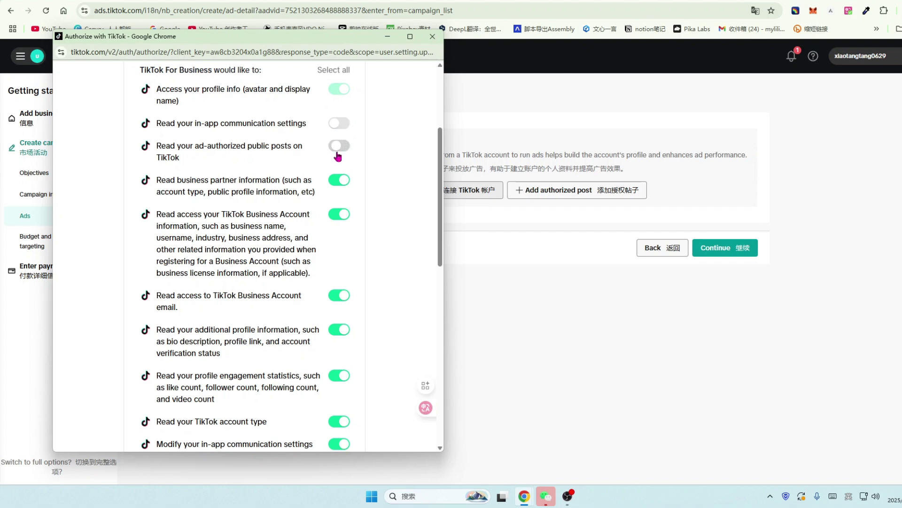
left_click(336, 181)
left_click(338, 214)
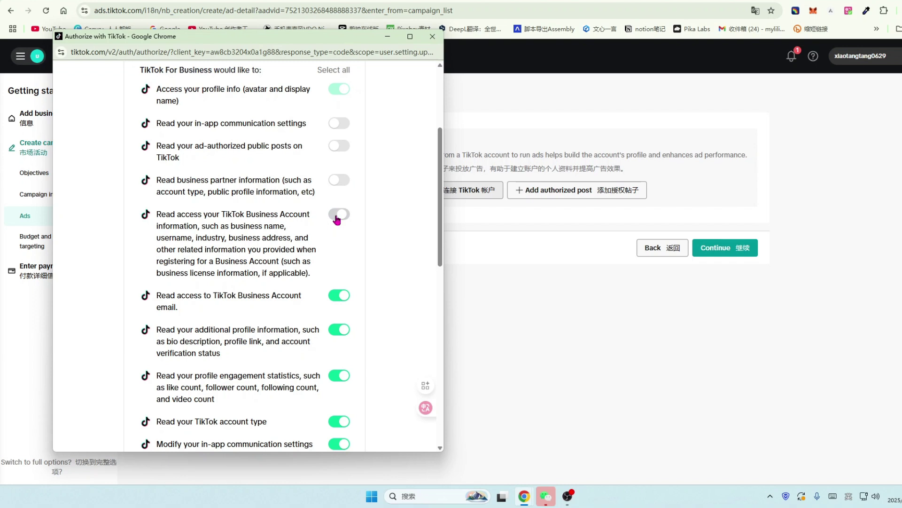
left_click(337, 296)
scroll(336, 287, "down", 1)
left_click(334, 282)
left_click(335, 327)
Step: Turn off the permissions from reading the TikTok account type through reading and managing inbox messages
scroll(287, 305, "down", 2)
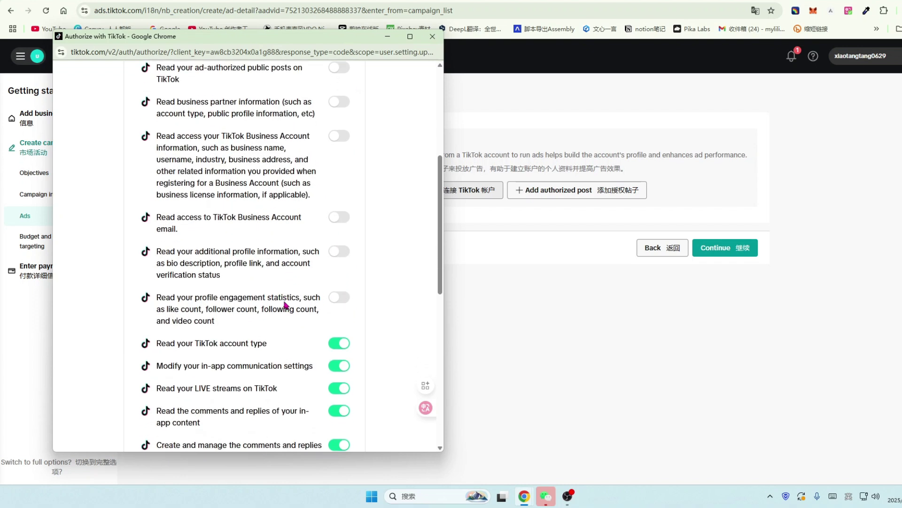
left_click(335, 292)
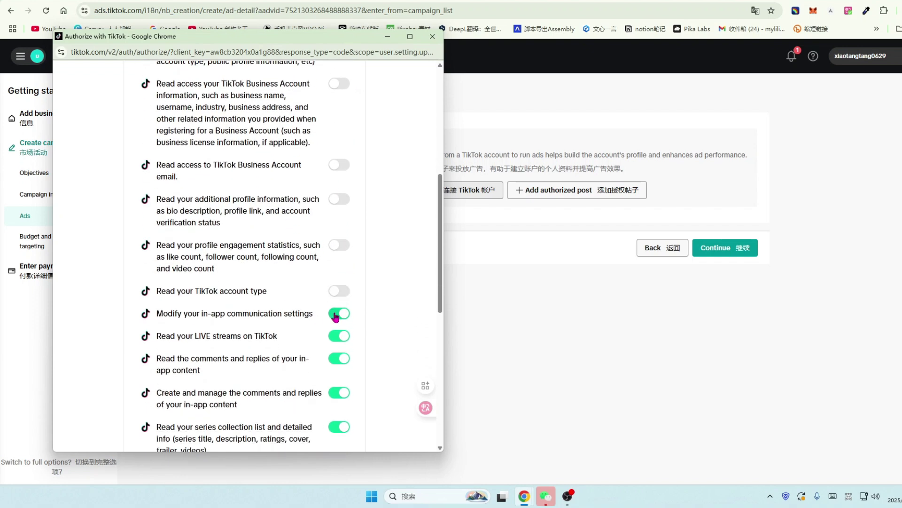
left_click(335, 314)
left_click(336, 336)
left_click(338, 358)
scroll(308, 329, "down", 2)
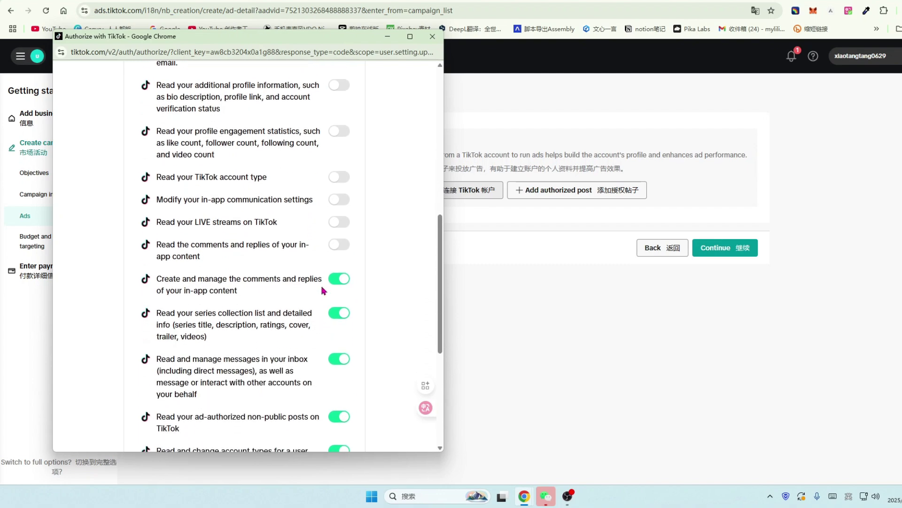
left_click(335, 278)
left_click(337, 313)
left_click(337, 359)
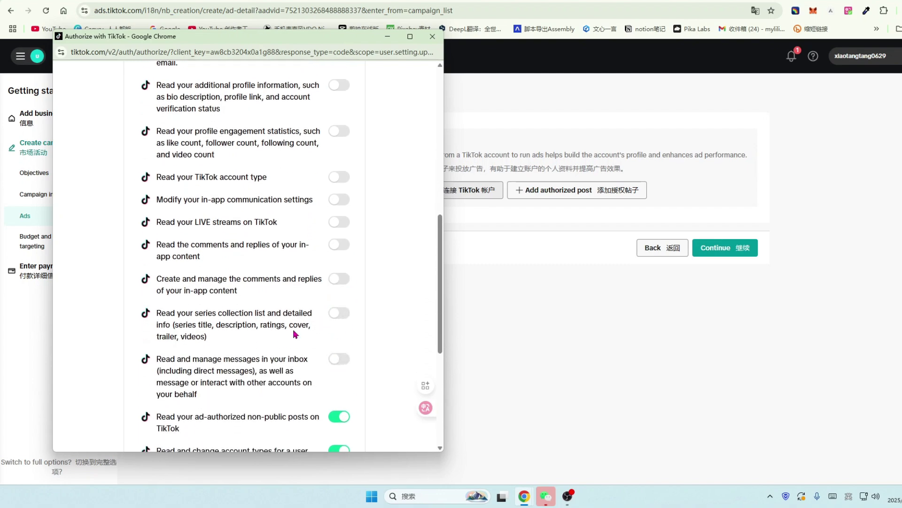
Step: Turn off the remaining optional permissions, from non-public posts to Showcase products, and authorize the TikTok account connection
scroll(282, 320, "down", 2)
scroll(268, 302, "down", 3)
left_click(338, 167)
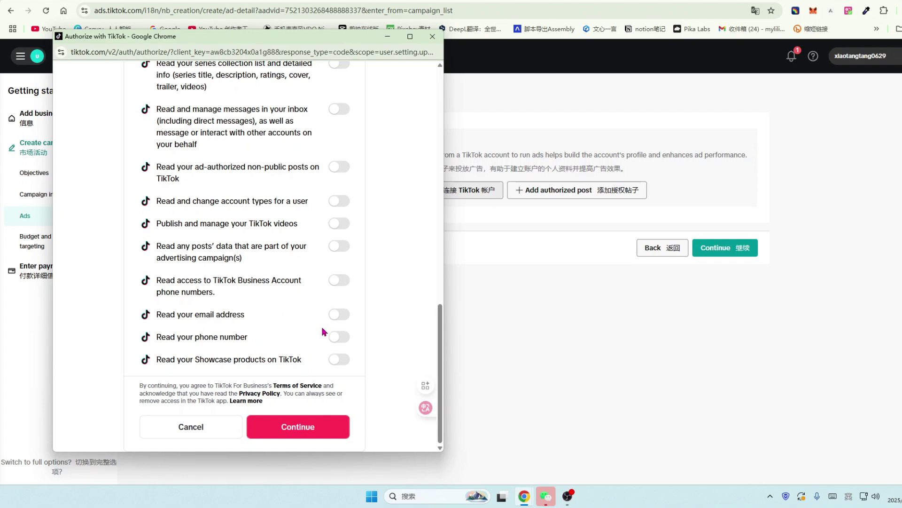
left_click(334, 360)
left_click(299, 427)
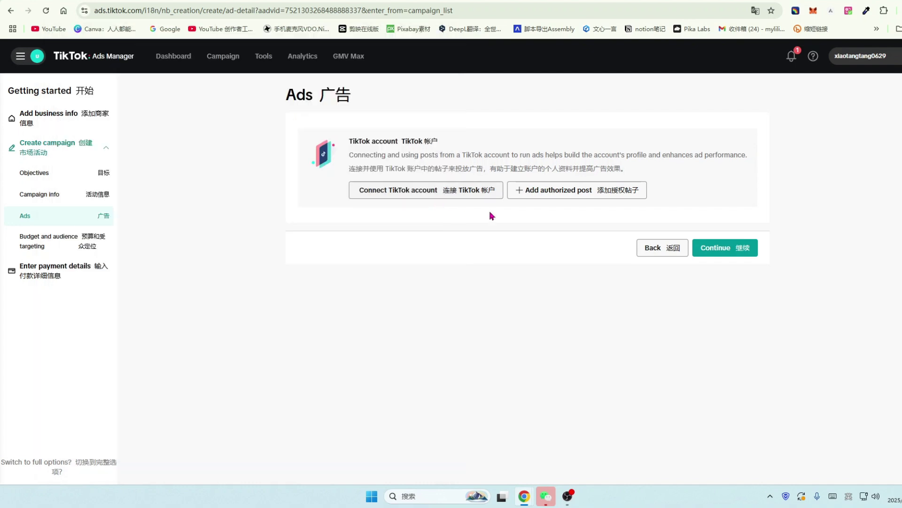
Step: Enter the YouTube channel's videos page as the ad's URL and open the selection for adding creatives
left_click(745, 248)
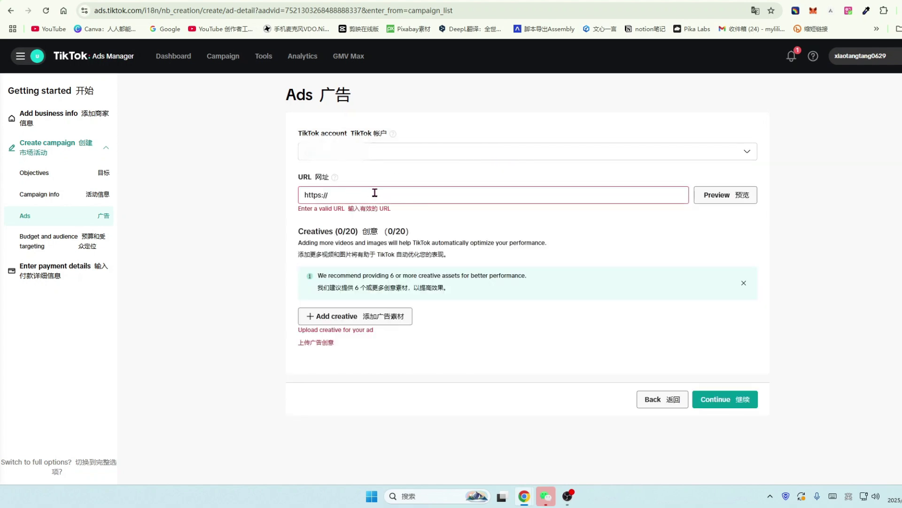
left_click(356, 192)
key("ctrl+a")
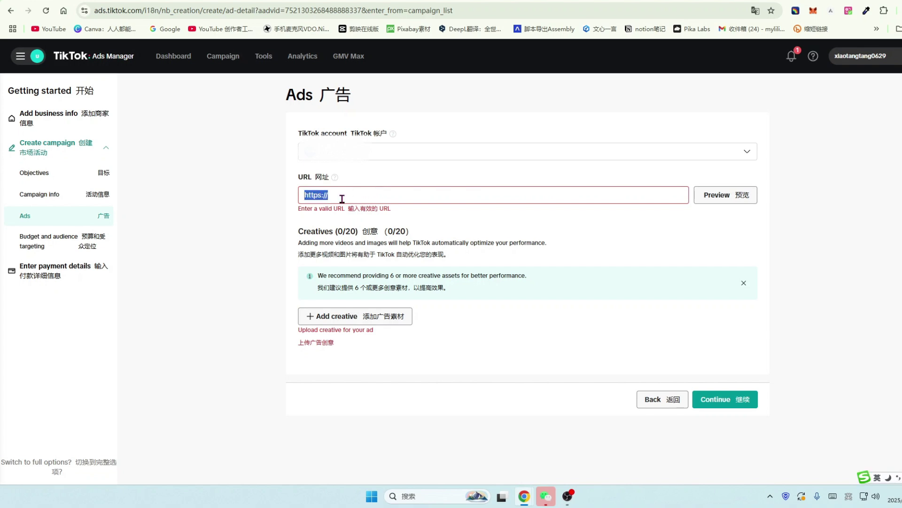
key("ctrl+v")
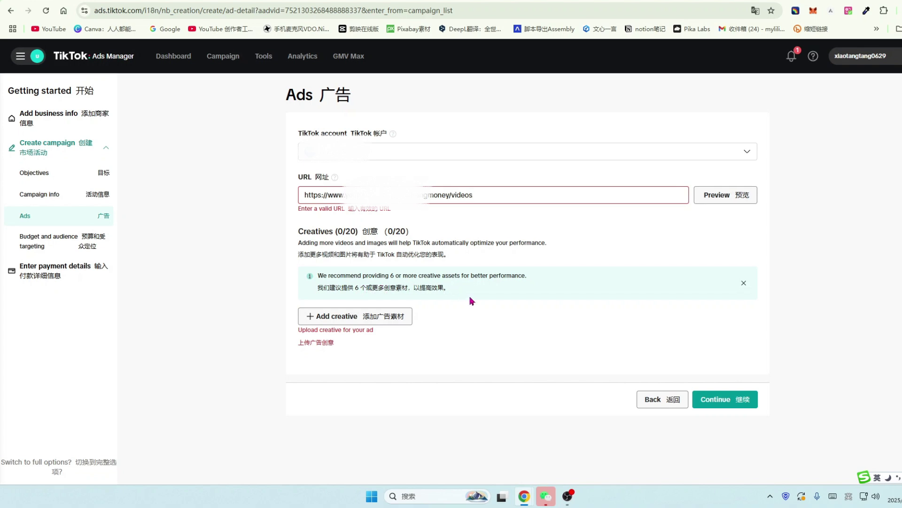
left_click(379, 319)
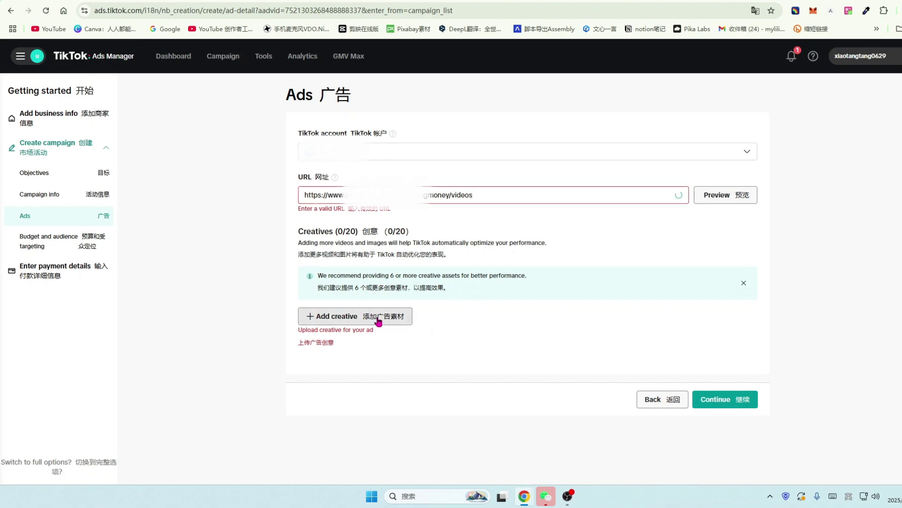
left_click(305, 308)
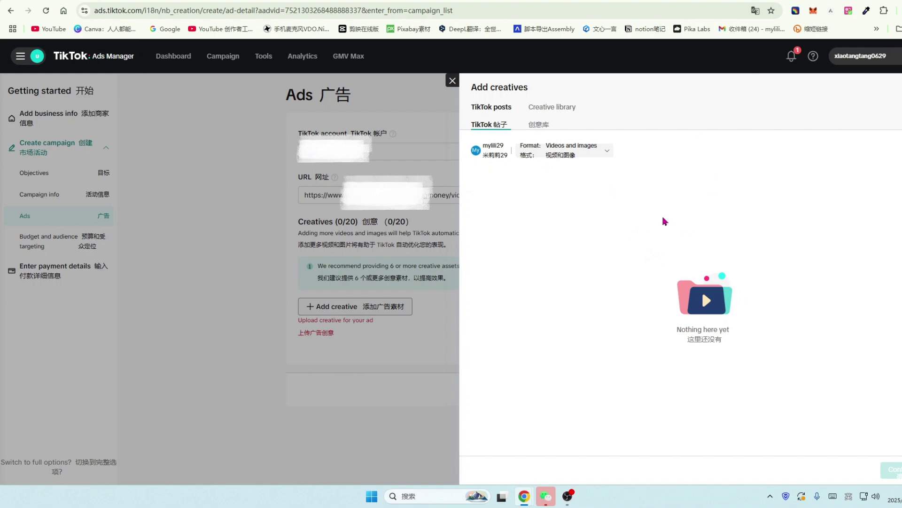
Step: Switch to ChatGPT to review the bracelet ad video script, and look through the YouTube channel's videos
left_click(696, 1)
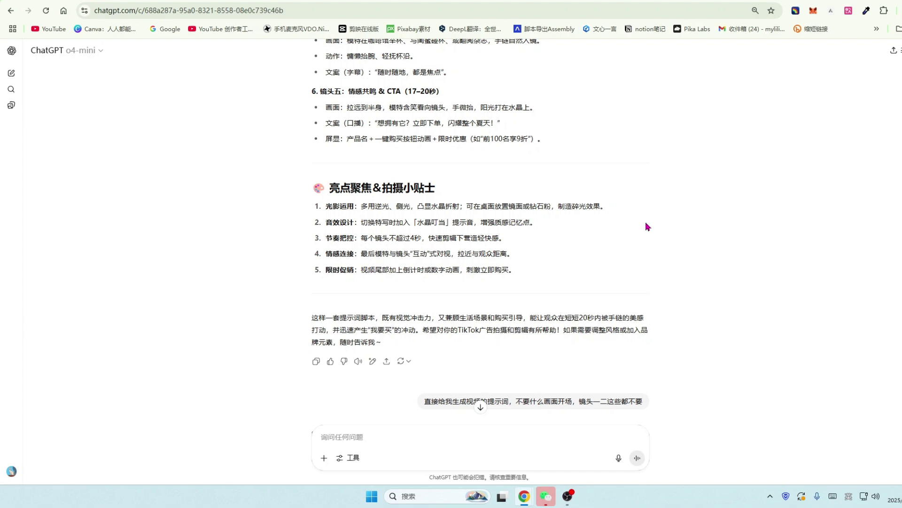
scroll(646, 233, "up", 1)
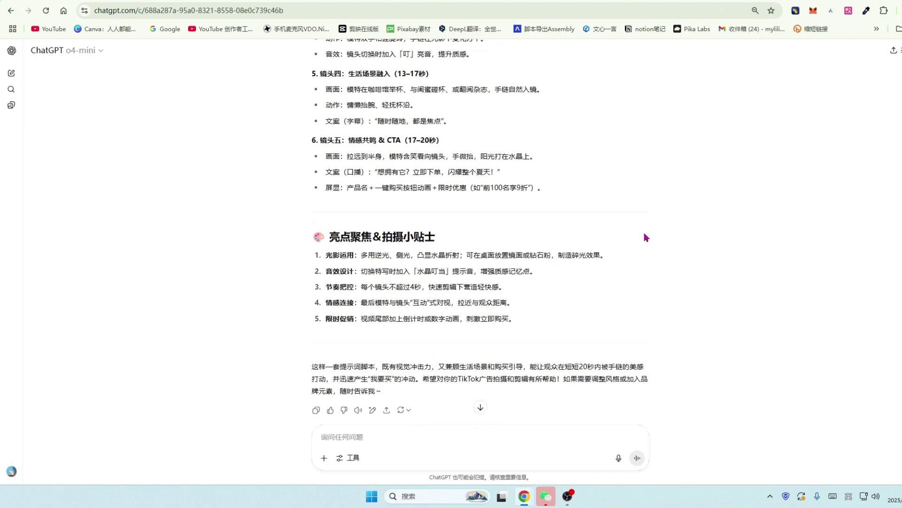
scroll(647, 235, "up", 1)
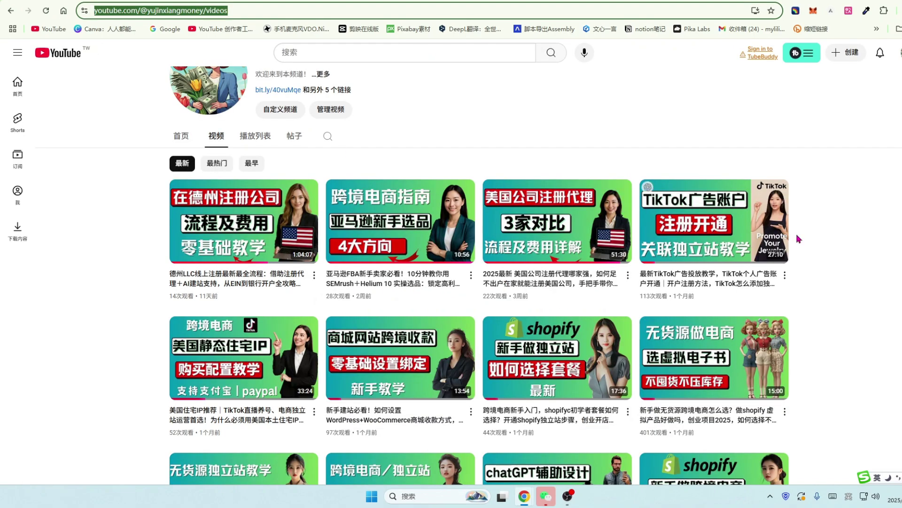
scroll(745, 237, "down", 3)
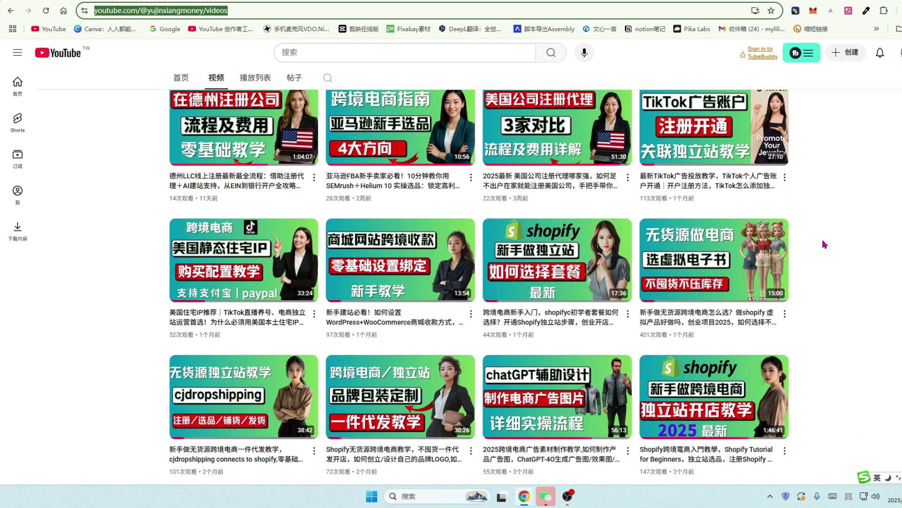
scroll(558, 289, "down", 2)
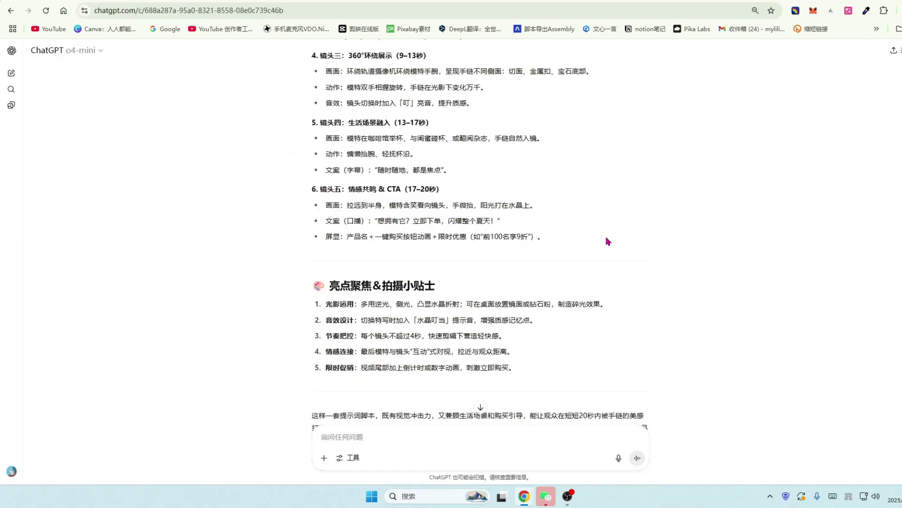
scroll(605, 242, "up", 1)
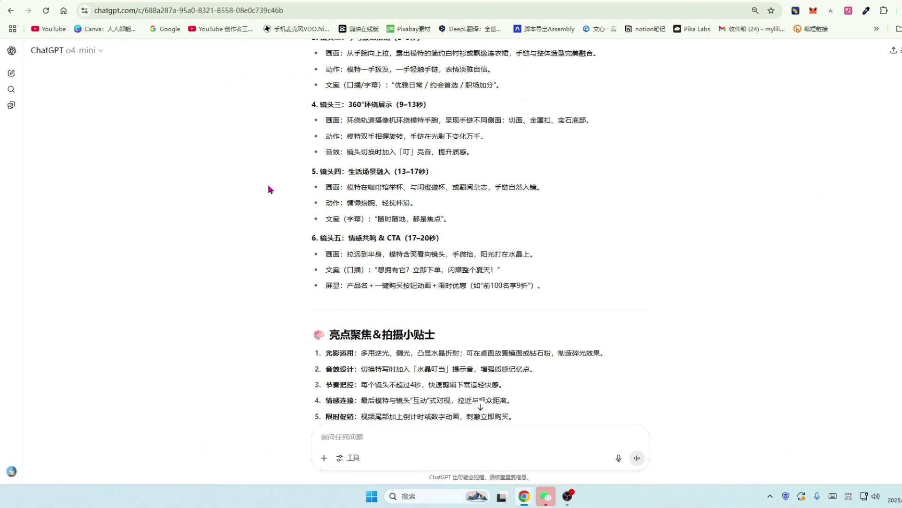
left_click(324, 457)
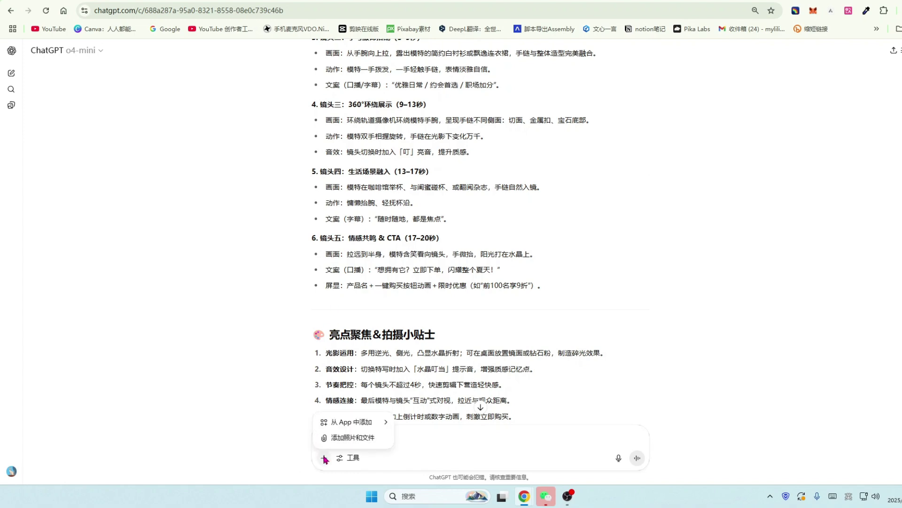
left_click(356, 439)
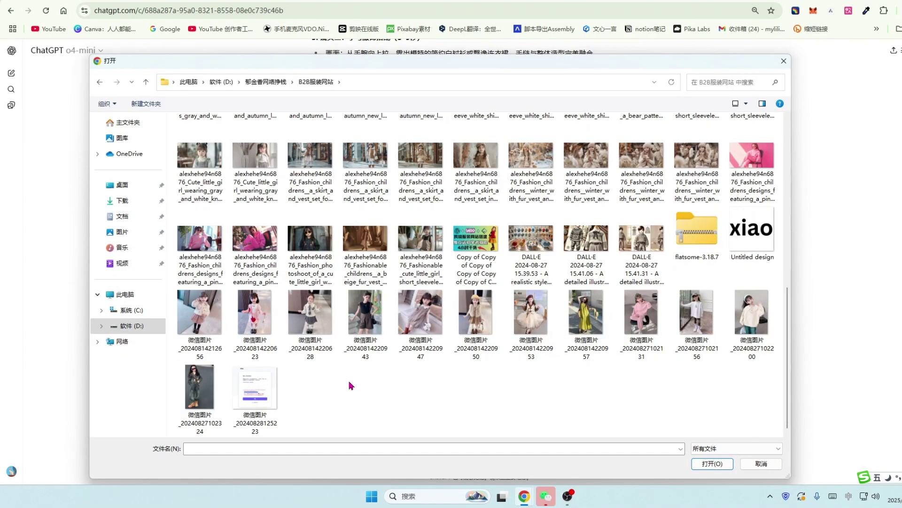
left_click(362, 312)
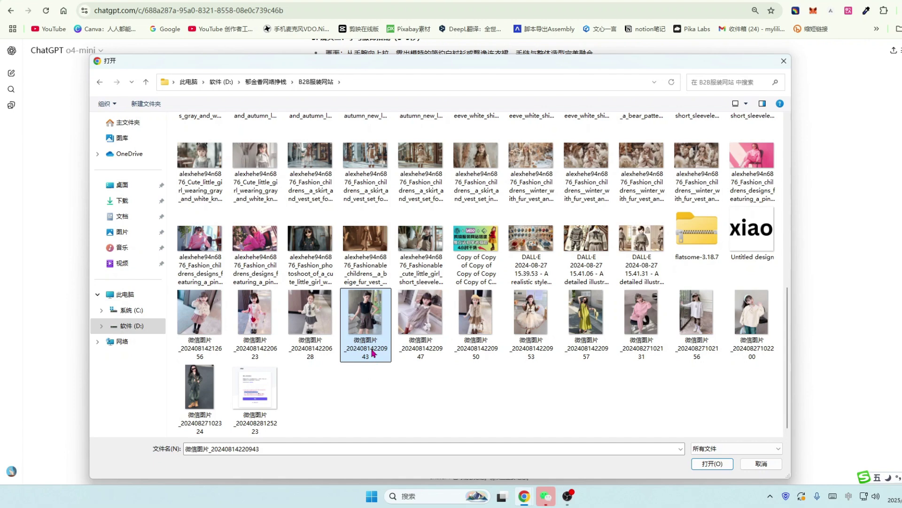
left_click(709, 464)
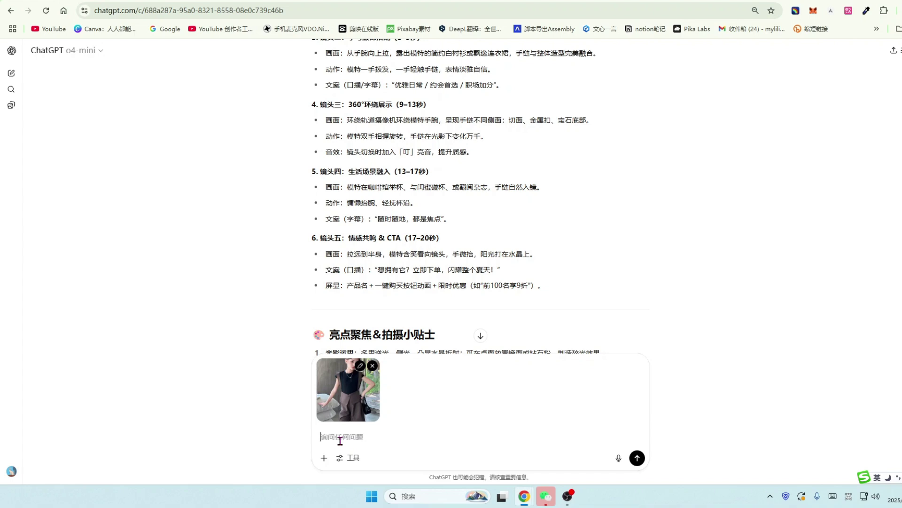
type("根据以上图片，帮我写一个图生视频的提示词，让小女孩展示她身上穿的这件衣服，比如转圈或者摆各种动作，分别生成3组生成视频的提示词")
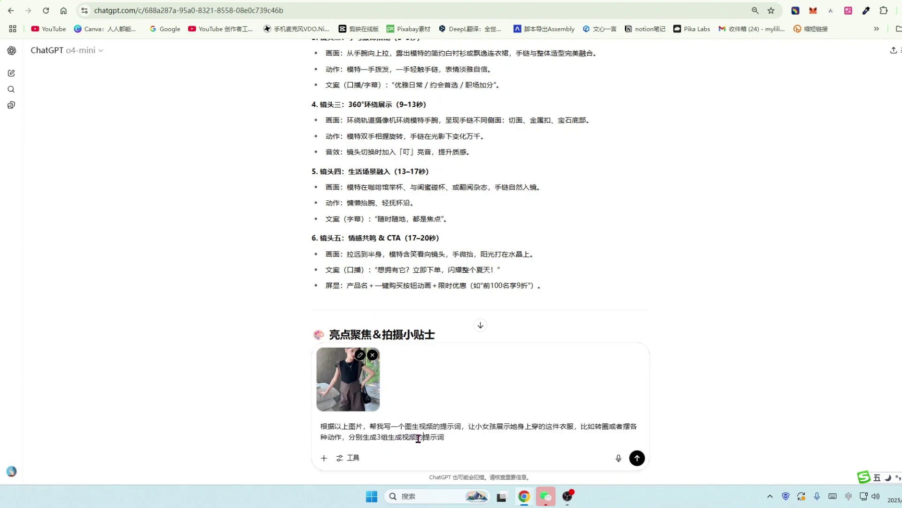
left_click(637, 458)
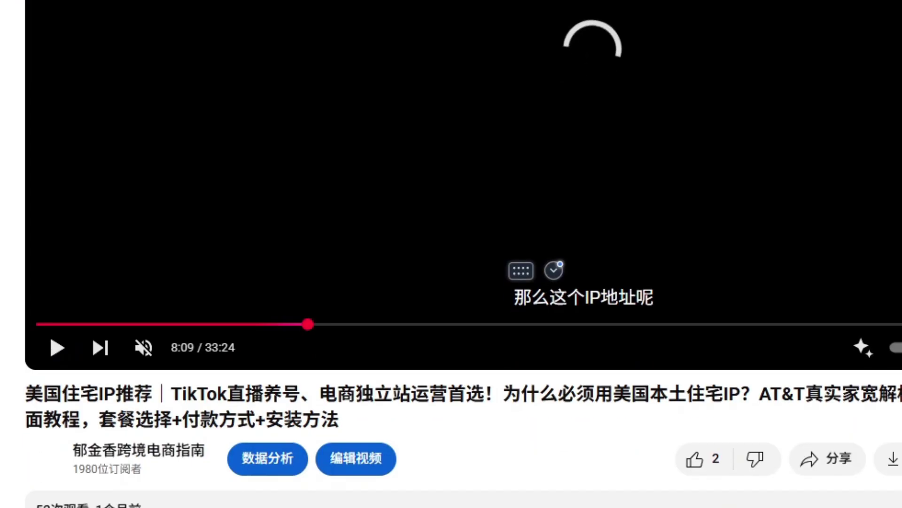
scroll(7, 432, "down", 5)
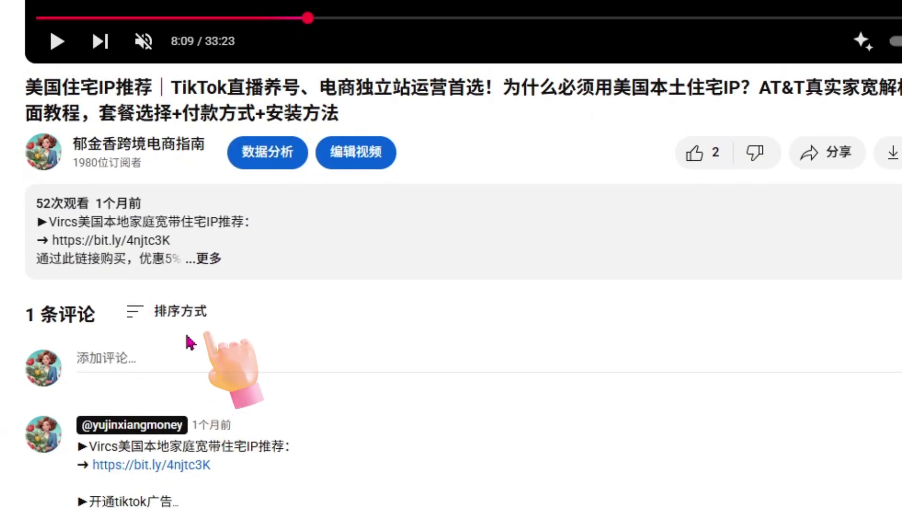
left_click(216, 260)
scroll(273, 340, "down", 2)
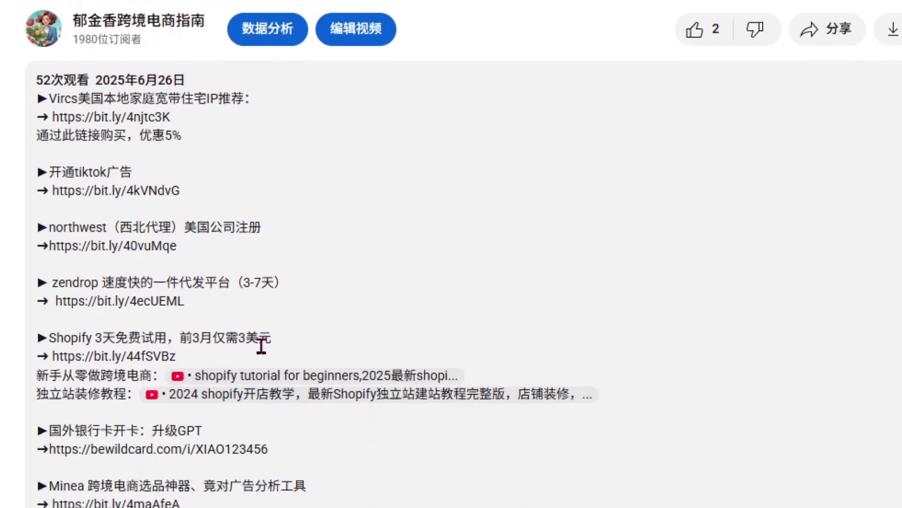
scroll(282, 258, "down", 10)
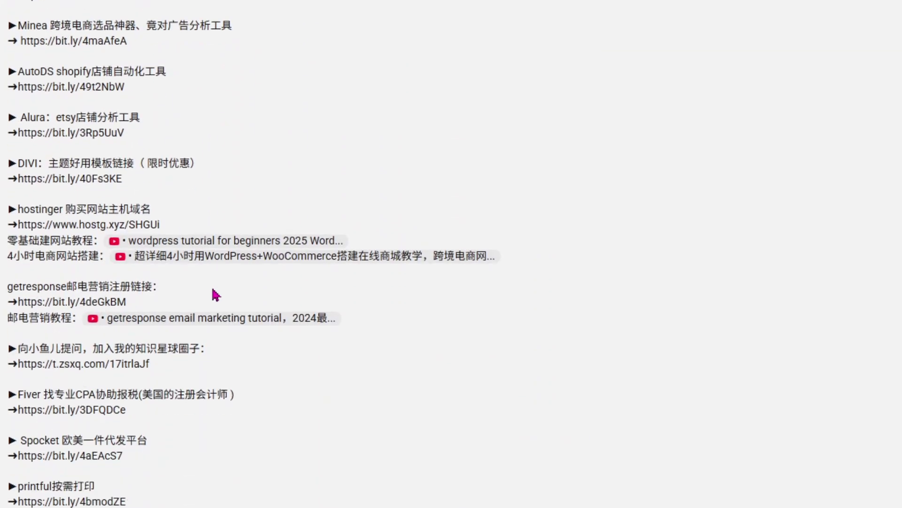
scroll(216, 295, "down", 3)
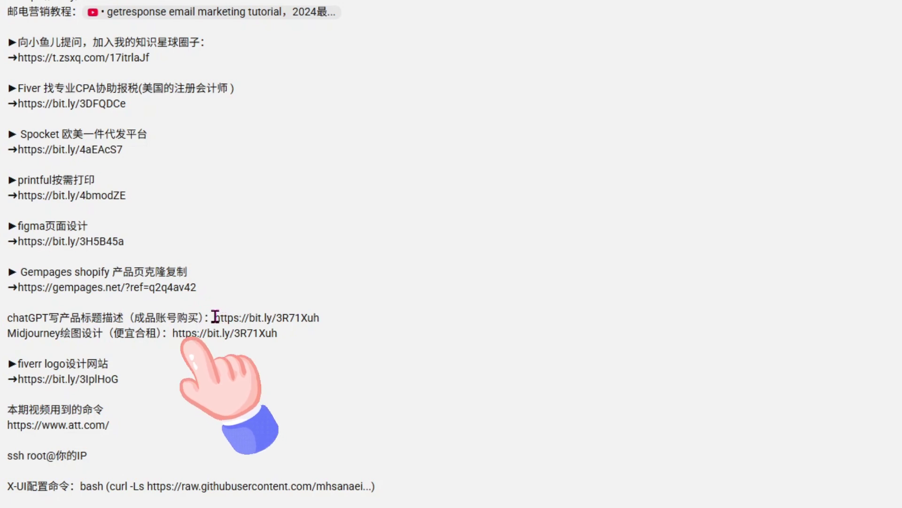
left_click_drag(214, 317, 363, 316)
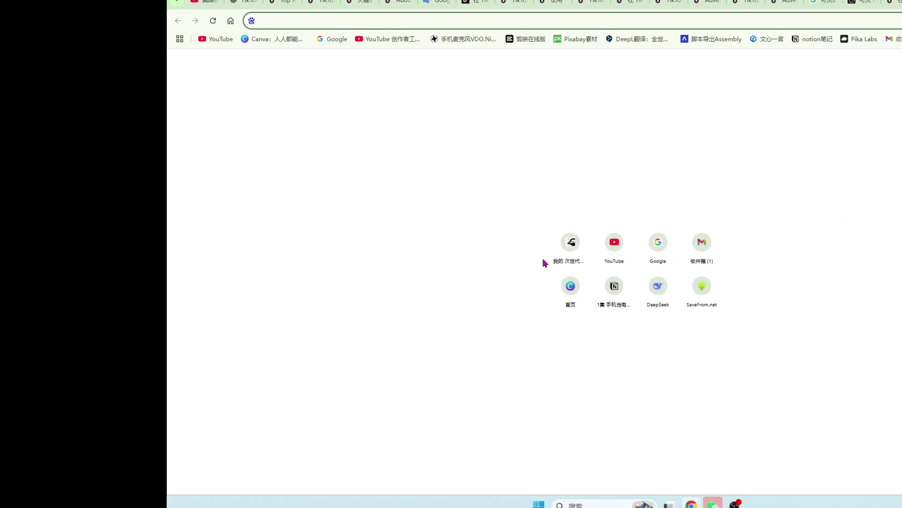
type("https://bit.ly/3R71Xuh")
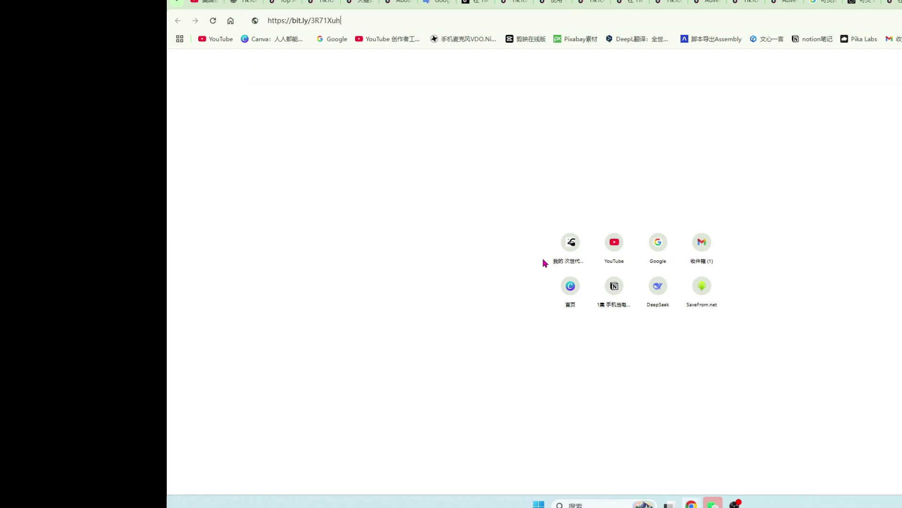
key("Return")
Step: Browse the shop's recommended and value-added (增值) products, and examine the offers in the AI services (AI服务) category
scroll(151, 268, "down", 2)
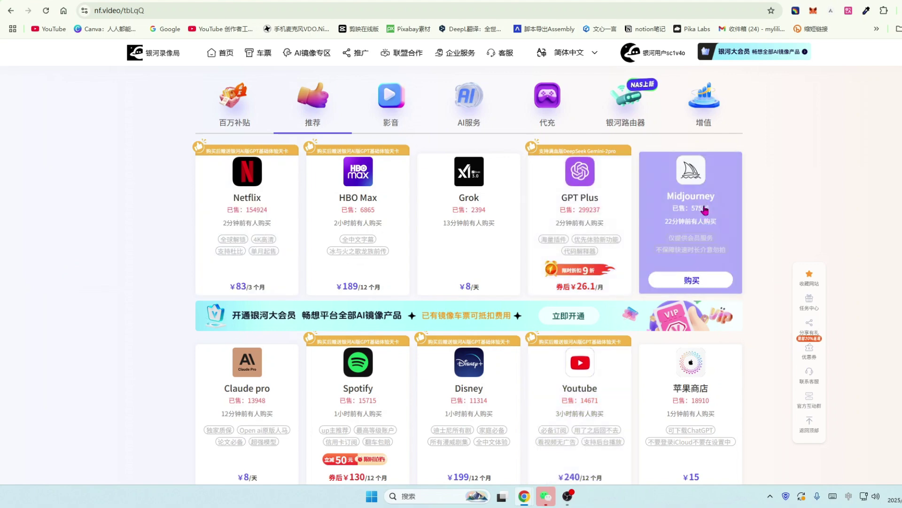
scroll(759, 301, "down", 1)
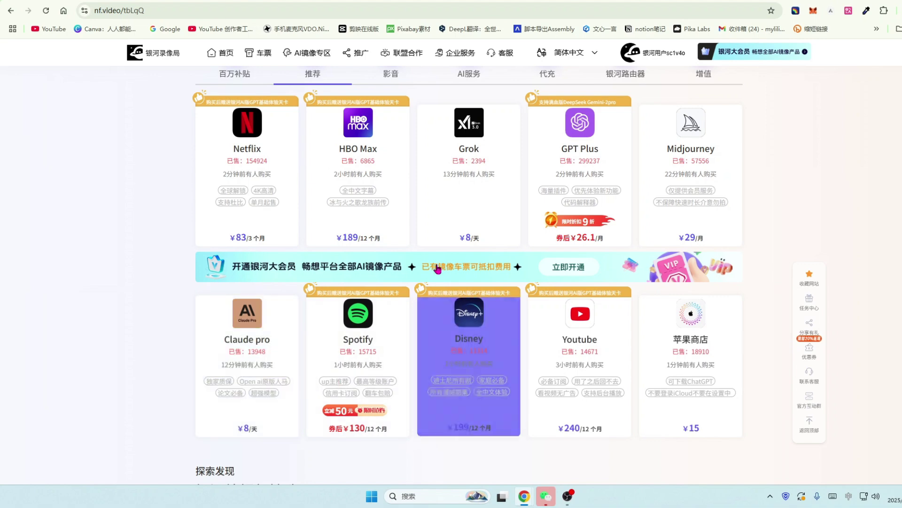
scroll(437, 269, "up", 2)
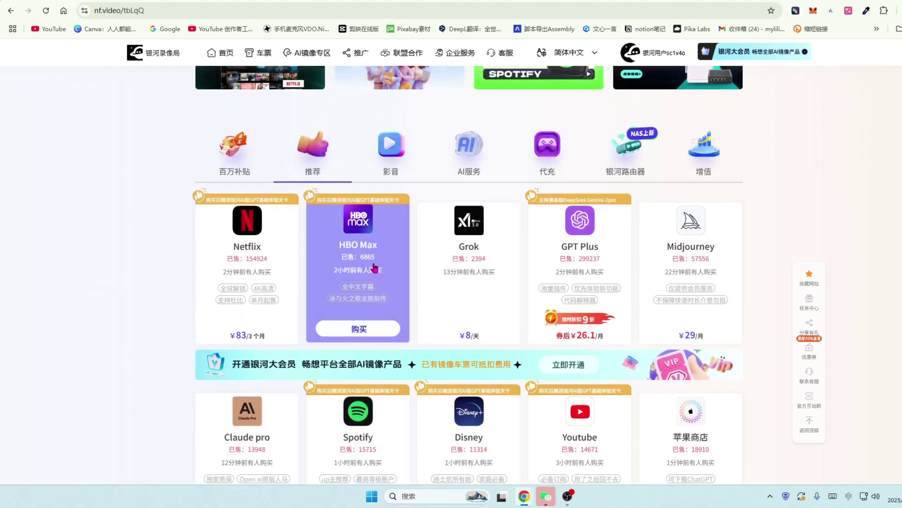
left_click(468, 148)
left_click(550, 146)
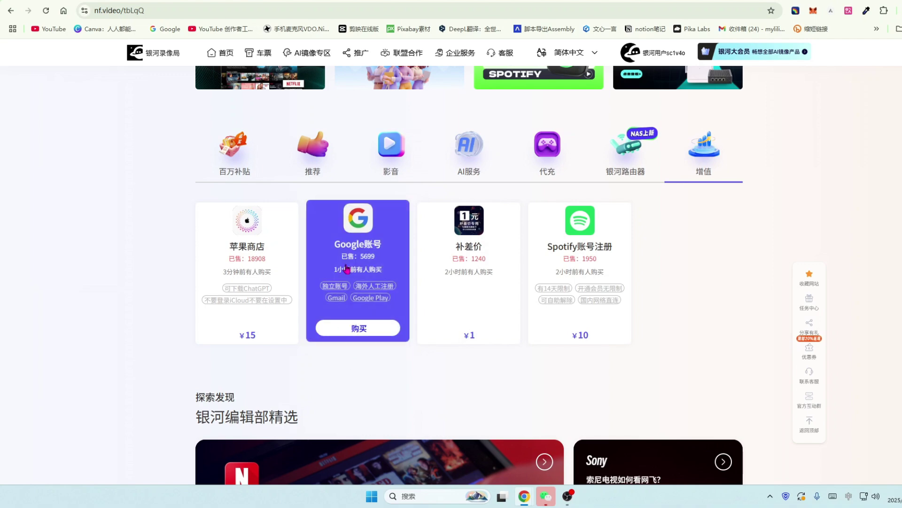
left_click(468, 159)
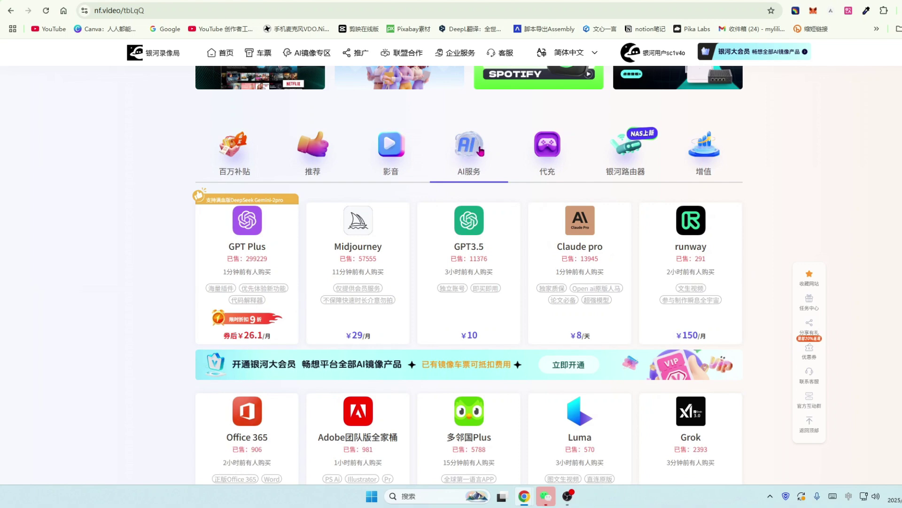
scroll(465, 160, "down", 1)
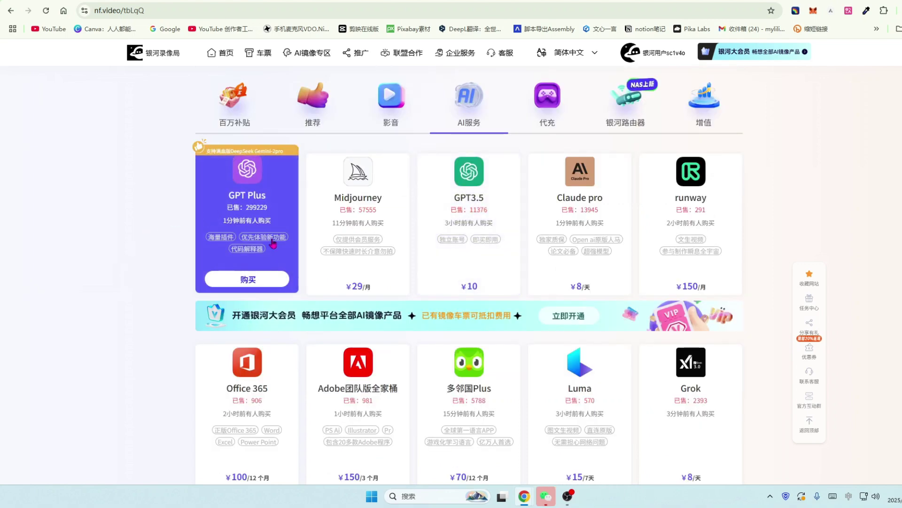
scroll(235, 244, "down", 1)
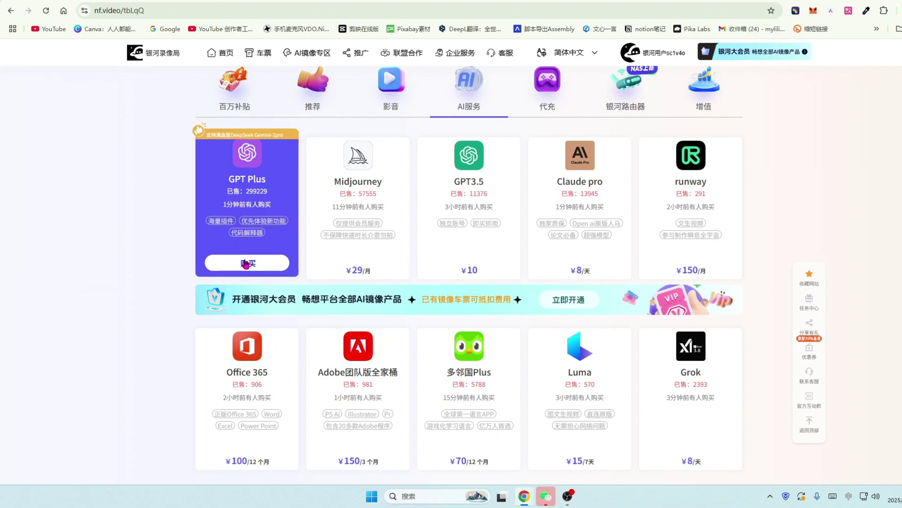
Step: Open the GPT Plus purchase page and check the 银河AI plan prices for a duration of 3 months (3个月)
left_click(246, 263)
scroll(456, 188, "down", 2)
scroll(456, 158, "up", 2)
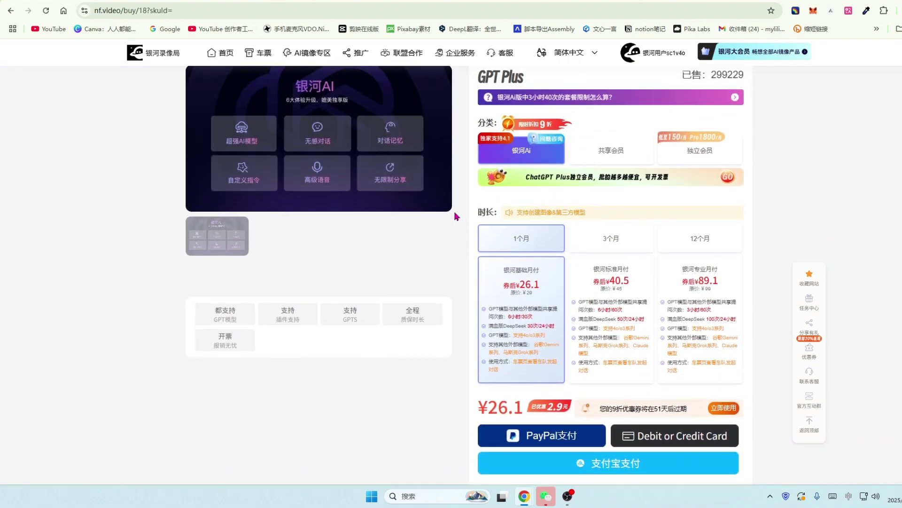
scroll(625, 272, "down", 2)
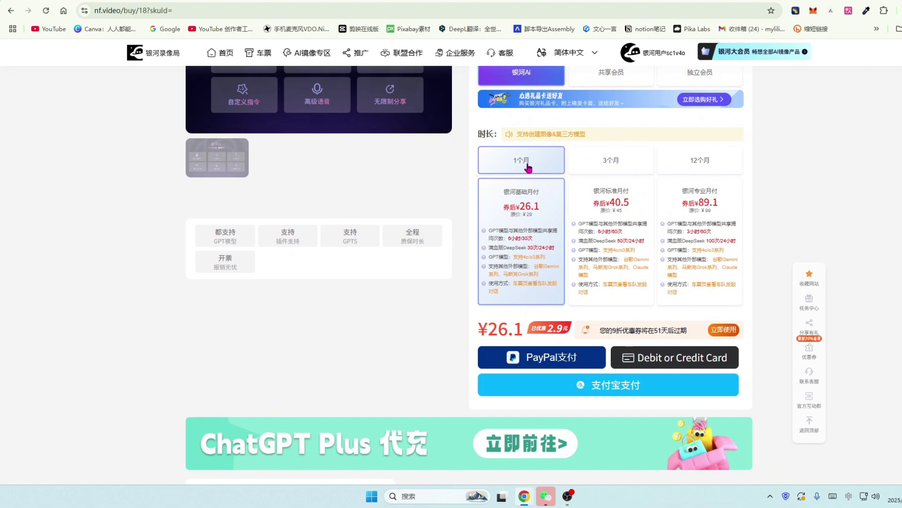
left_click(623, 161)
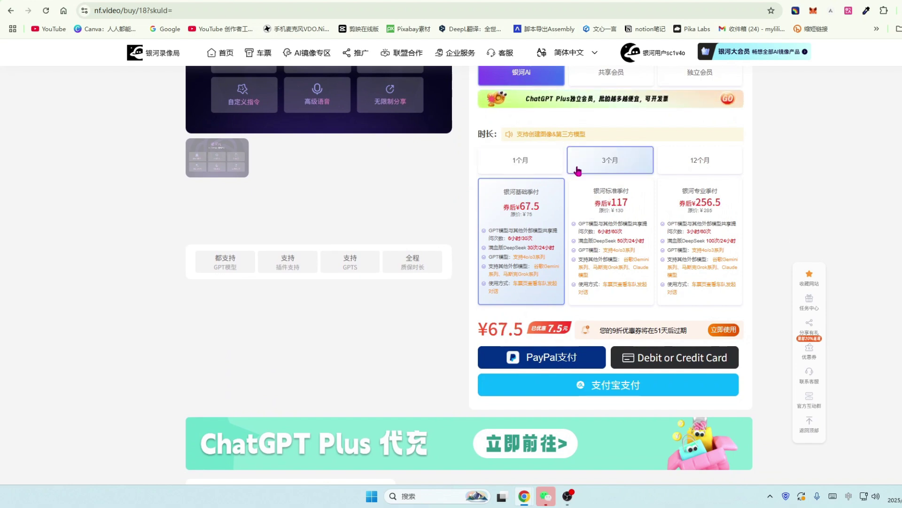
scroll(646, 169, "up", 2)
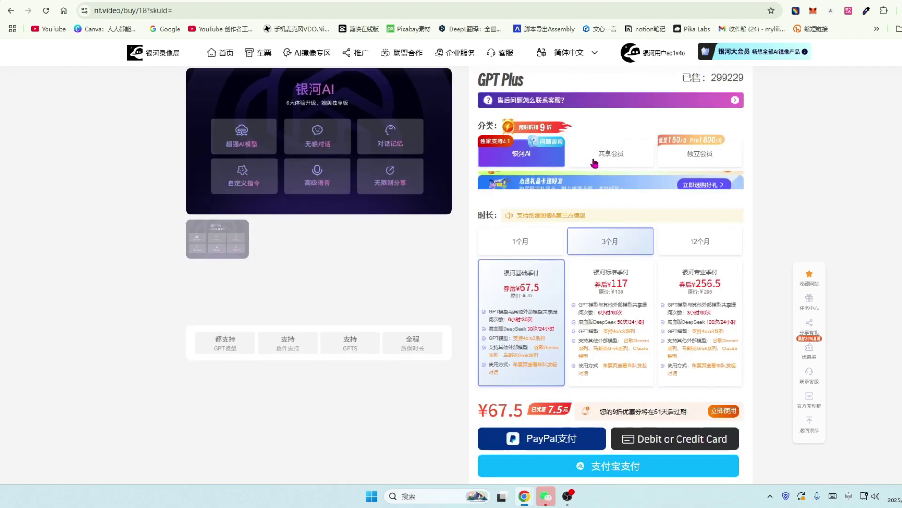
Step: Compare the independent (独立会员) and shared (共享会员) GPT Plus memberships, and review the independent plan's payment options and purchase notes
left_click(696, 159)
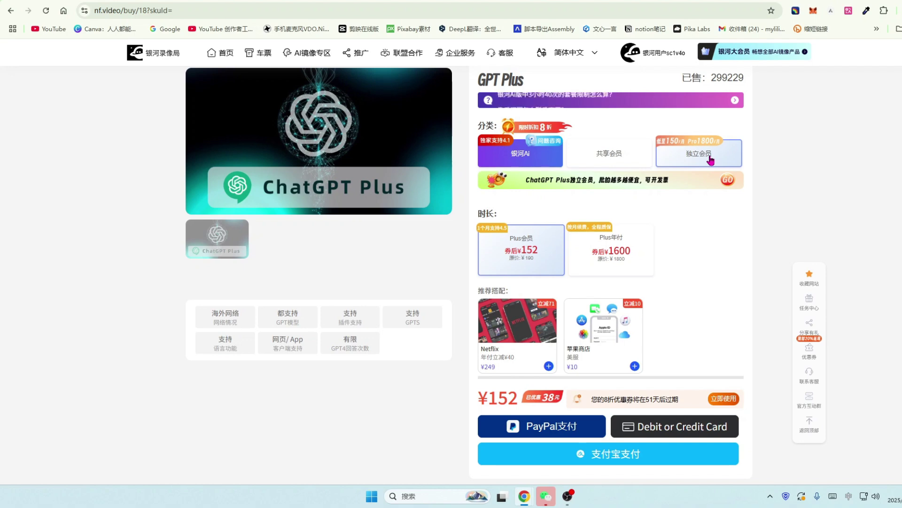
left_click(589, 156)
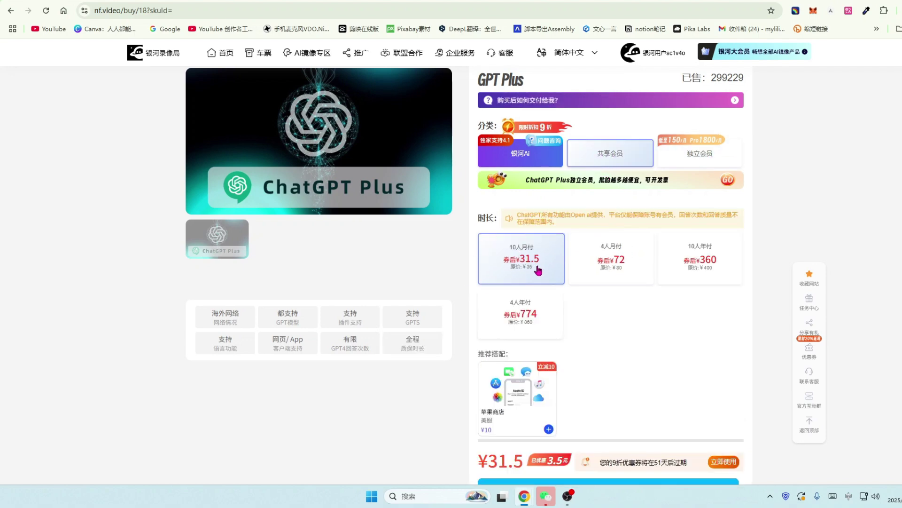
left_click(717, 157)
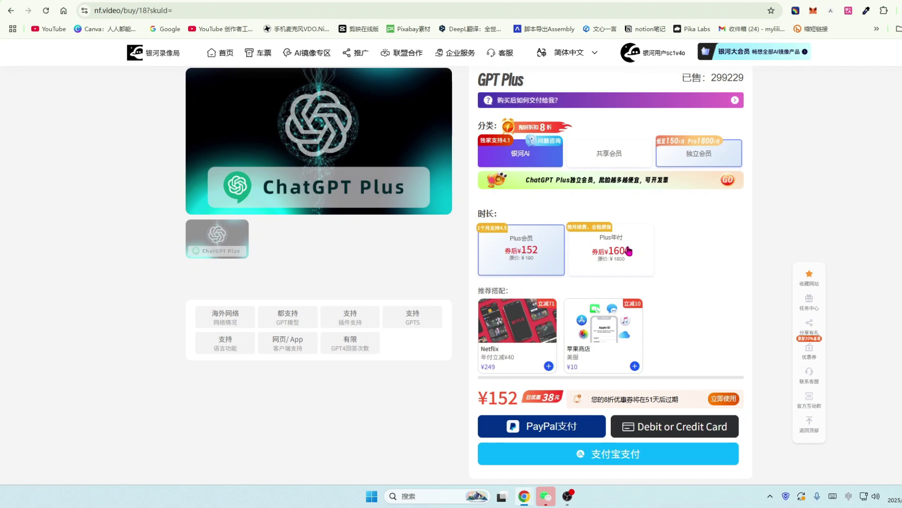
scroll(625, 249, "down", 2)
scroll(632, 190, "down", 2)
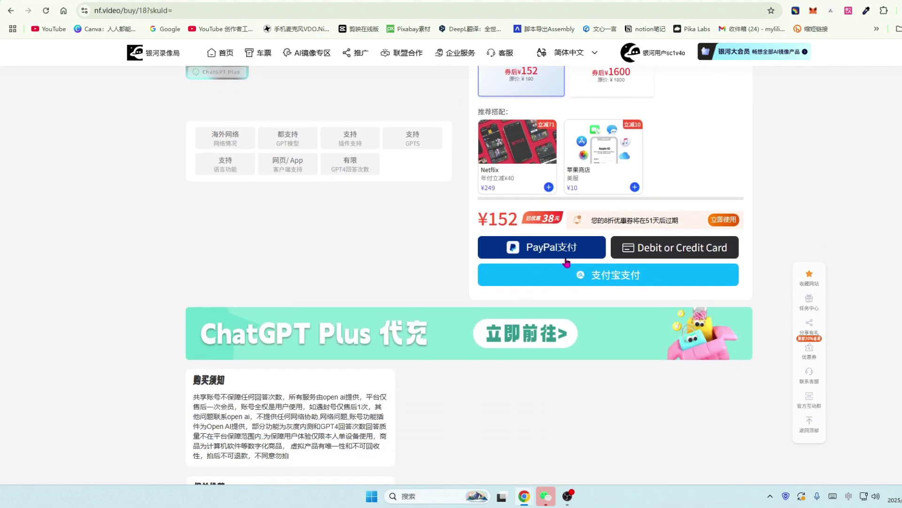
scroll(624, 279, "up", 5)
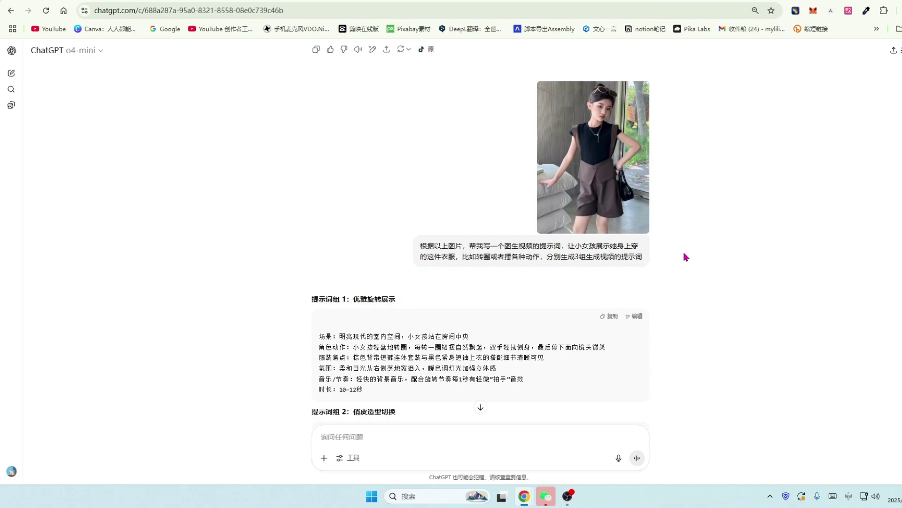
Step: Review the generated prompts in ChatGPT and copy prompt group 1 (优雅旋转展示) from the scene line through the music/rhythm line
scroll(686, 257, "down", 1)
scroll(685, 256, "up", 1)
scroll(618, 187, "down", 2)
scroll(391, 242, "down", 1)
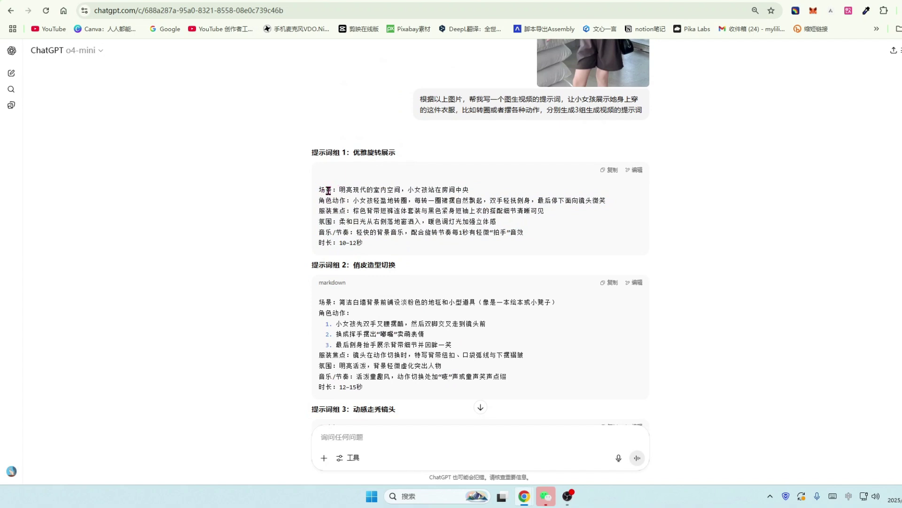
left_click_drag(319, 190, 526, 234)
left_click(268, 214)
left_click_drag(319, 189, 551, 234)
key("ctrl+c")
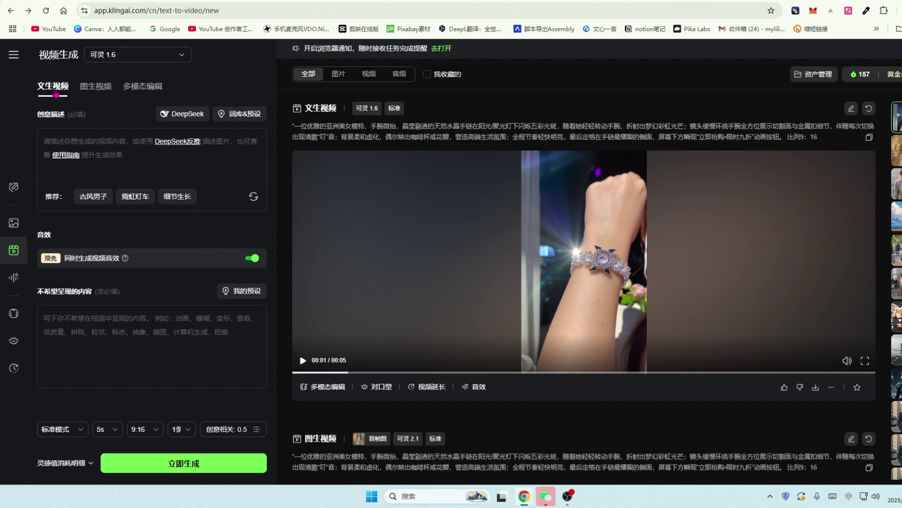
Step: In Kling AI's image-to-video mode (图生视频), add 微信图片_20240814220943.png as the first frame and paste the copied prompt as the creative description
left_click(101, 90)
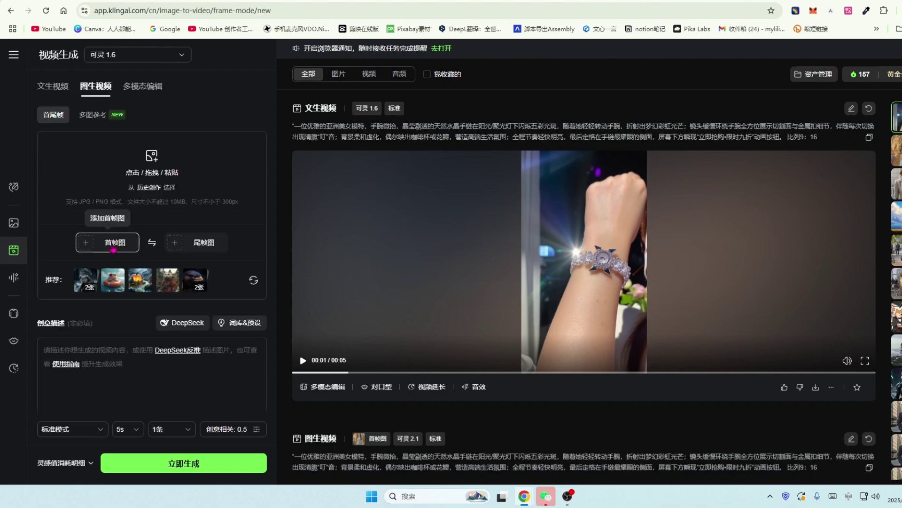
left_click(151, 157)
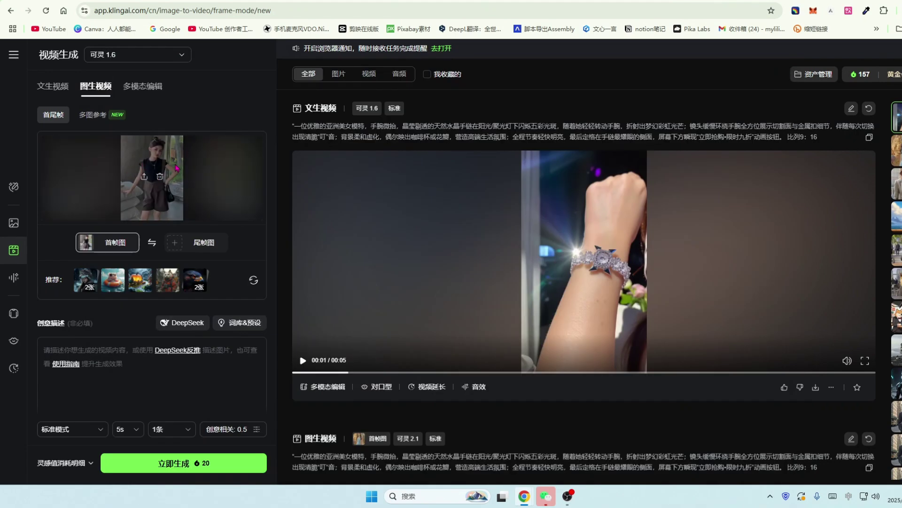
scroll(176, 167, "down", 1)
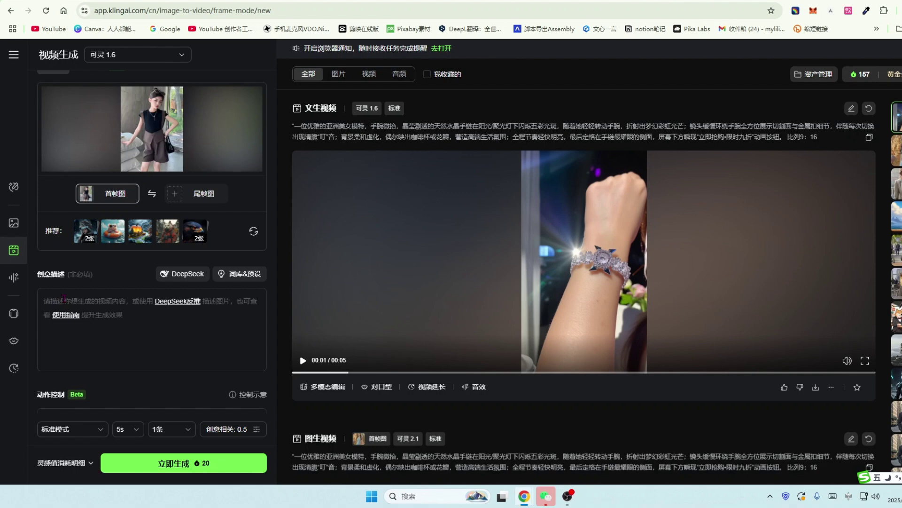
key("ctrl+v")
key("ctrl+shift+Tab")
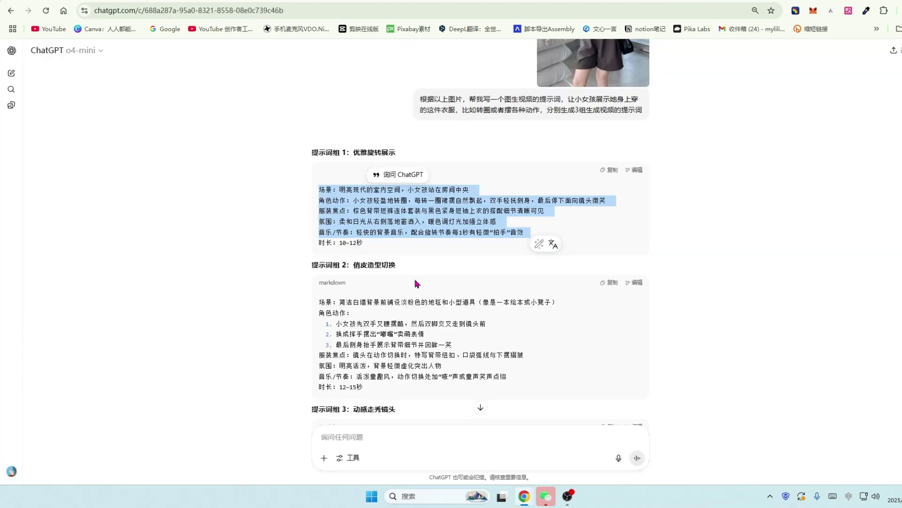
key("ctrl+Tab")
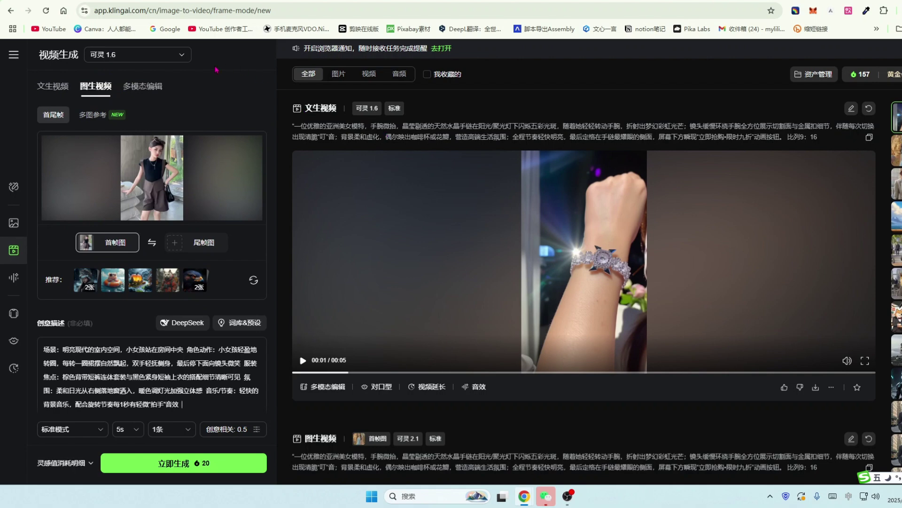
Step: Open the action control (动作控制) editor for the photo, look through its reference-video upload and motion library, and return to the video settings
scroll(254, 141, "down", 2)
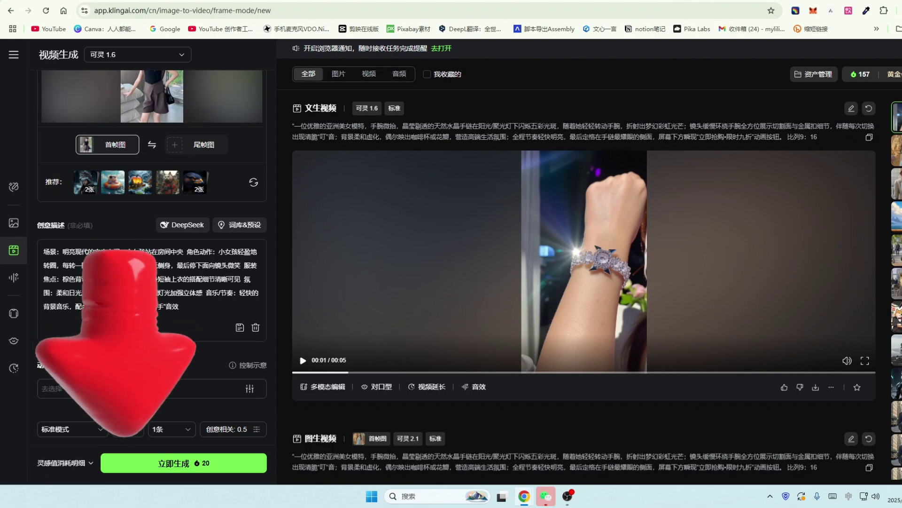
scroll(44, 189, "down", 1)
scroll(73, 197, "down", 4)
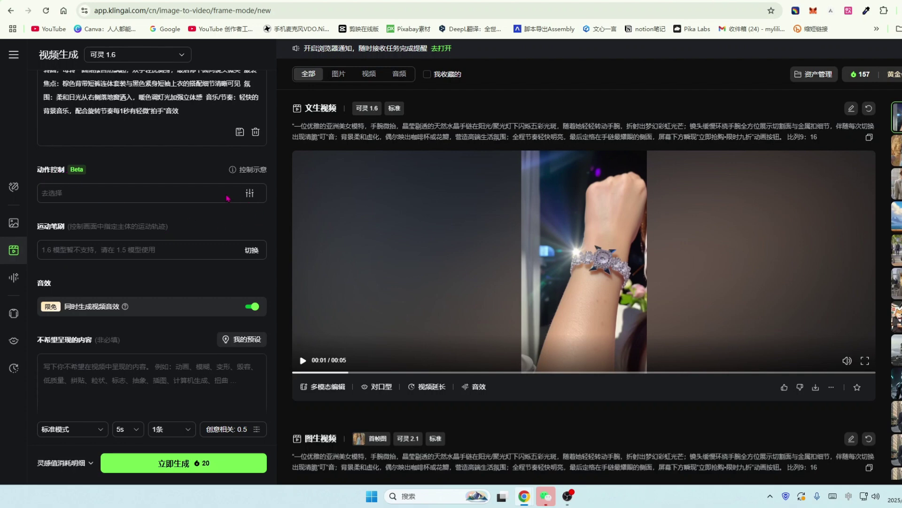
left_click(227, 198)
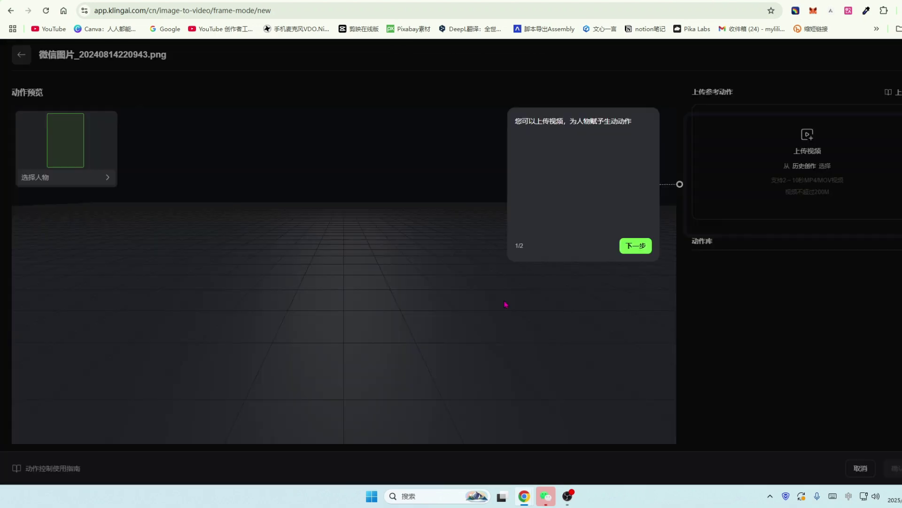
left_click(631, 381)
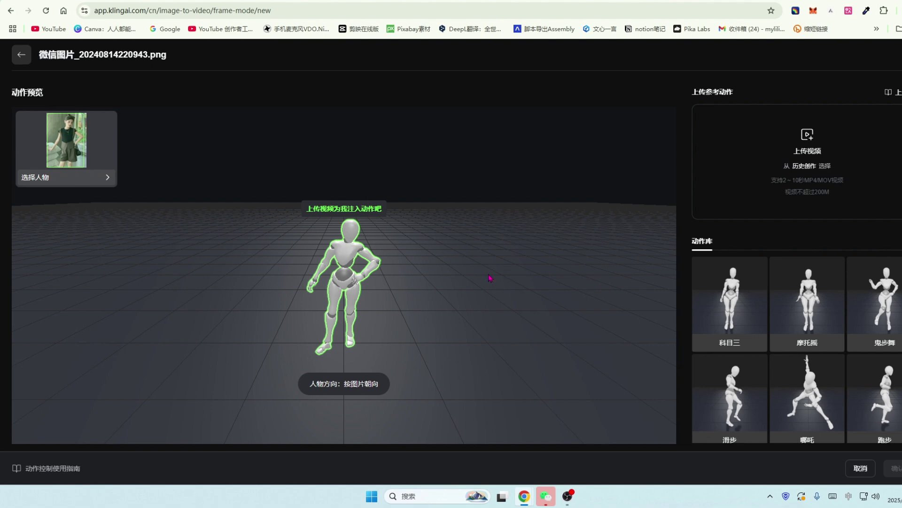
scroll(784, 284, "down", 1)
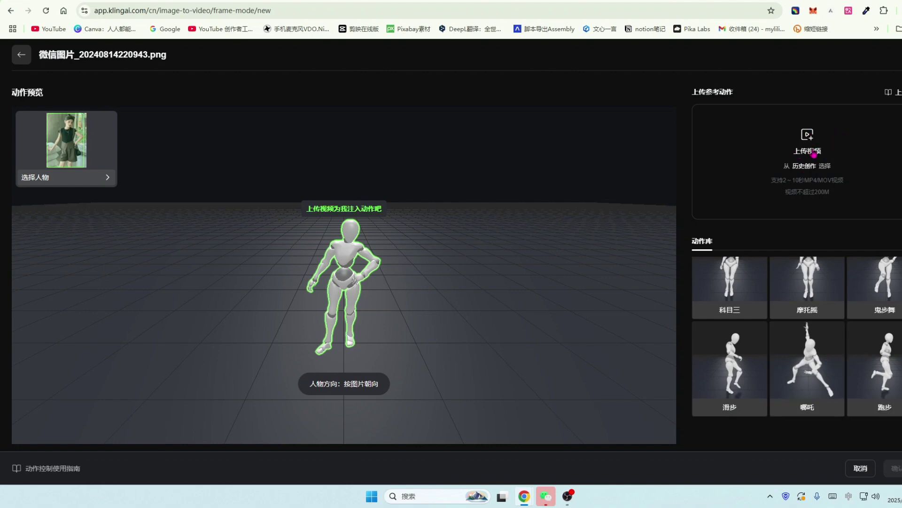
left_click(21, 56)
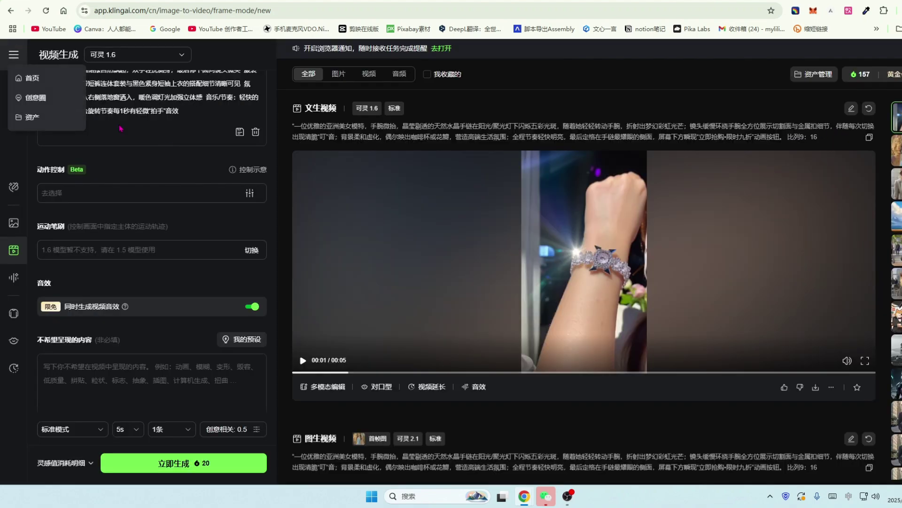
Step: Copy the negative prompt (否定提示语) running from 模糊, 噪点 to 无互动表情 in ChatGPT and paste it into Kling AI's unwanted content (不希望呈现的内容)
scroll(123, 232, "down", 1)
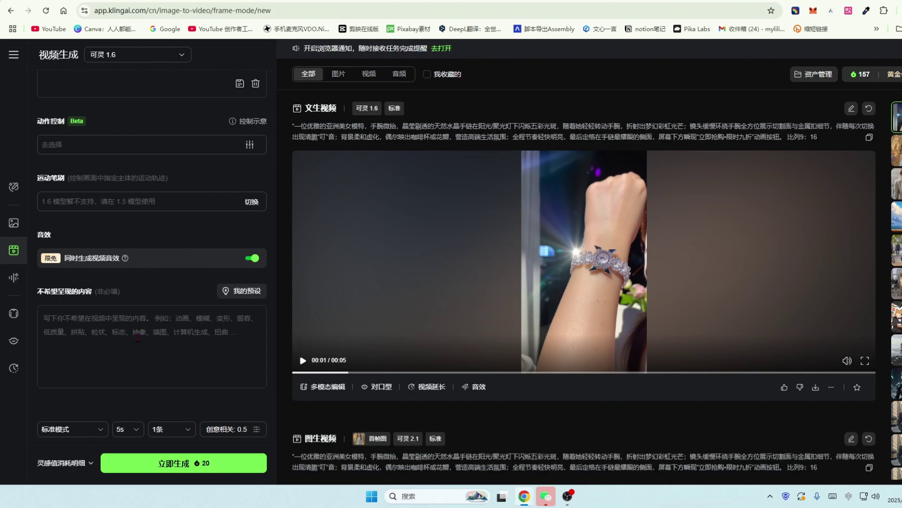
left_click(89, 2)
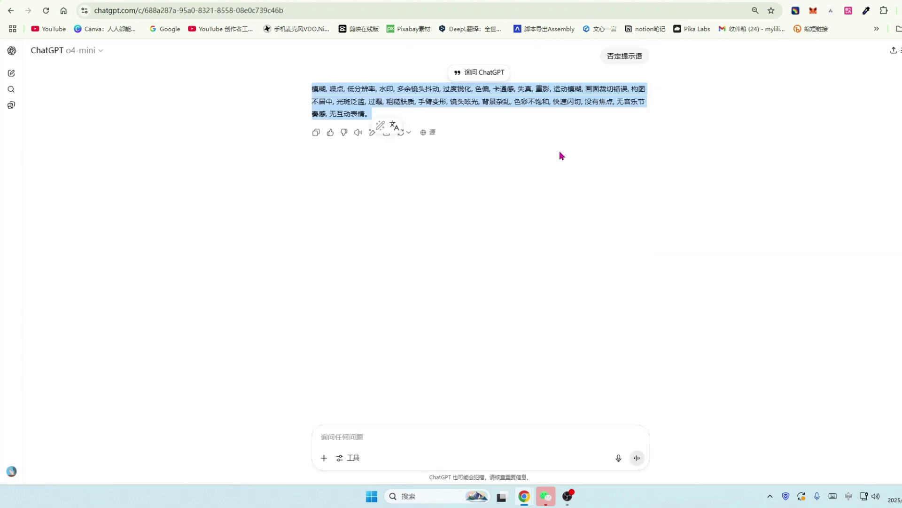
left_click(705, 1)
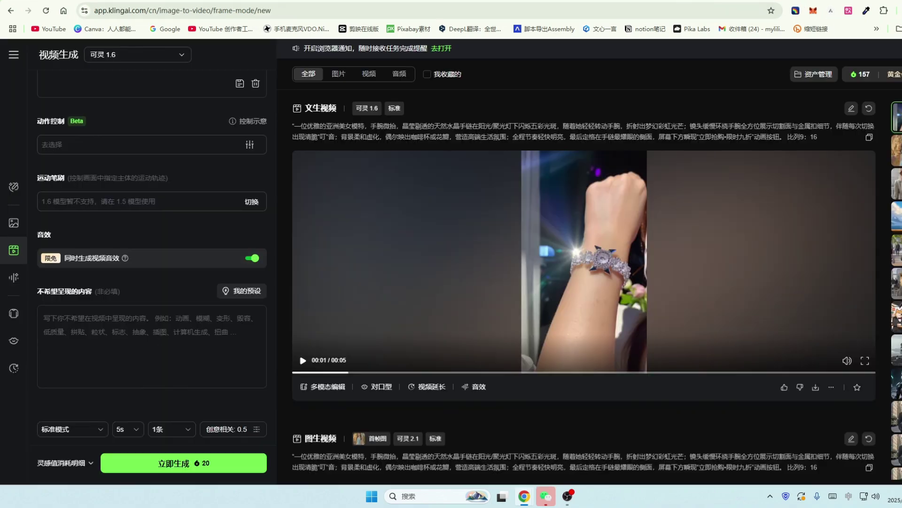
left_click(52, 319)
type("模糊, 噪点, 低分辨率, 水印, 多余镜头抖动, 过度锐化, 色偏, 卡通感, 失真, 重影, 运动模糊, 画面裁切错误, 构图不居中, 光斑泛滥, 过曝, 粗糙肤质, 手臂变形, 镜头眩光, 背景杂乱, 色彩不饱和, 快速闪切, 没有焦点, 无音乐节奏感, 无互动表情。")
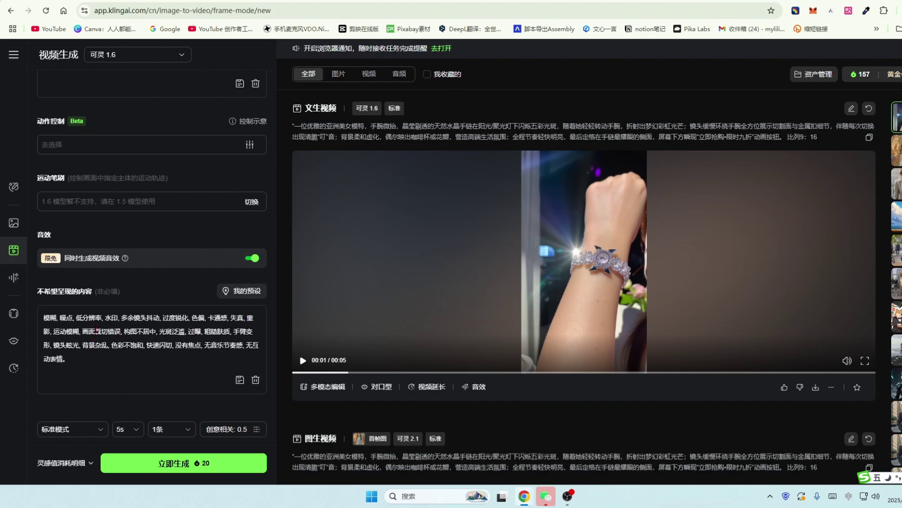
Step: Review the quality modes and the credit cost breakdown, set the video duration to 10s in standard mode (标准模式), and generate the video
scroll(155, 343, "down", 1)
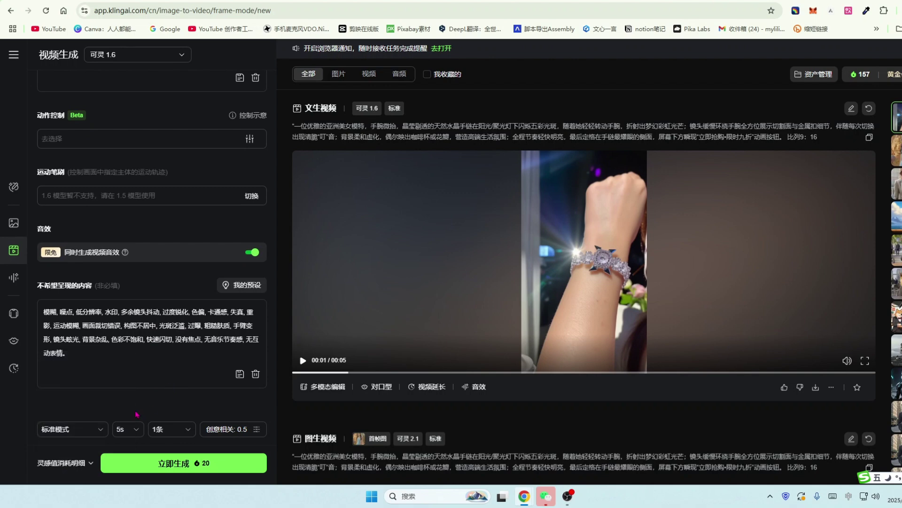
left_click(56, 429)
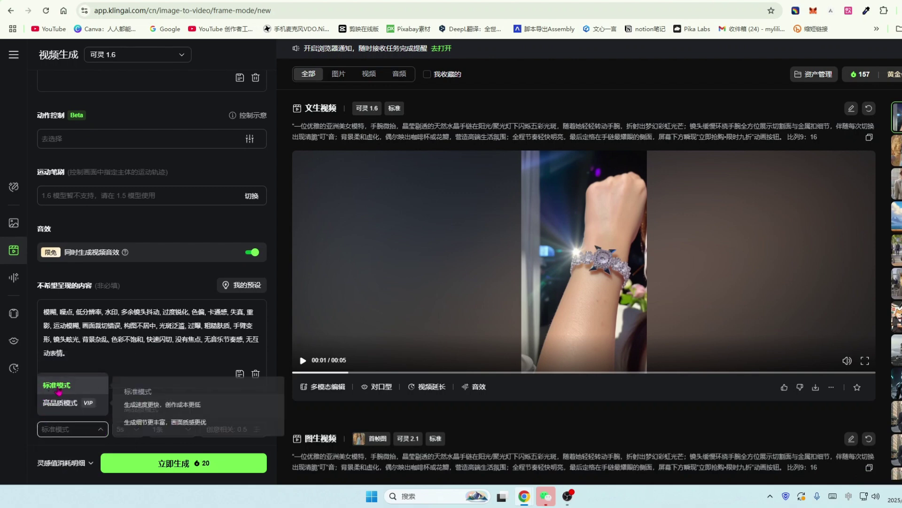
left_click(95, 461)
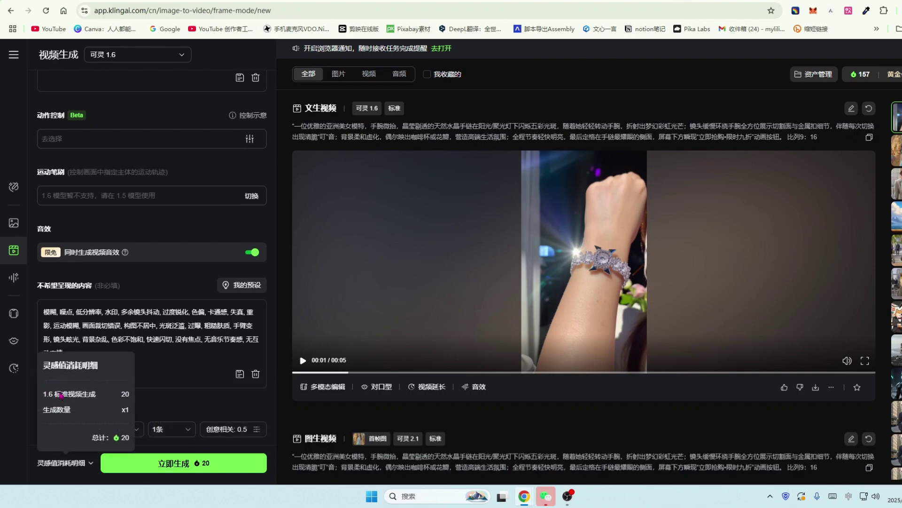
left_click(76, 429)
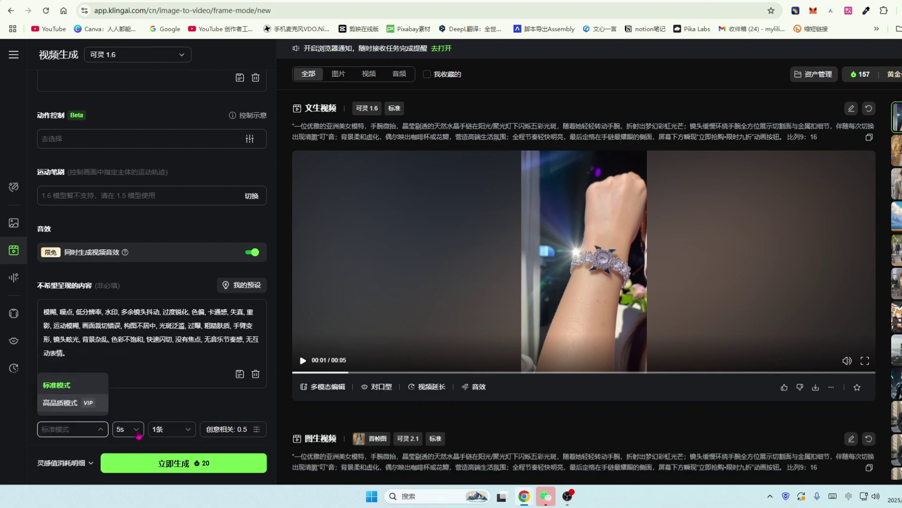
left_click(136, 429)
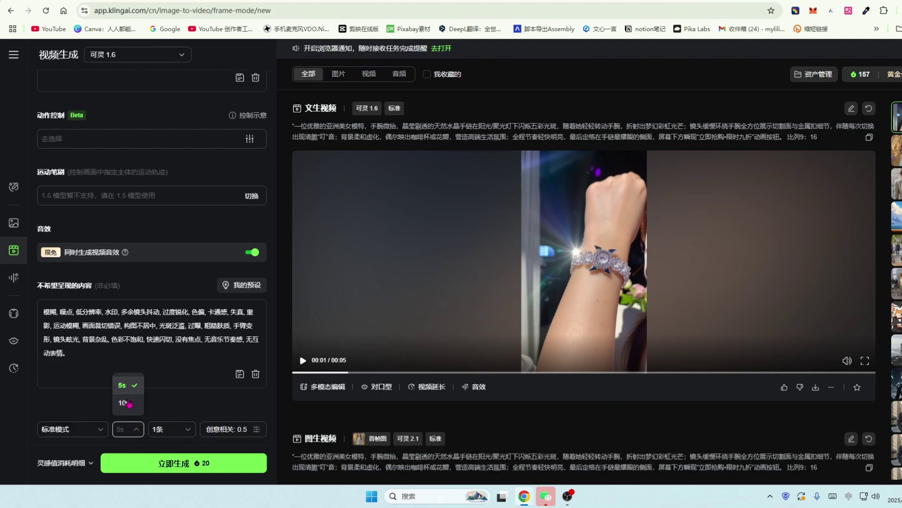
left_click(126, 403)
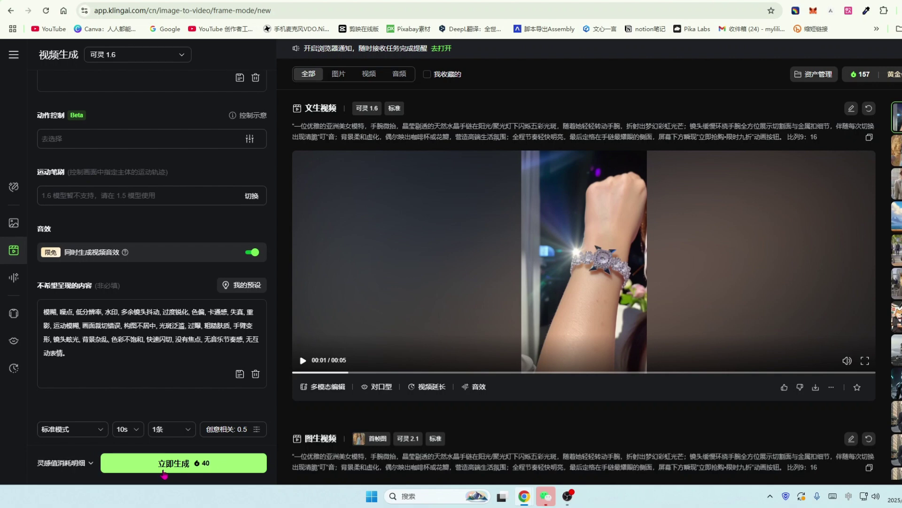
left_click(172, 463)
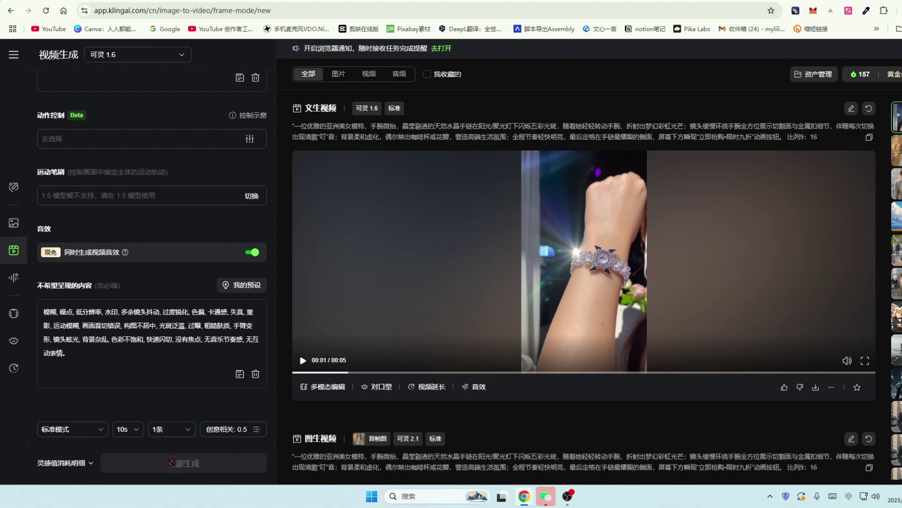
Step: Play the generated bracelet video in full screen, look over the Kling AI landing page, and download the bracelet video
left_click(865, 361)
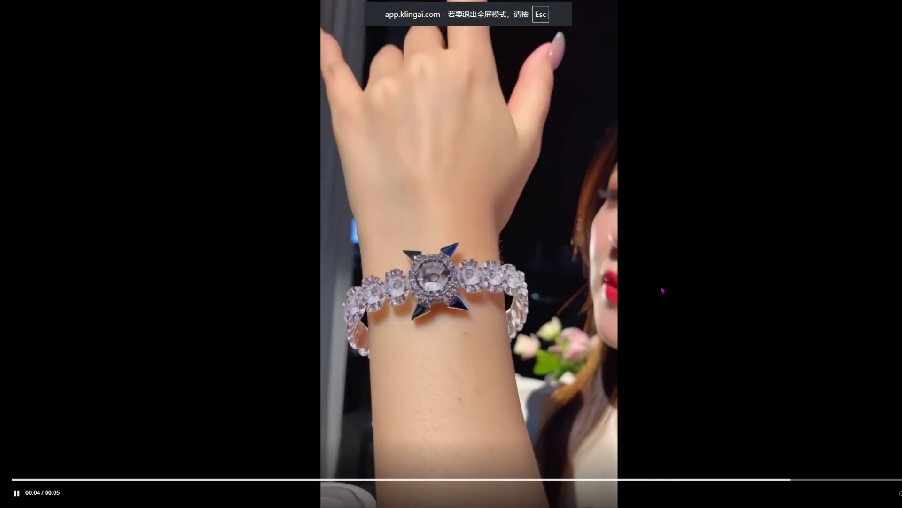
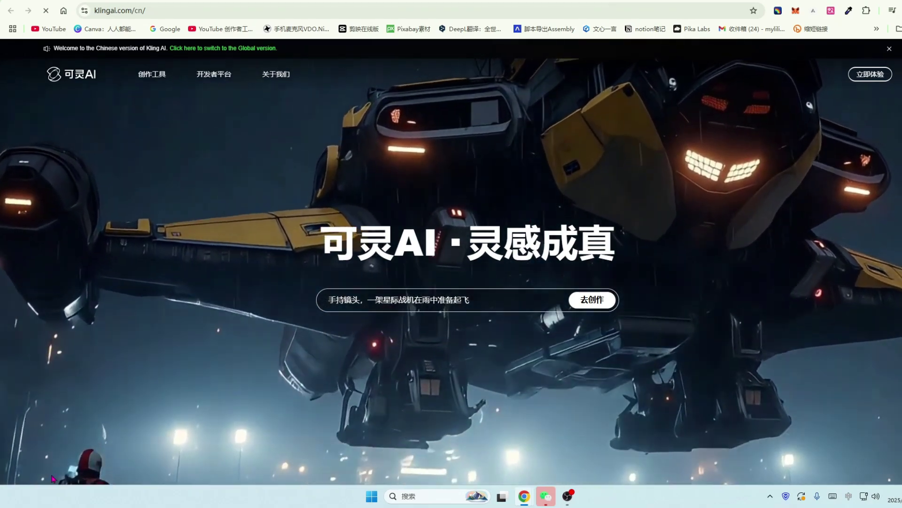
scroll(334, 319, "down", 3)
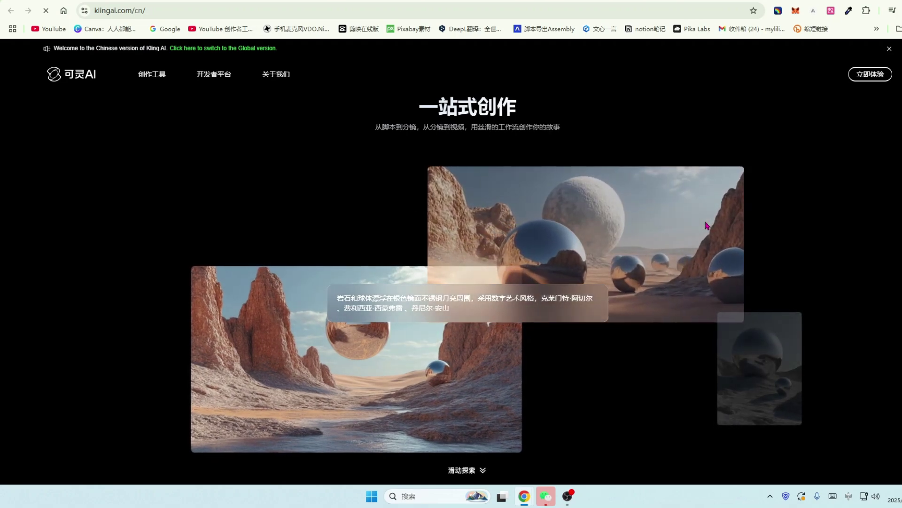
scroll(708, 221, "up", 3)
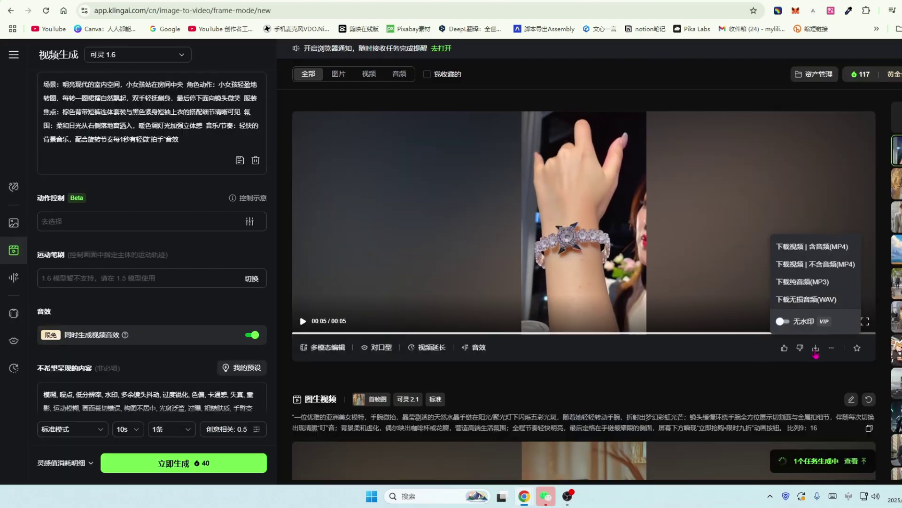
left_click(816, 348)
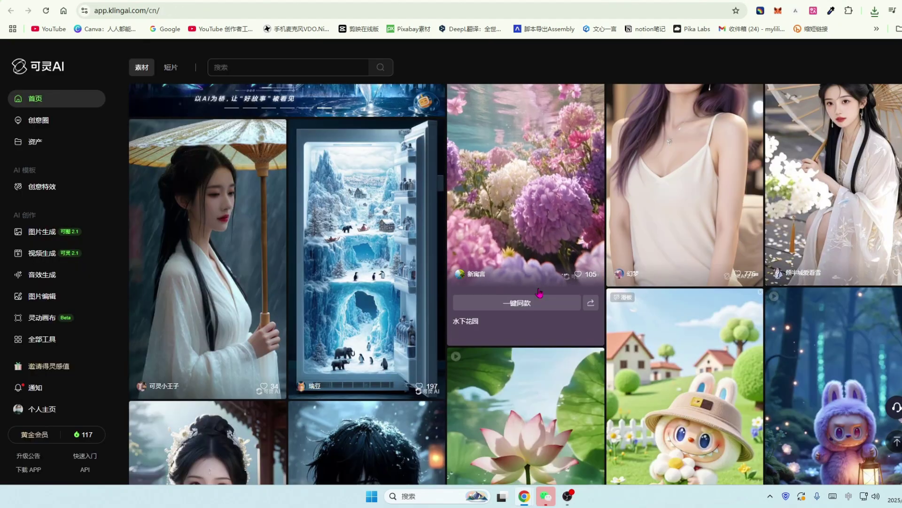
Step: Browse the community gallery on the Kling AI home page, look at the AI try-on tool (AI 试衣), and go back
scroll(541, 291, "up", 2)
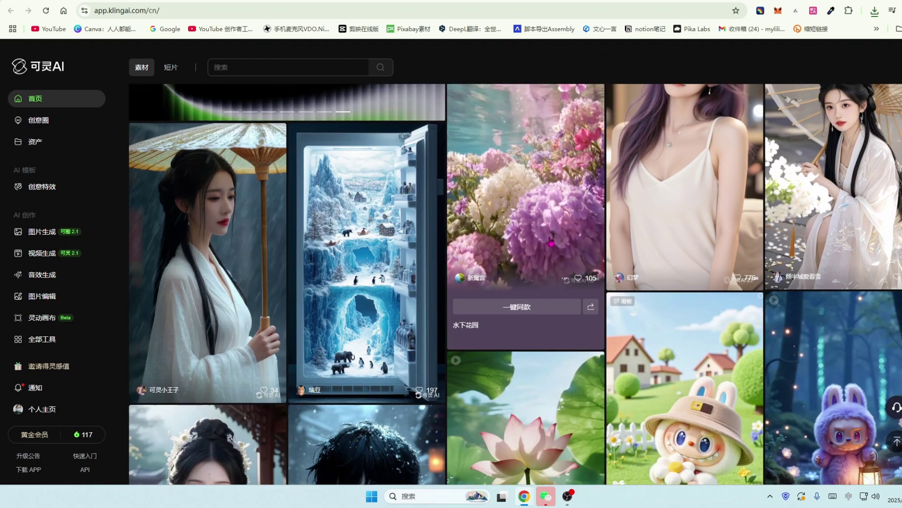
scroll(661, 243, "down", 15)
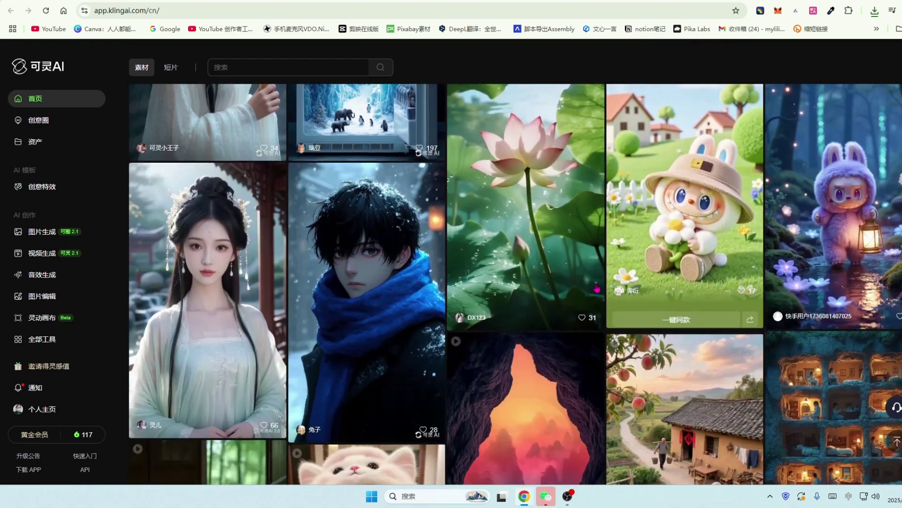
scroll(553, 266, "down", 2)
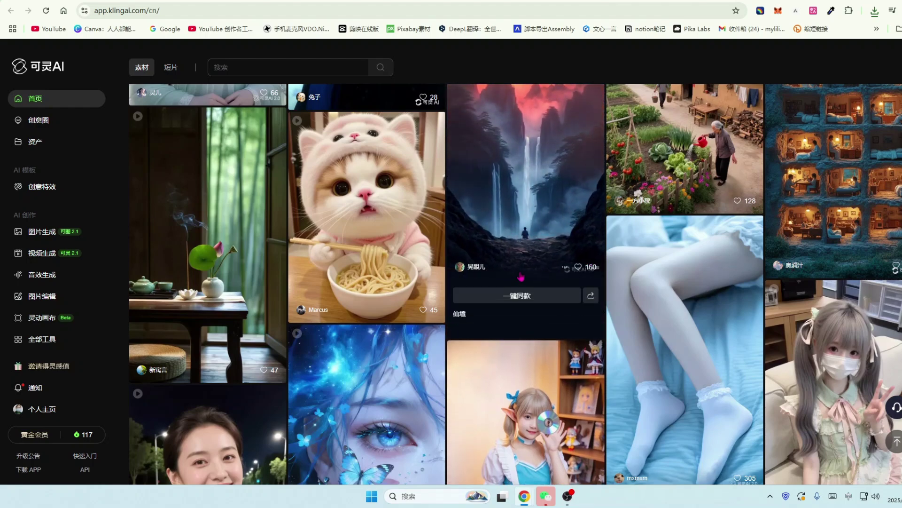
scroll(686, 178, "down", 1)
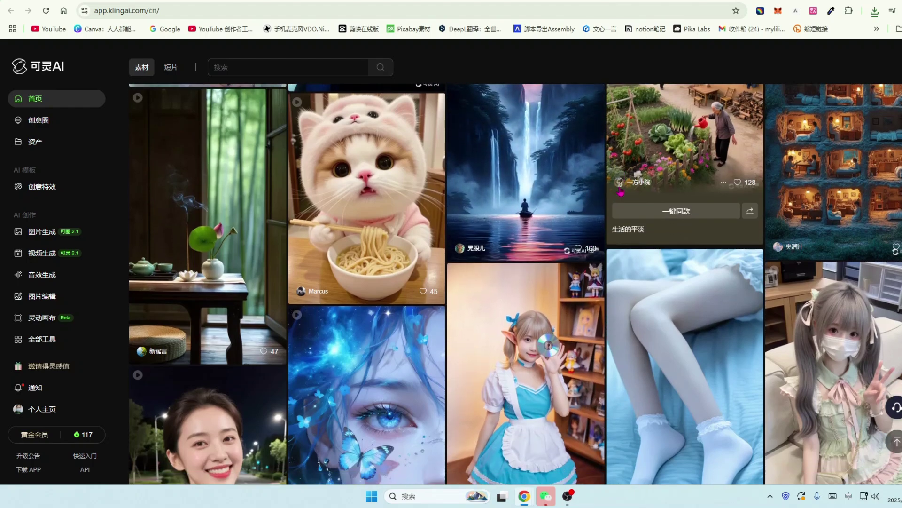
left_click(59, 339)
left_click(409, 318)
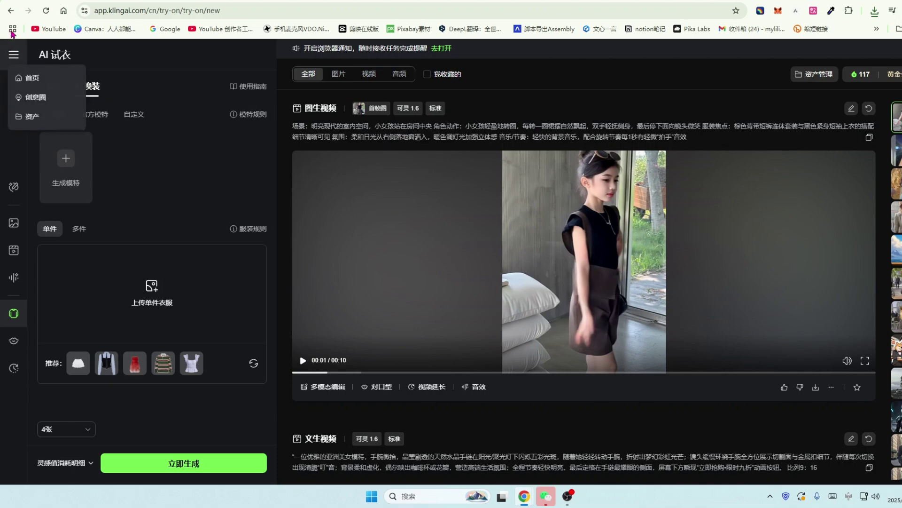
left_click(11, 11)
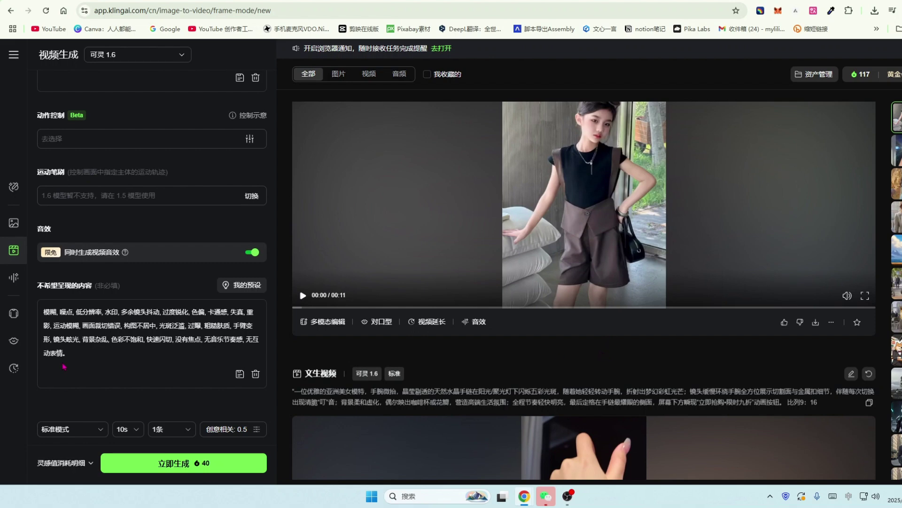
Step: Play the newly generated video of the girl in the brown outfit in full screen and pause it
mouse_move(681, 221)
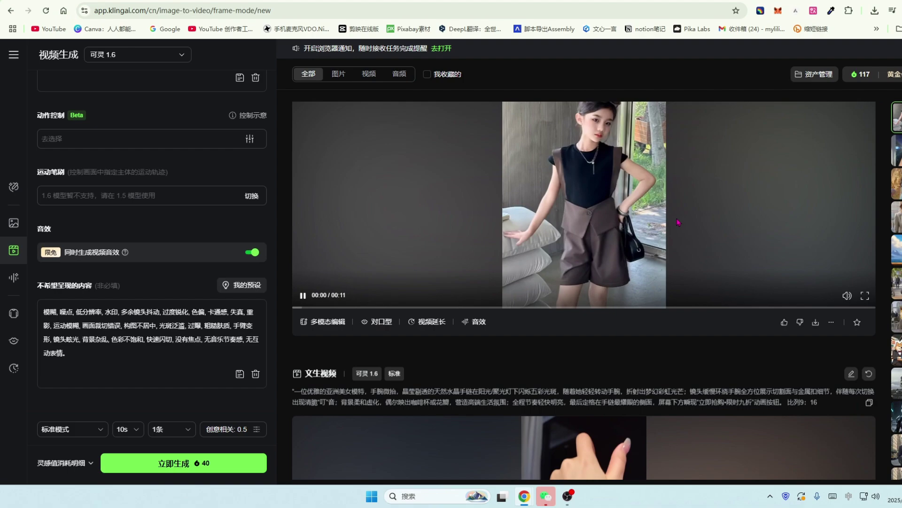
left_click(865, 296)
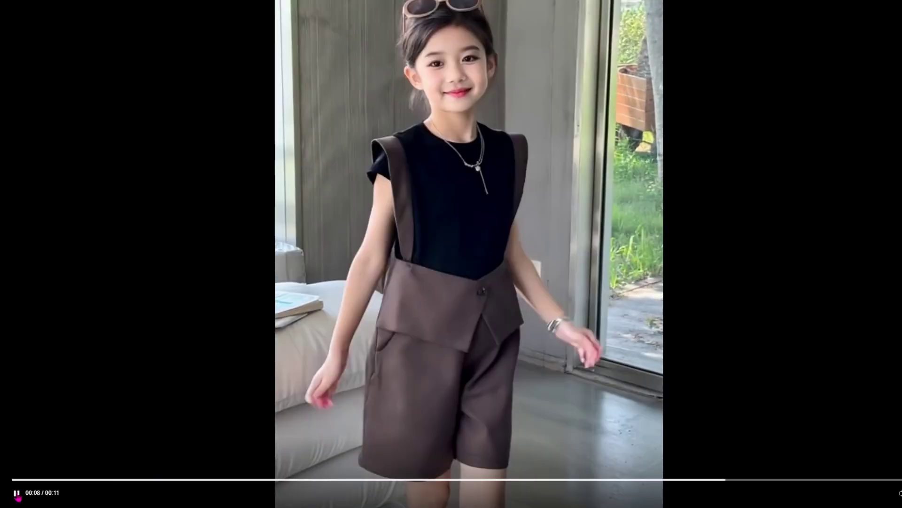
left_click(17, 494)
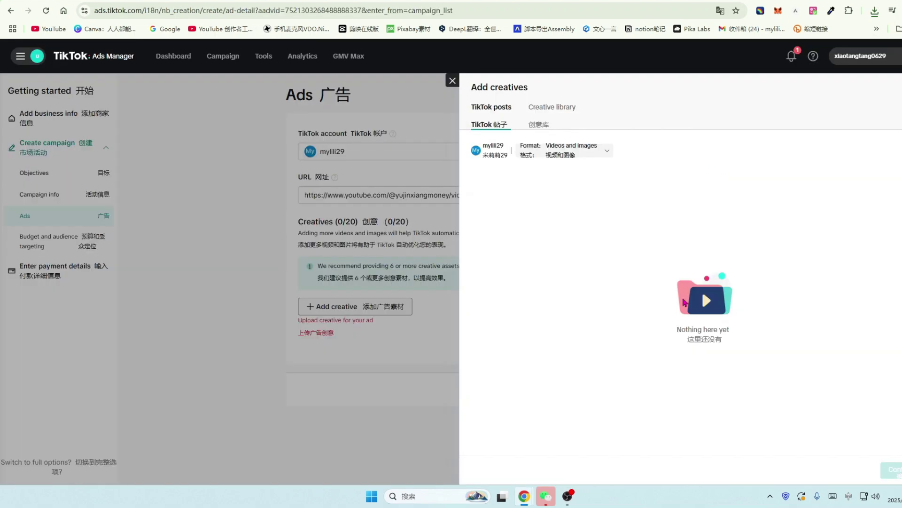
Step: In TikTok Ads Manager, start a creative library upload and add the generated videos and 微信图片 photos from the local folders
left_click(555, 107)
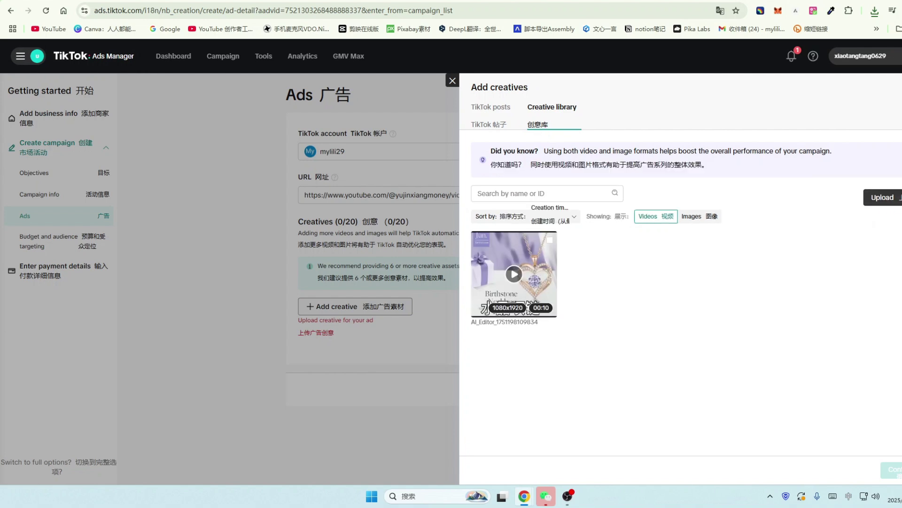
left_click(882, 197)
left_click(875, 11)
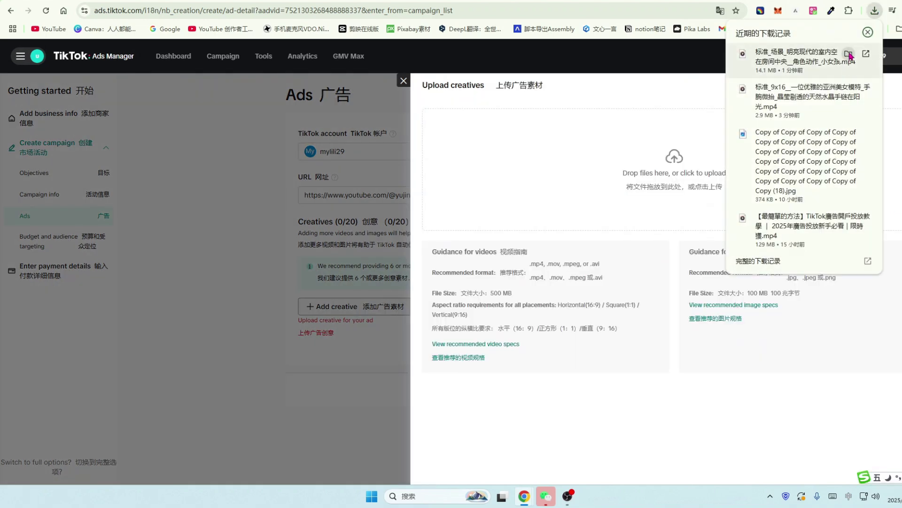
left_click_drag(635, 167, 632, 251)
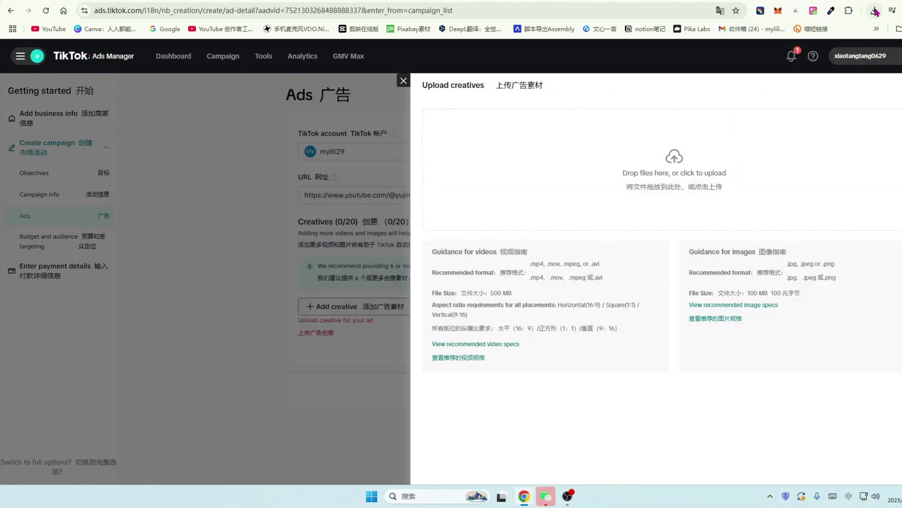
left_click(875, 11)
left_click(873, 66)
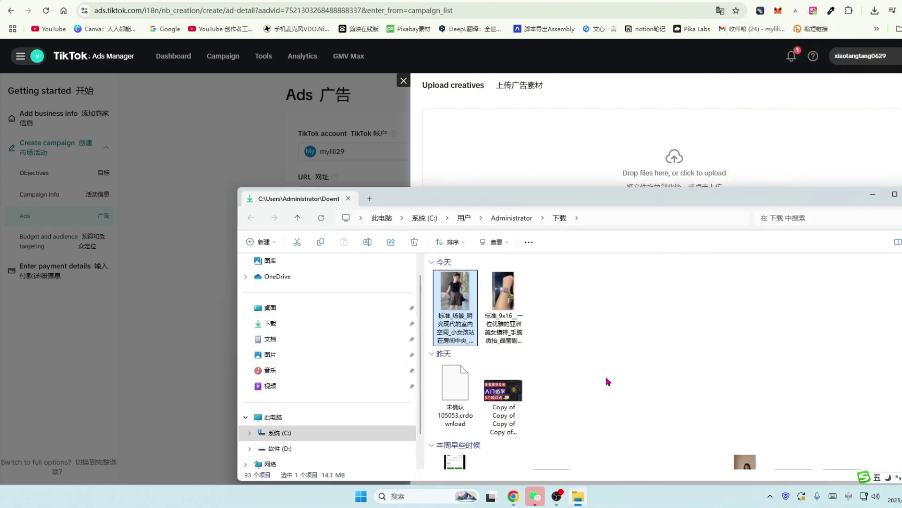
left_click_drag(471, 319, 657, 177)
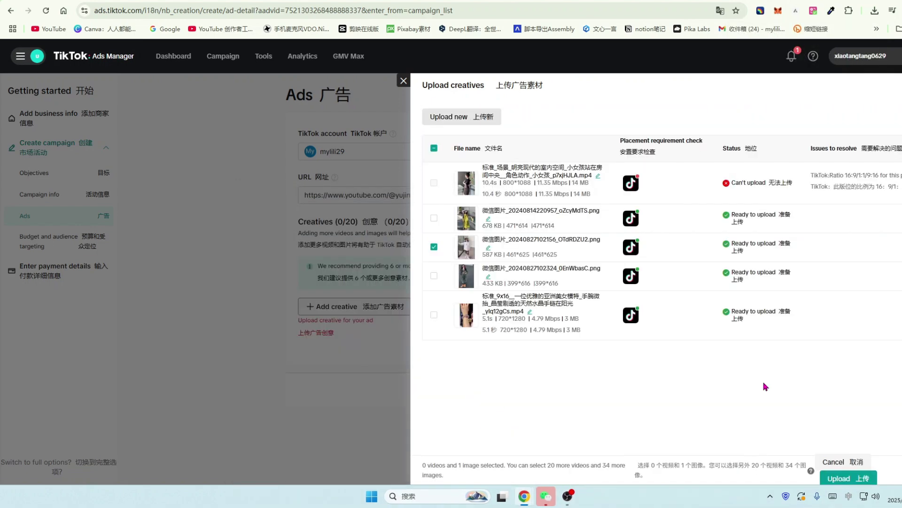
Step: Select only the 9x16 bracelet video for upload, upload it, and confirm it as the ad's creative
left_click(433, 315)
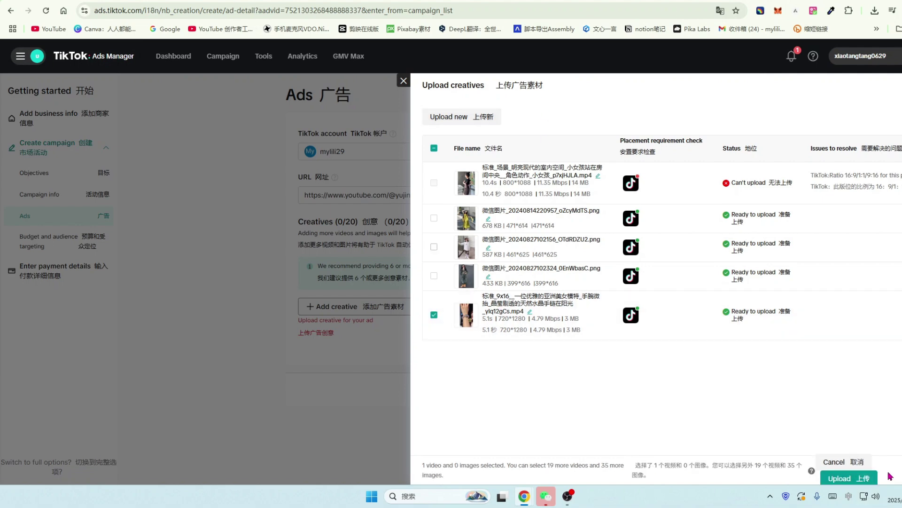
left_click(852, 477)
scroll(860, 359, "down", 2)
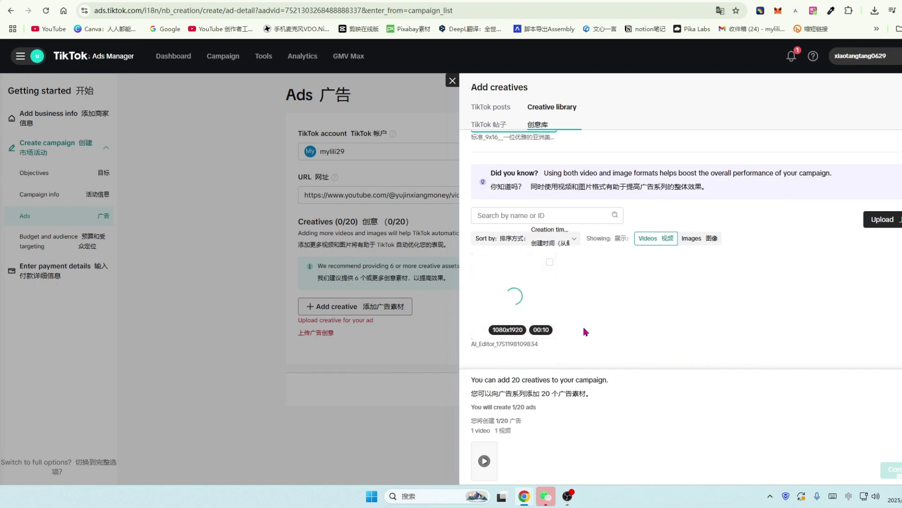
scroll(625, 331, "up", 2)
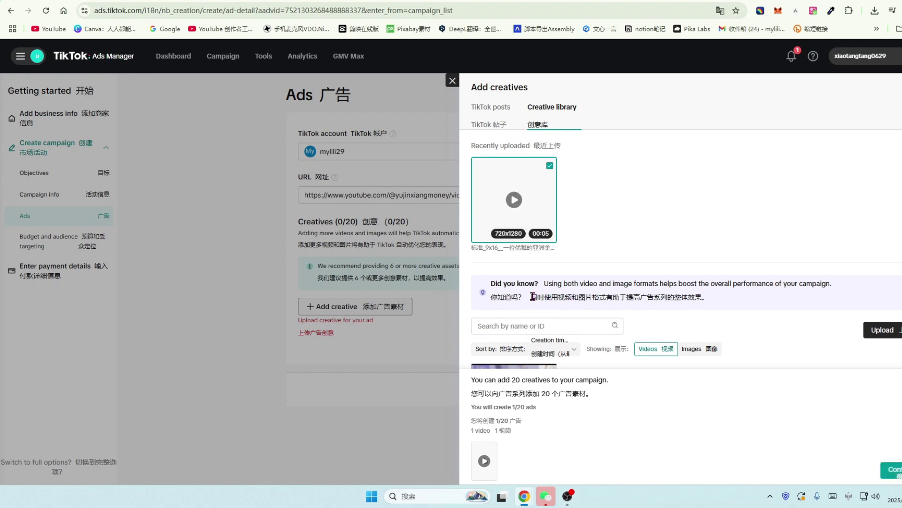
left_click_drag(531, 297, 714, 302)
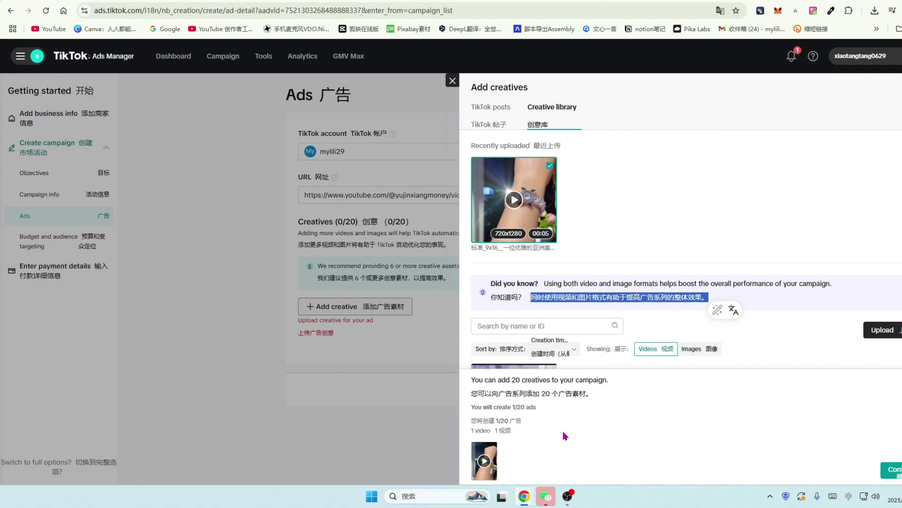
left_click(895, 469)
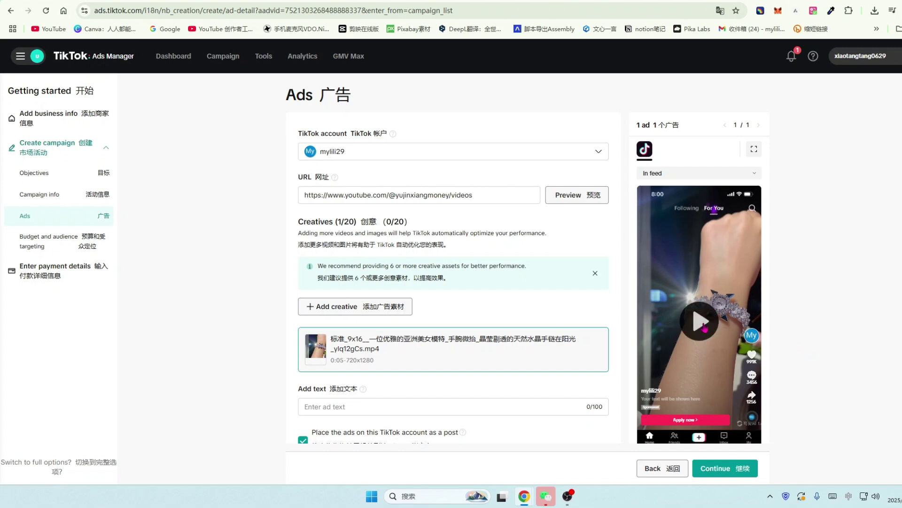
Step: Play the in-feed preview of the bracelet video ad and replay it
left_click(702, 324)
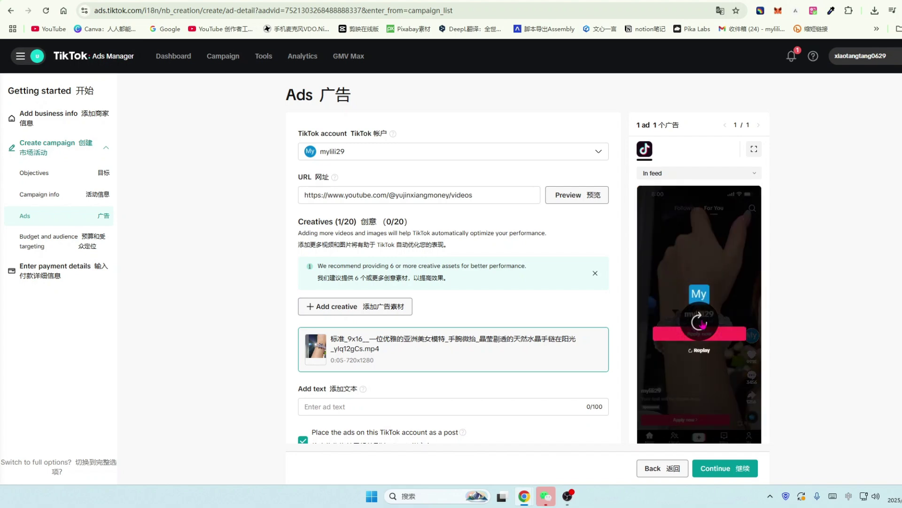
left_click(699, 321)
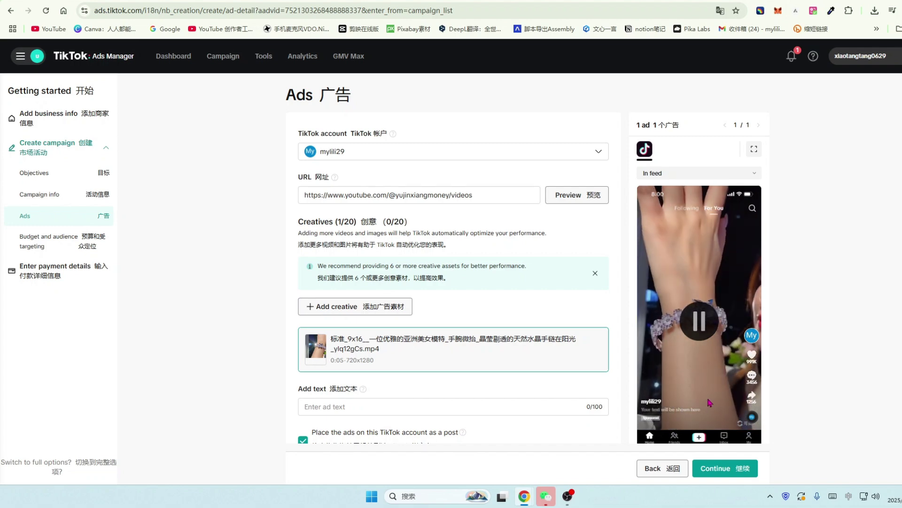
Step: Switch to ChatGPT and copy 天然水晶手链夏日闪耀演示 from the earlier bracelet video title reply
scroll(320, 310, "down", 2)
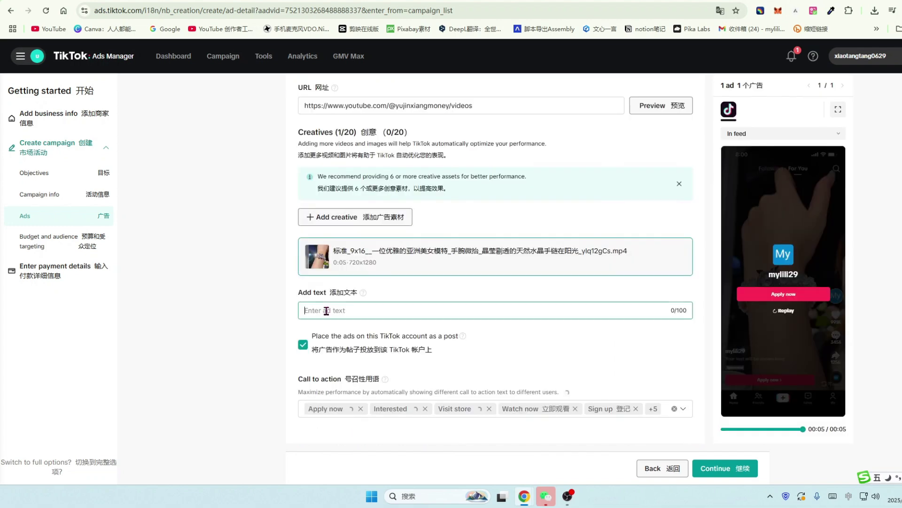
left_click(325, 310)
key("ctrl+Tab")
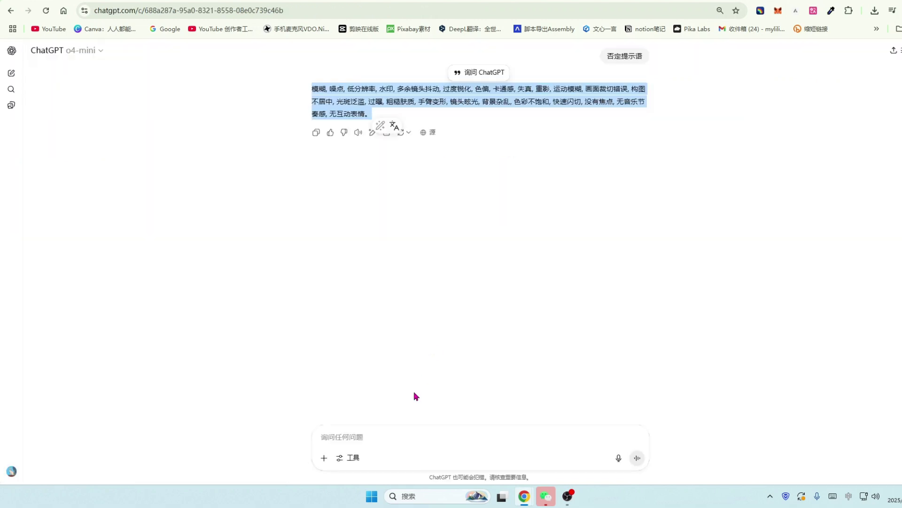
left_click(350, 432)
scroll(479, 282, "up", 5)
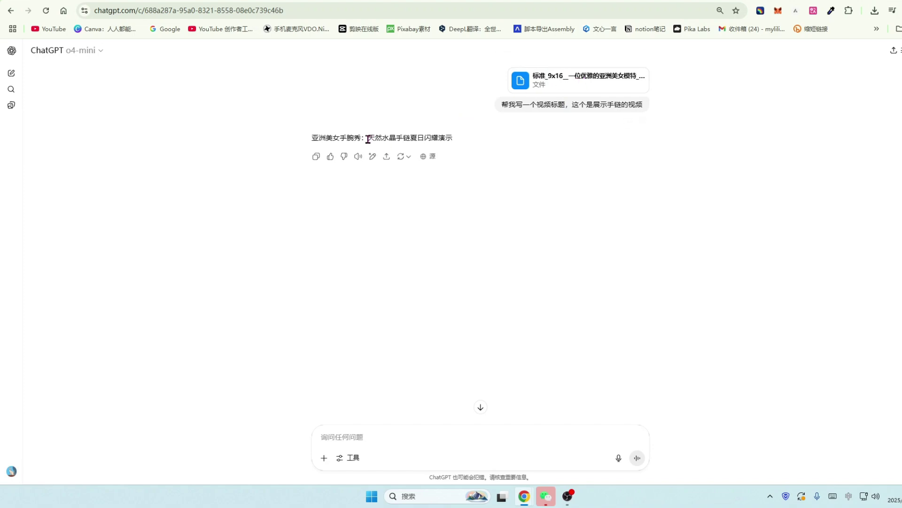
left_click_drag(367, 139, 479, 146)
key("ctrl+c")
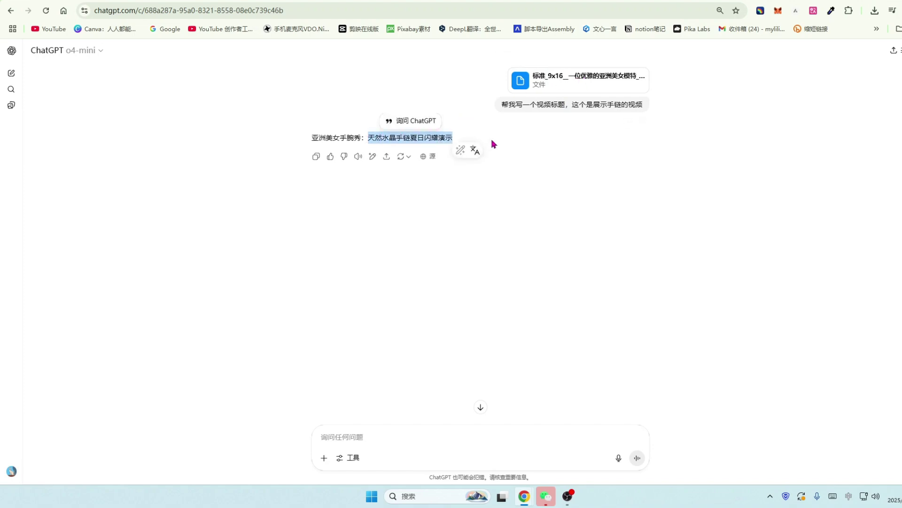
Step: Back in TikTok Ads Manager, paste the copied title as the ad text and shorten it to 天然水晶手链夏日闪耀
left_click(792, 0)
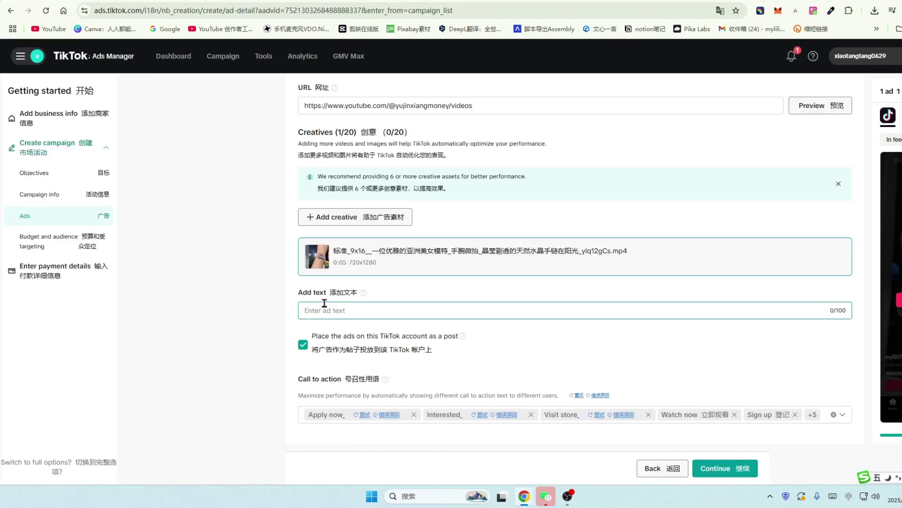
key("ctrl+v")
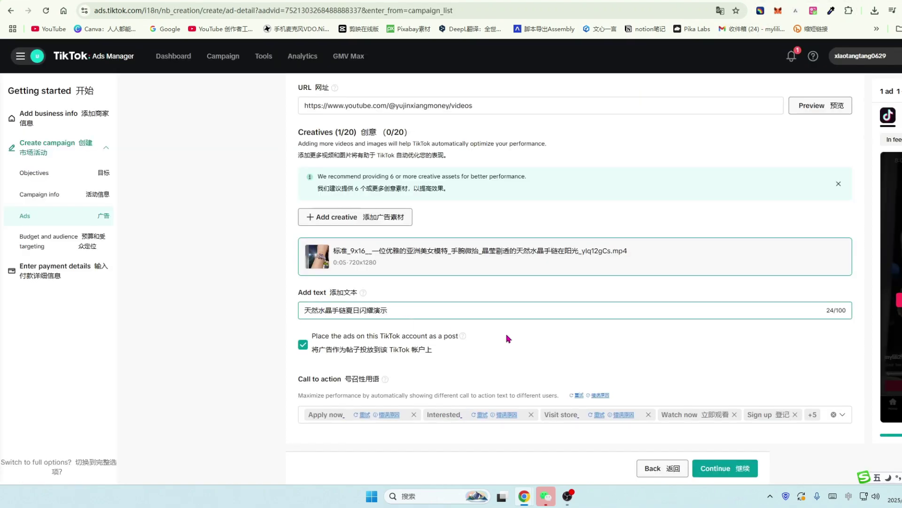
scroll(583, 346, "down", 1)
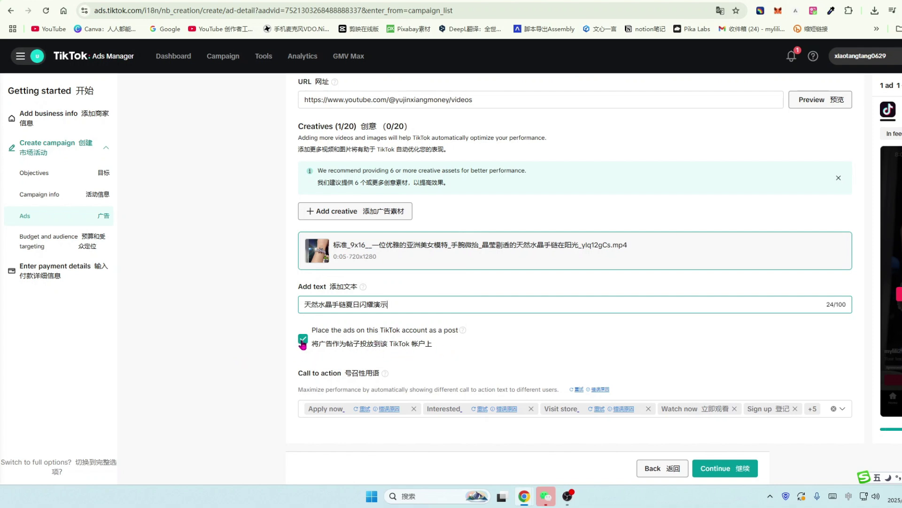
left_click(611, 345)
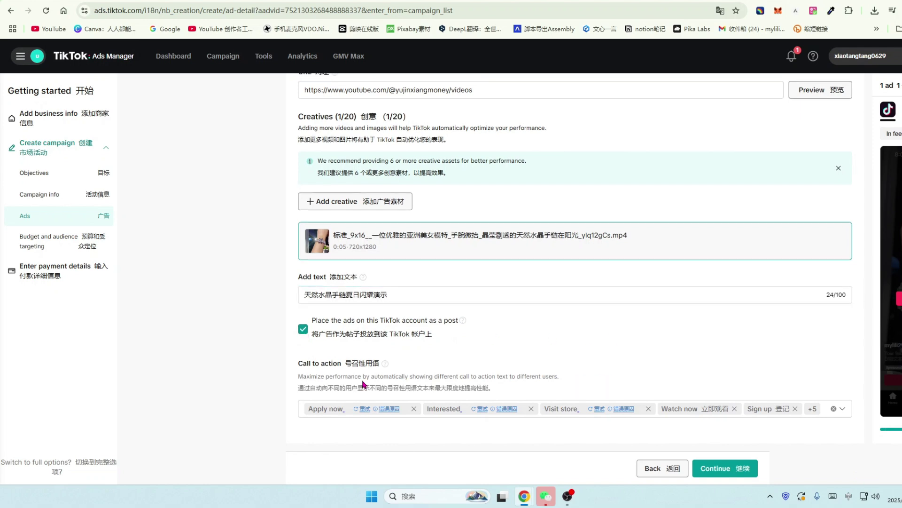
left_click_drag(825, 297, 848, 296)
left_click(394, 294)
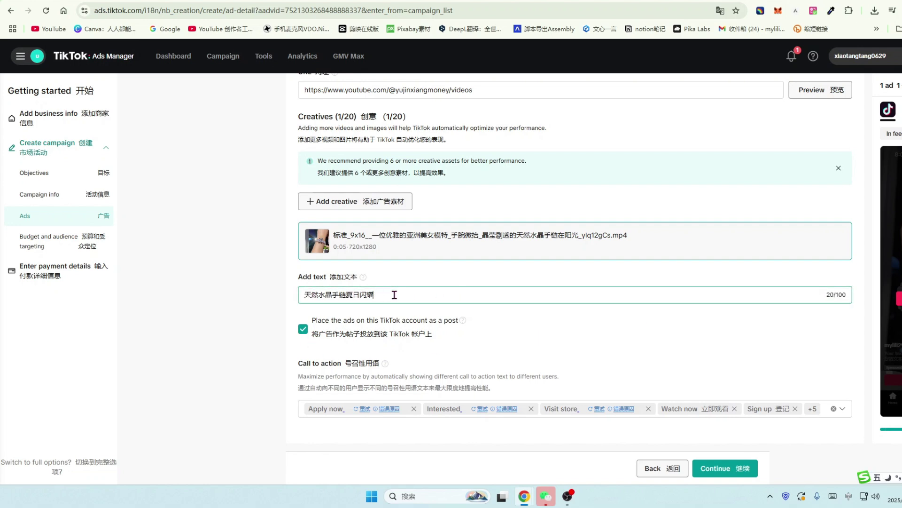
Step: Check the linked TikTok accounts available for the ad
scroll(337, 148, "up", 3)
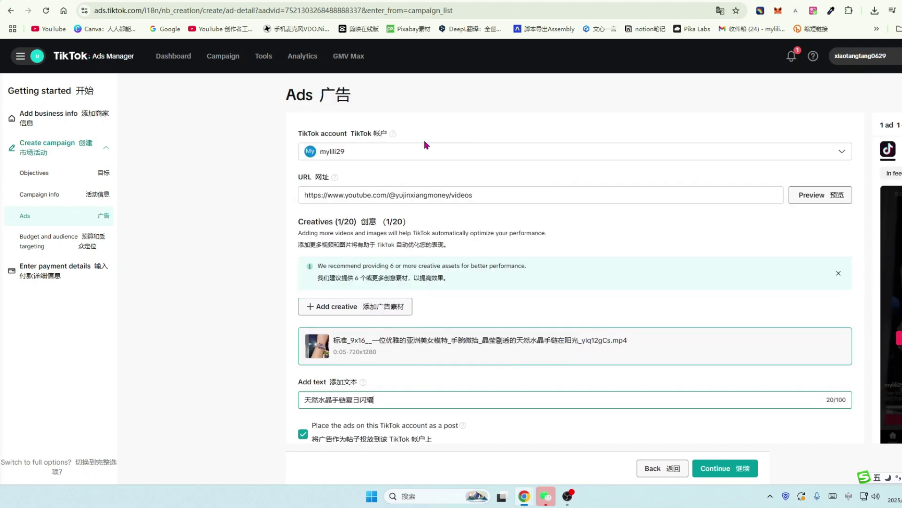
left_click(364, 151)
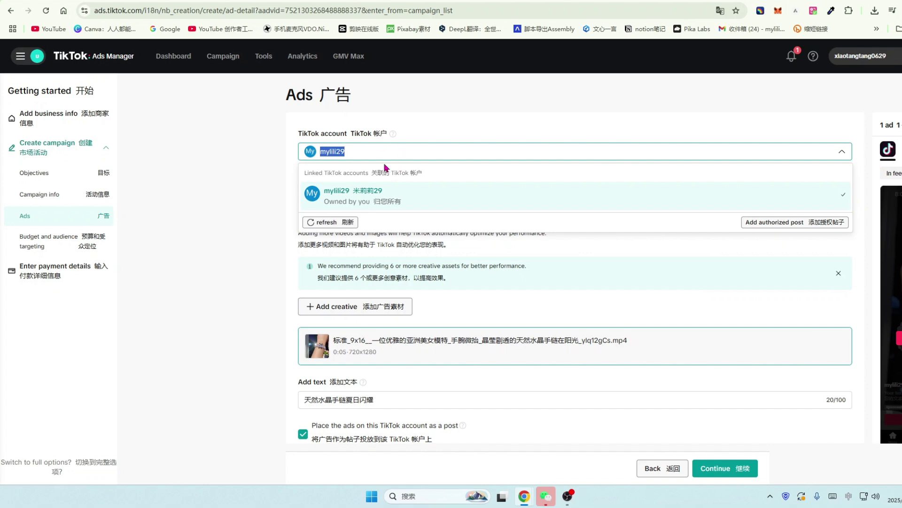
Step: Add Shop now, Contact us, Get tickets now and Experience now to the ad's call-to-action options
scroll(229, 238, "down", 2)
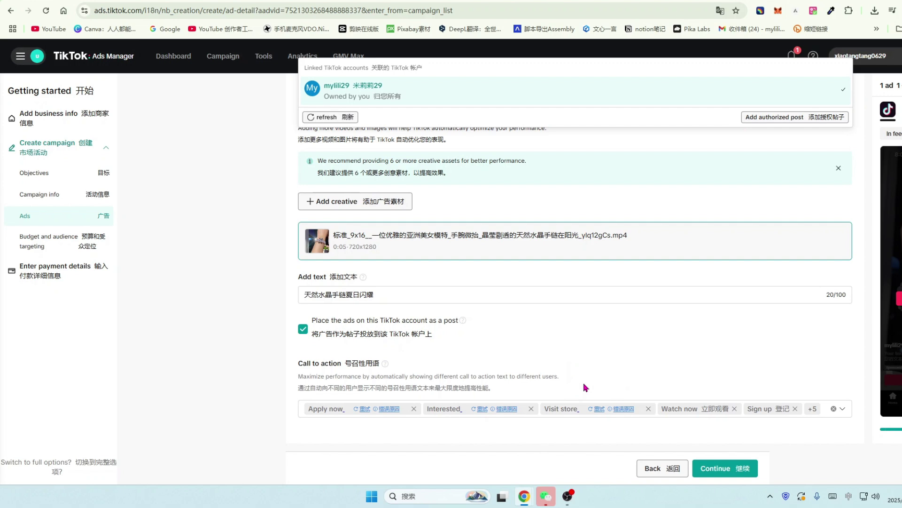
left_click(842, 408)
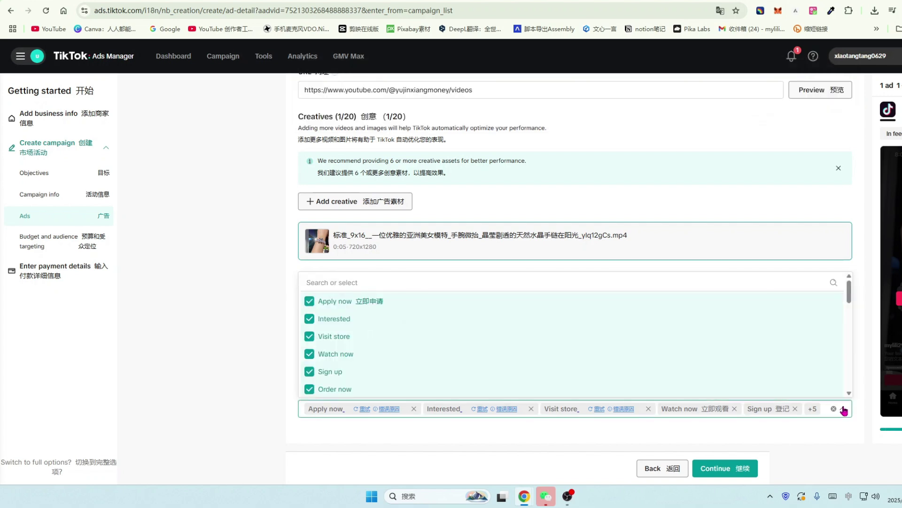
scroll(343, 329, "down", 3)
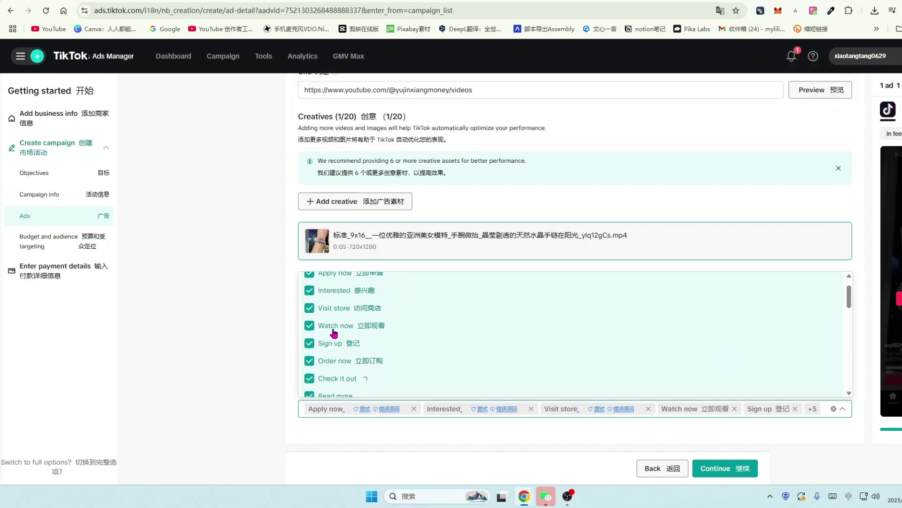
scroll(376, 324, "down", 1)
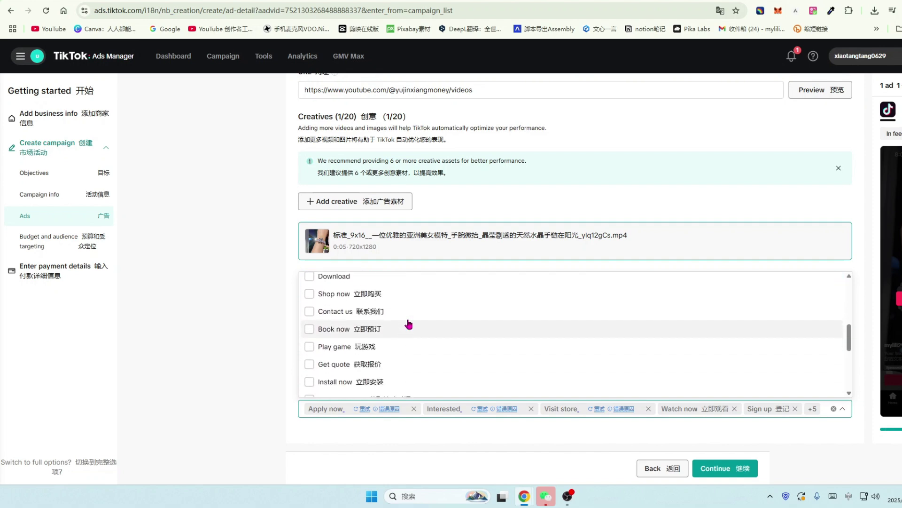
left_click(309, 299)
left_click(310, 316)
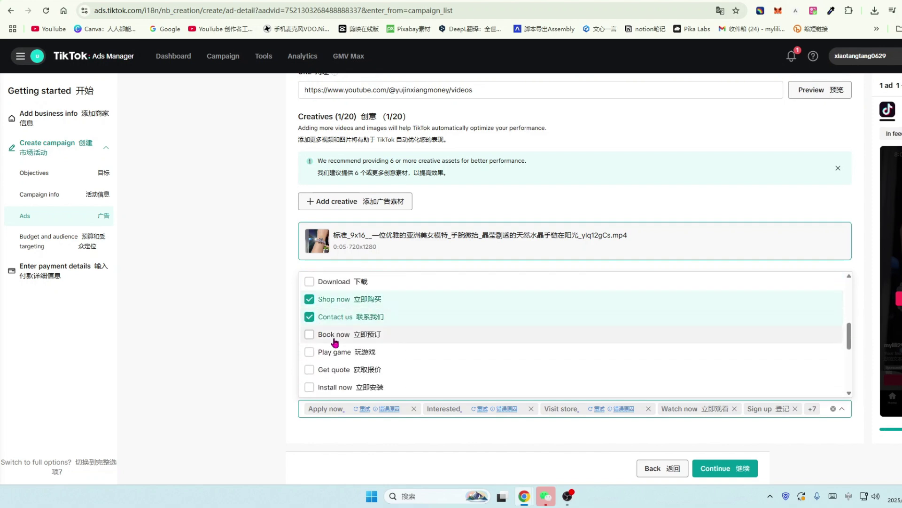
scroll(310, 325, "down", 2)
scroll(310, 325, "down", 3)
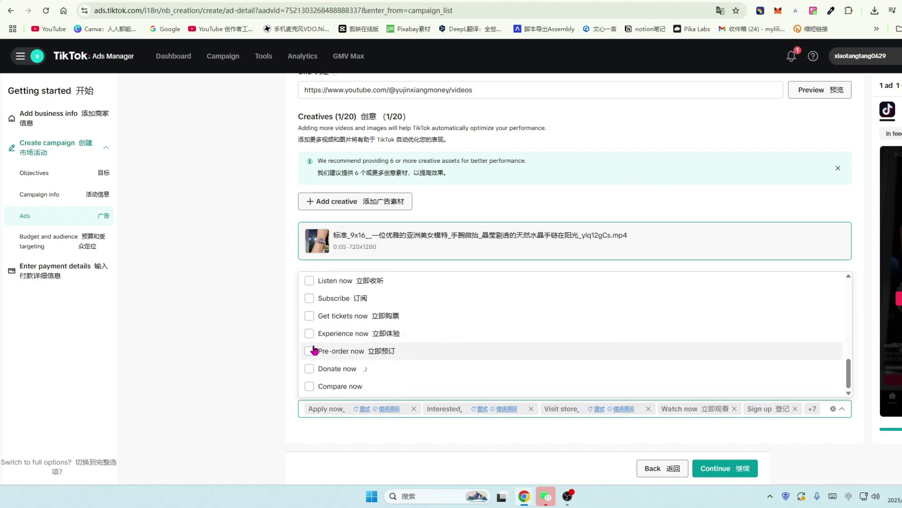
left_click(309, 317)
left_click(310, 334)
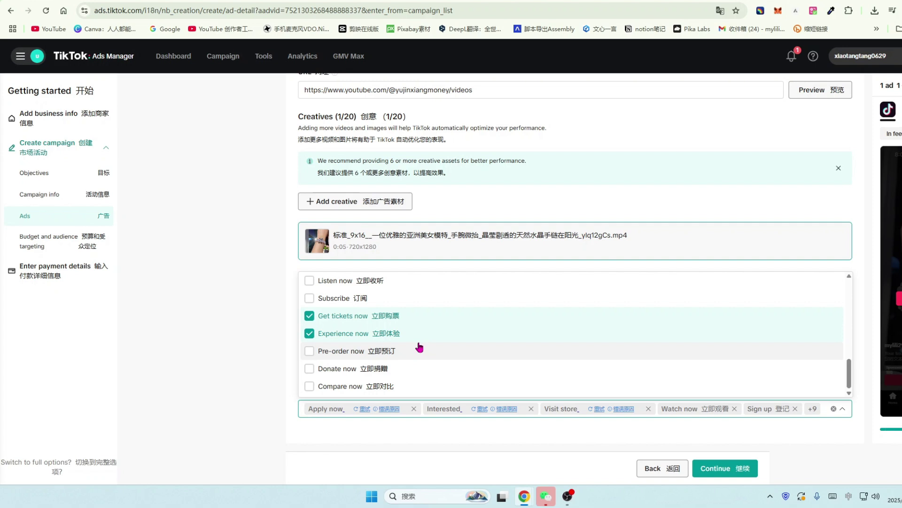
Step: Review the ad's account, URL and creative settings and the list of call-to-action options
scroll(420, 346, "up", 3)
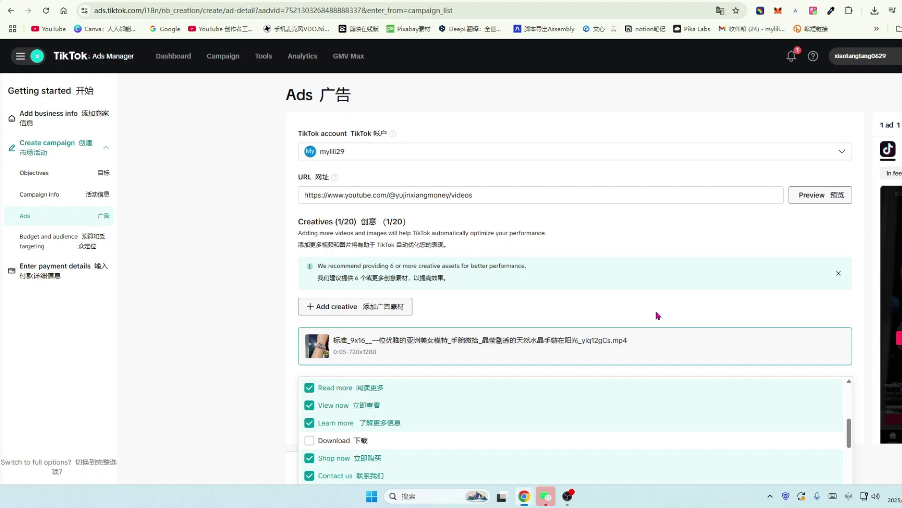
scroll(658, 315, "down", 1)
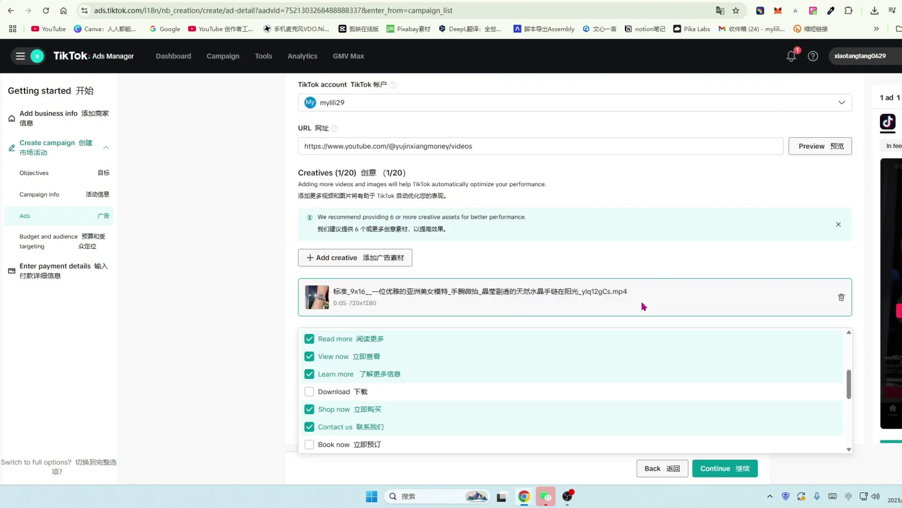
scroll(643, 306, "down", 1)
scroll(578, 282, "down", 2)
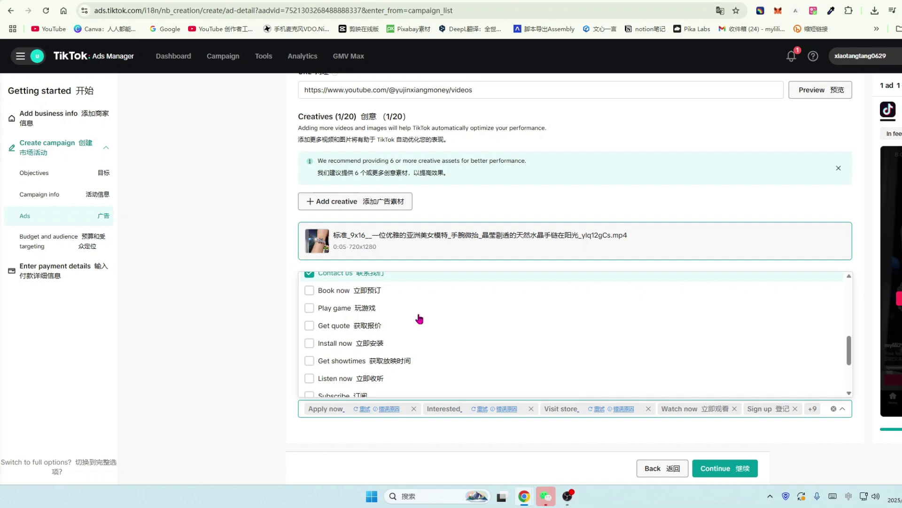
scroll(643, 313, "down", 1)
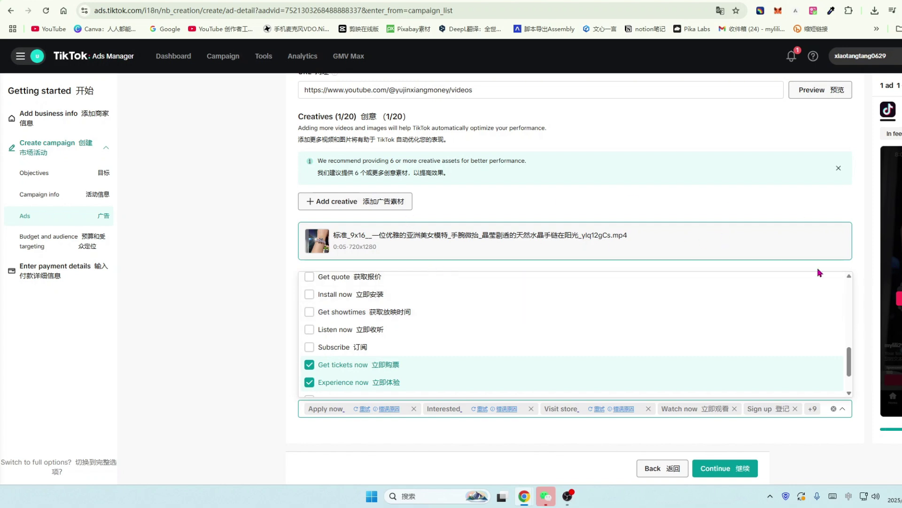
scroll(761, 308, "down", 1)
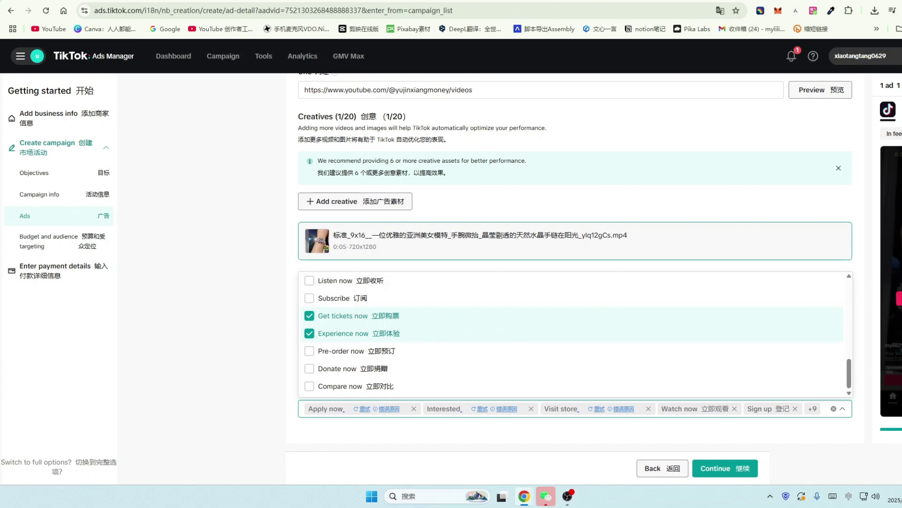
scroll(470, 256, "up", 3)
scroll(444, 269, "down", 3)
Step: Continue to budget and audience targeting and review the targeting and daily budget options
left_click(744, 474)
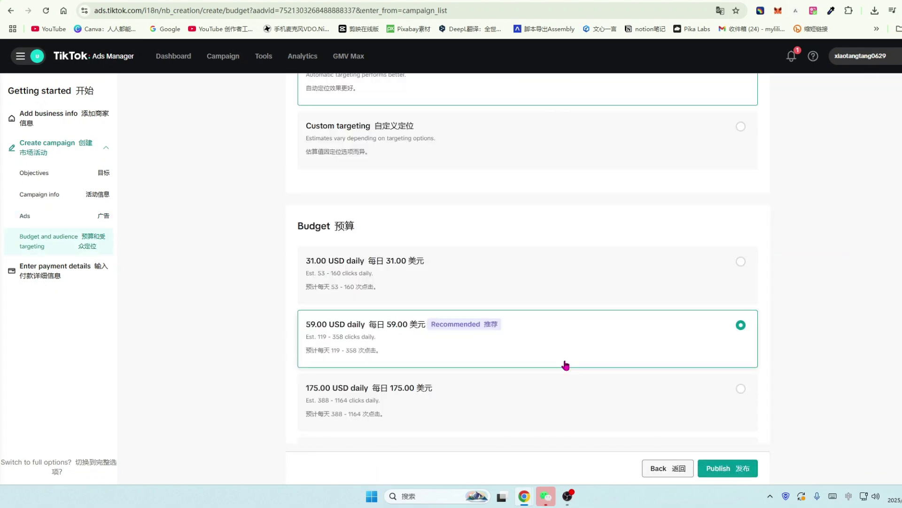
scroll(501, 286, "up", 5)
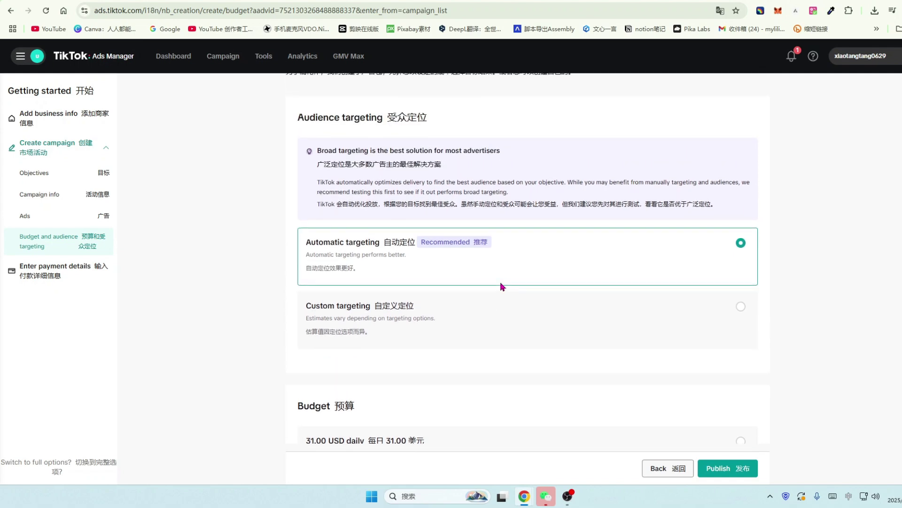
scroll(501, 283, "down", 5)
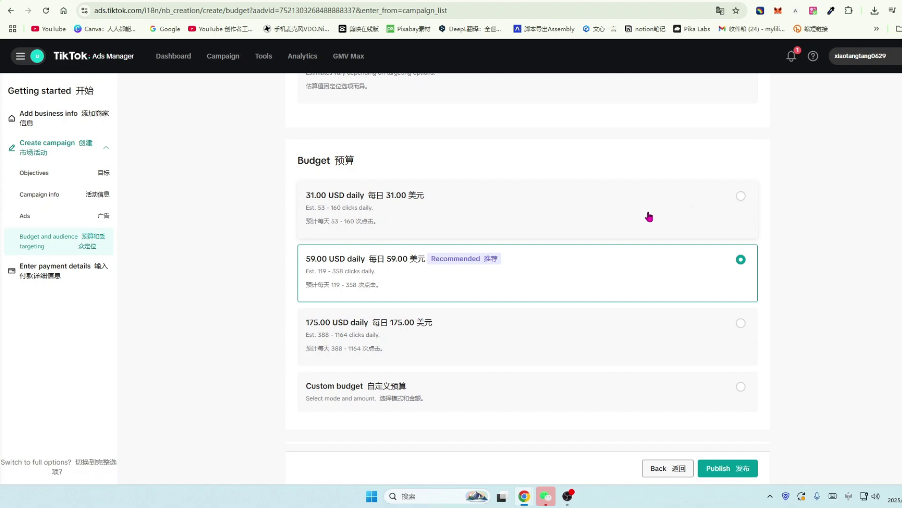
scroll(545, 337, "up", 3)
scroll(547, 327, "up", 1)
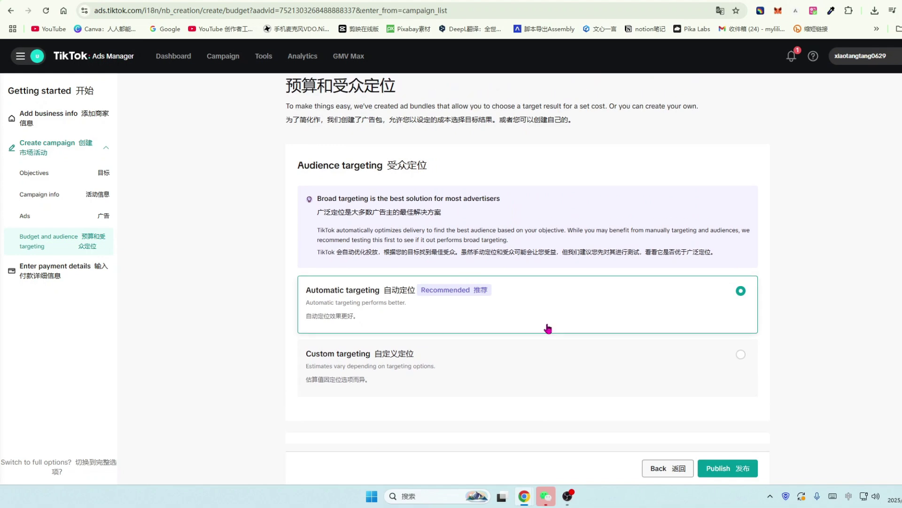
Step: Set the campaign's budget to 31.00 USD daily
scroll(548, 327, "down", 5)
scroll(551, 328, "down", 1)
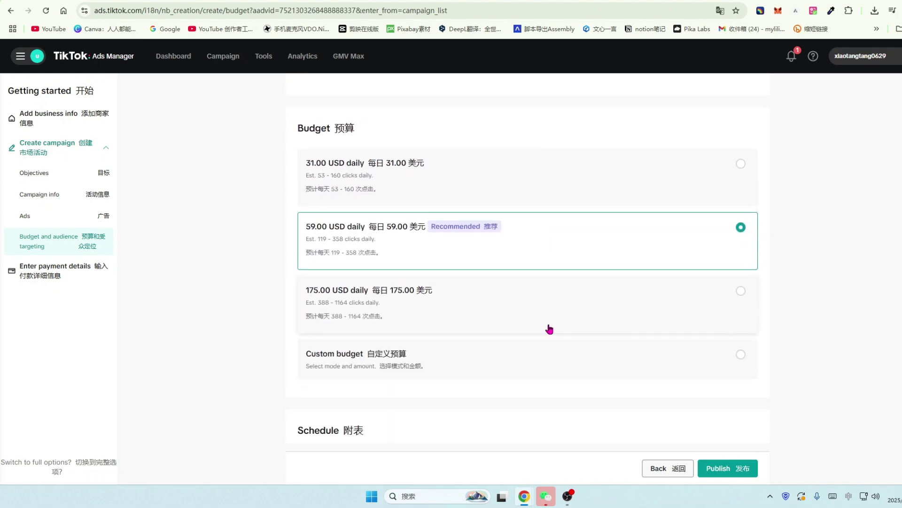
scroll(550, 329, "up", 1)
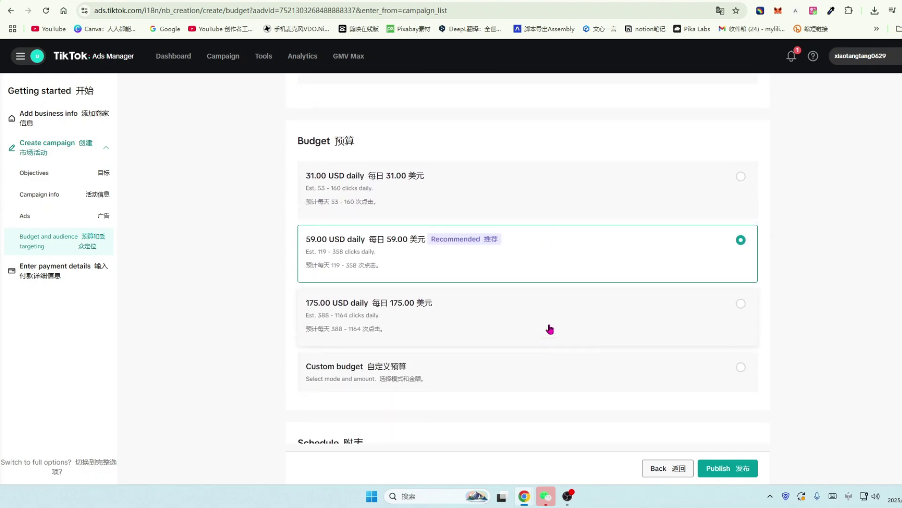
left_click(740, 179)
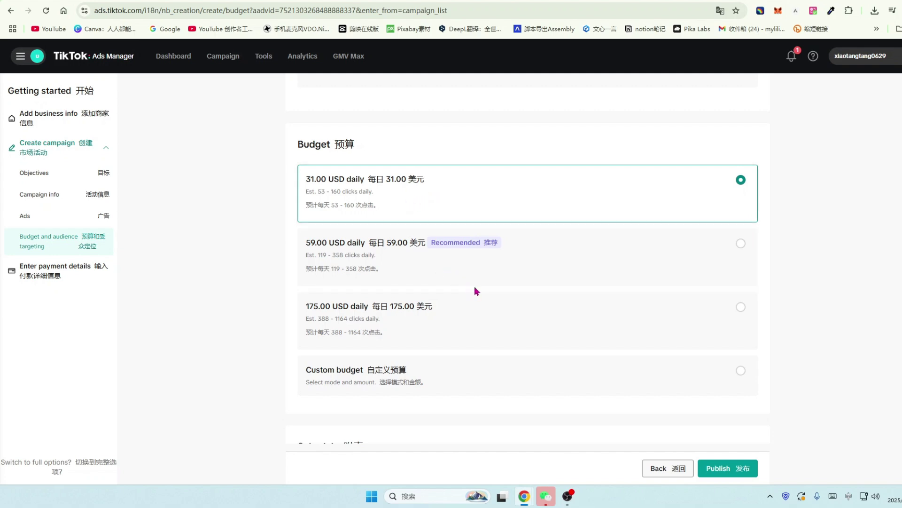
scroll(367, 215, "down", 1)
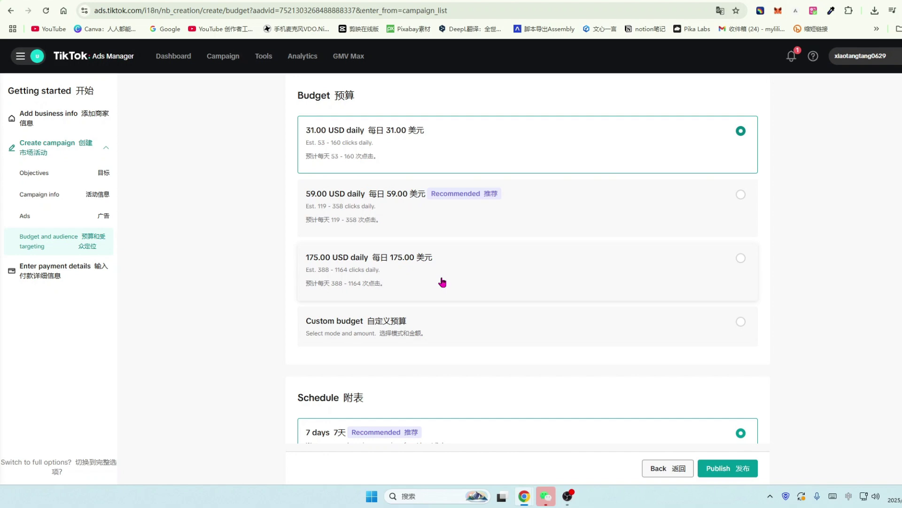
Step: Review the campaign's budget choices and custom schedule settings, keeping the recommended 7-day schedule selected
scroll(451, 277, "down", 1)
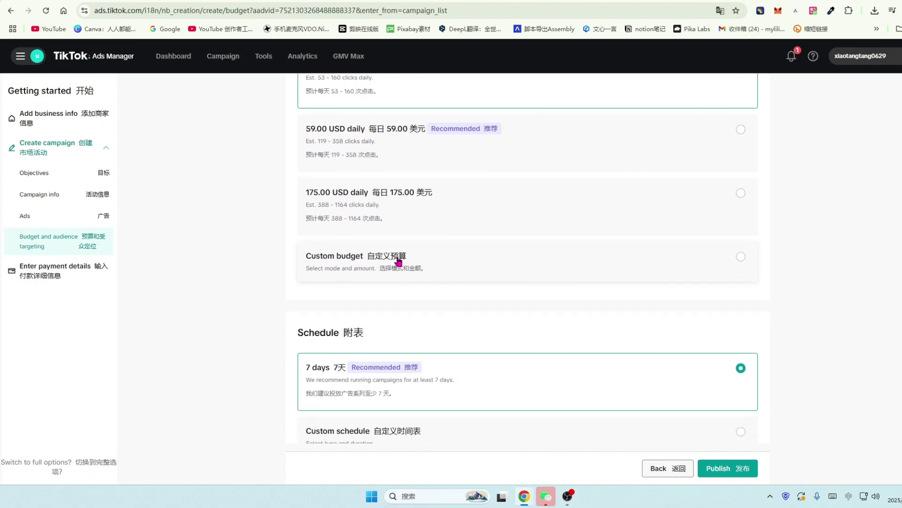
scroll(513, 285, "down", 2)
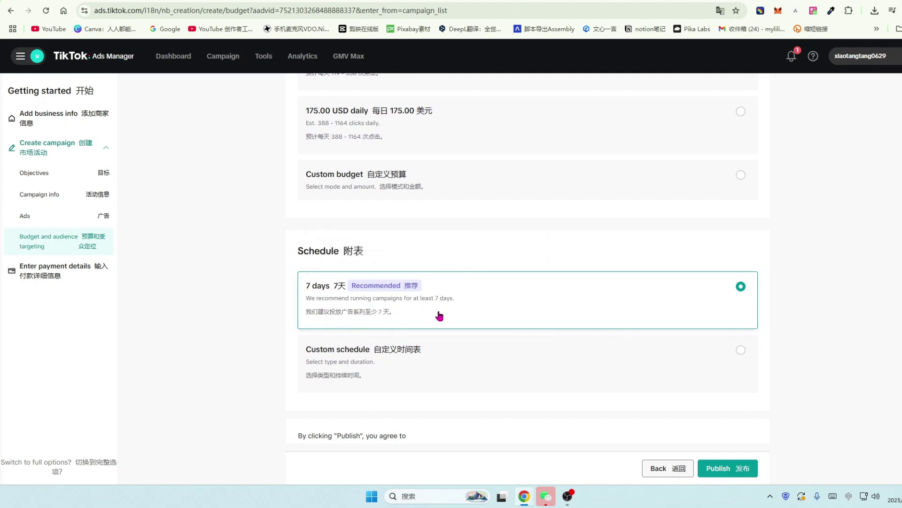
scroll(442, 312, "down", 1)
mouse_move(427, 249)
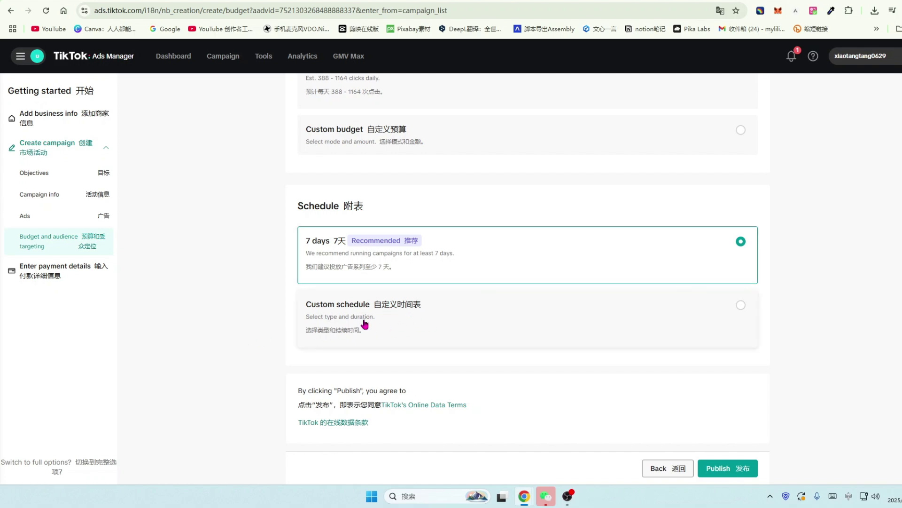
left_click(741, 306)
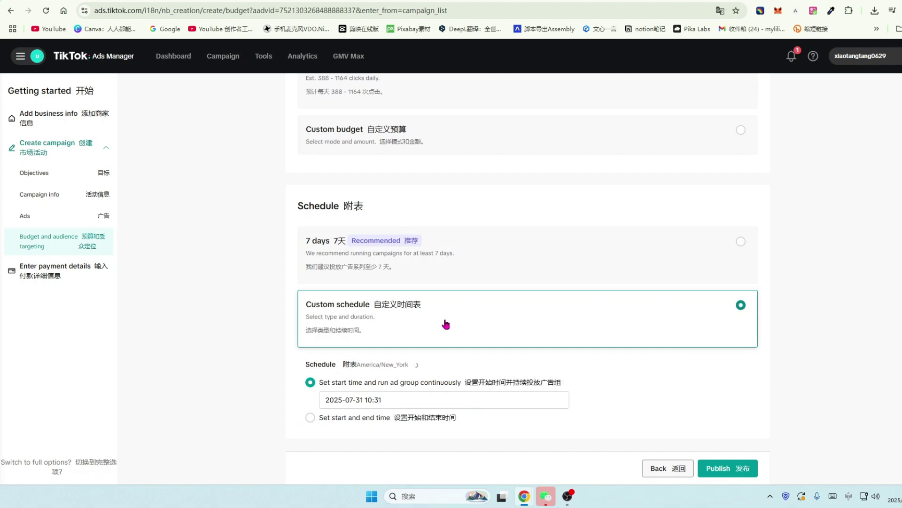
scroll(445, 323, "down", 2)
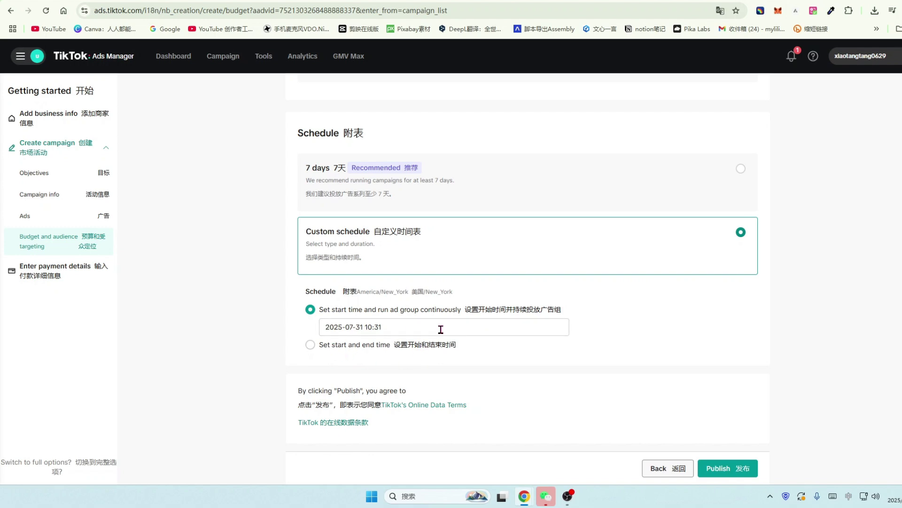
left_click(742, 168)
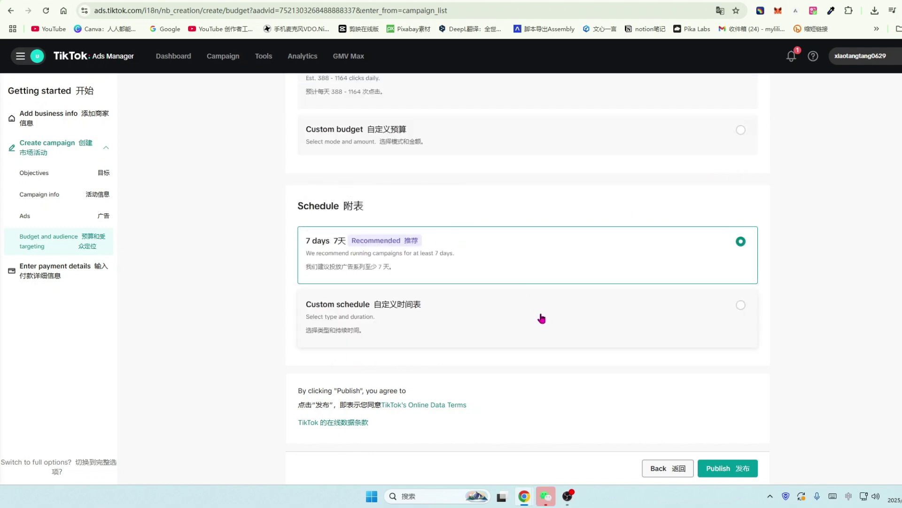
Step: Publish the campaign and submit a 100 USD balance top-up, closing the payment method selection without paying
left_click(729, 469)
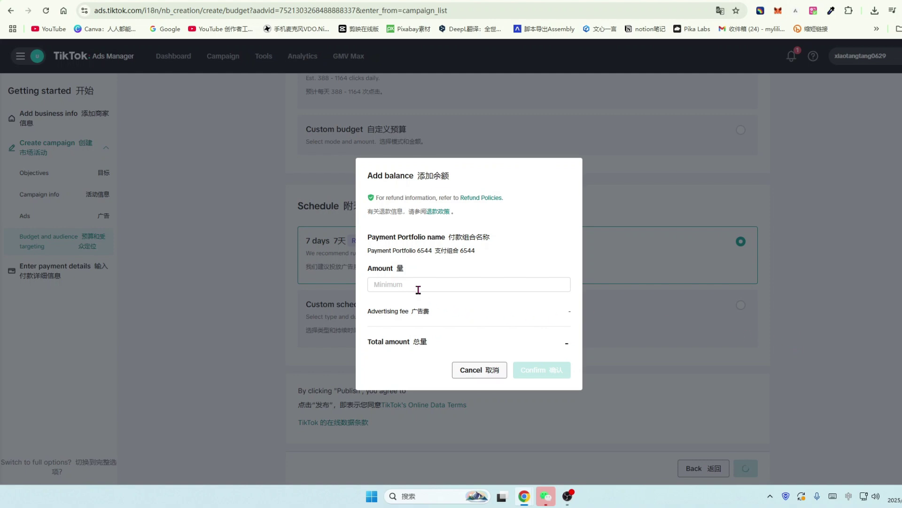
left_click(397, 287)
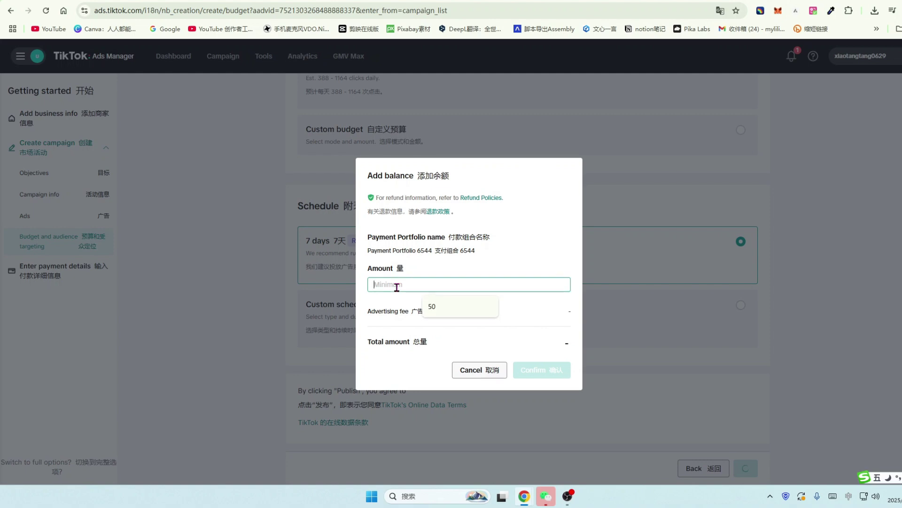
type("100")
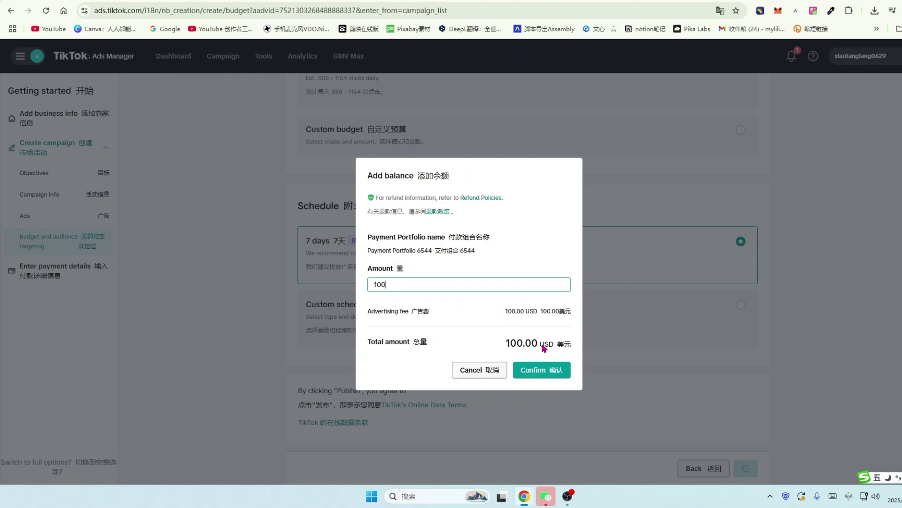
left_click(549, 373)
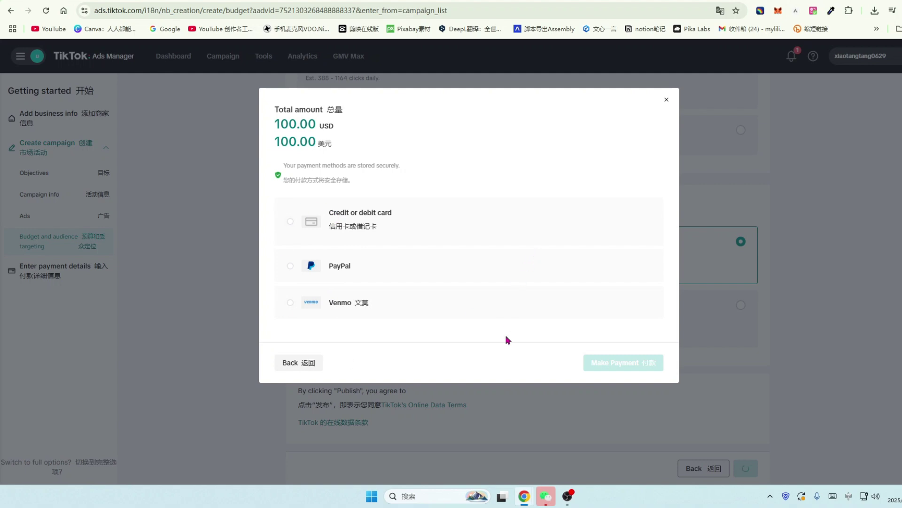
left_click(664, 98)
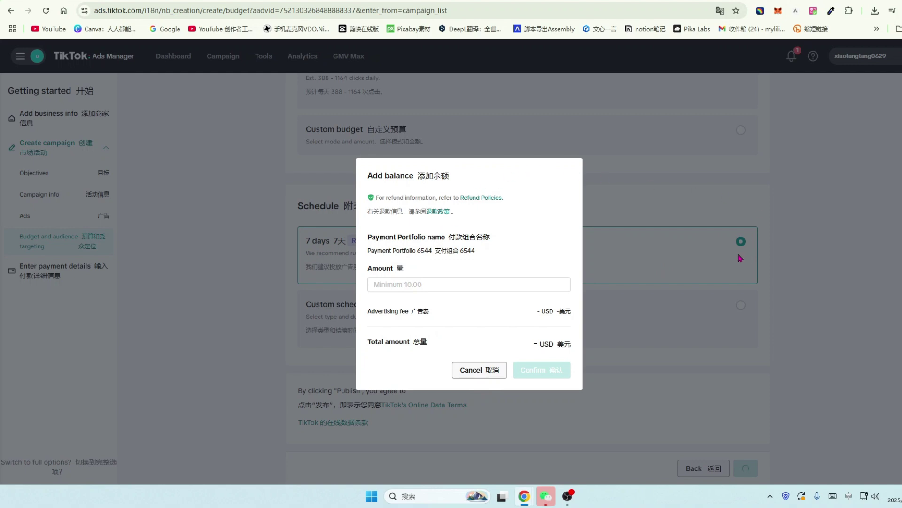
Step: Enter a balance top-up amount of 220 USD and cancel adding the balance
left_click(387, 282)
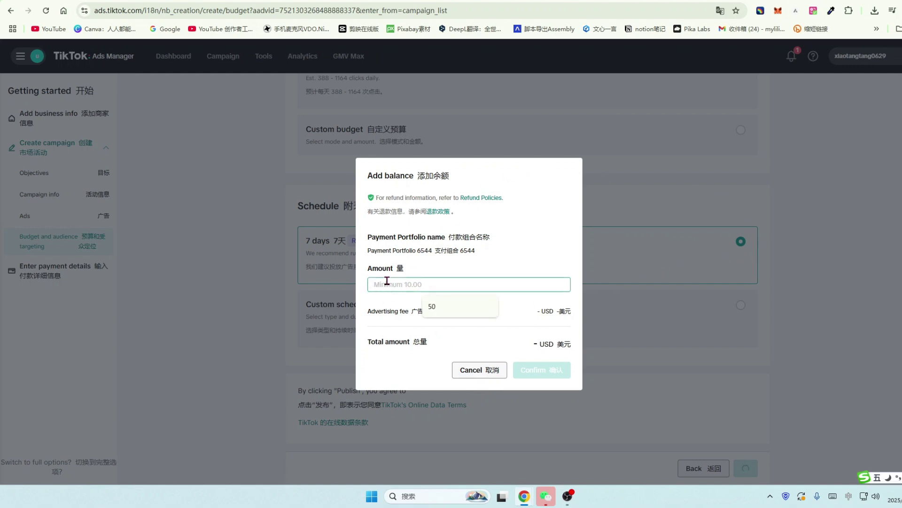
type("2200")
key("BackSpace")
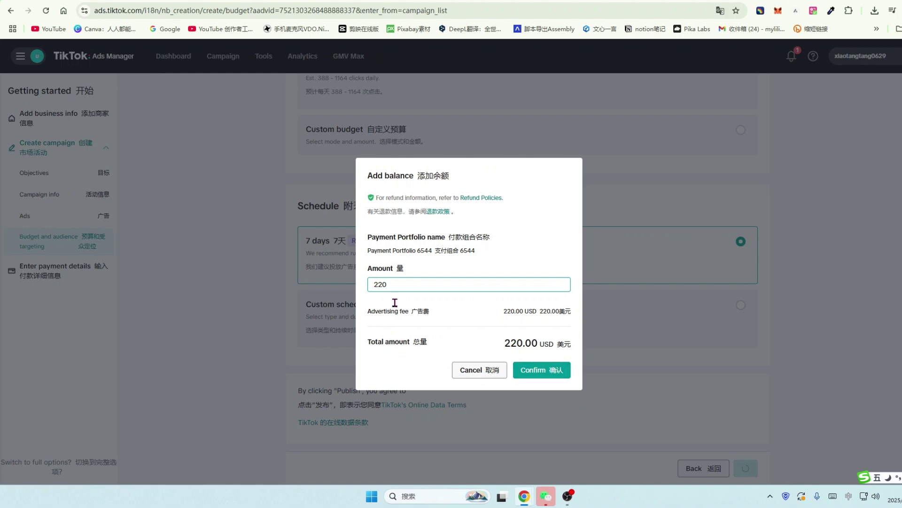
left_click(480, 368)
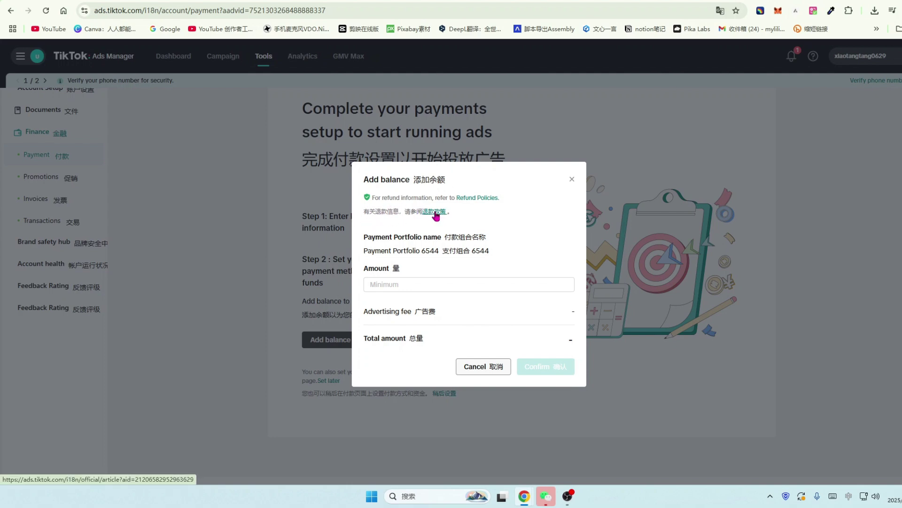
Step: Open the Refund Policies page, translate it into bilingual English and Chinese, and highlight the conditions for refunds on closed accounts
left_click(436, 215)
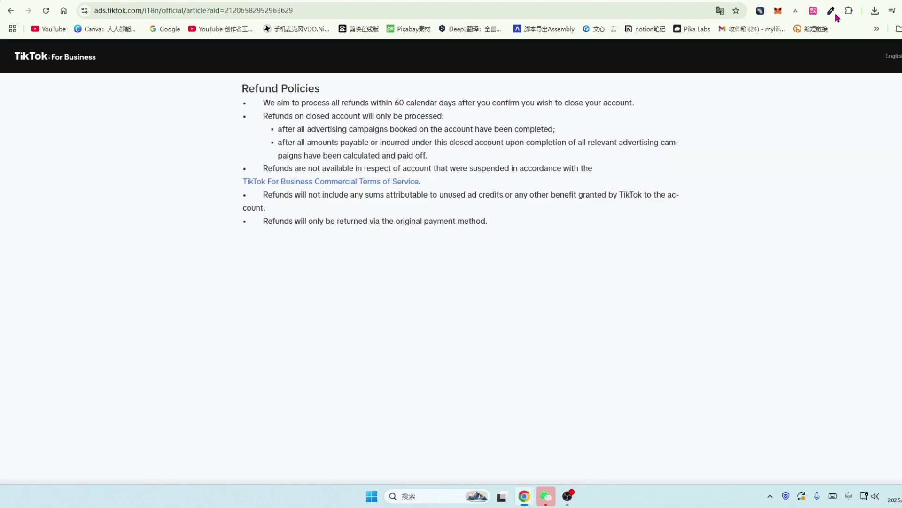
left_click(815, 12)
left_click(775, 120)
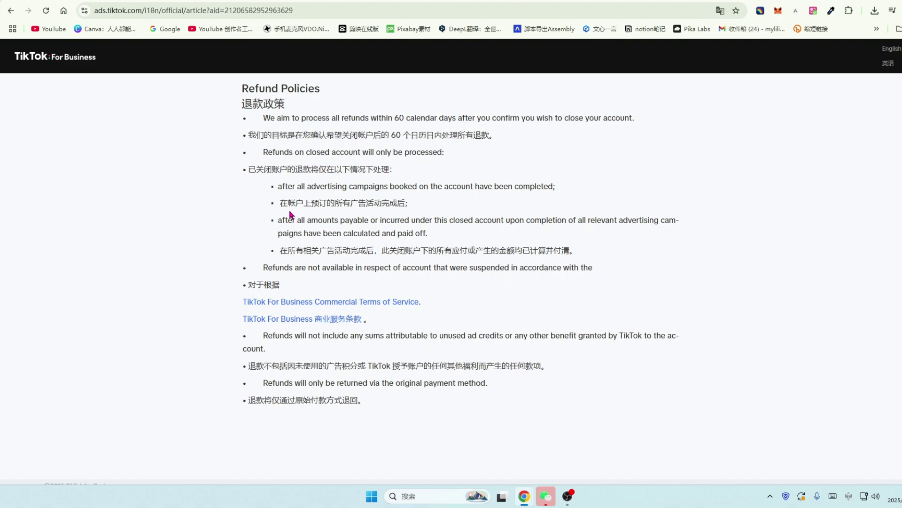
left_click_drag(281, 203, 426, 206)
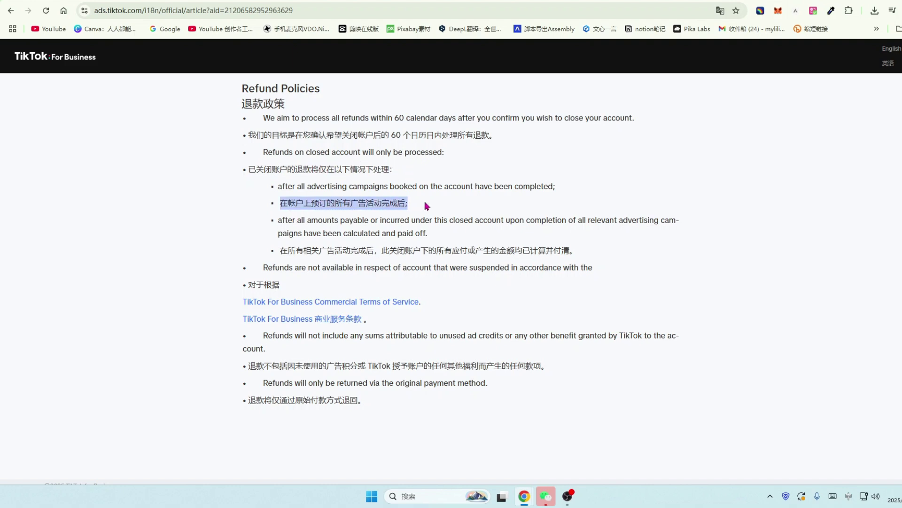
left_click_drag(281, 250, 582, 254)
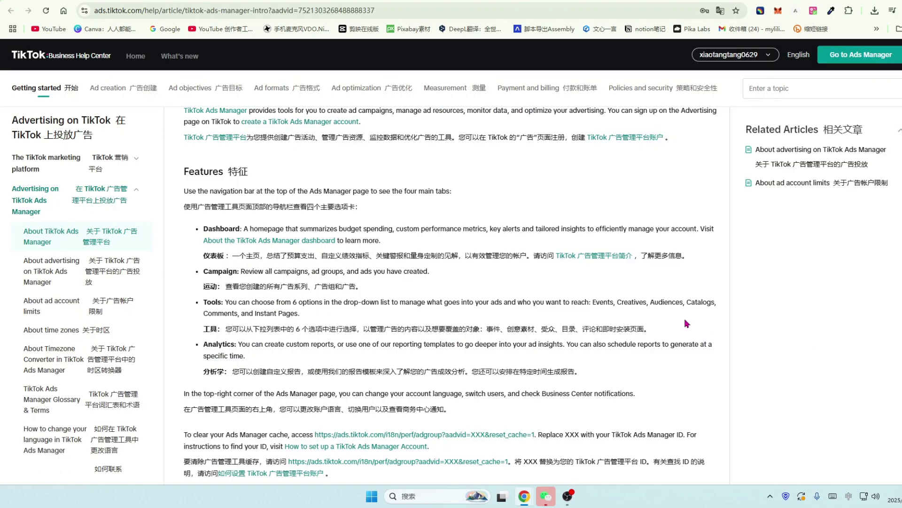
Step: Read the Features section of the TikTok Ads Manager introduction in the Business Help Center
scroll(686, 263, "down", 1)
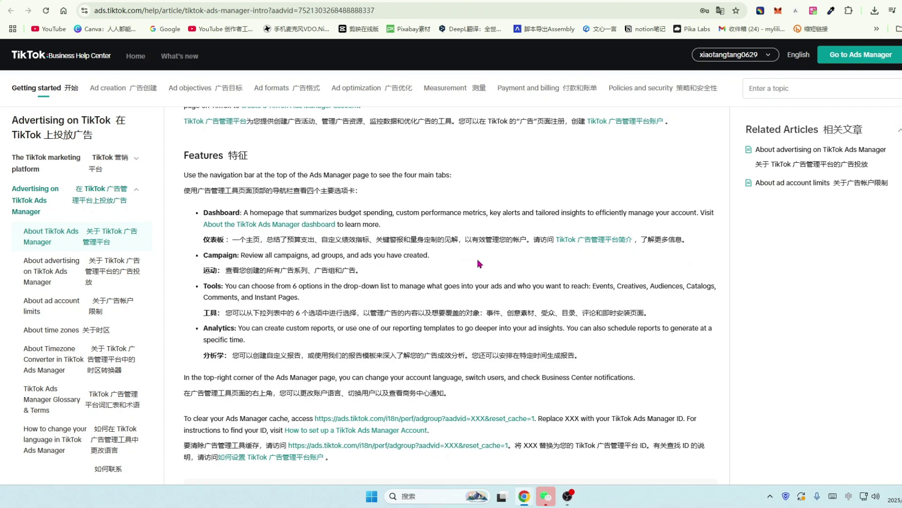
scroll(480, 263, "down", 1)
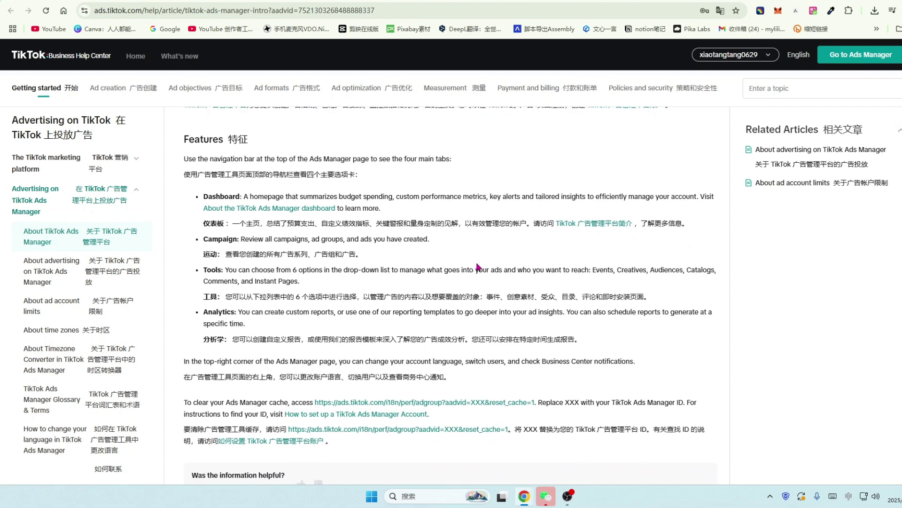
scroll(483, 289, "down", 1)
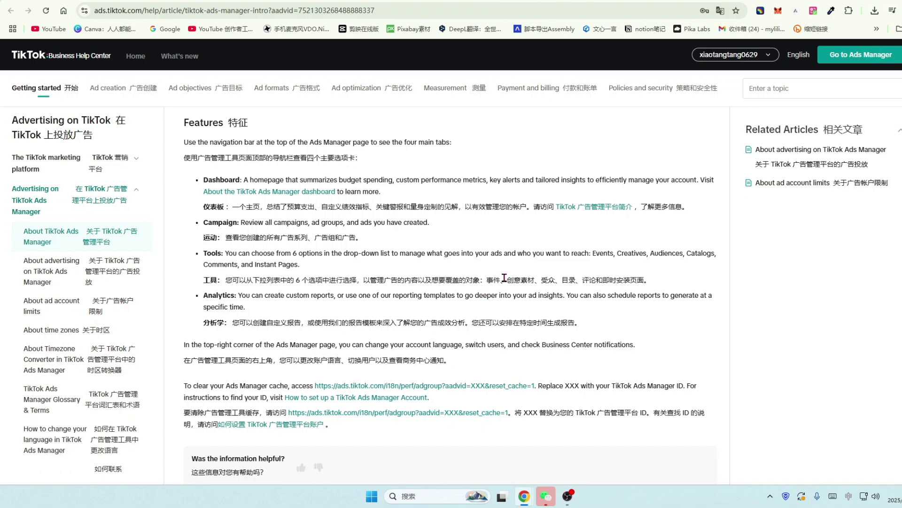
scroll(529, 277, "down", 2)
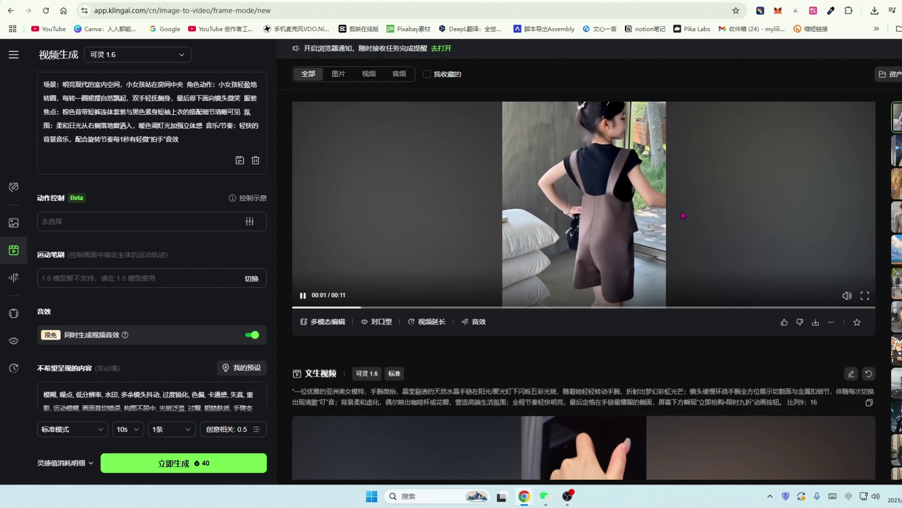
Step: Examine the help article's table of TikTok account types, comparing their definitions, intended users, and permissions and login methods
scroll(808, 282, "down", 5)
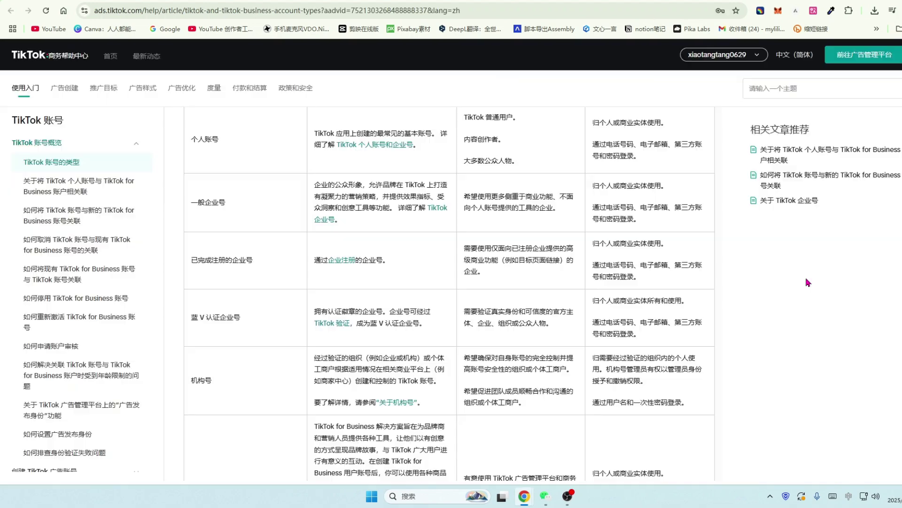
scroll(808, 282, "up", 1)
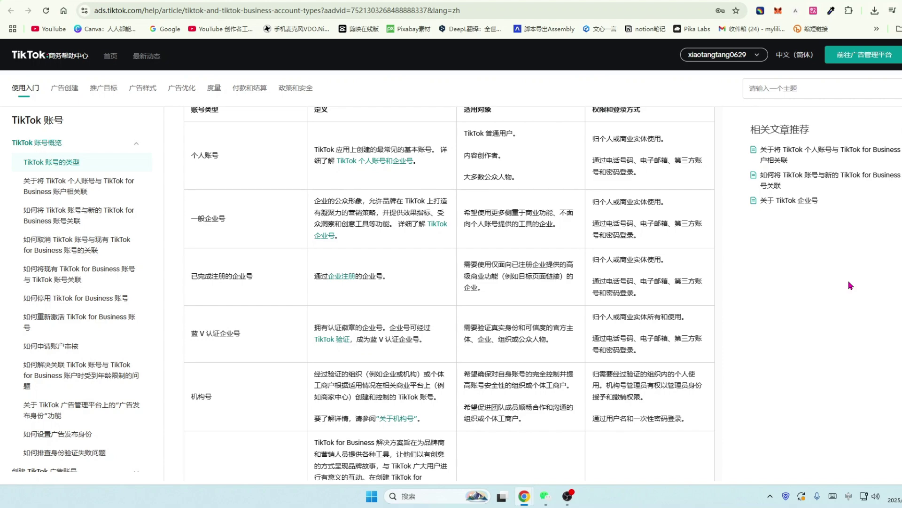
scroll(357, 263, "up", 1)
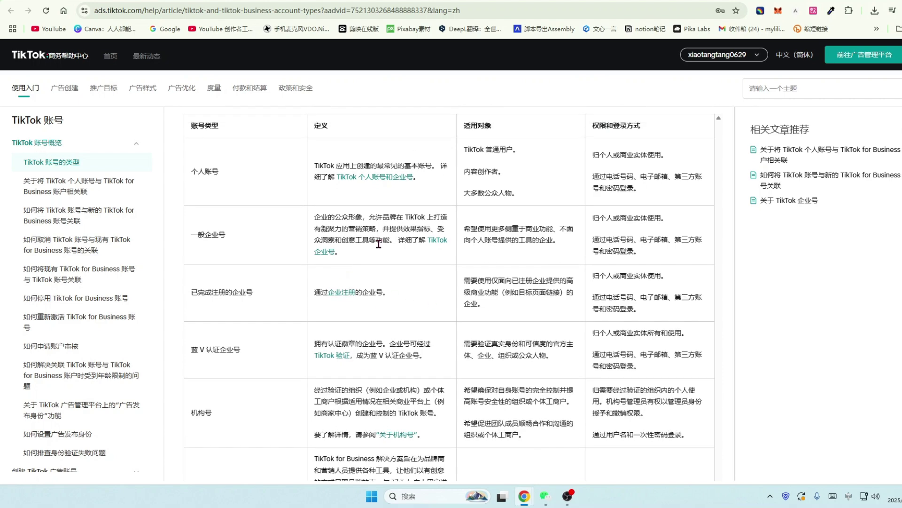
scroll(421, 258, "down", 2)
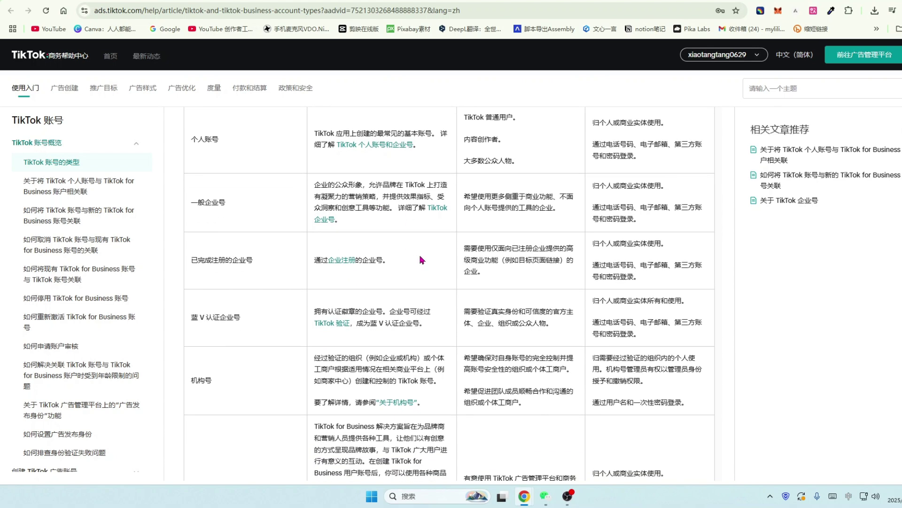
scroll(263, 188, "down", 1)
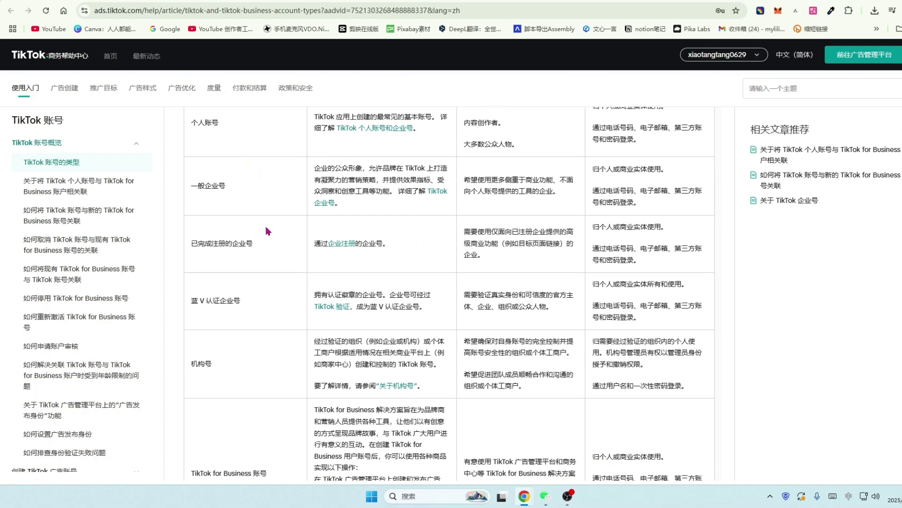
scroll(271, 254, "down", 1)
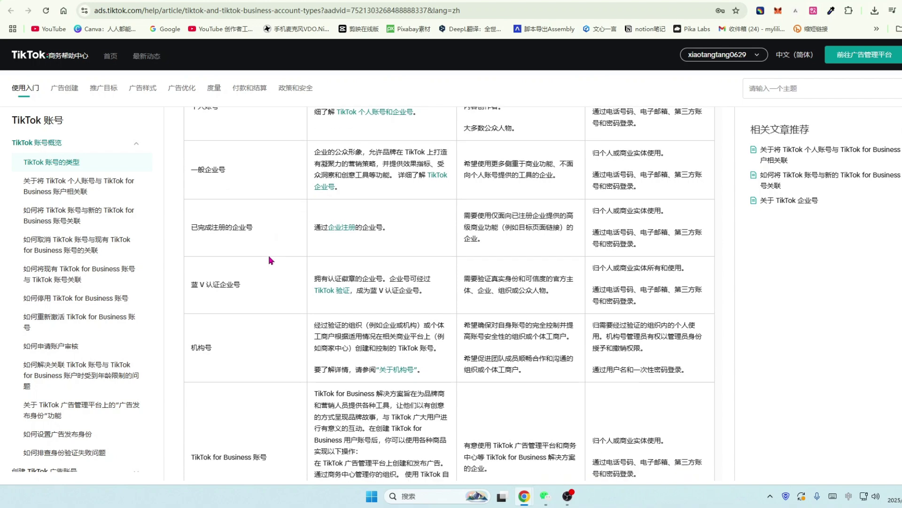
scroll(261, 292, "down", 6)
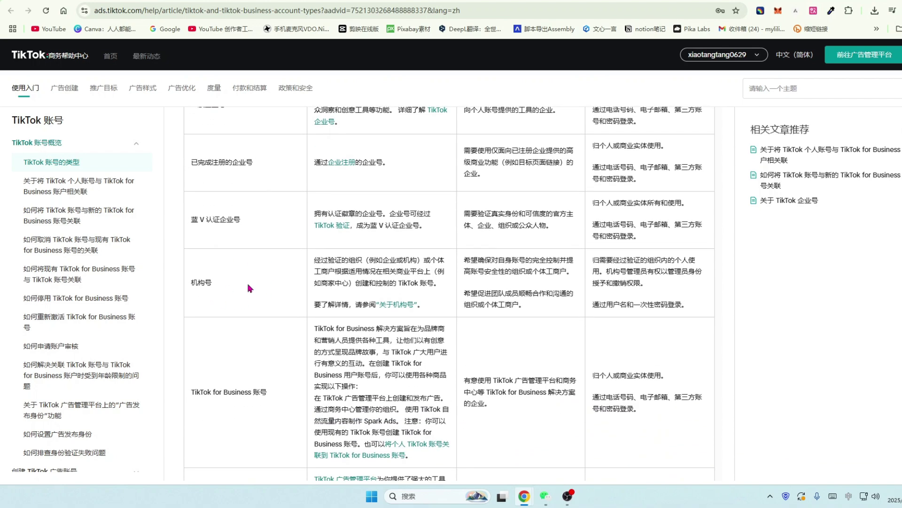
scroll(280, 294, "down", 3)
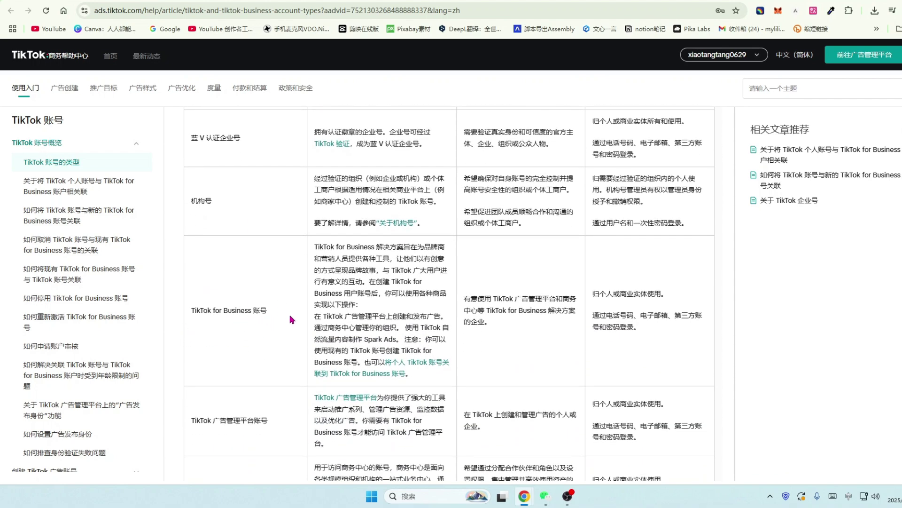
scroll(291, 315, "down", 5)
scroll(244, 348, "down", 5)
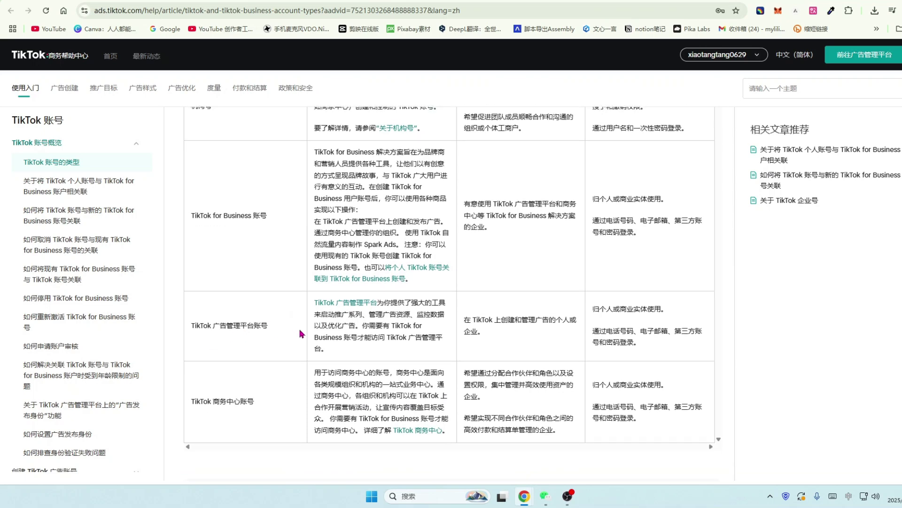
scroll(467, 345, "up", 5)
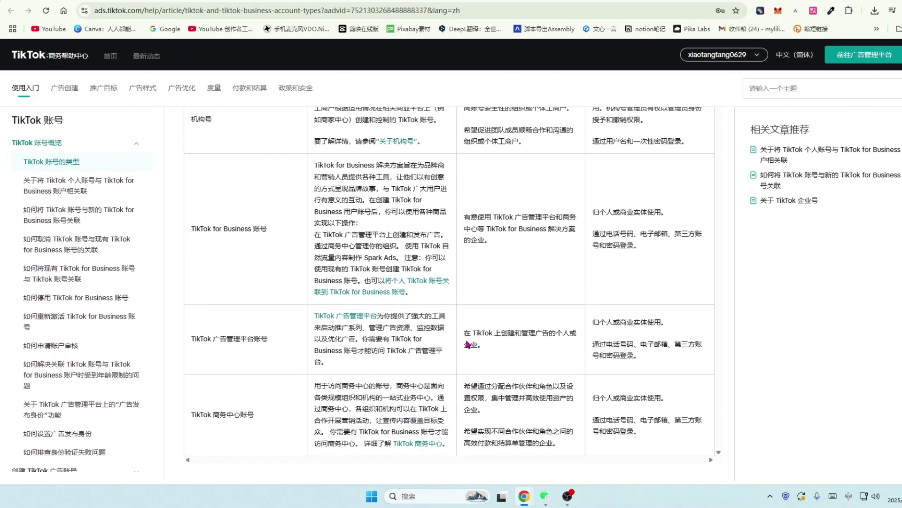
scroll(468, 344, "up", 2)
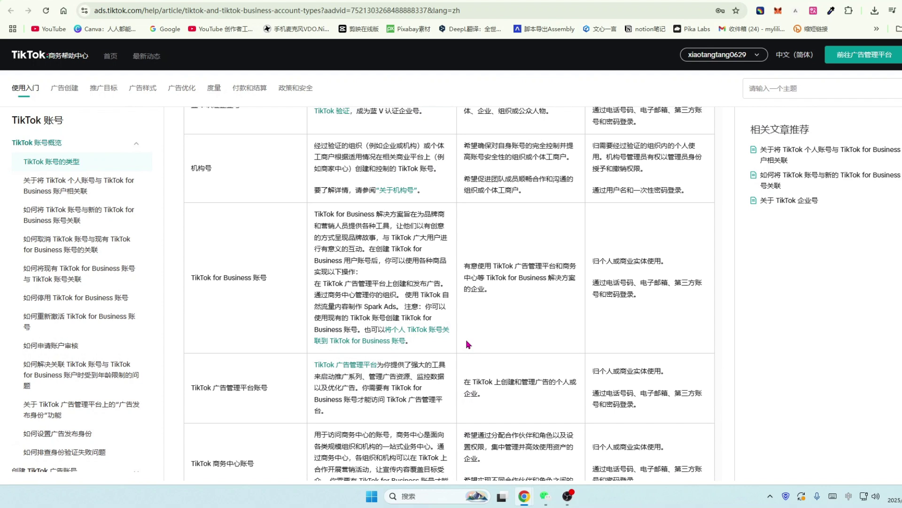
scroll(490, 293, "up", 8)
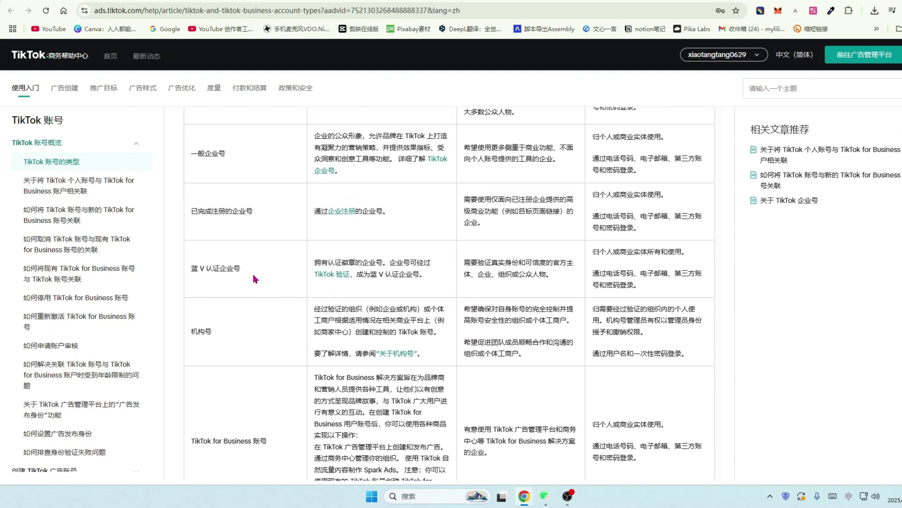
scroll(255, 279, "up", 7)
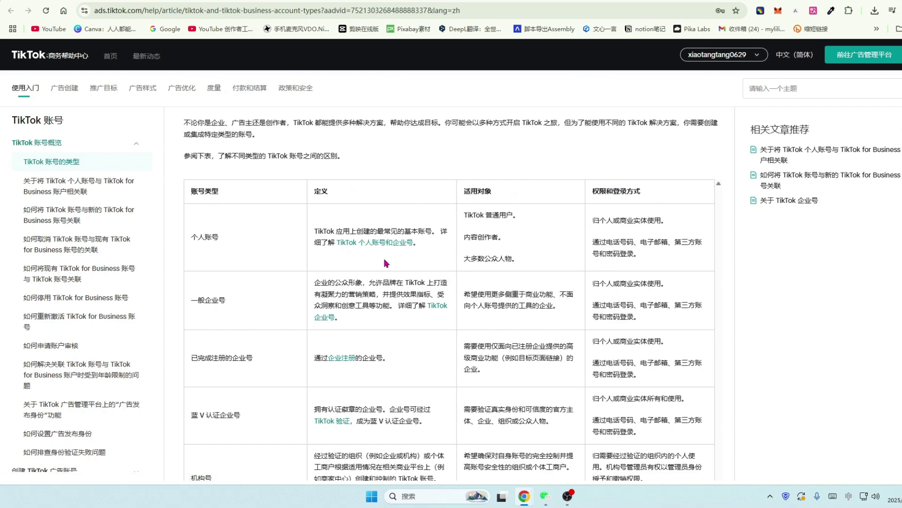
Step: Review the personal account row of the account types table, highlighting its email and password login methods
scroll(271, 273, "down", 1)
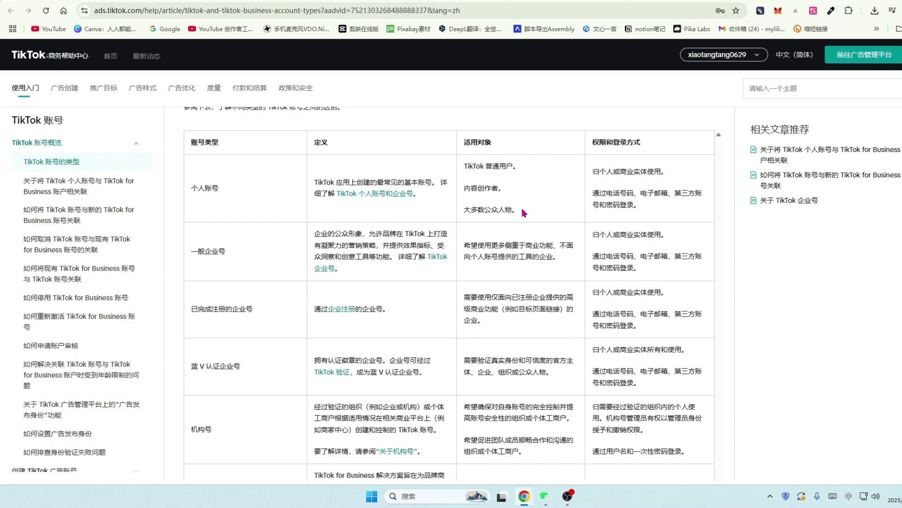
scroll(202, 190, "down", 1)
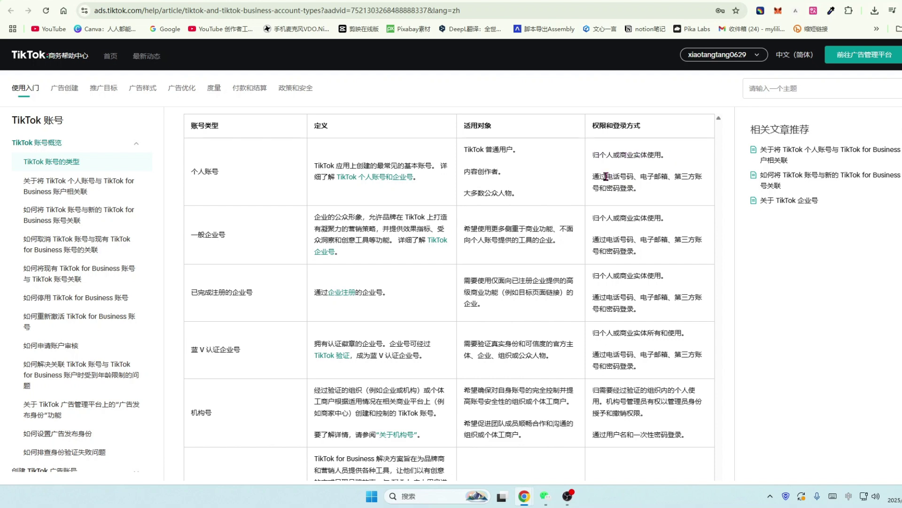
left_click_drag(606, 176, 676, 178)
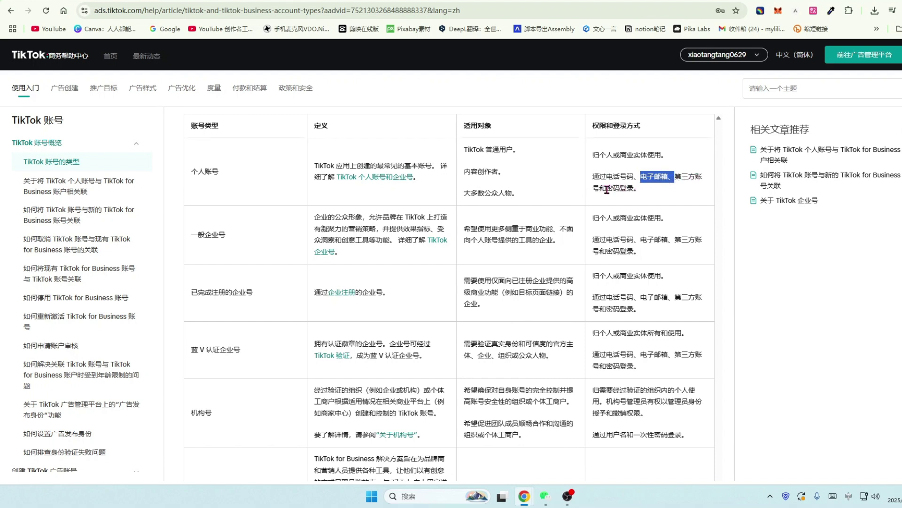
left_click_drag(607, 190, 636, 190)
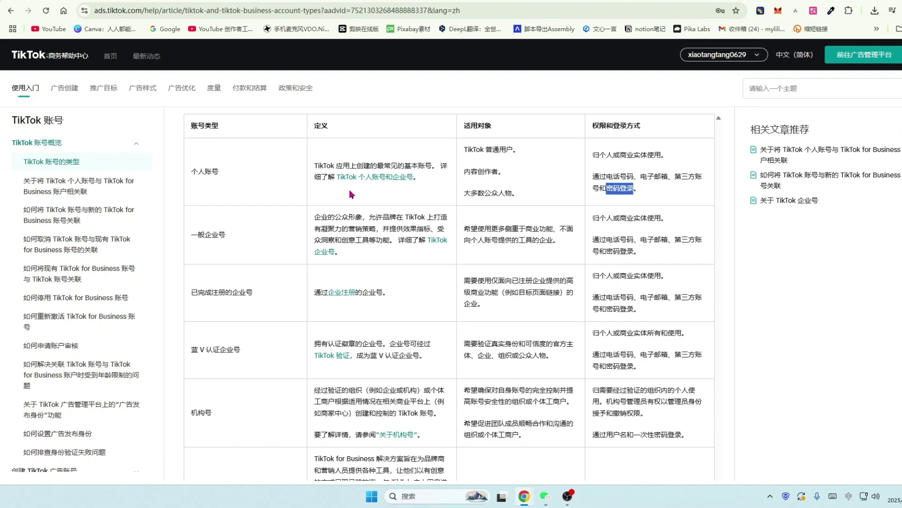
Step: Highlight the personal and general business account names in the table, plus the general business account's definition
left_click_drag(191, 235, 228, 238)
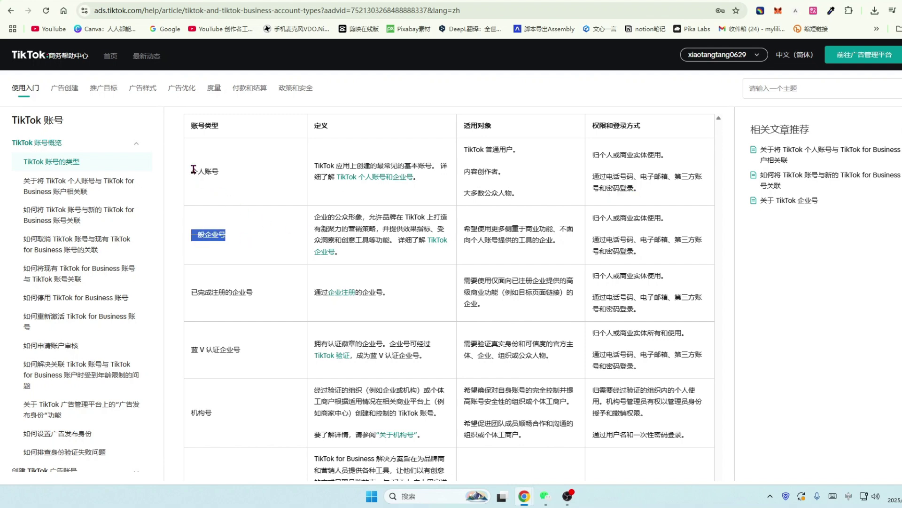
left_click_drag(192, 171, 234, 179)
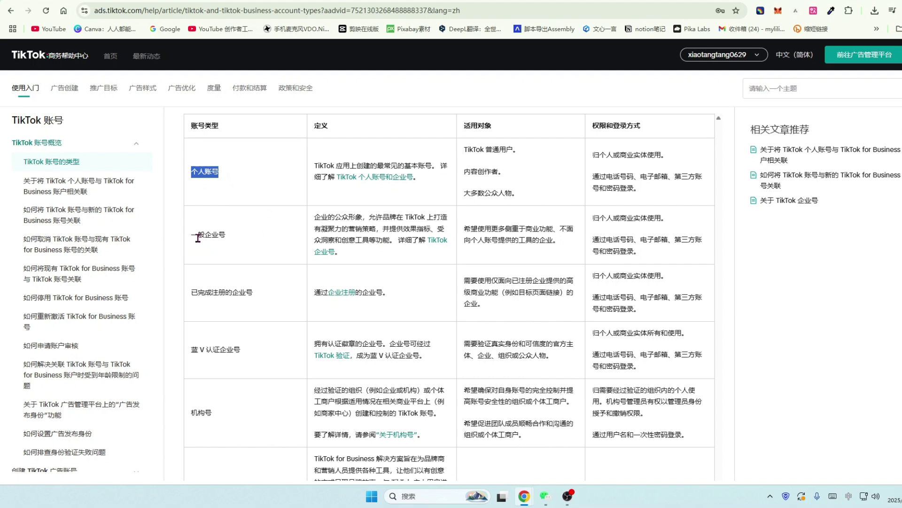
left_click_drag(193, 237, 237, 240)
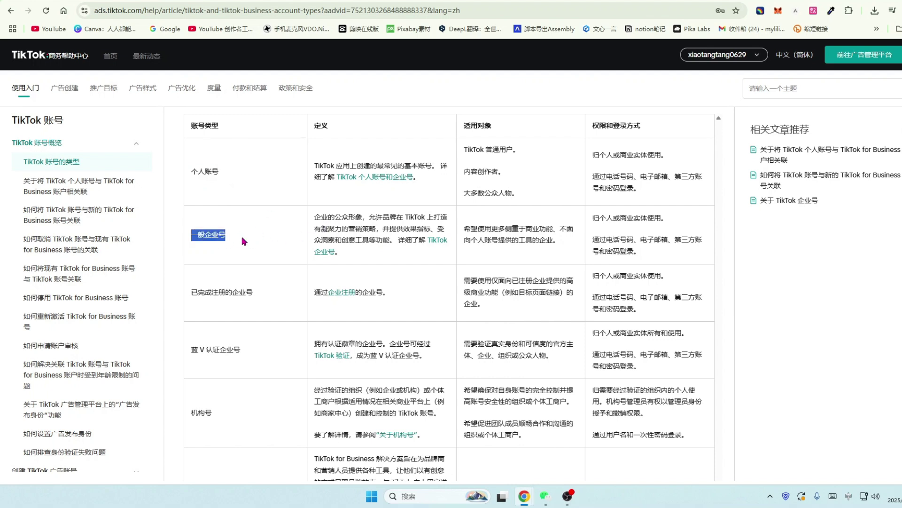
left_click_drag(314, 217, 363, 252)
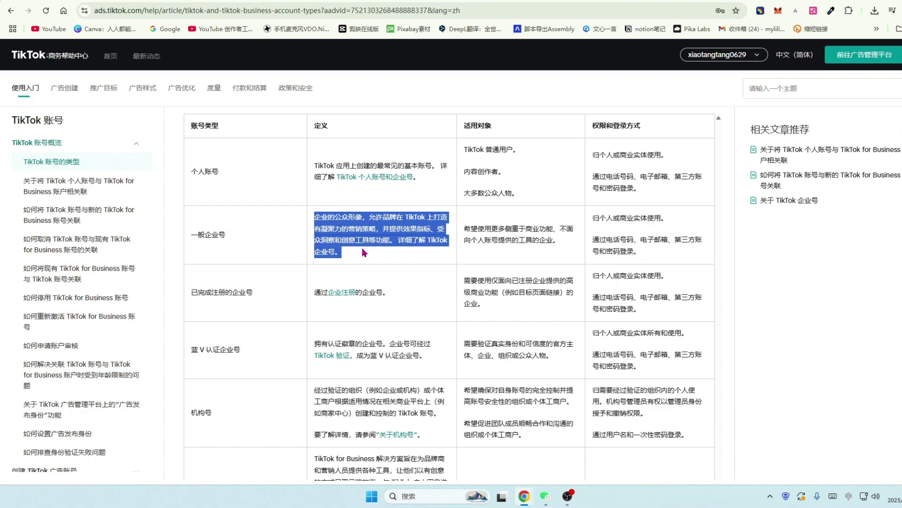
Step: Review the registered and blue V verified business account rows, highlighting their names and who the blue V account is intended for
scroll(228, 245, "down", 1)
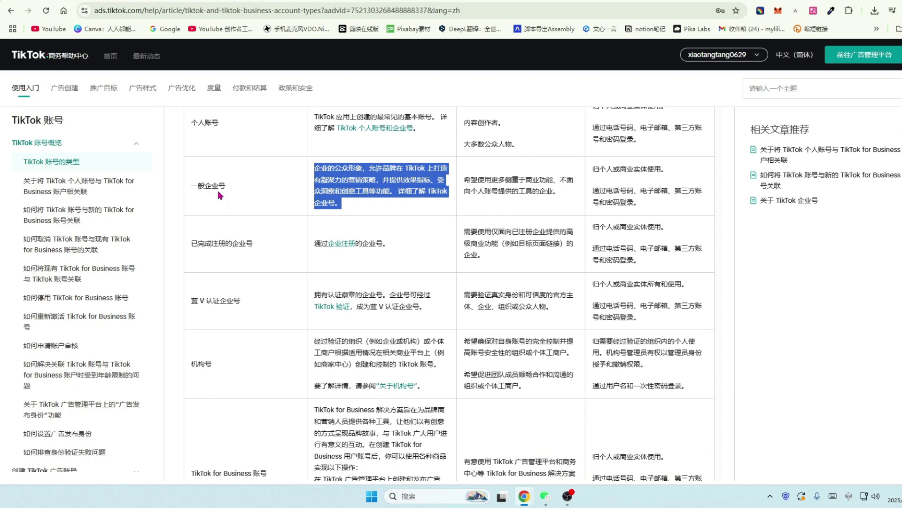
left_click_drag(205, 185, 234, 187)
left_click_drag(194, 242, 200, 243)
left_click(203, 190)
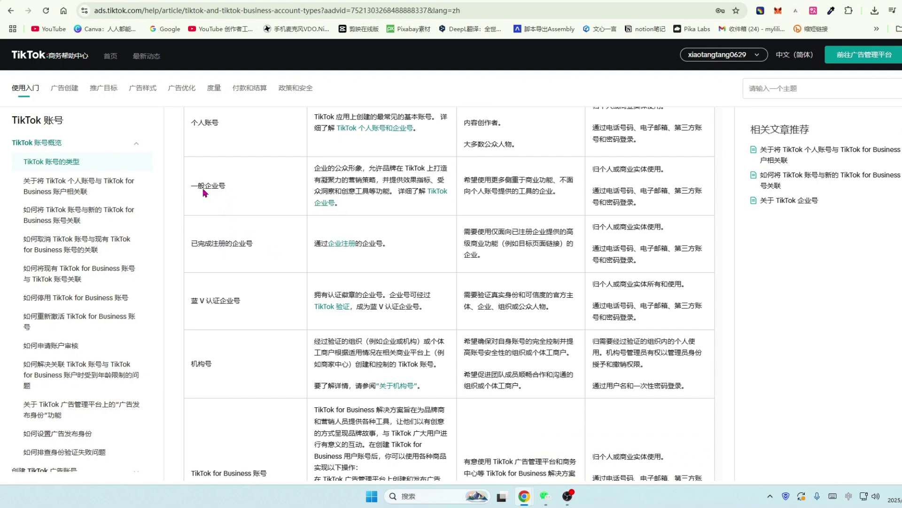
left_click_drag(203, 189, 240, 188)
left_click_drag(197, 240, 258, 244)
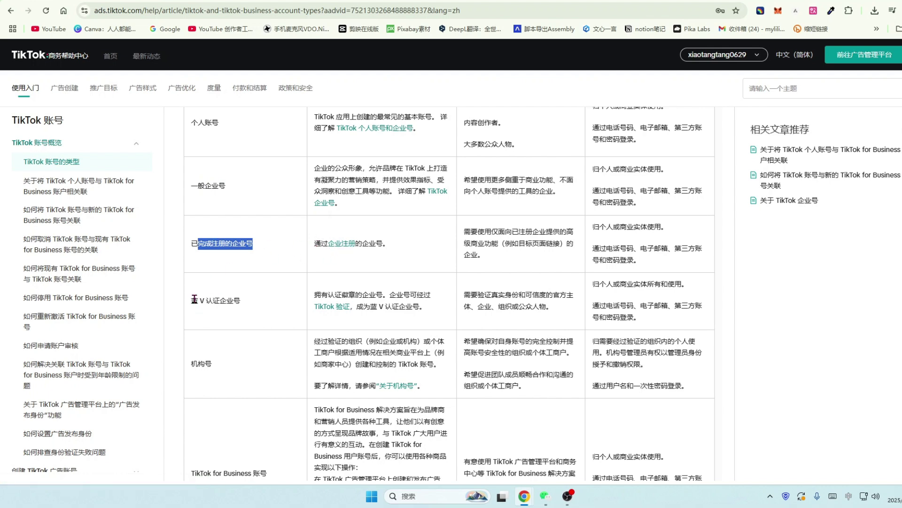
left_click_drag(193, 299, 258, 303)
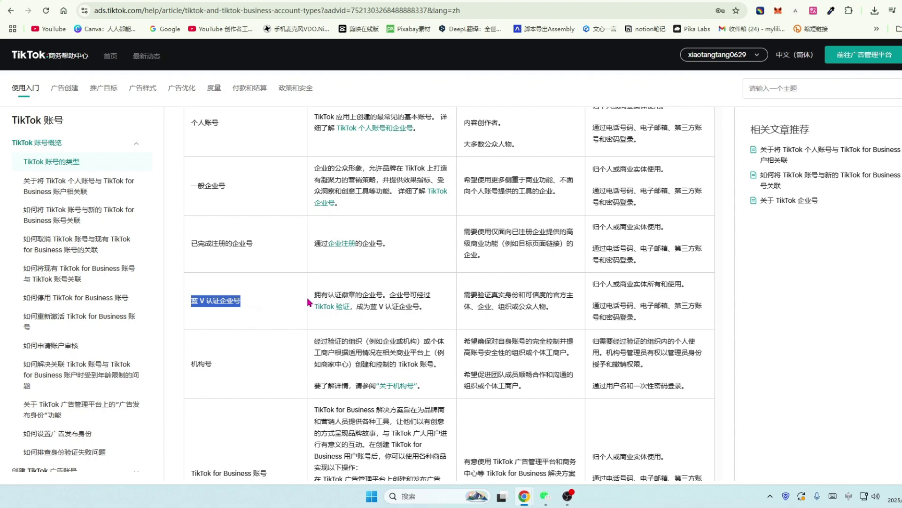
left_click_drag(314, 296, 551, 304)
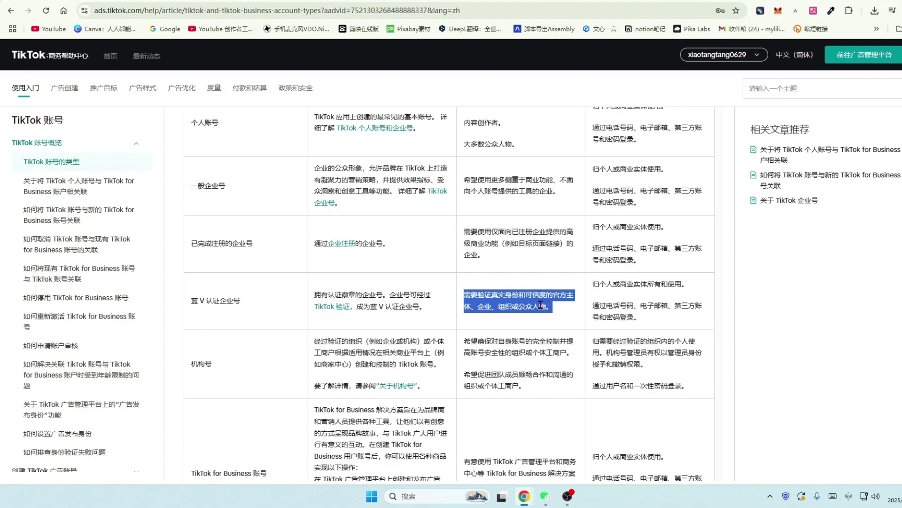
Step: Highlight the organization account's name and the part of its definition covering individual merchants and commerce platforms
scroll(242, 261, "down", 1)
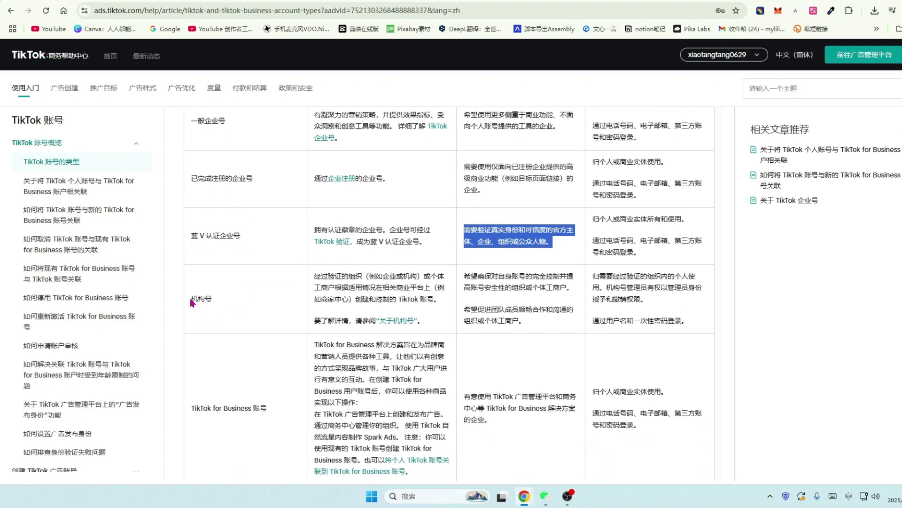
left_click_drag(191, 300, 231, 302)
scroll(235, 301, "down", 1)
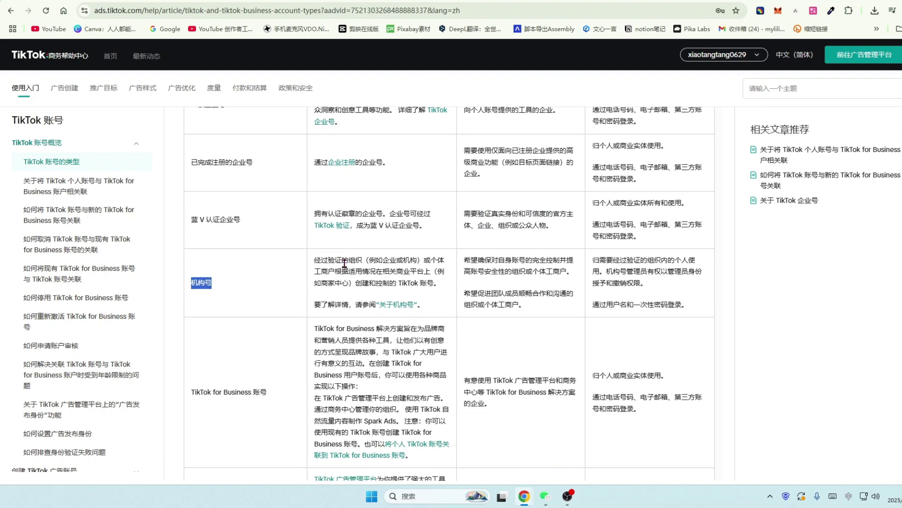
left_click_drag(382, 260, 433, 283)
mouse_move(249, 87)
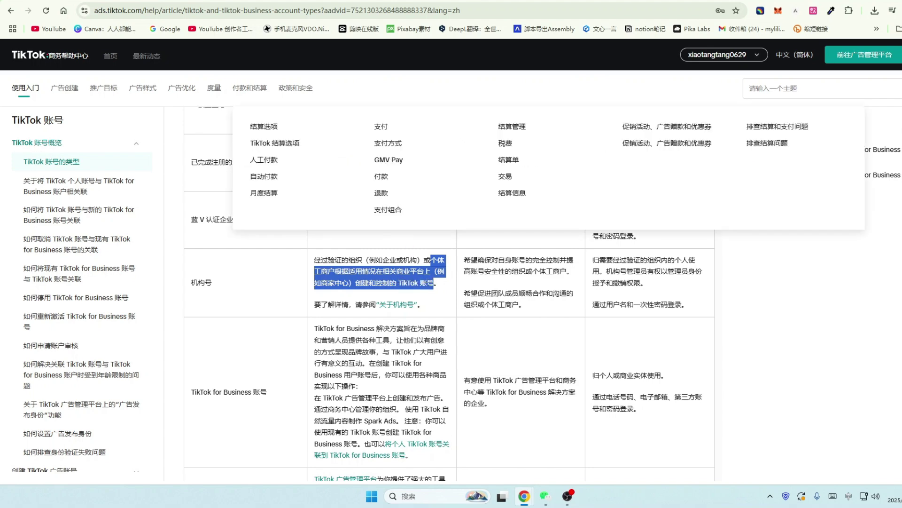
Step: Review the TikTok for Business account row, highlighting its name and the supported operations such as publishing ads
scroll(192, 296, "down", 2)
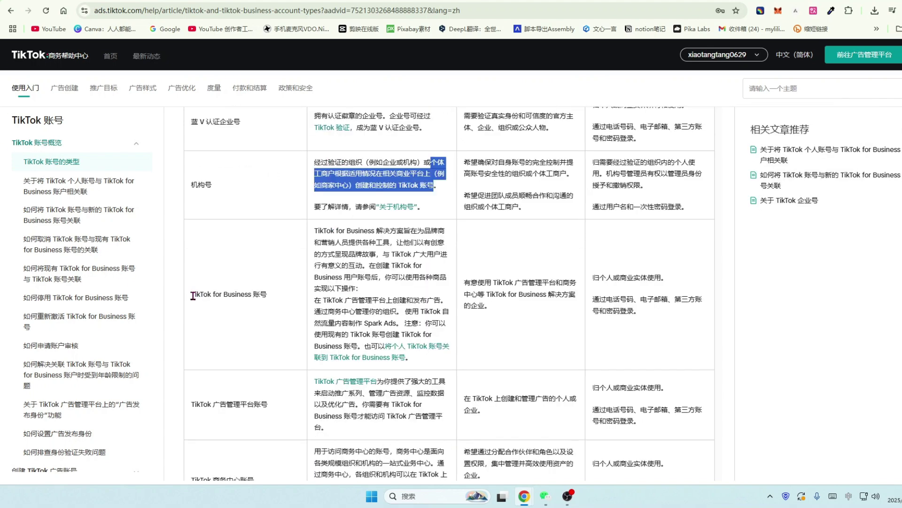
double_click(226, 294)
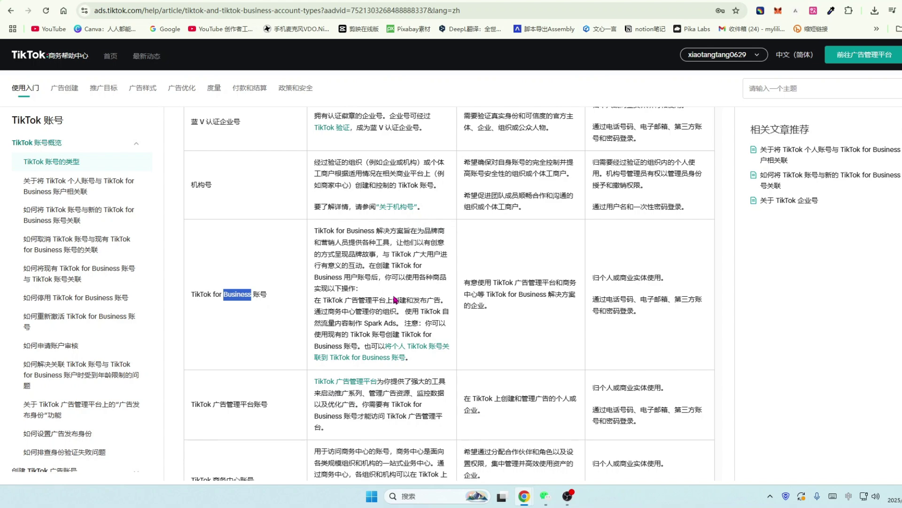
scroll(396, 300, "down", 1)
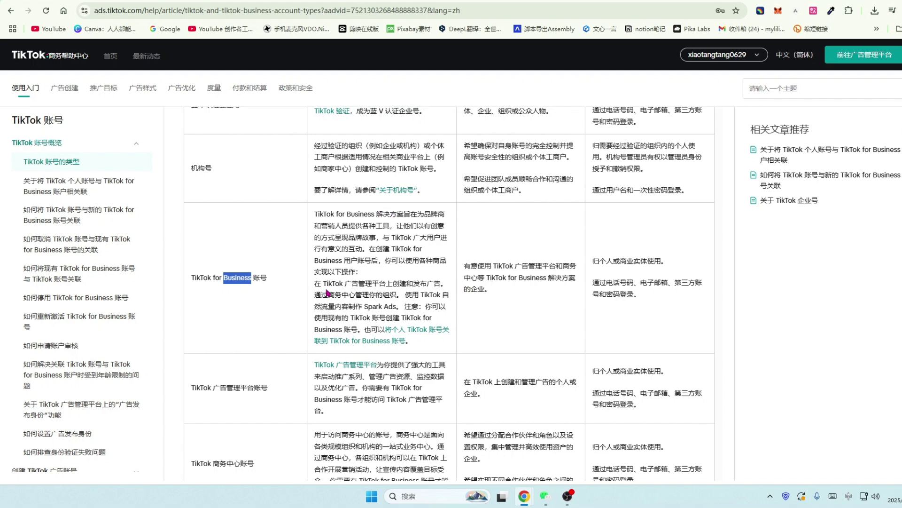
left_click_drag(316, 284, 452, 308)
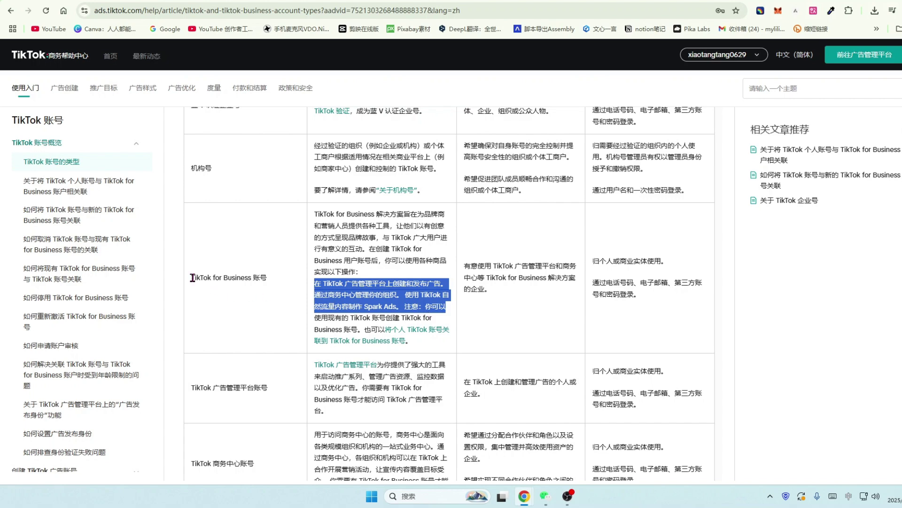
left_click_drag(192, 278, 279, 285)
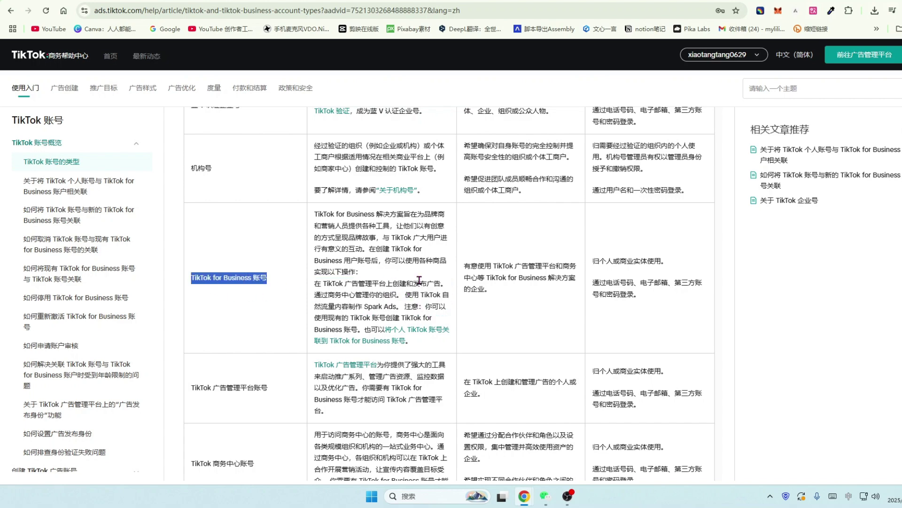
left_click_drag(414, 283, 442, 284)
scroll(443, 284, "down", 1)
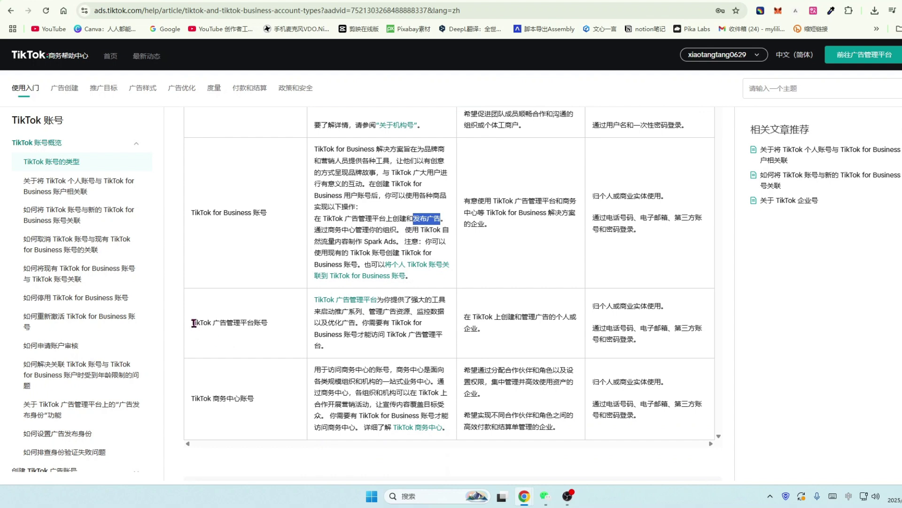
Step: Highlight the TikTok Ads Manager account's name, its campaign management tools, and its access requirement
left_click_drag(191, 322, 284, 325)
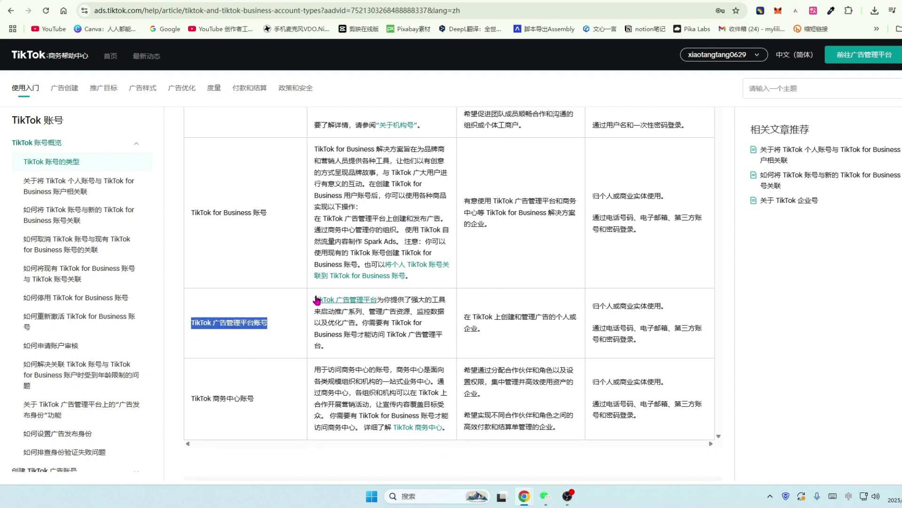
left_click_drag(391, 299, 412, 324)
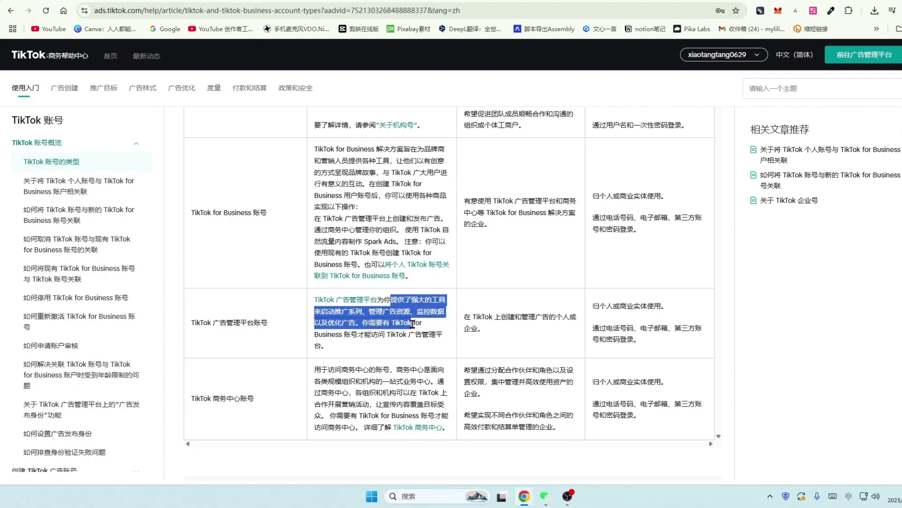
left_click(360, 335)
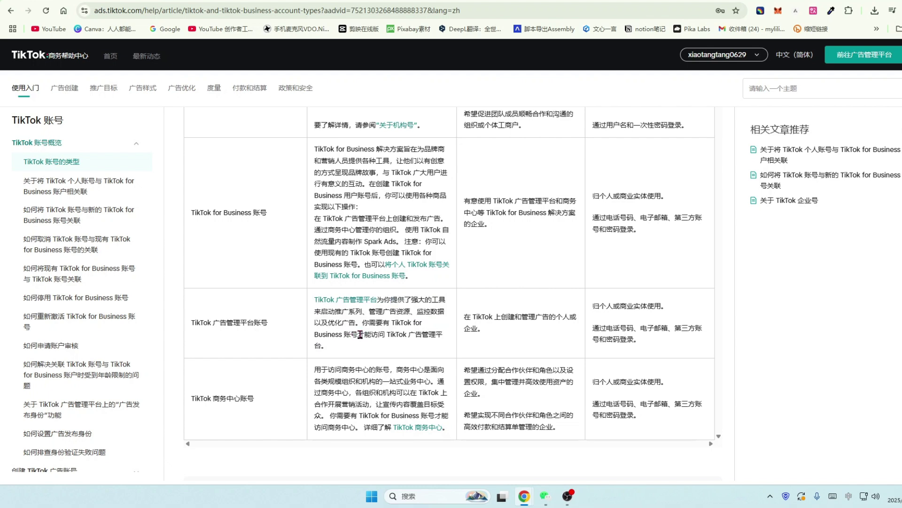
left_click_drag(360, 334, 436, 335)
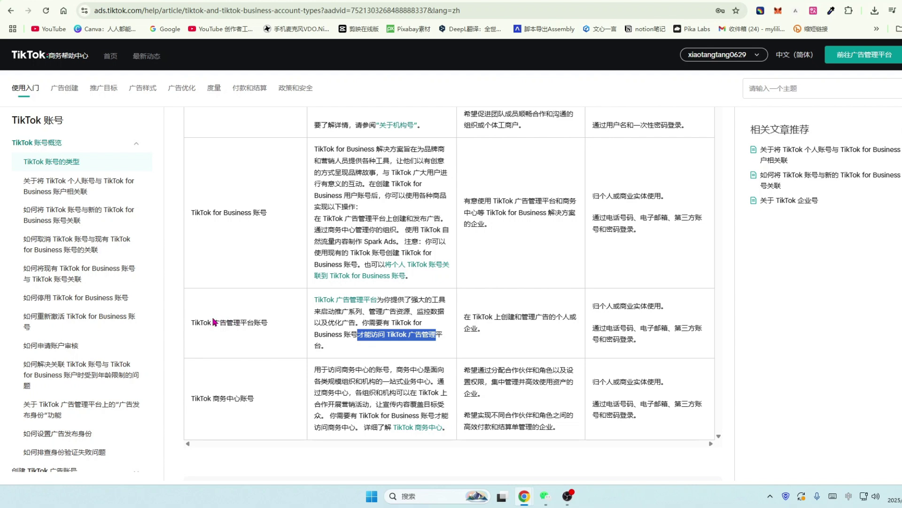
left_click_drag(213, 325, 271, 331)
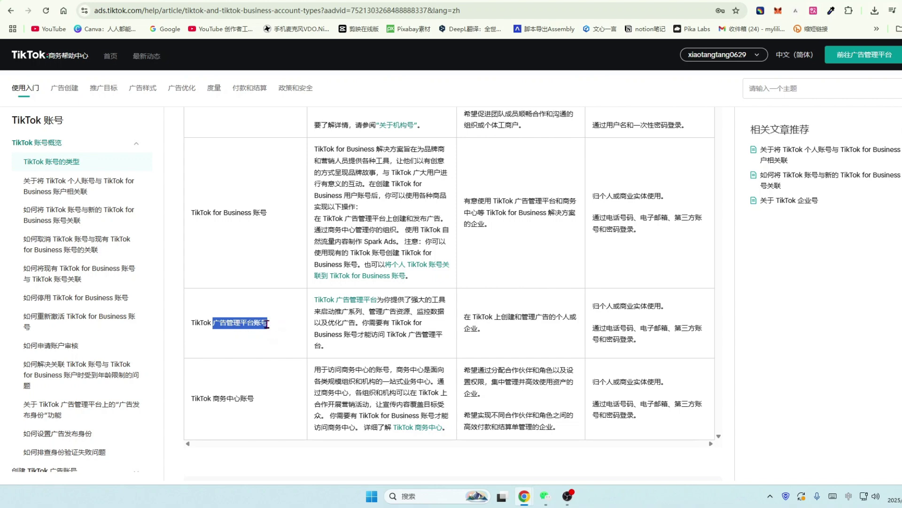
Step: Review the TikTok Business Center account row, highlighting its name and the TikTok for Business account name for comparison
scroll(267, 324, "down", 2)
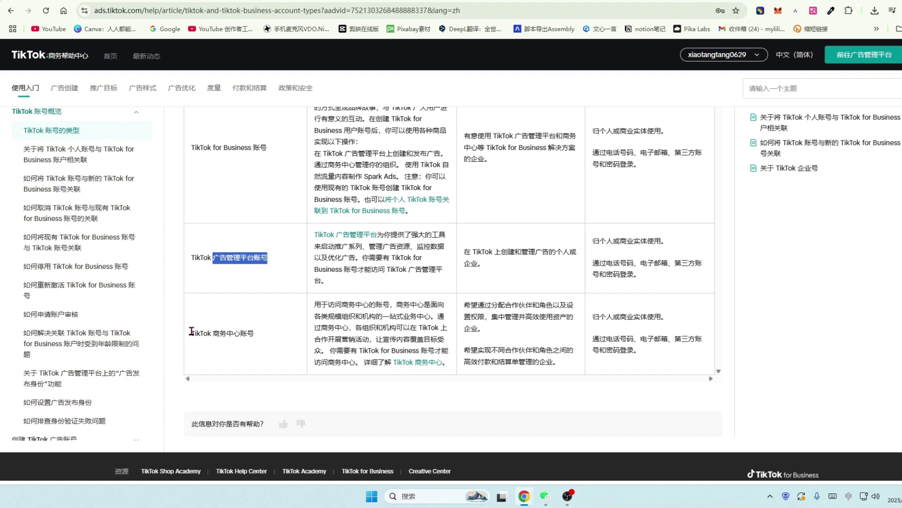
left_click_drag(191, 331, 266, 333)
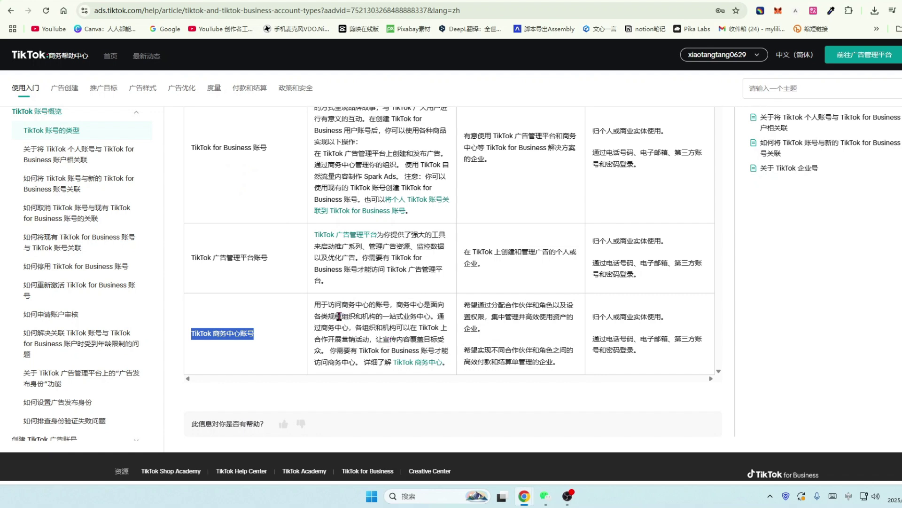
left_click_drag(192, 146, 279, 147)
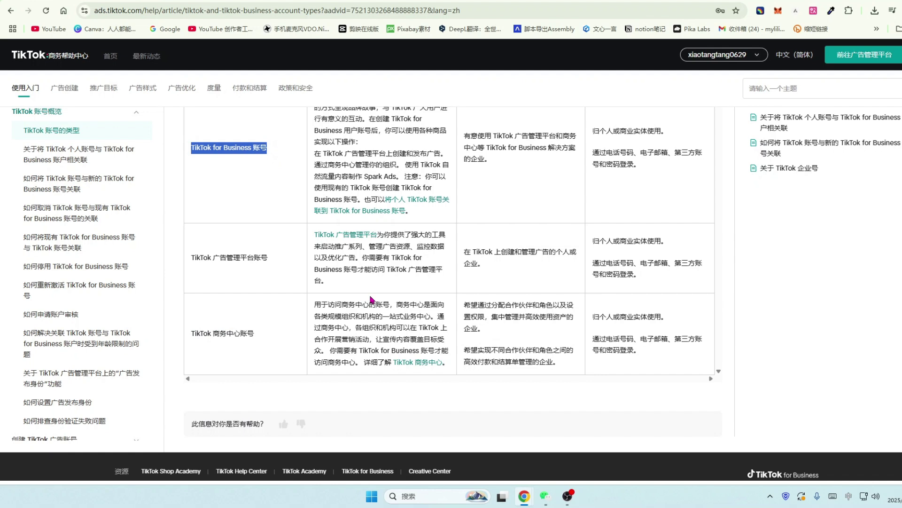
left_click_drag(195, 333, 266, 336)
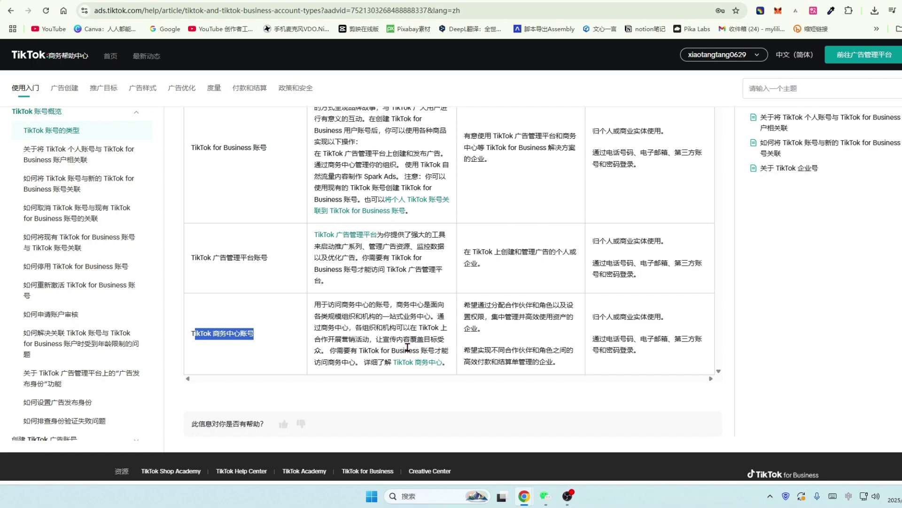
scroll(407, 347, "down", 1)
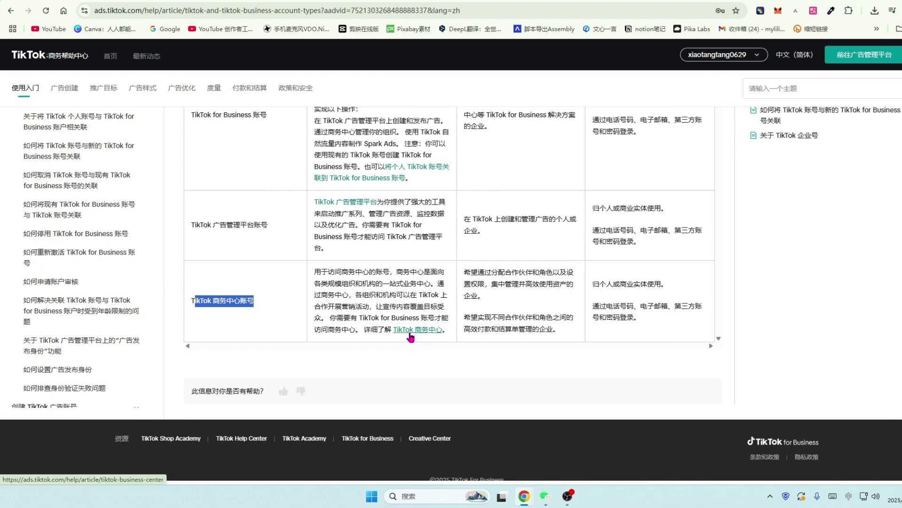
Step: Browse the TikTok search results for "Shopping ad videos" to examine example product and store ads
scroll(409, 334, "down", 1)
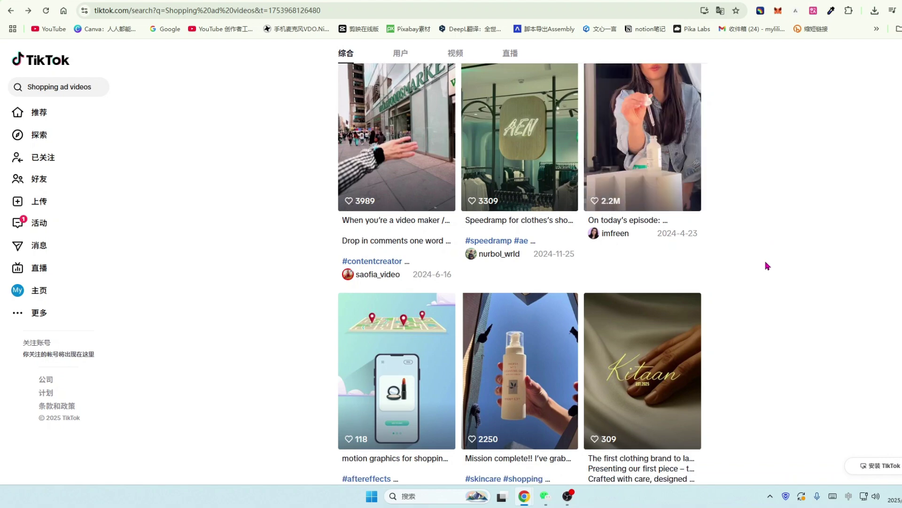
scroll(768, 266, "down", 1)
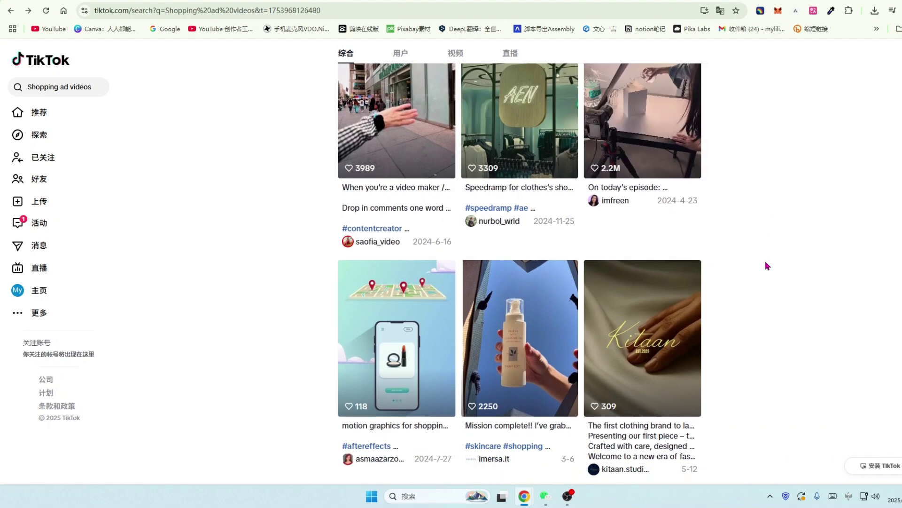
scroll(767, 266, "down", 1)
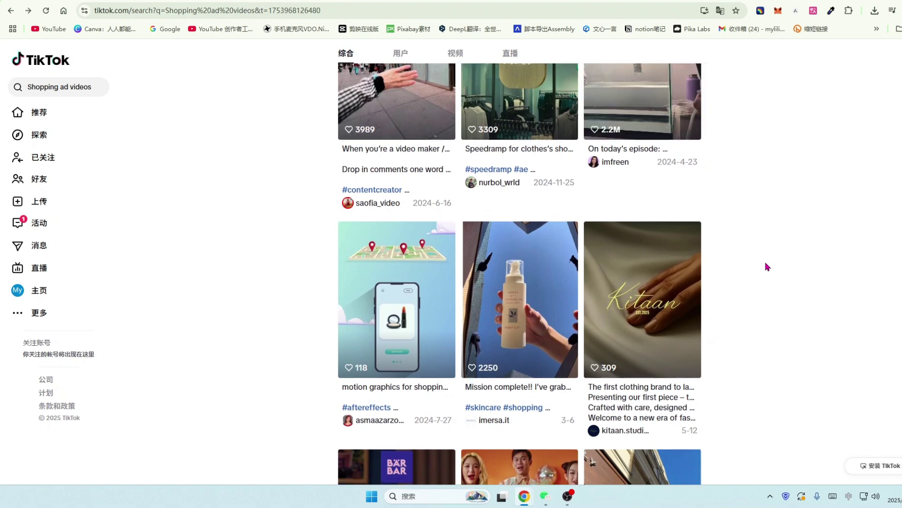
scroll(768, 266, "down", 1)
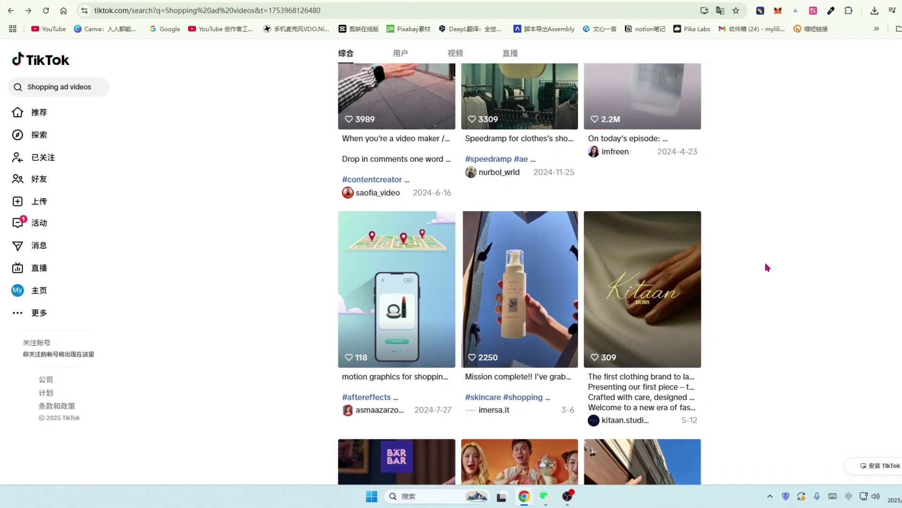
scroll(767, 266, "down", 1)
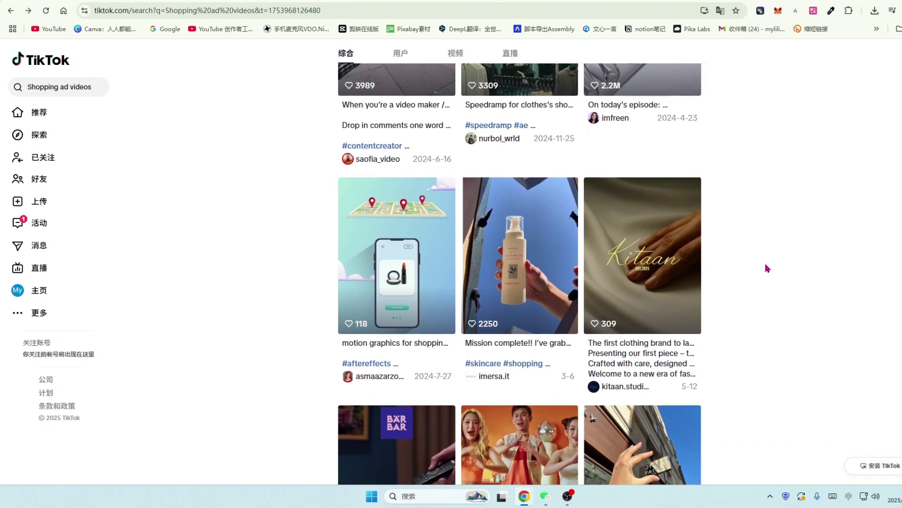
scroll(767, 268, "down", 2)
scroll(768, 268, "down", 1)
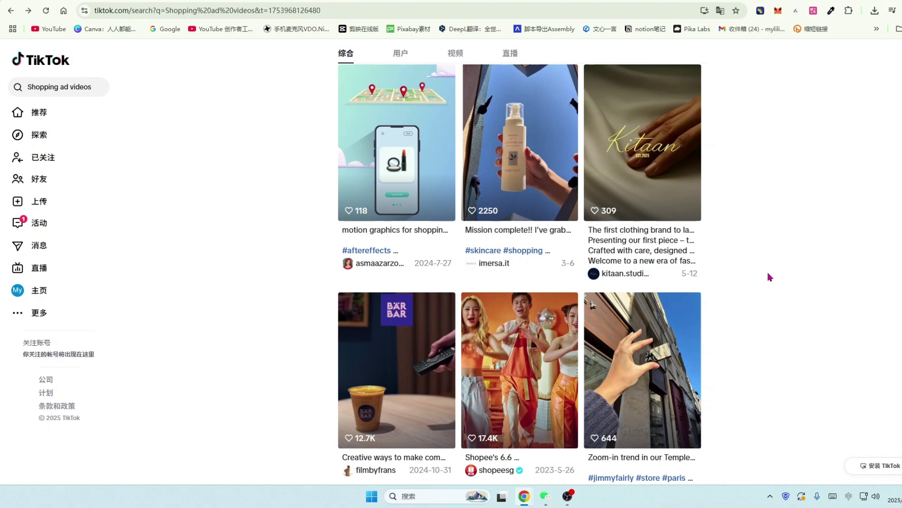
scroll(767, 267, "down", 2)
scroll(765, 288, "down", 1)
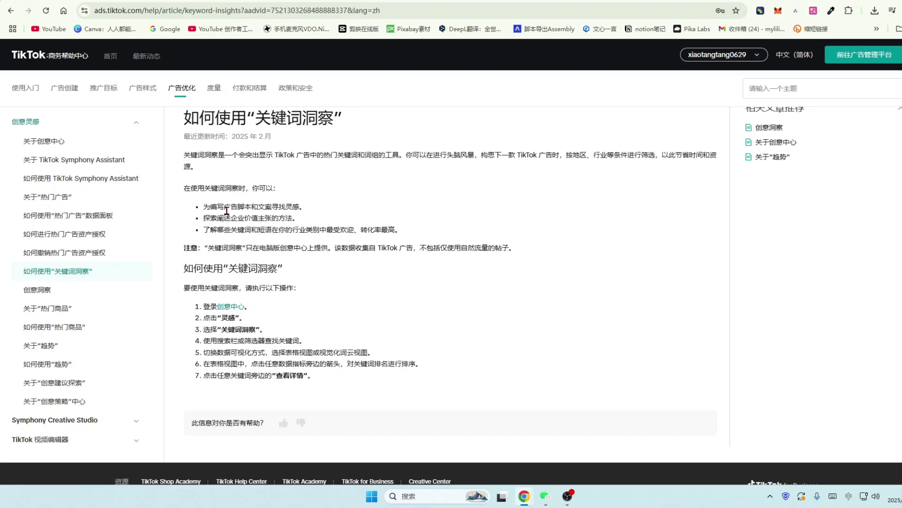
Step: Read the help article 如何使用“关键词洞察”, covering its uses and the steps for using it
scroll(381, 240, "down", 1)
scroll(382, 240, "down", 1)
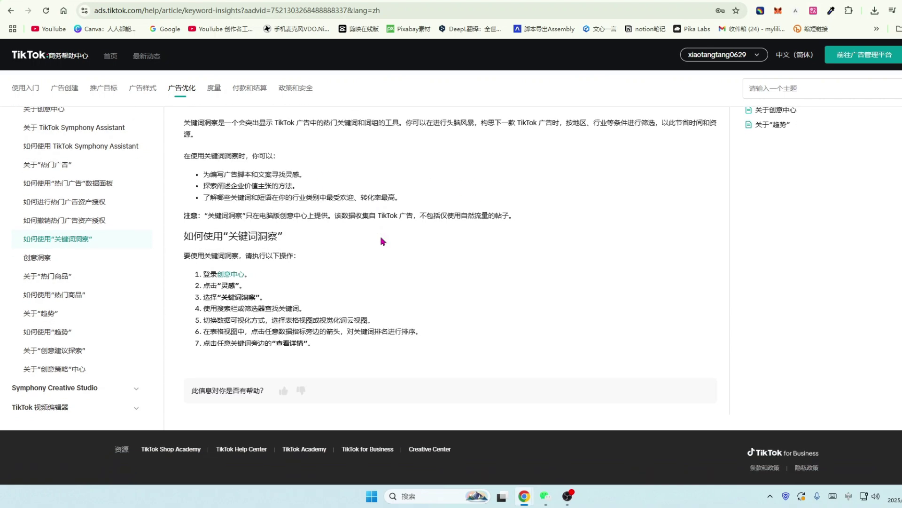
scroll(382, 240, "up", 4)
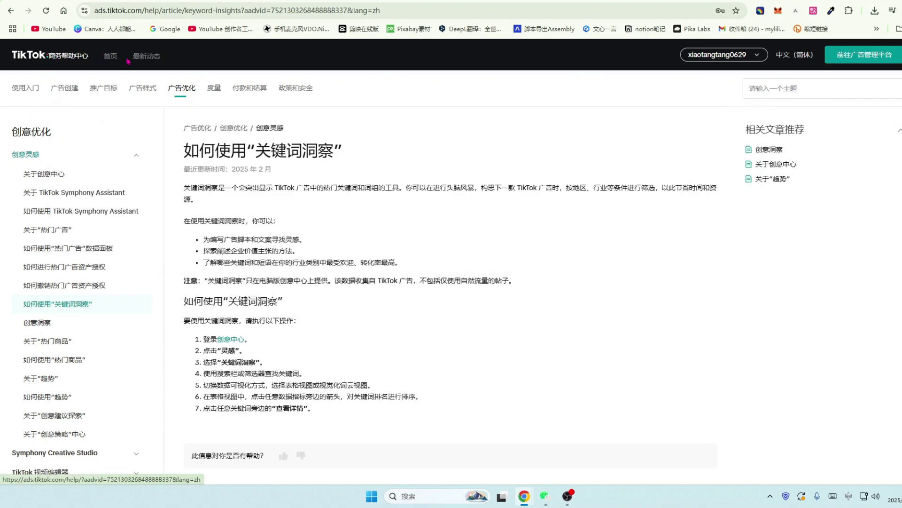
Step: Open the help article 关于“热门广告” under 创意灵感 and read the uses of the top ads dashboard
mouse_move(179, 93)
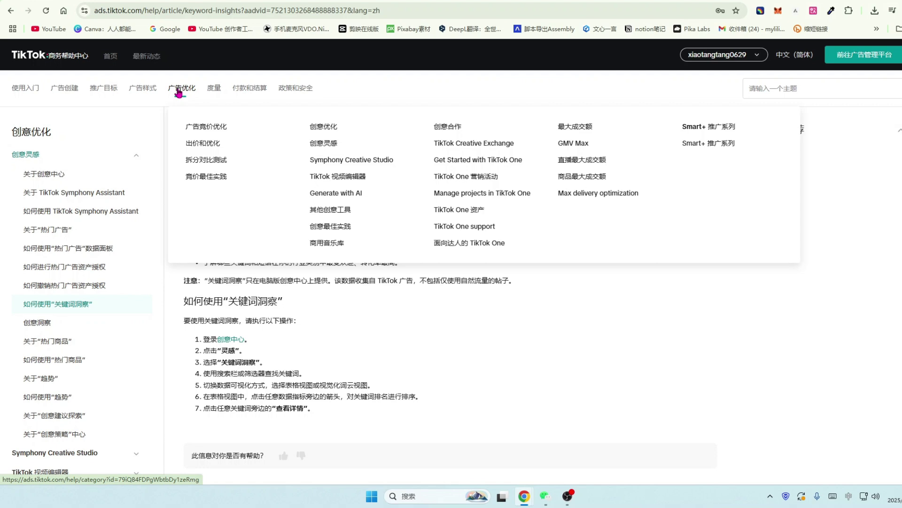
left_click(34, 232)
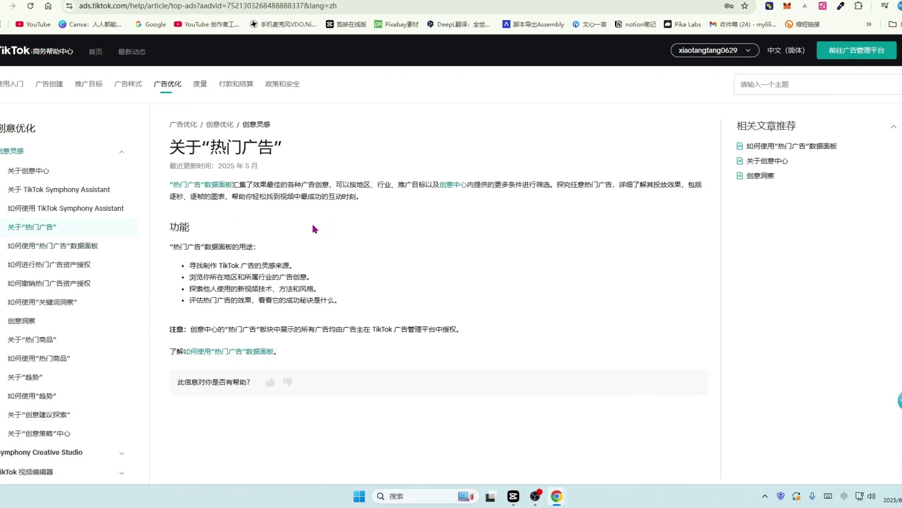
scroll(305, 227, "down", 1)
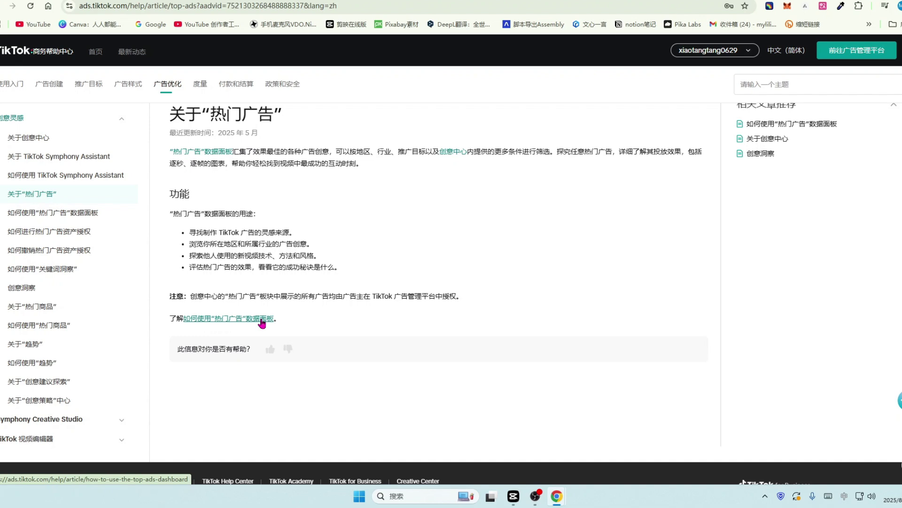
scroll(221, 278, "up", 1)
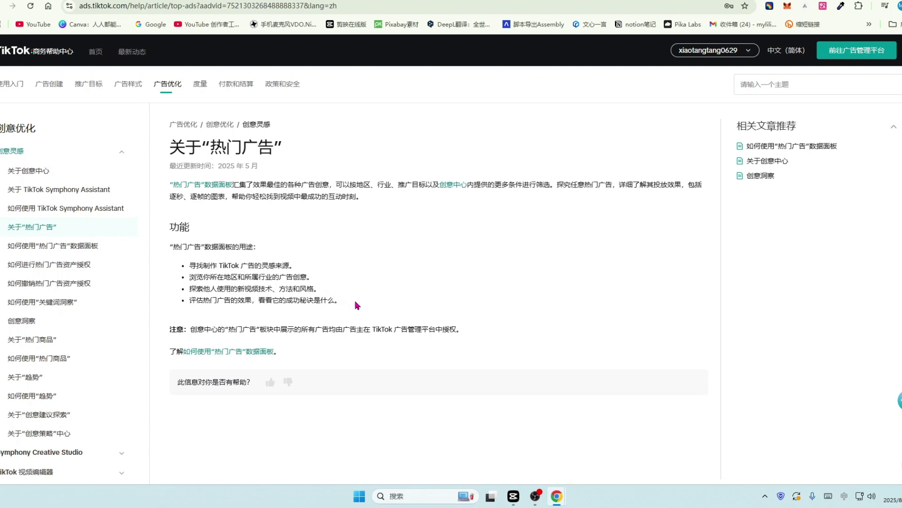
Step: Open the Top Ads Dashboard from the article and examine the top-performing ads with their likes, CTR and budget
left_click(217, 189)
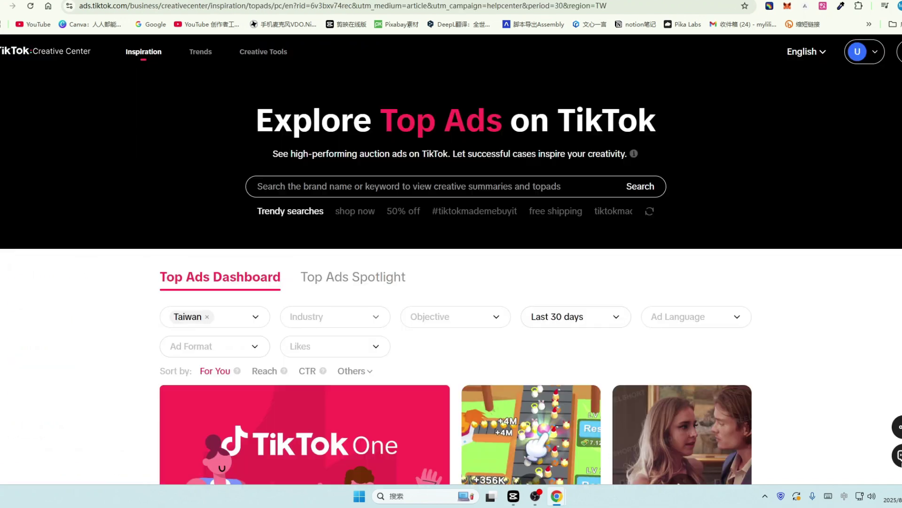
scroll(508, 318, "down", 1)
scroll(719, 345, "down", 2)
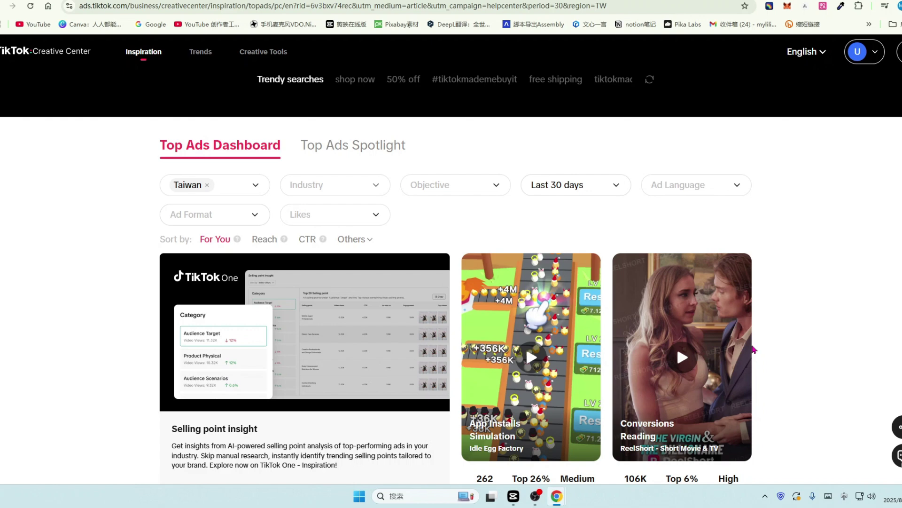
scroll(754, 349, "down", 1)
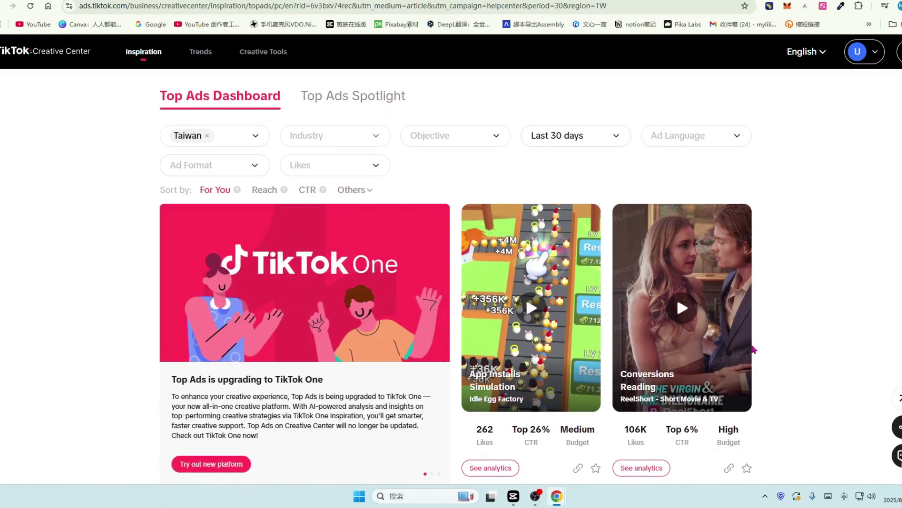
scroll(753, 349, "down", 1)
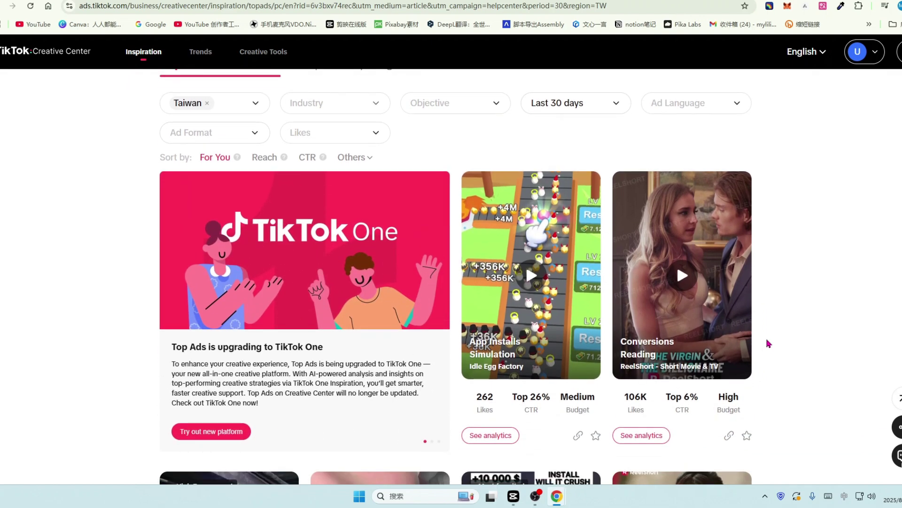
scroll(769, 344, "down", 1)
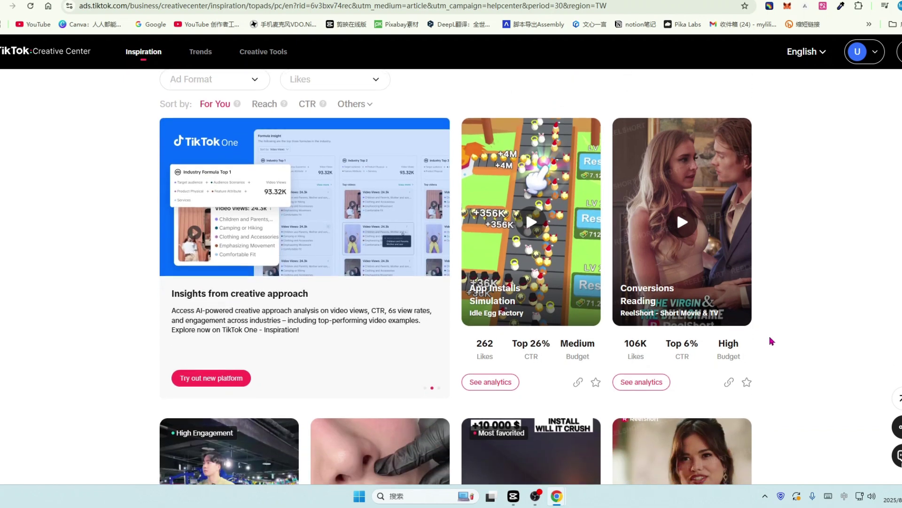
scroll(771, 341, "down", 1)
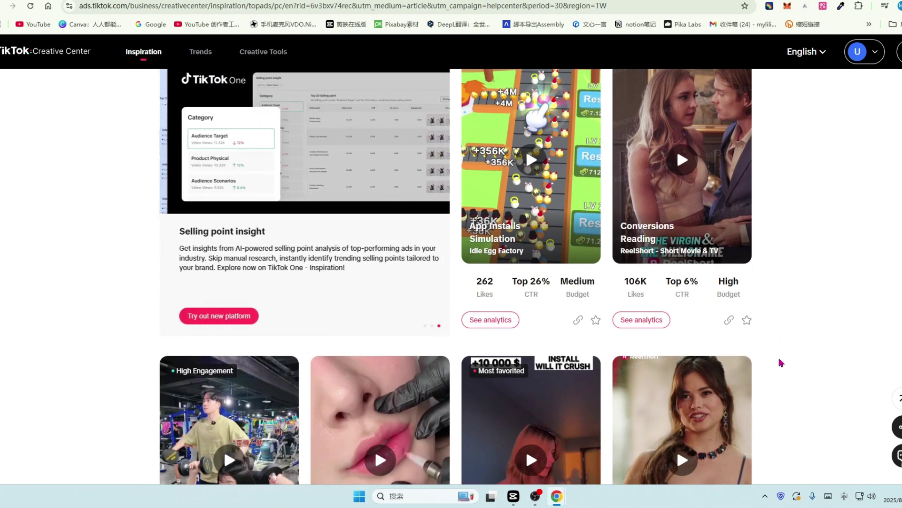
scroll(780, 362, "down", 1)
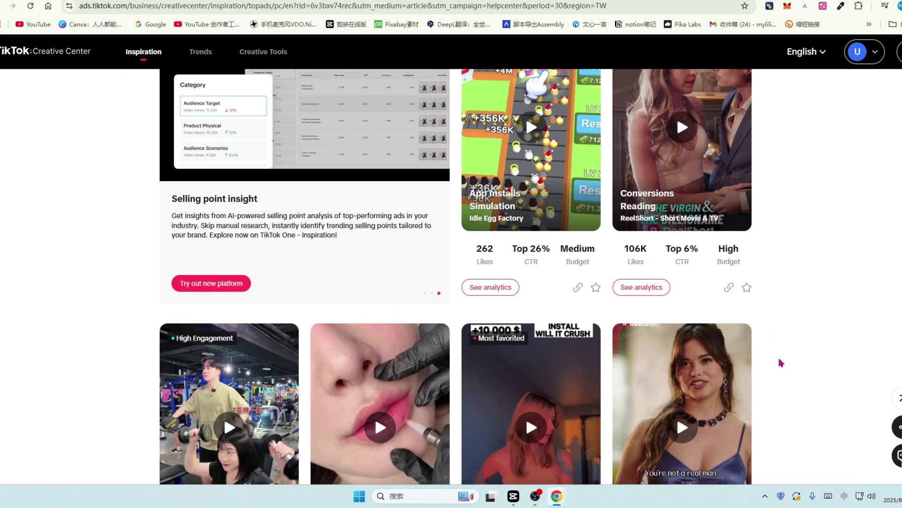
scroll(780, 363, "down", 1)
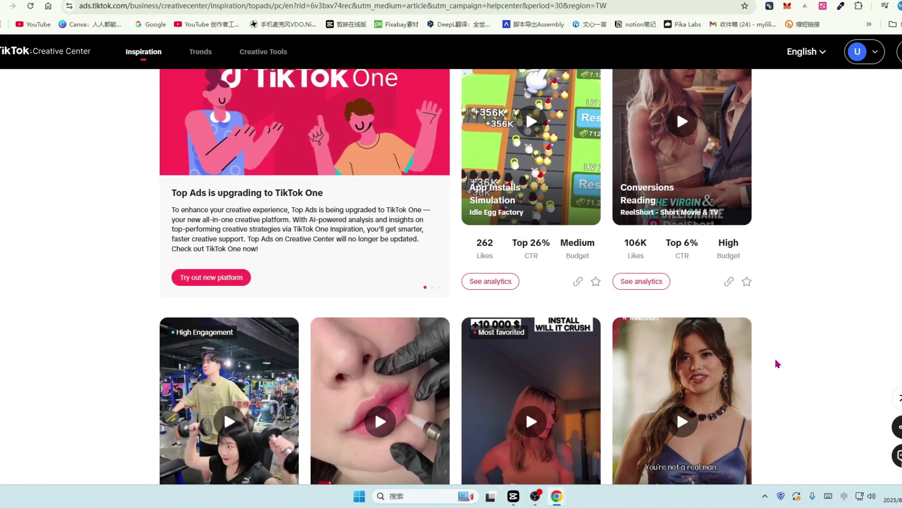
scroll(777, 364, "down", 2)
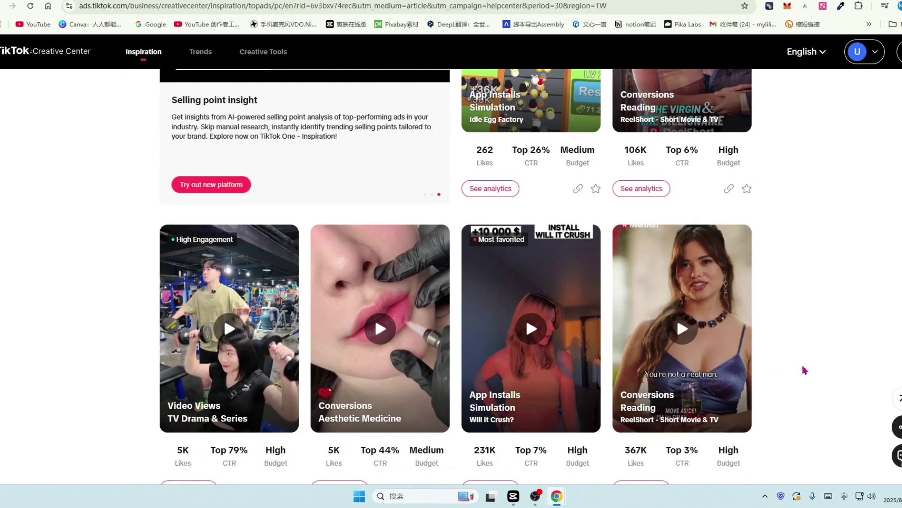
scroll(805, 370, "down", 1)
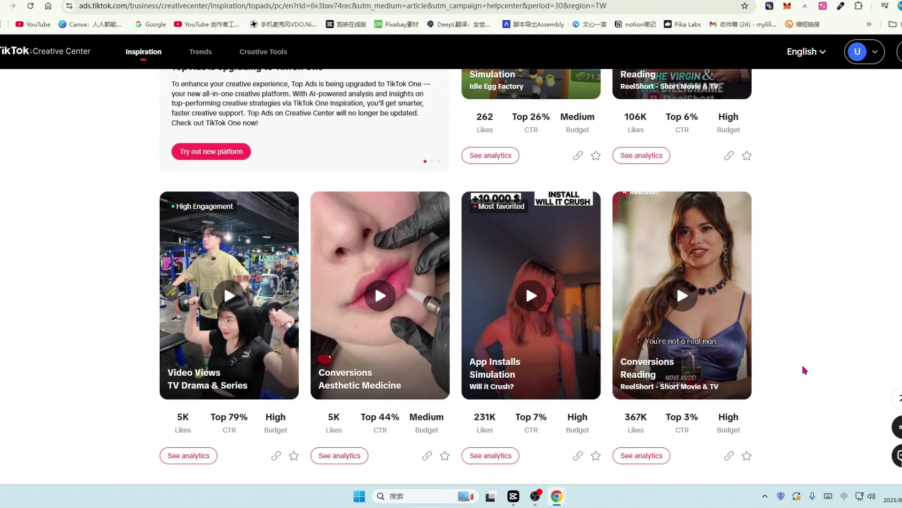
scroll(805, 370, "down", 2)
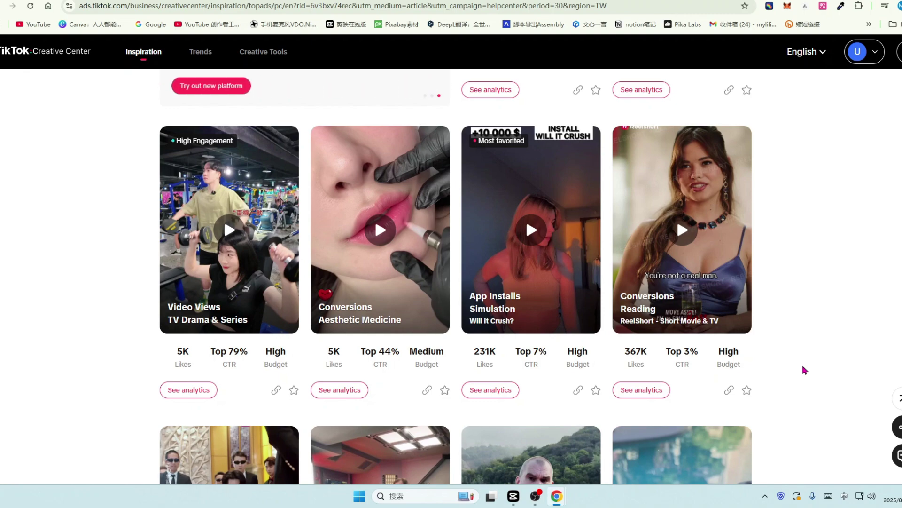
scroll(804, 370, "up", 2)
scroll(835, 266, "down", 2)
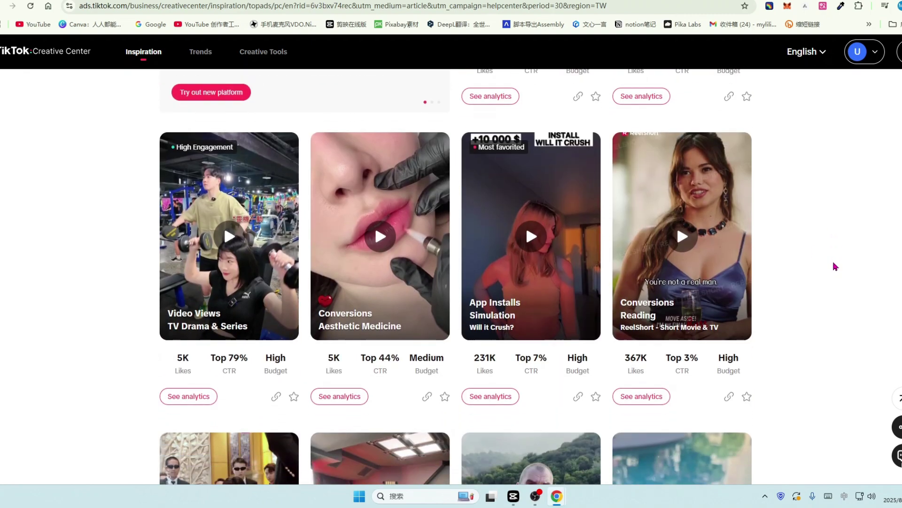
scroll(830, 306, "down", 1)
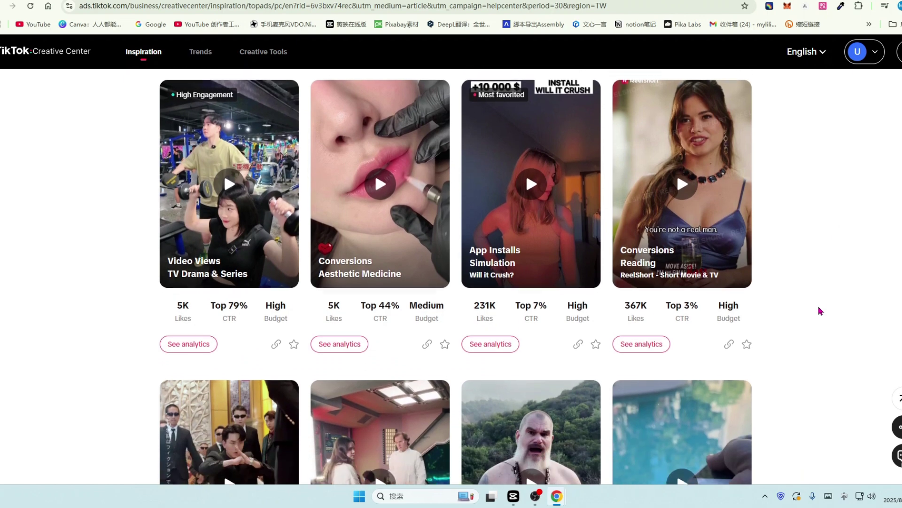
Step: Return to the help center, open 如何使用“关键词洞察”, and highlight the phrase about popular ad keywords and phrases in its introduction
key("alt+Left")
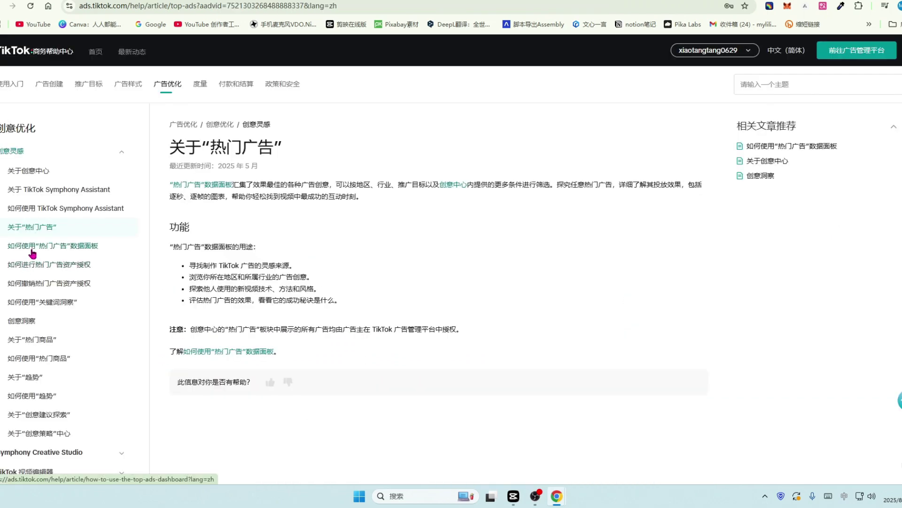
left_click(27, 305)
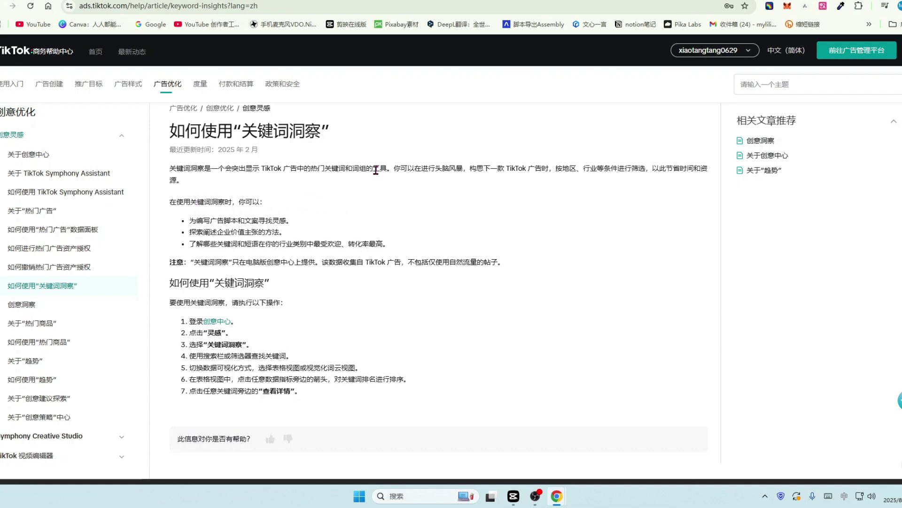
left_click_drag(290, 167, 380, 168)
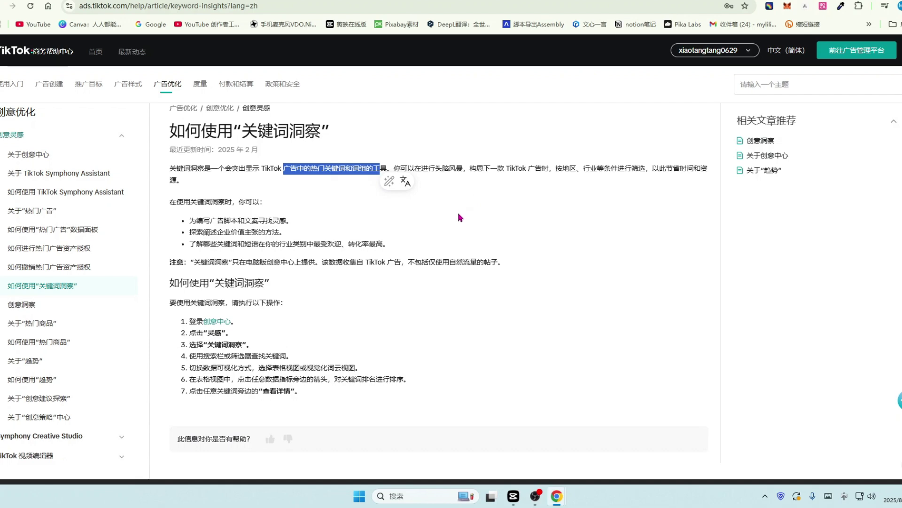
scroll(459, 218, "down", 1)
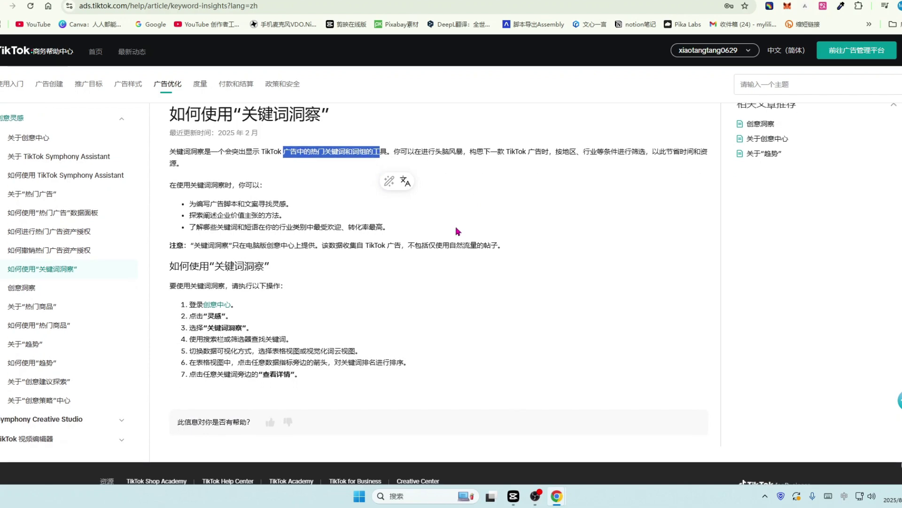
scroll(457, 230, "down", 1)
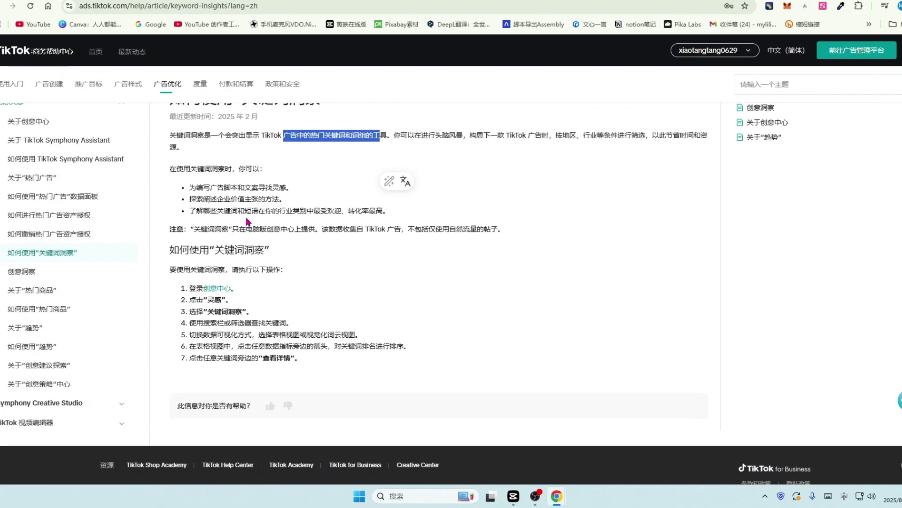
Step: Look through more example ads on the Top Ads Dashboard, then return to the 关键词洞察 help article
key("ctrl+Tab")
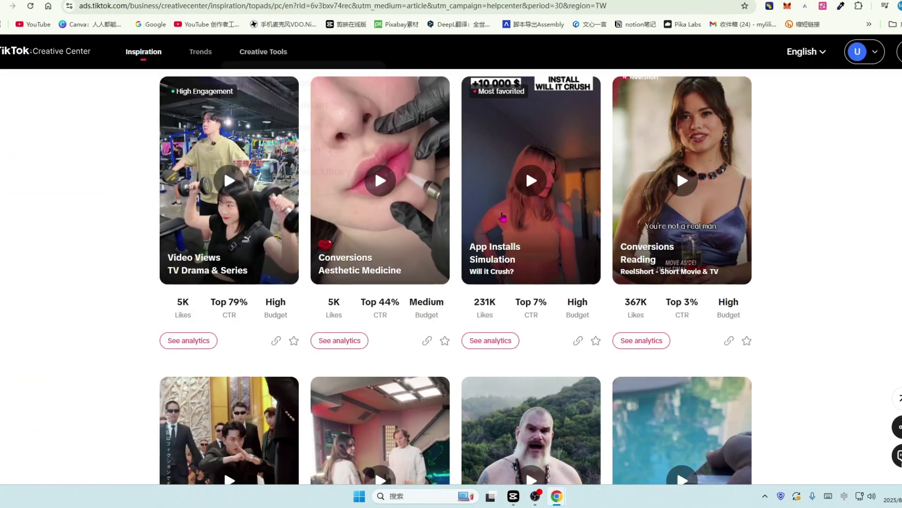
scroll(768, 267, "down", 1)
scroll(768, 267, "down", 1)
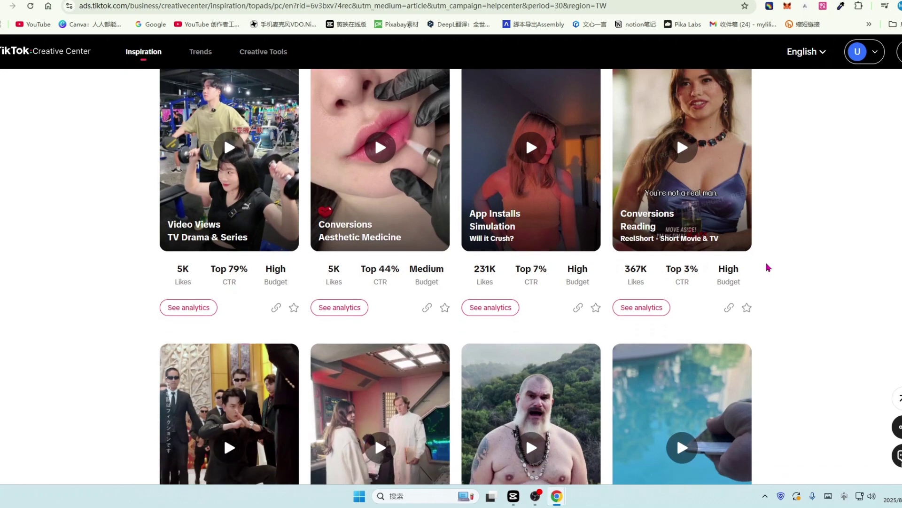
scroll(767, 268, "down", 1)
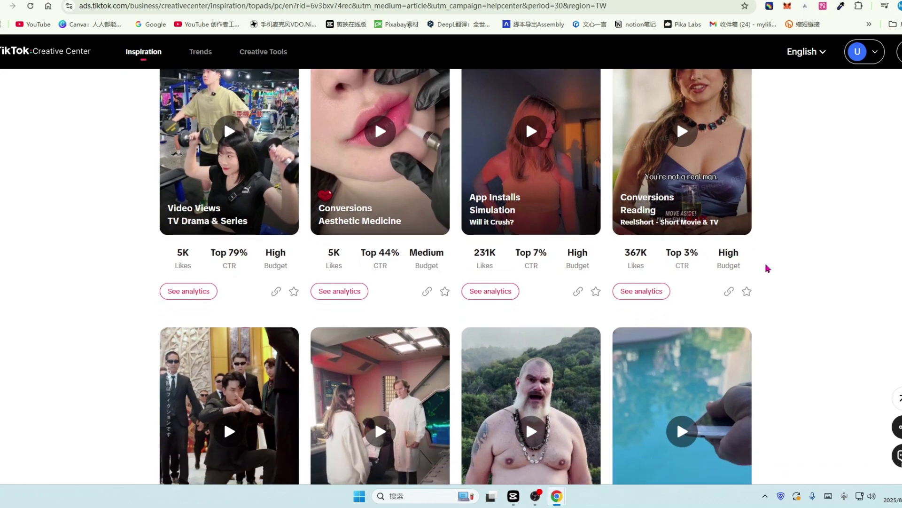
scroll(766, 267, "down", 1)
key("ctrl+Tab")
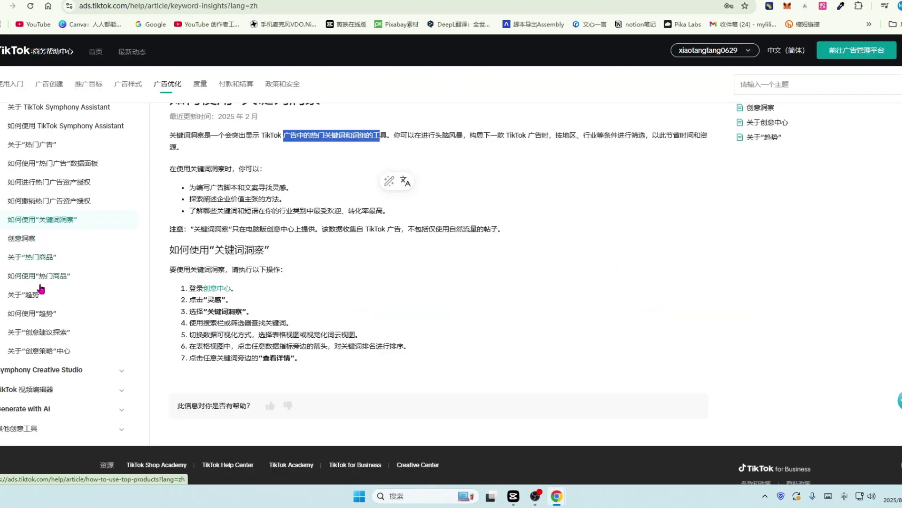
Step: Open the help article 关于“趋势” and highlight its introduction and the listed uses of the trends section
left_click(41, 290)
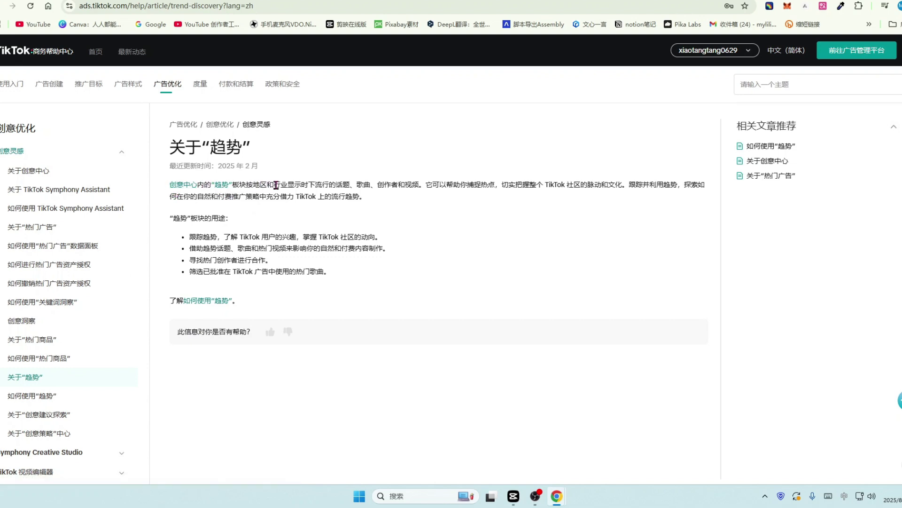
left_click_drag(290, 185, 368, 197)
left_click_drag(180, 218, 296, 236)
left_click(193, 237)
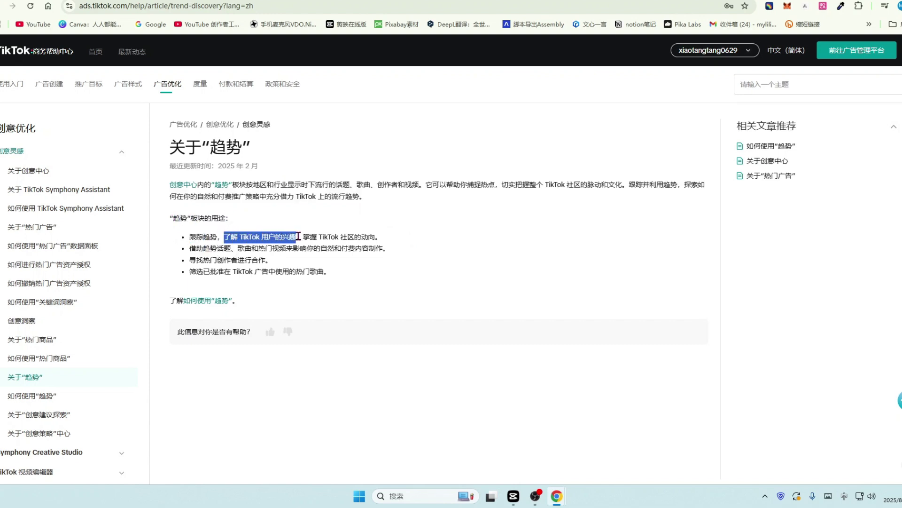
left_click_drag(190, 248, 394, 249)
left_click_drag(191, 258, 344, 275)
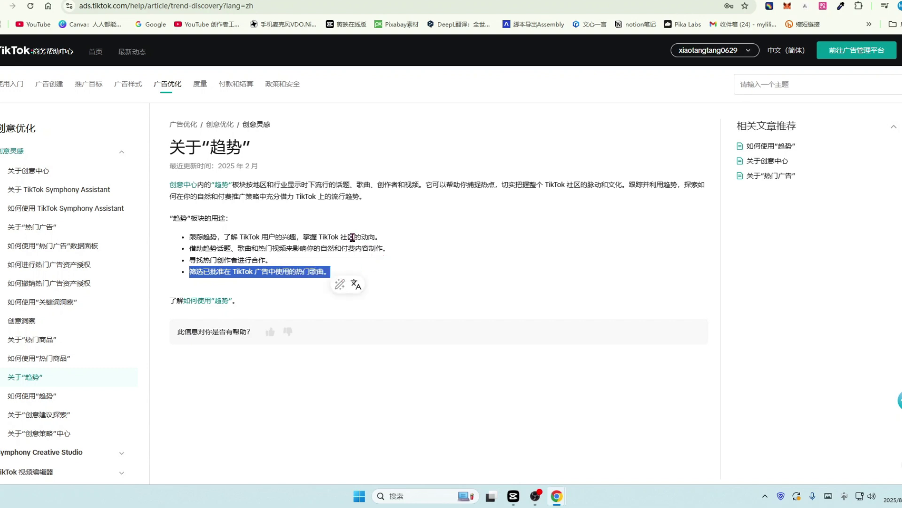
Step: Open the article 关于“创意策略”中心 and look through the topics listed under Symphony Creative Studio
scroll(352, 238, "down", 2)
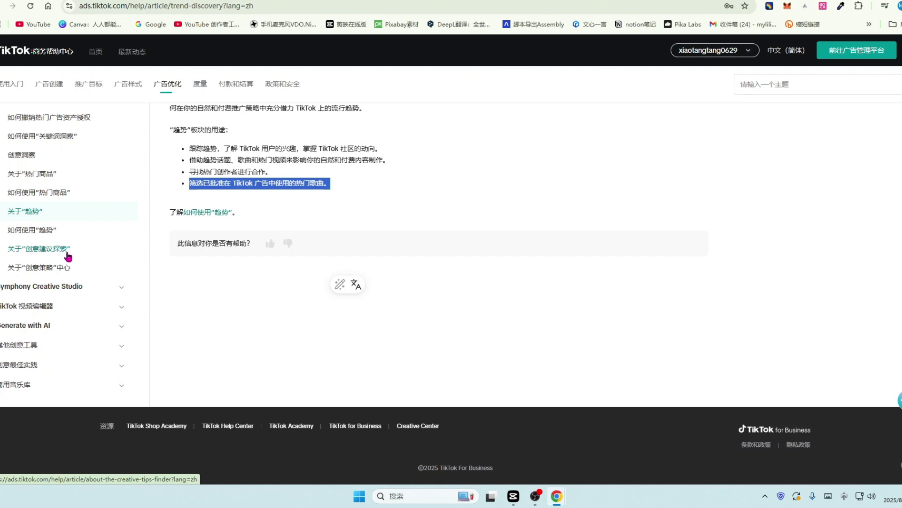
left_click(43, 270)
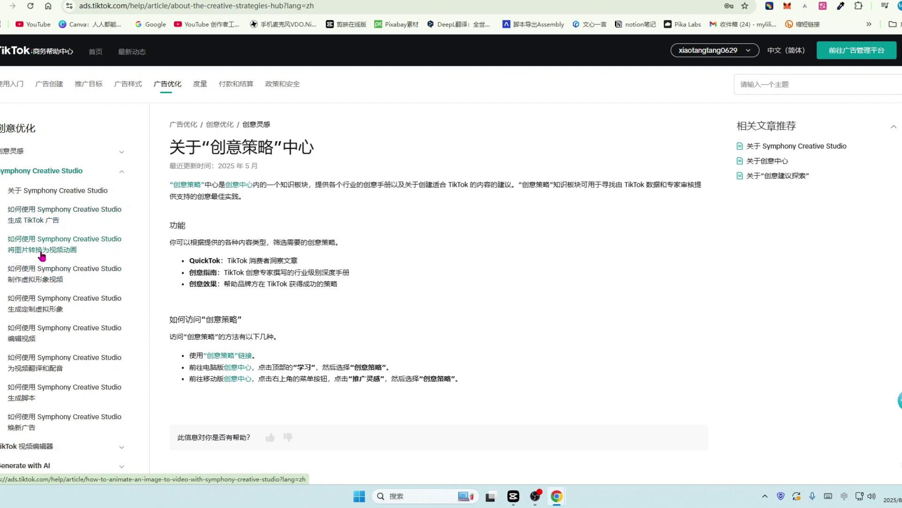
scroll(90, 255, "down", 1)
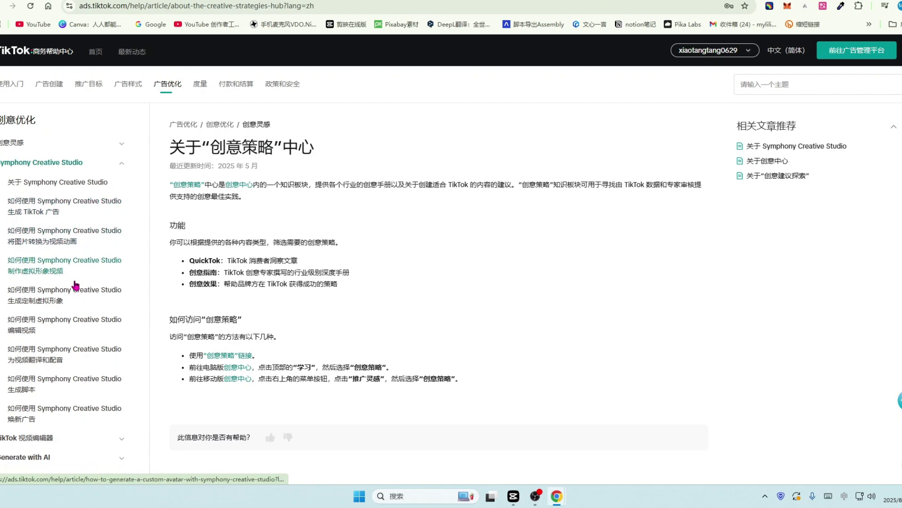
scroll(19, 259, "down", 3)
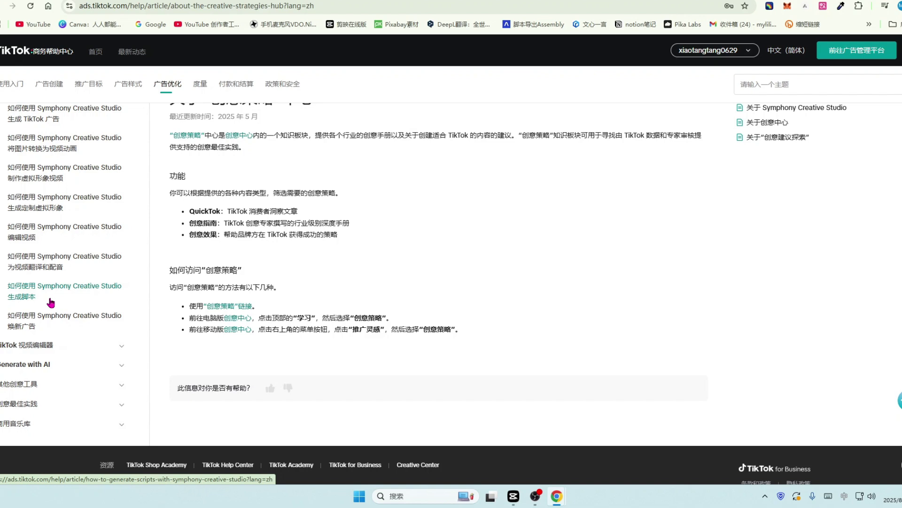
Step: Expand TikTok 视频编辑器, Generate with AI and 其他创意工具 one after another and look through their article lists
left_click(114, 345)
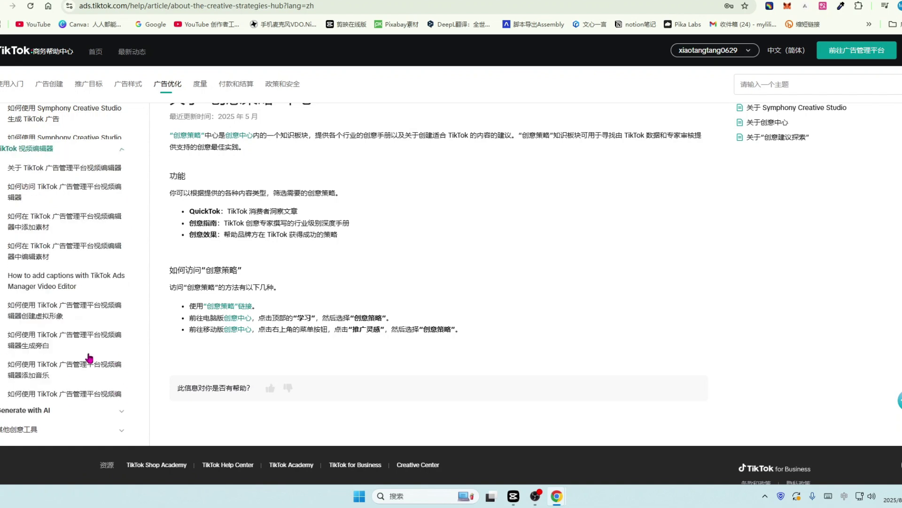
scroll(61, 202, "up", 1)
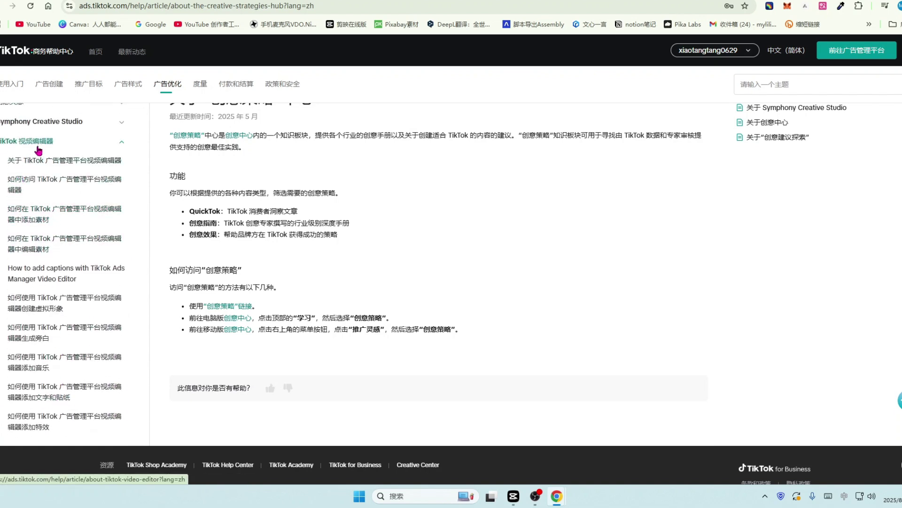
scroll(66, 198, "down", 2)
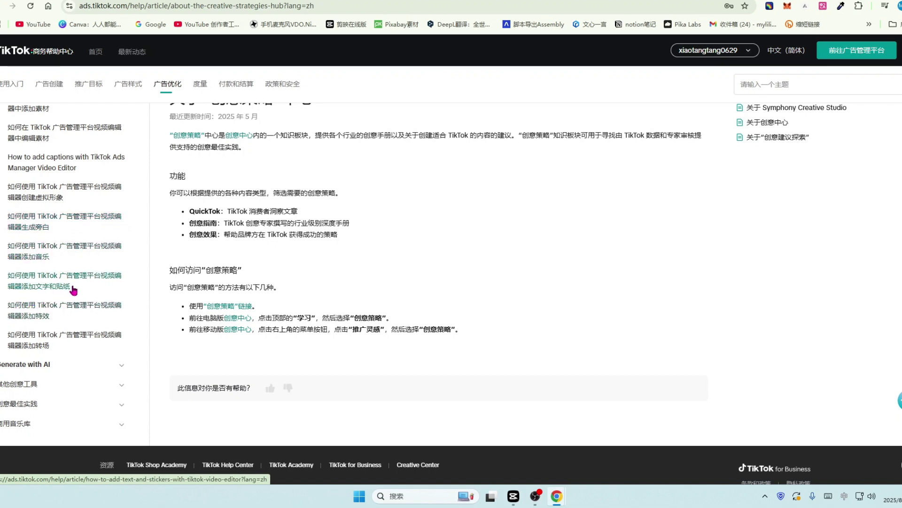
scroll(70, 291, "down", 1)
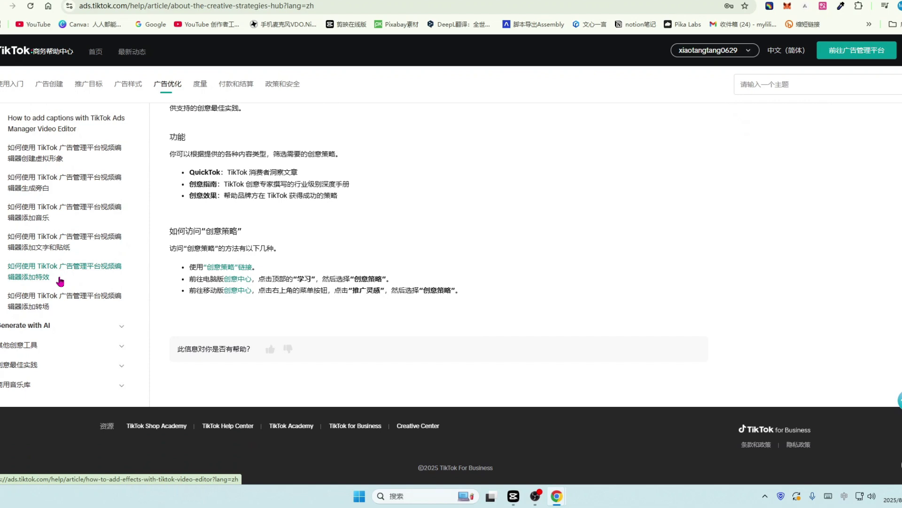
left_click(47, 325)
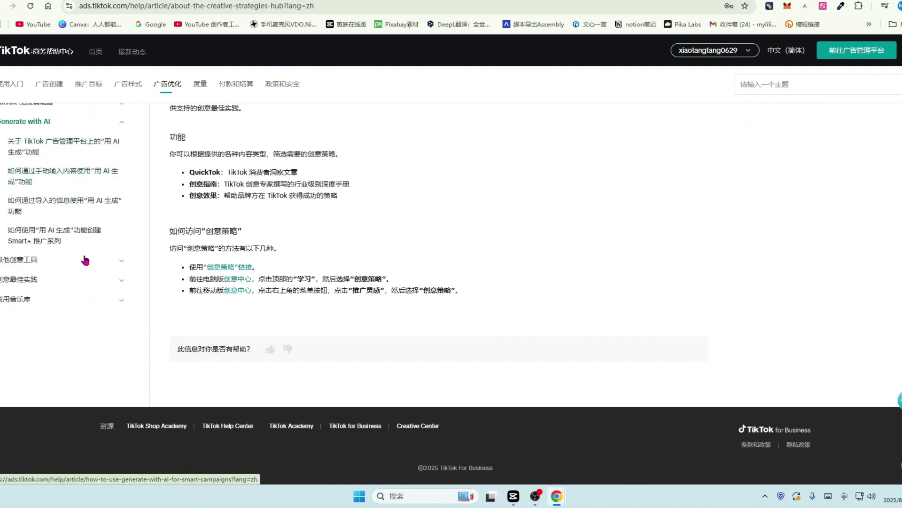
left_click(115, 263)
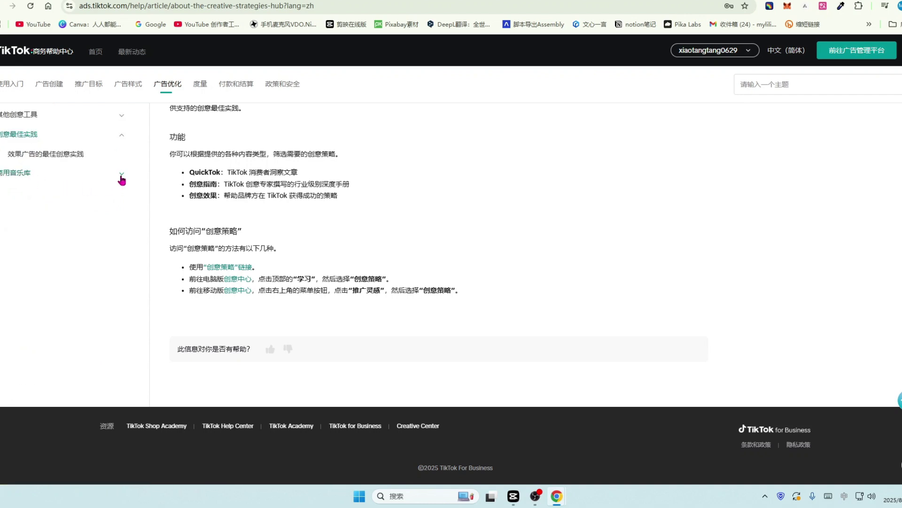
Step: Expand 商用音乐库 and read the articles 关于商用音乐库 and 如何使用商用音乐库
left_click(121, 177)
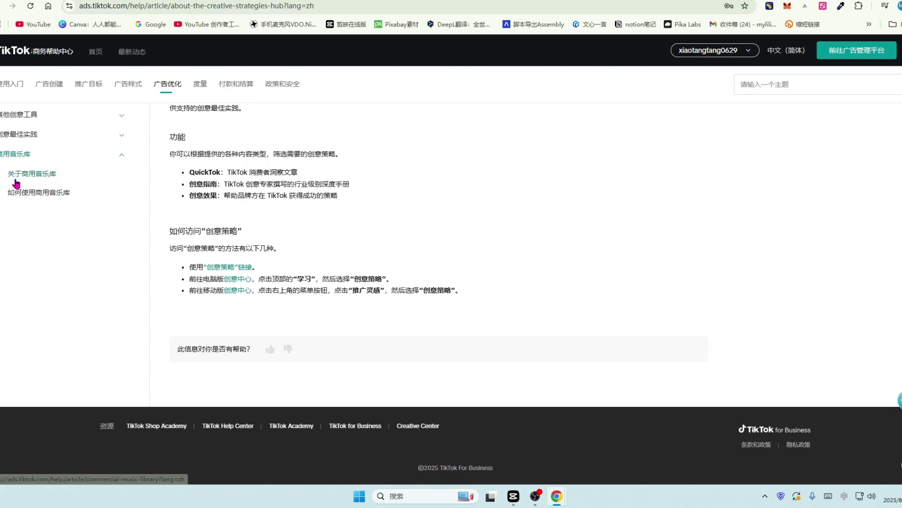
left_click(14, 178)
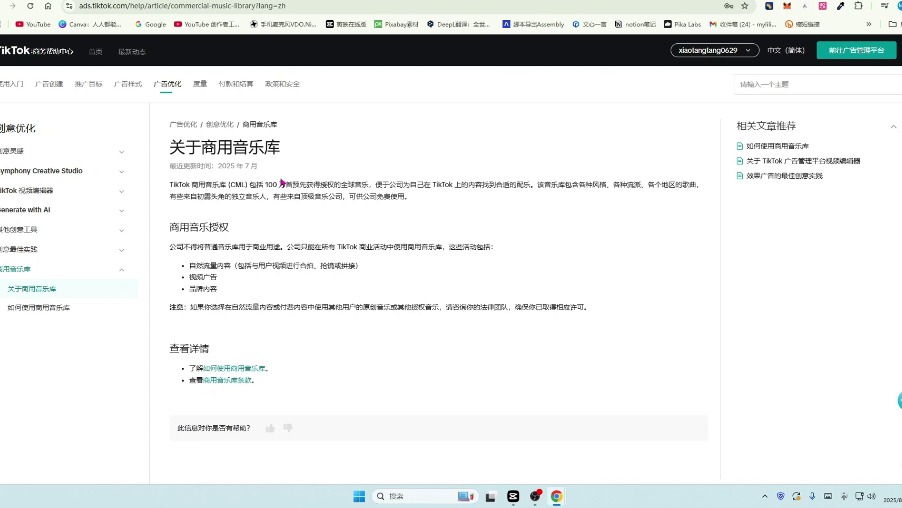
left_click(29, 309)
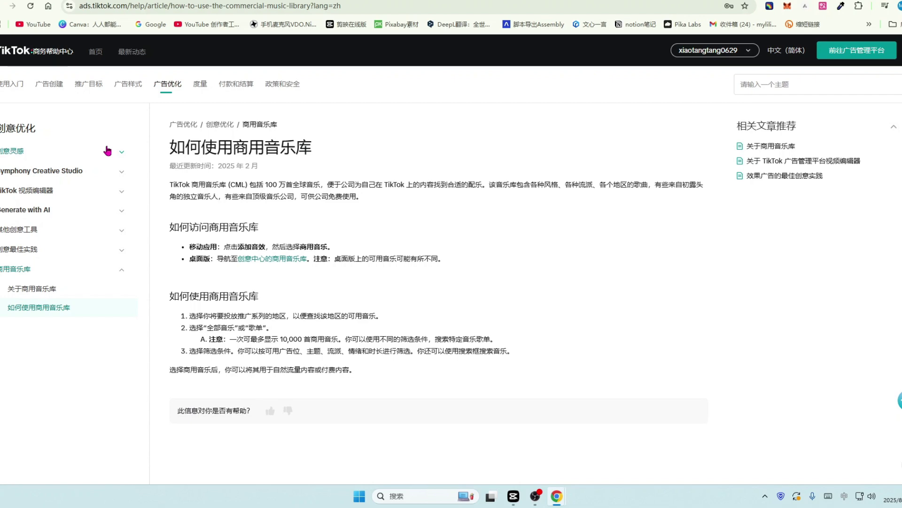
Step: Return to the Top Ads Dashboard in Creative Center and switch the page language to 简体中文
mouse_move(175, 87)
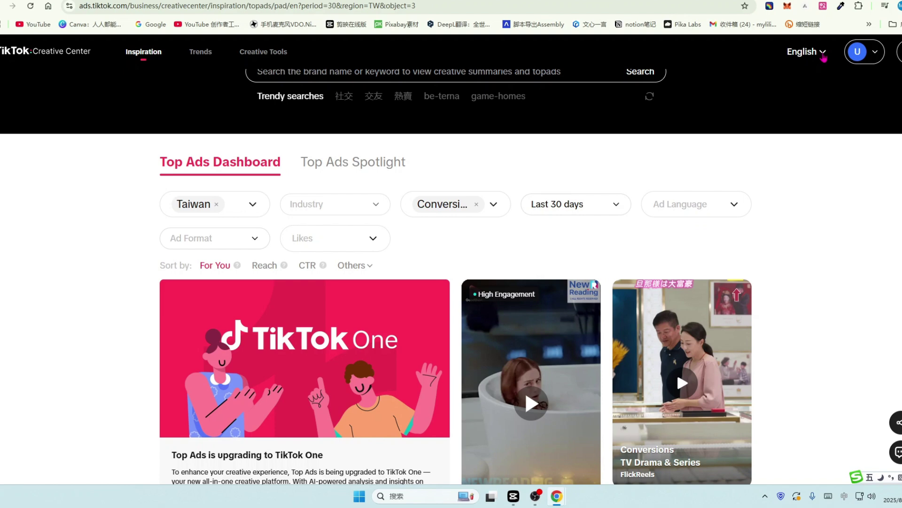
left_click(823, 53)
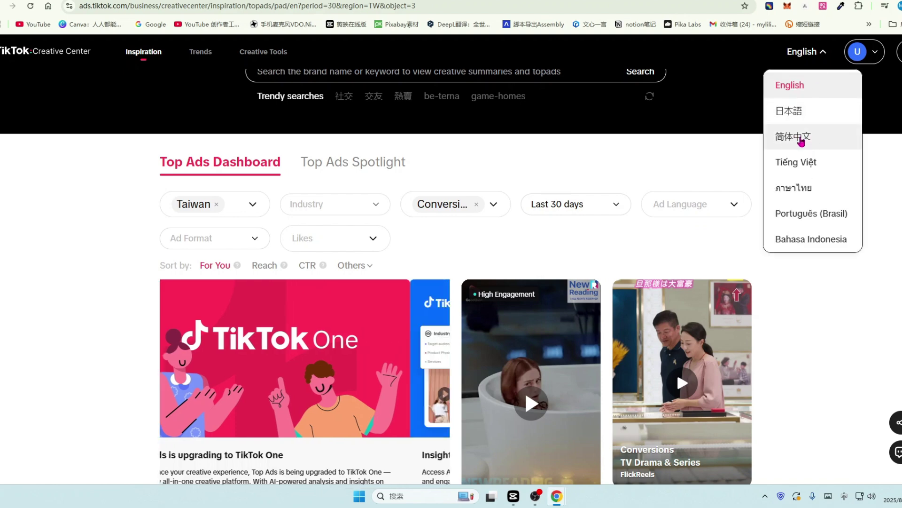
left_click(801, 140)
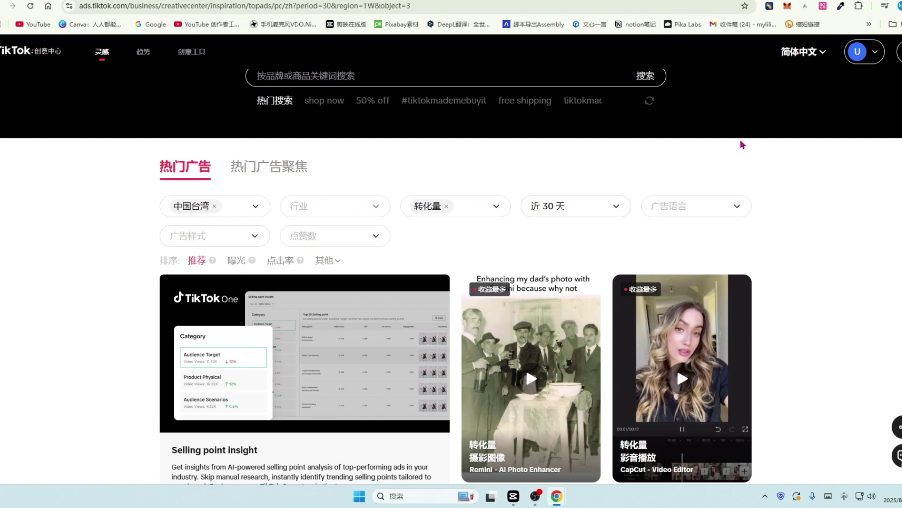
Step: Set the page language to English and turn on the bilingual Chinese translation of the page
mouse_move(801, 52)
scroll(812, 157, "up", 2)
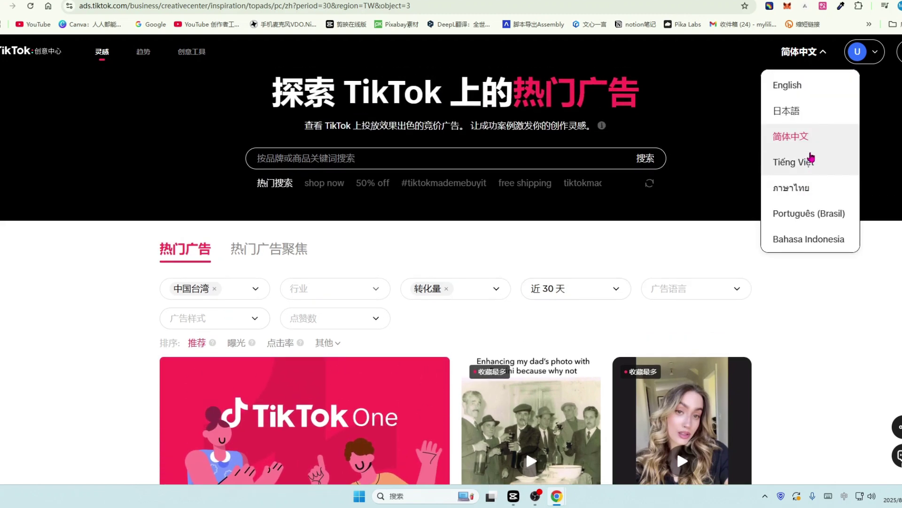
left_click(794, 85)
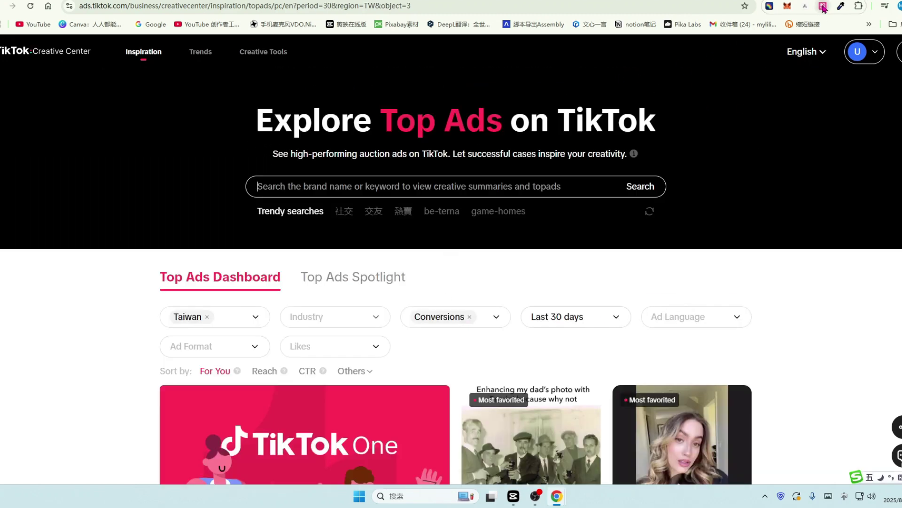
left_click(824, 9)
left_click(794, 116)
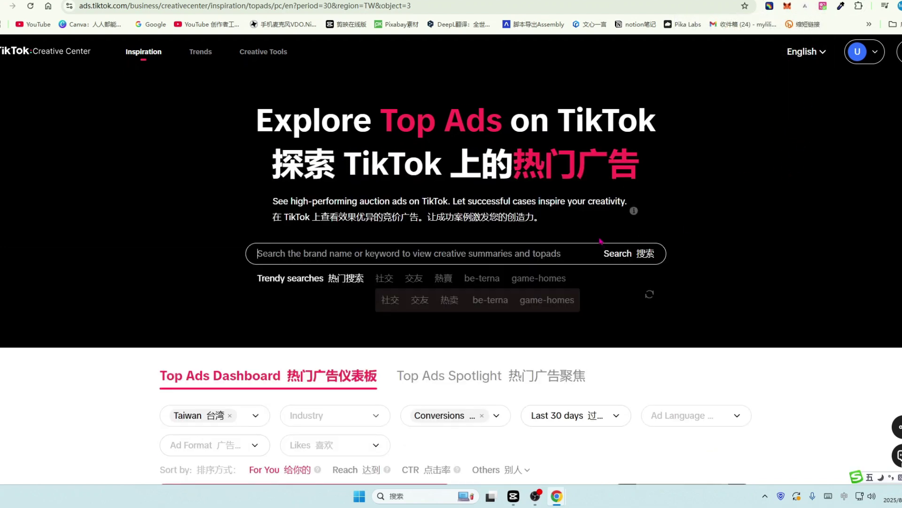
Step: Look over the translated top ads, then replace Taiwan with United States in the region filter
scroll(600, 241, "down", 3)
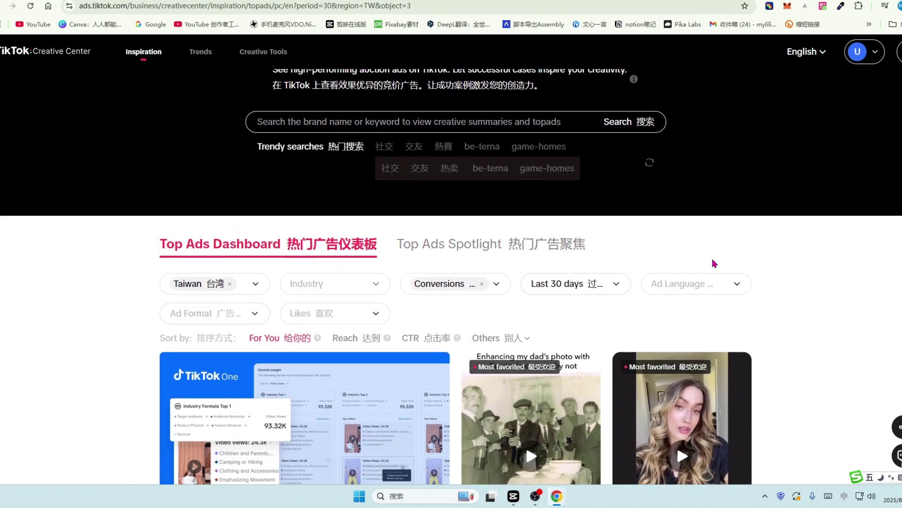
scroll(714, 263, "down", 2)
scroll(770, 312, "down", 2)
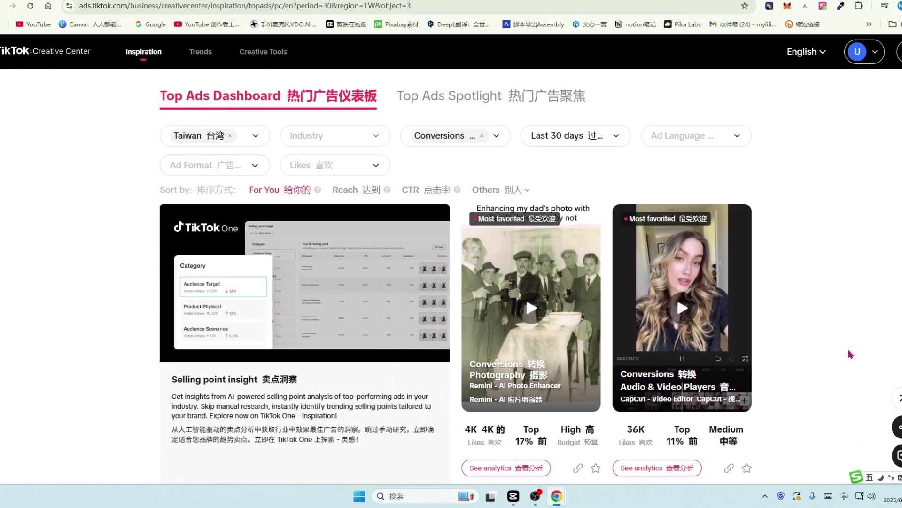
scroll(816, 332, "down", 6)
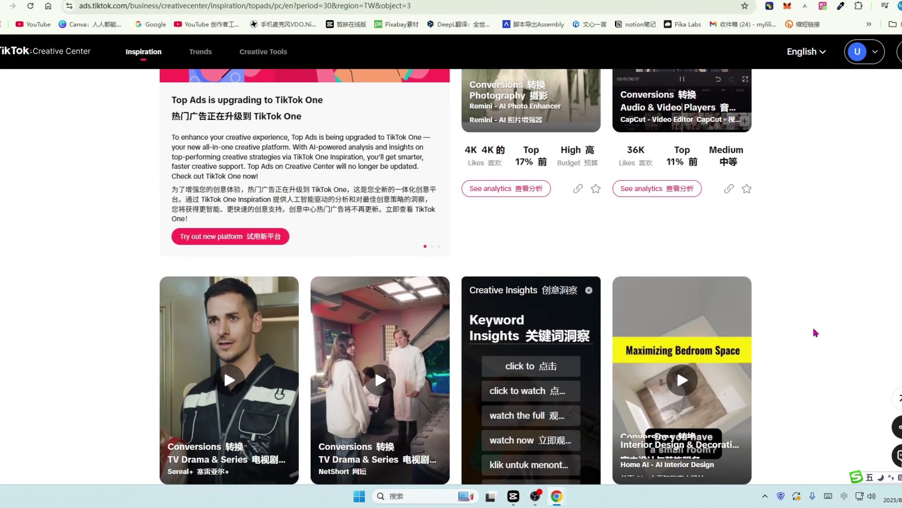
scroll(292, 201, "up", 8)
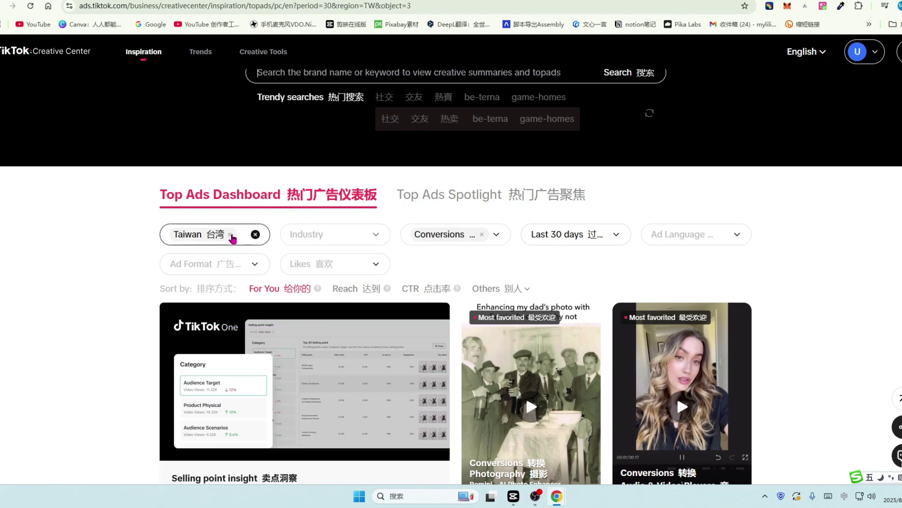
left_click(230, 235)
scroll(235, 317, "down", 5)
scroll(237, 323, "down", 8)
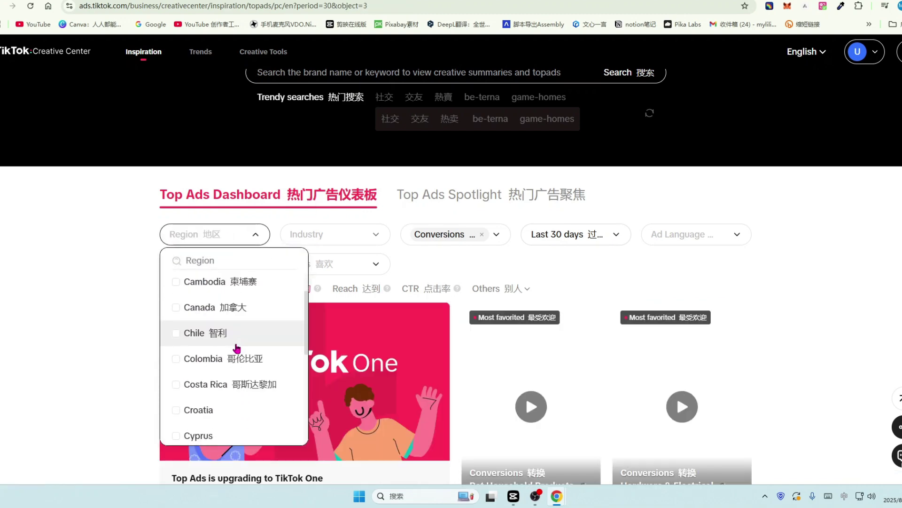
scroll(237, 348, "down", 7)
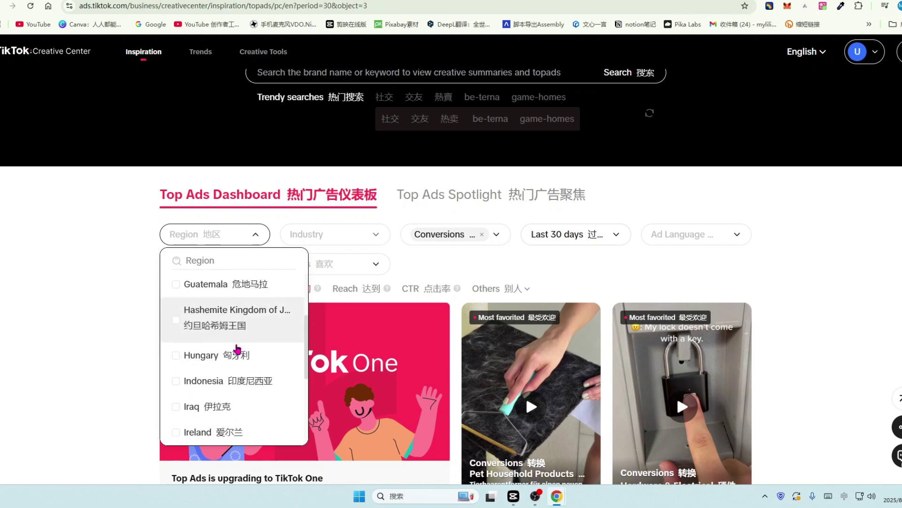
scroll(244, 348, "up", 2)
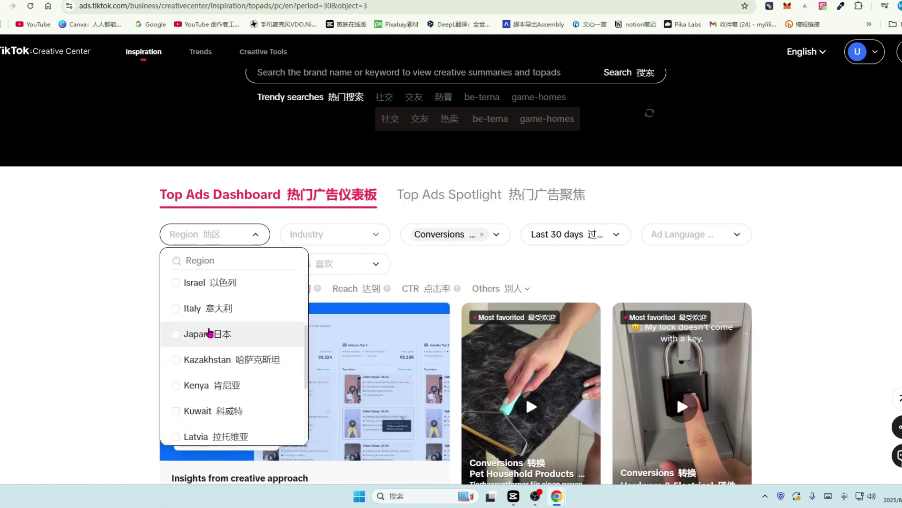
scroll(242, 350, "down", 4)
scroll(241, 368, "down", 10)
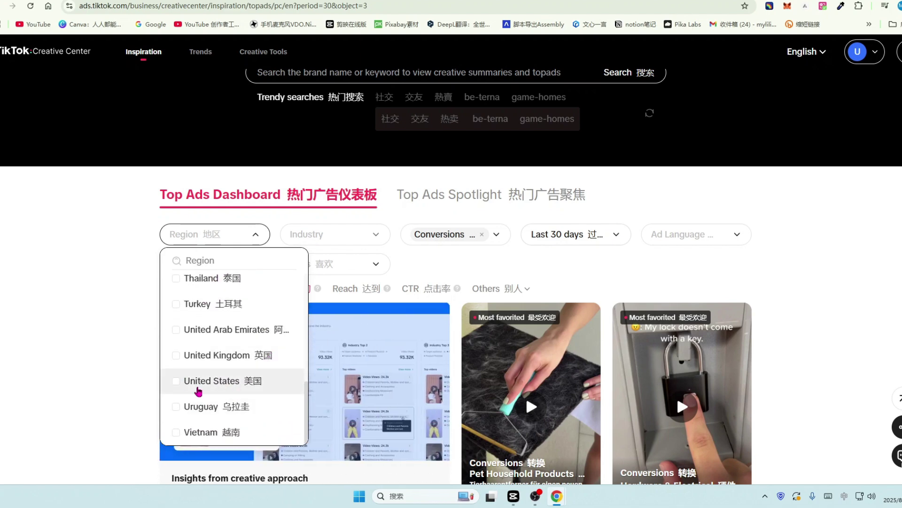
left_click(176, 382)
Step: Filter the top ads by industry to Pet Toys within the Pets category
left_click(371, 238)
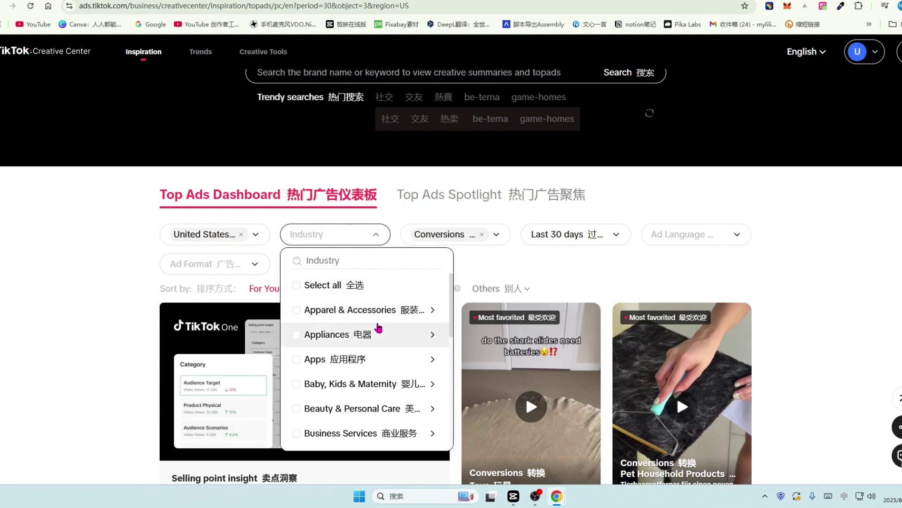
scroll(376, 315, "down", 1)
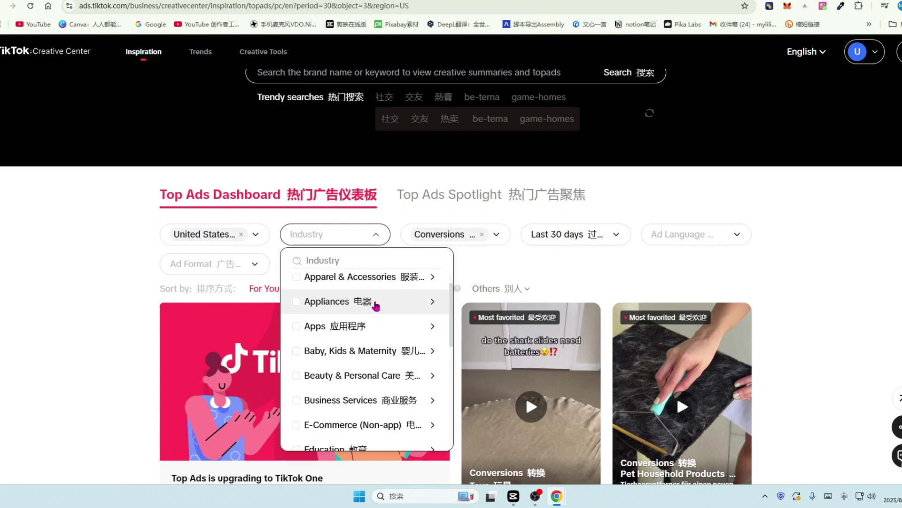
scroll(394, 285, "down", 3)
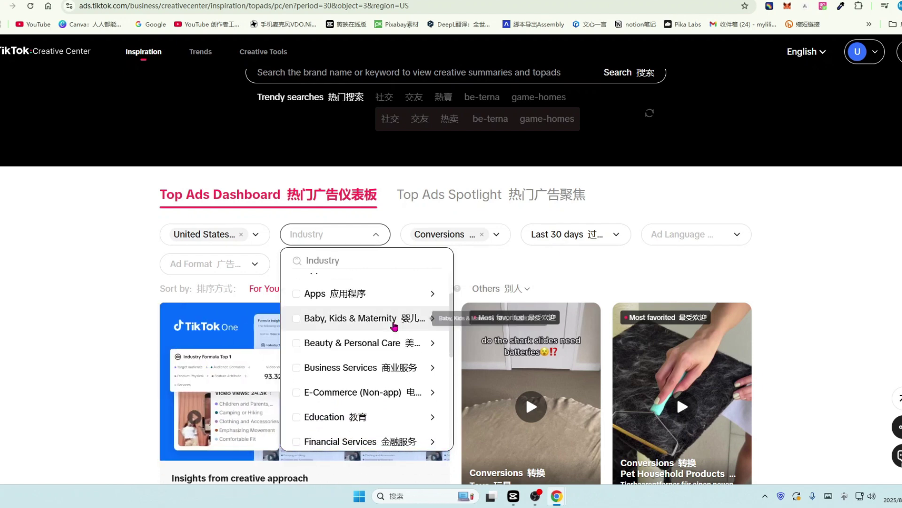
scroll(353, 347, "down", 5)
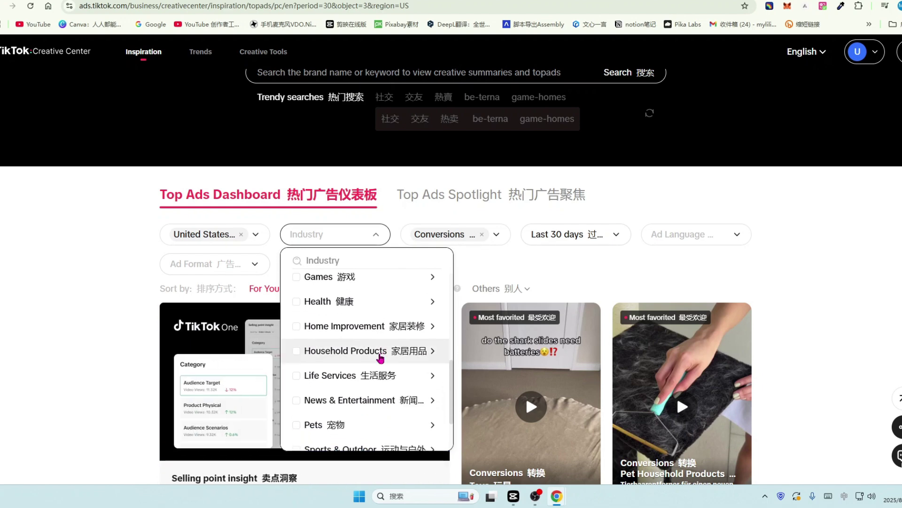
scroll(381, 359, "down", 3)
scroll(381, 356, "up", 2)
scroll(380, 356, "up", 2)
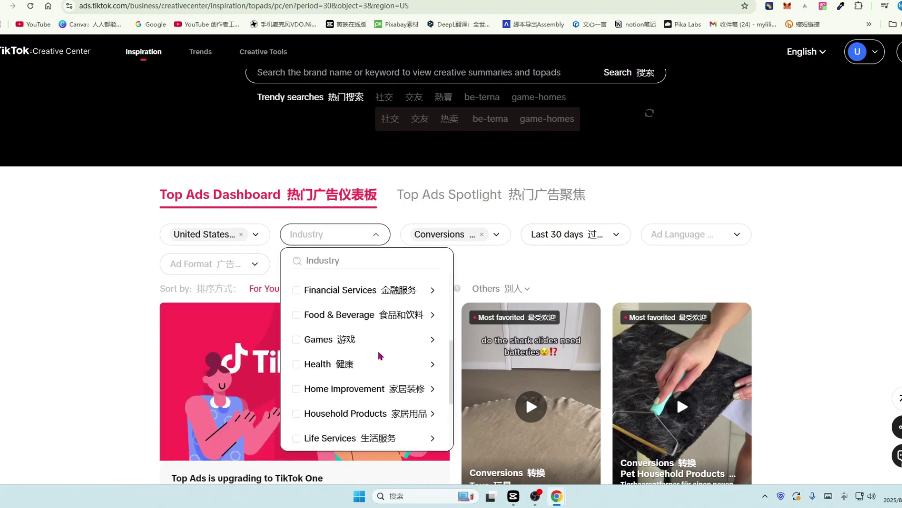
scroll(381, 356, "down", 3)
scroll(381, 356, "up", 3)
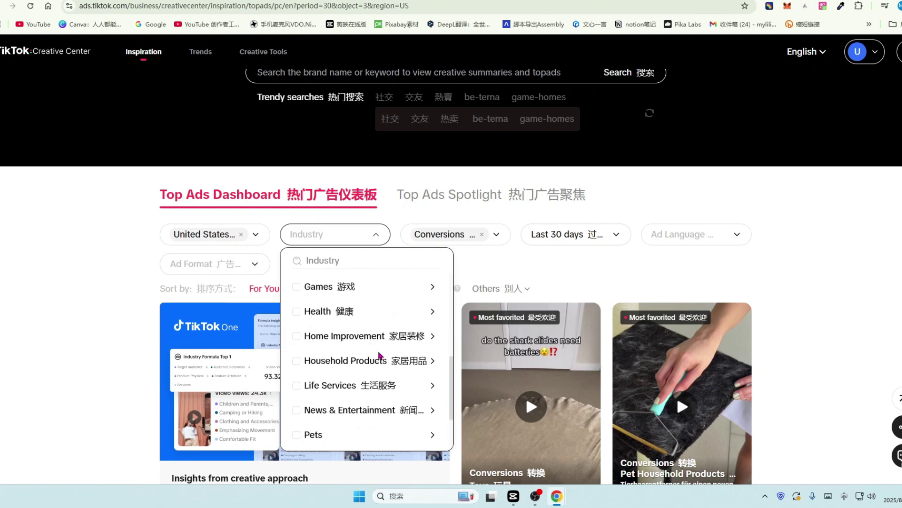
scroll(410, 334, "down", 1)
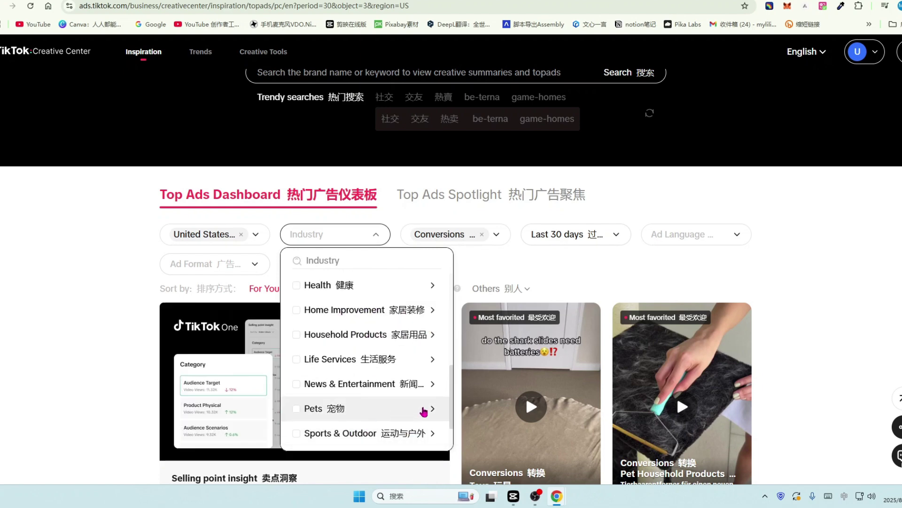
left_click(421, 413)
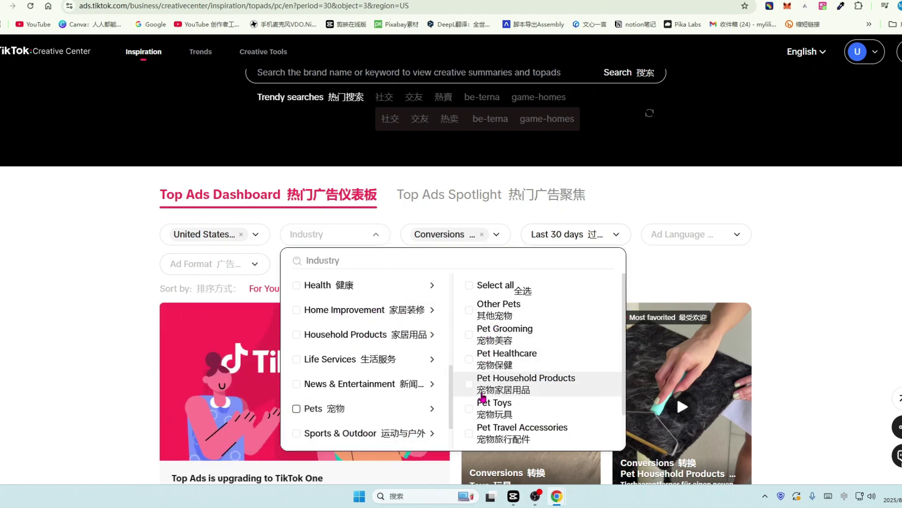
scroll(544, 392, "down", 1)
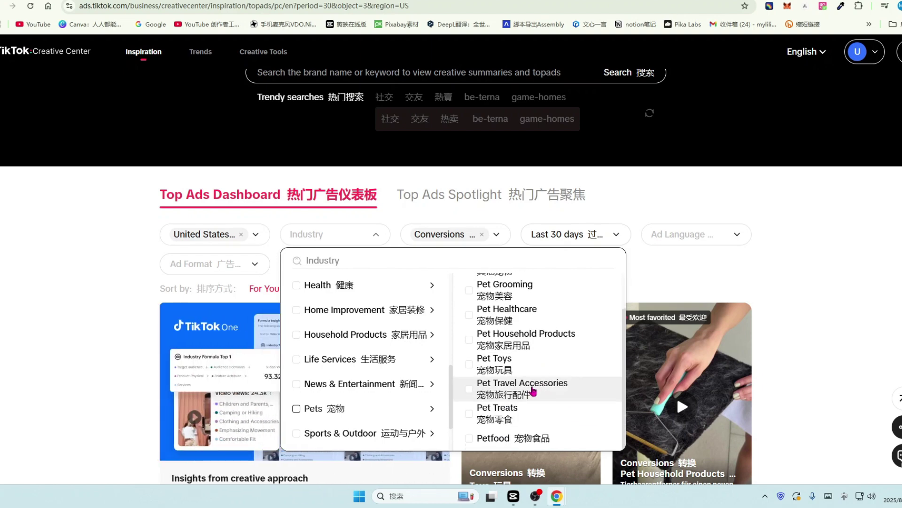
scroll(497, 342, "down", 1)
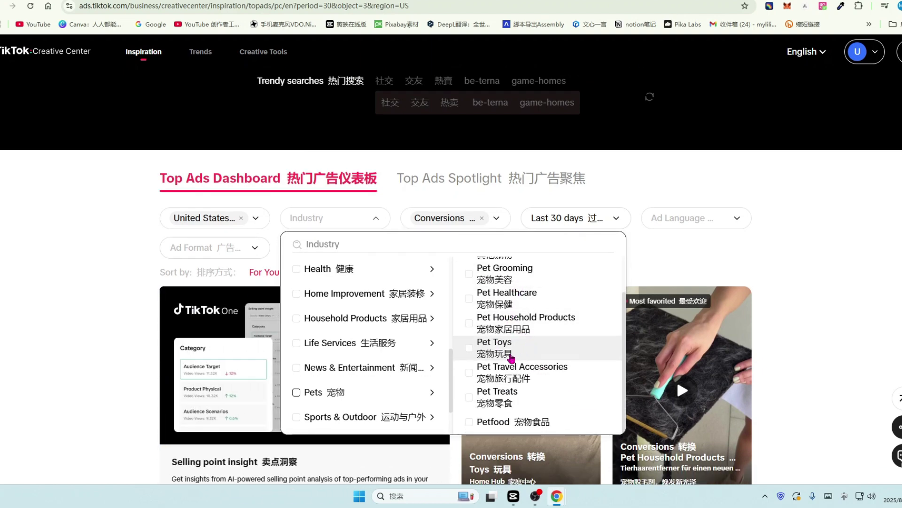
scroll(500, 391, "down", 1)
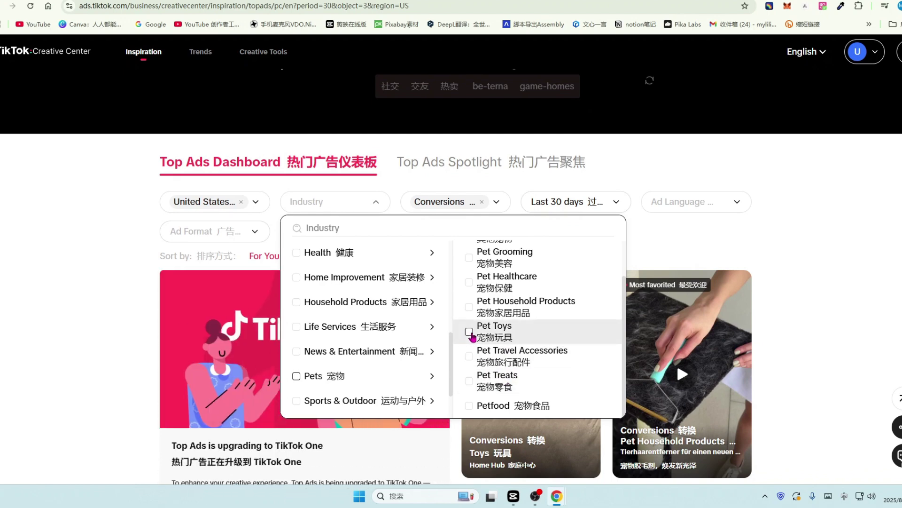
left_click(469, 332)
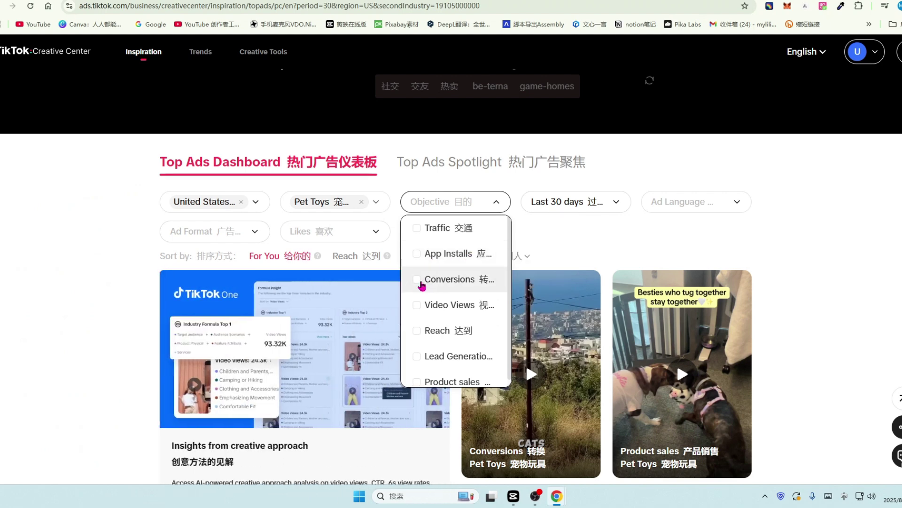
Step: Set the objective filter to Conversions and the period to Last 30 days
left_click(418, 281)
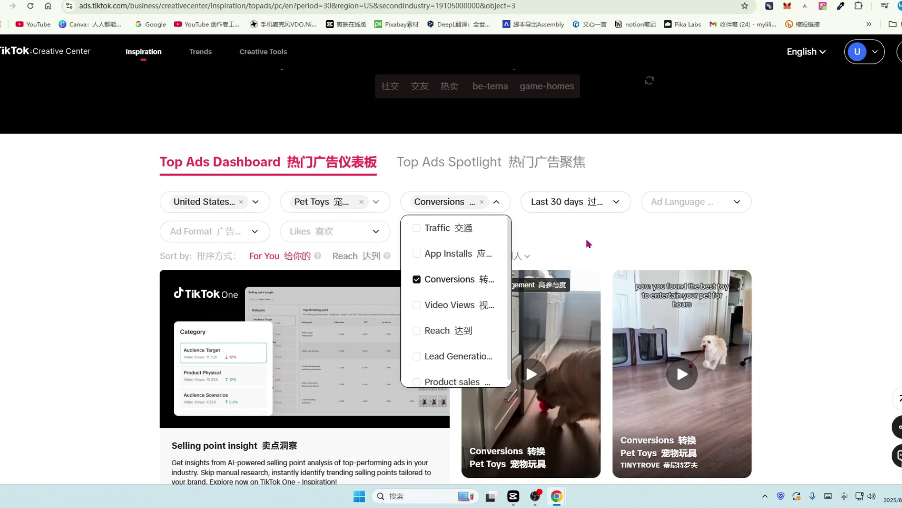
left_click(617, 203)
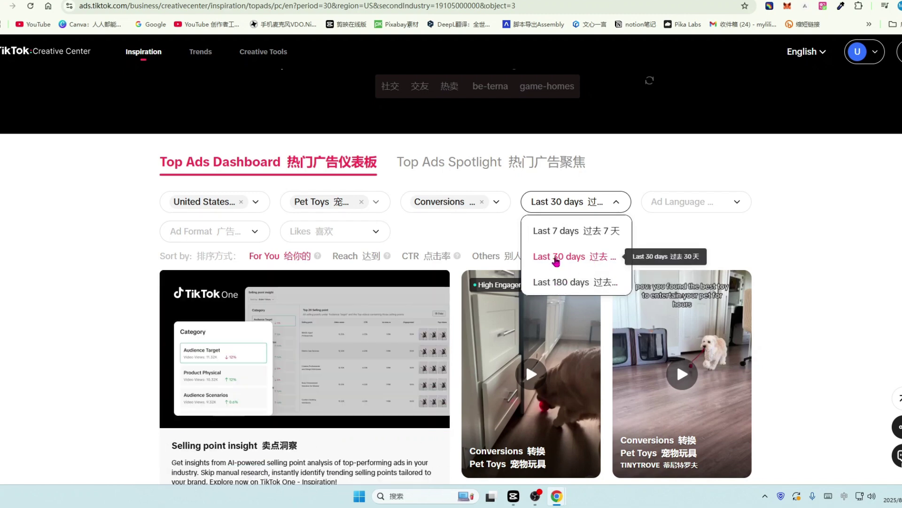
left_click(559, 258)
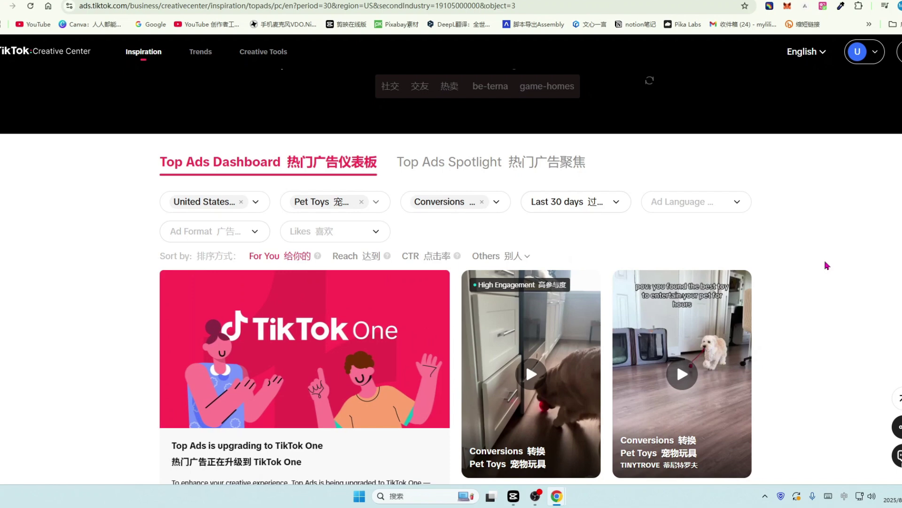
Step: Select all ad languages and set the ad format filter to Spark ads
left_click(738, 202)
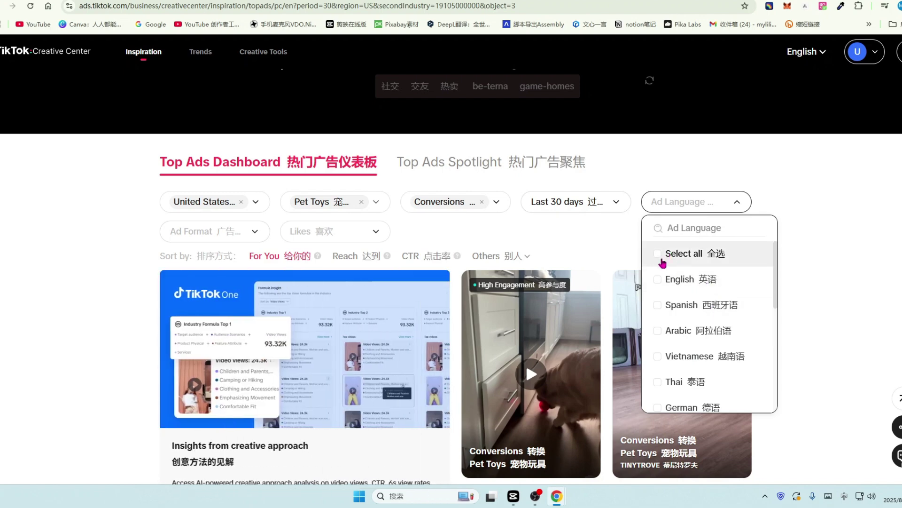
left_click(658, 253)
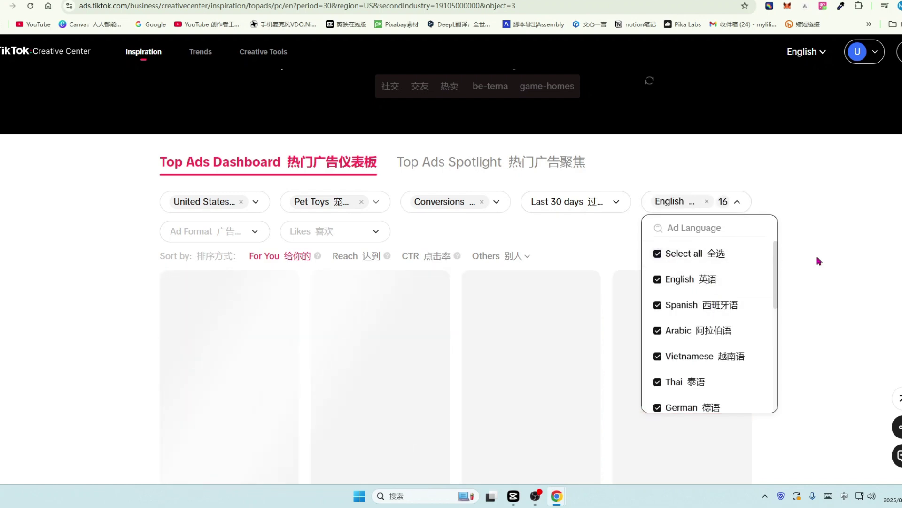
left_click(232, 260)
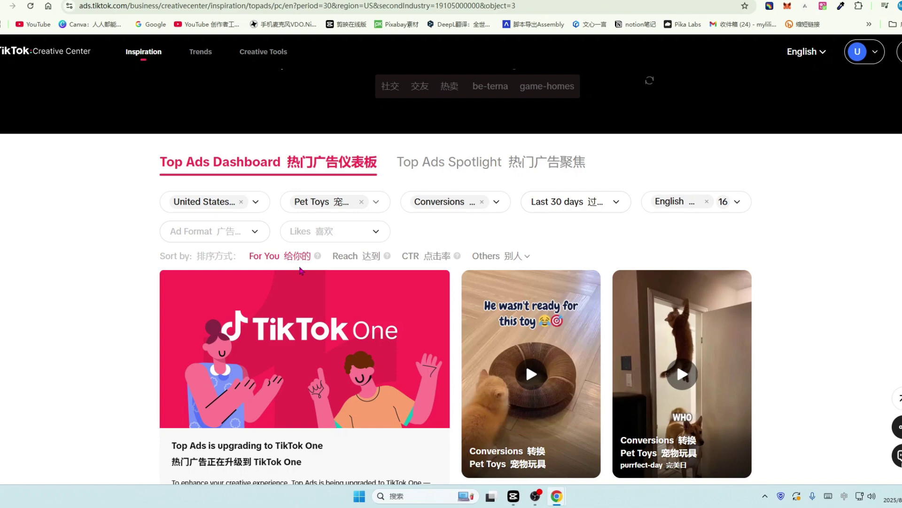
mouse_move(317, 257)
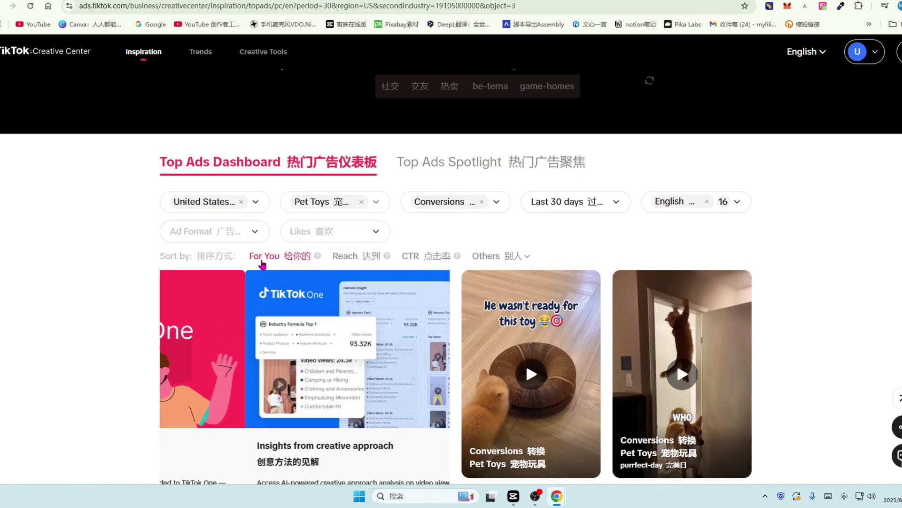
left_click(349, 264)
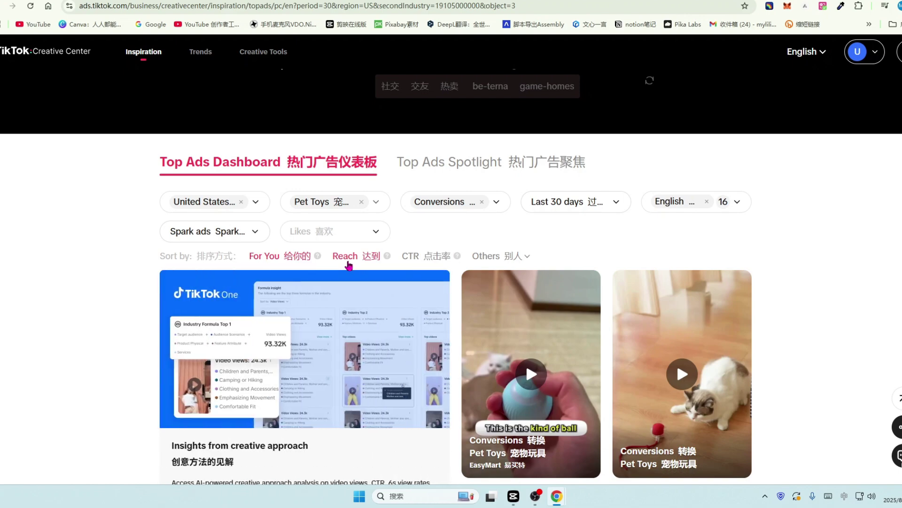
Step: Check the other sort criteria and sort the filtered top ads by CTR
left_click(440, 259)
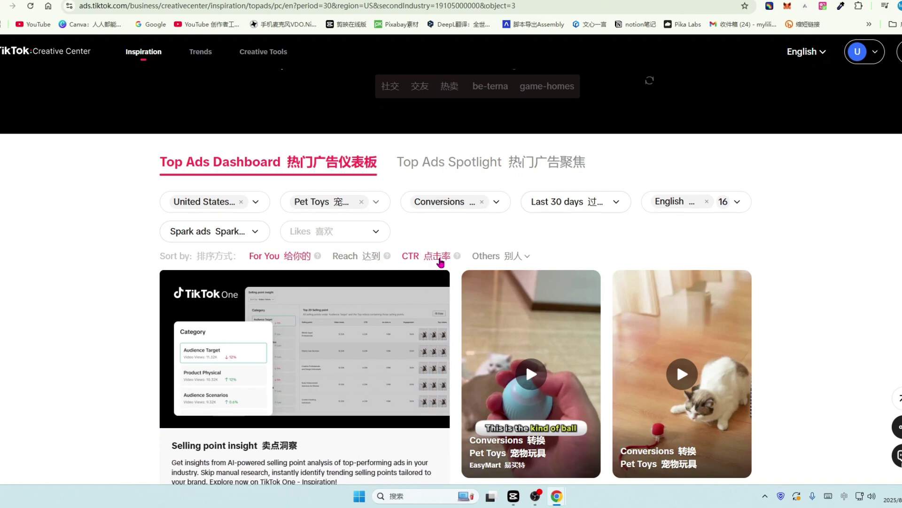
left_click(528, 257)
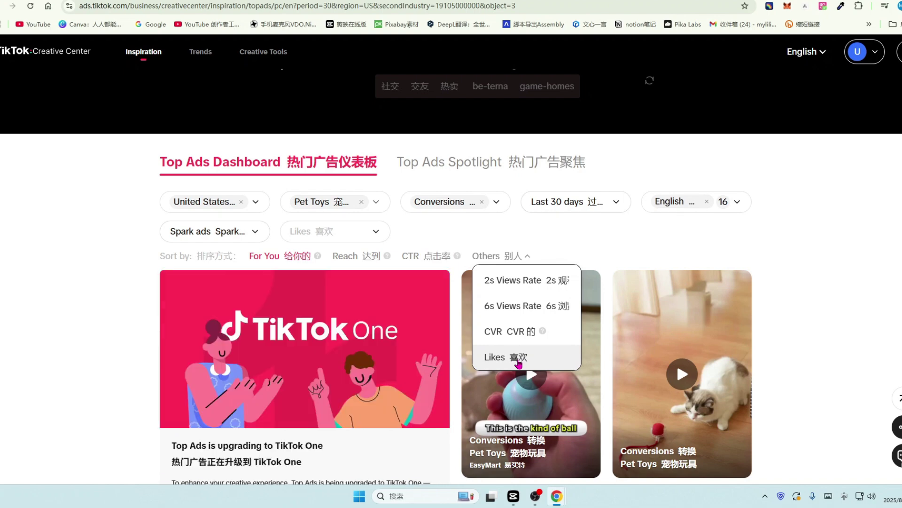
left_click(432, 259)
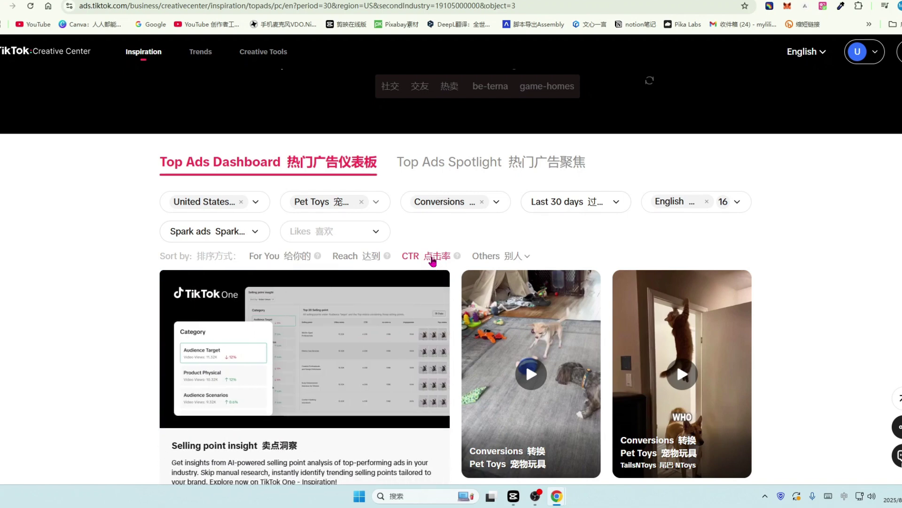
Step: Compare the likes, CTR ranking and budget of the listed ads and open the analytics of the TailWagWonderland ad
scroll(776, 339, "down", 7)
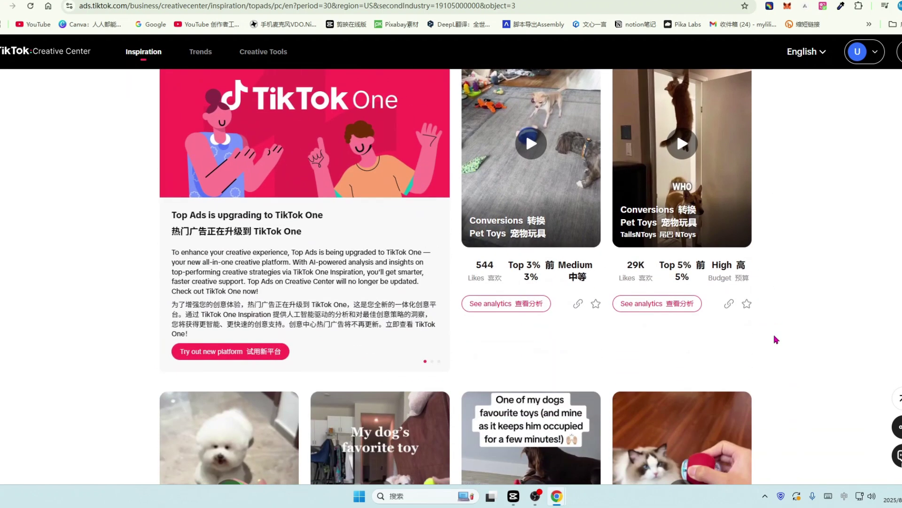
scroll(776, 339, "down", 5)
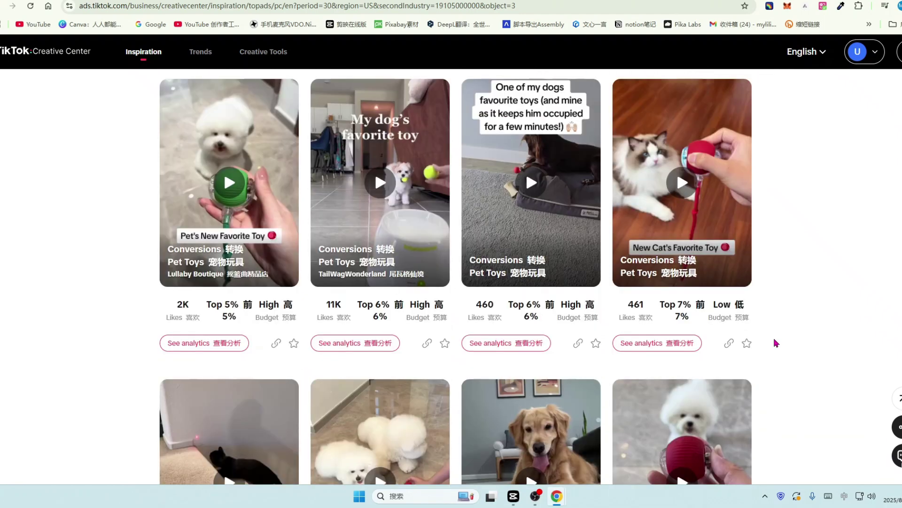
double_click(176, 318)
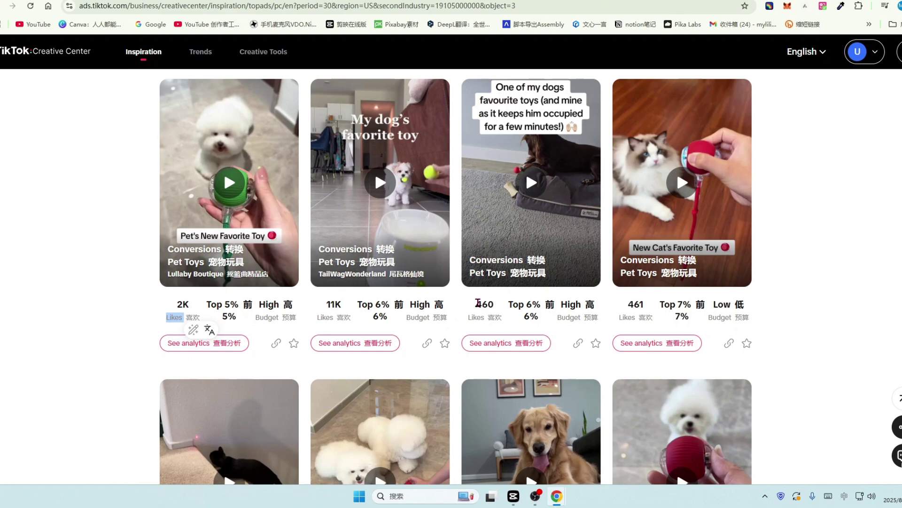
scroll(477, 304, "down", 1)
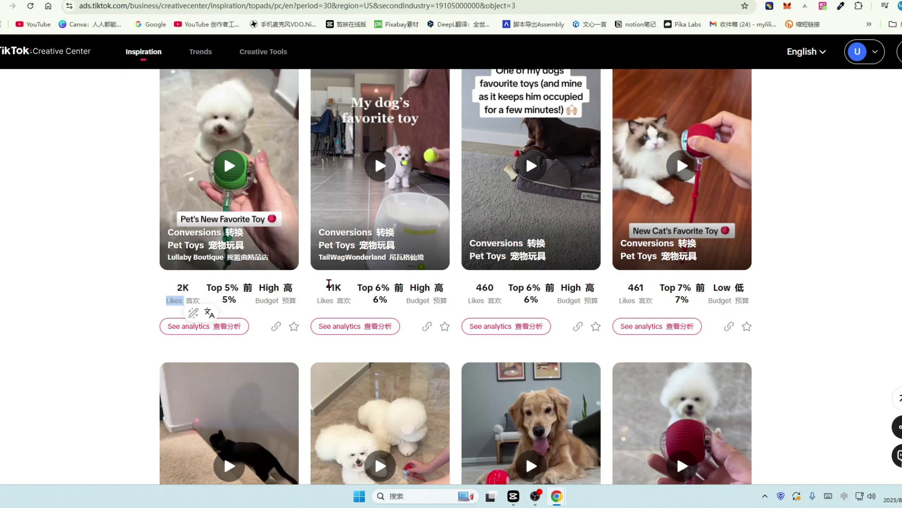
scroll(329, 284, "down", 1)
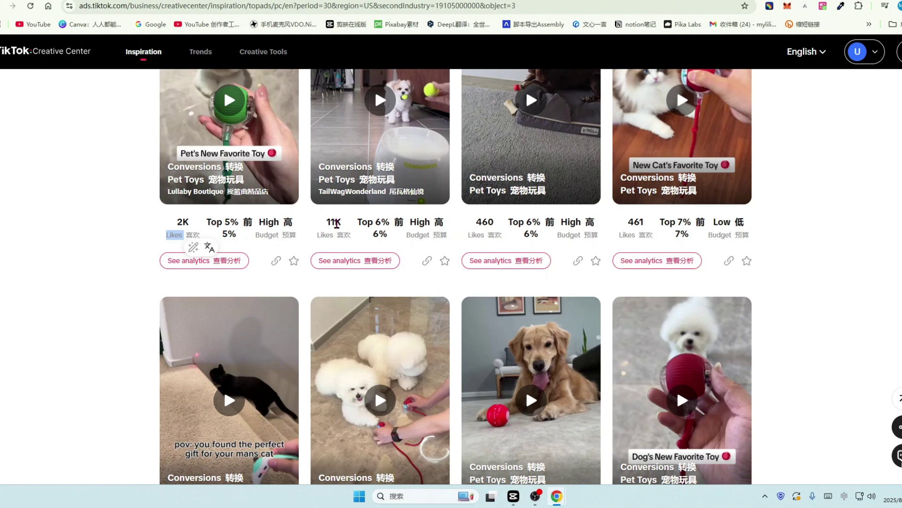
scroll(336, 224, "up", 1)
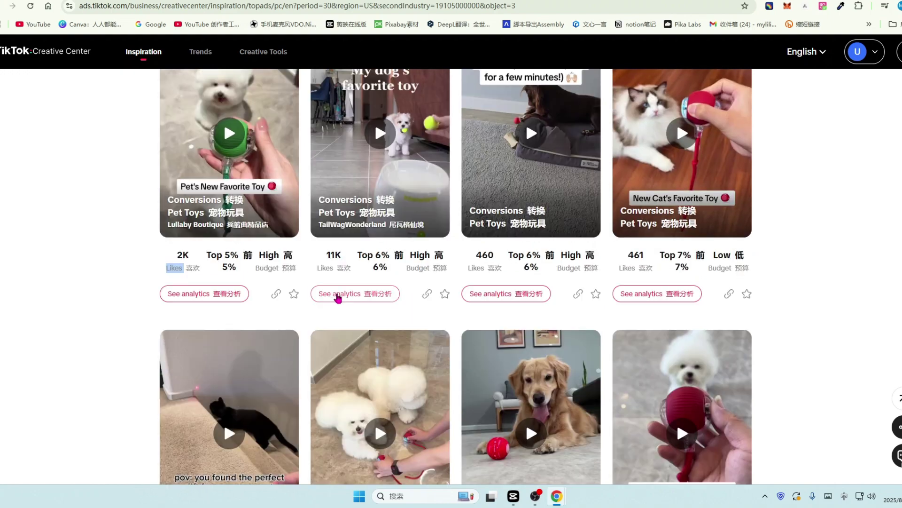
left_click(366, 299)
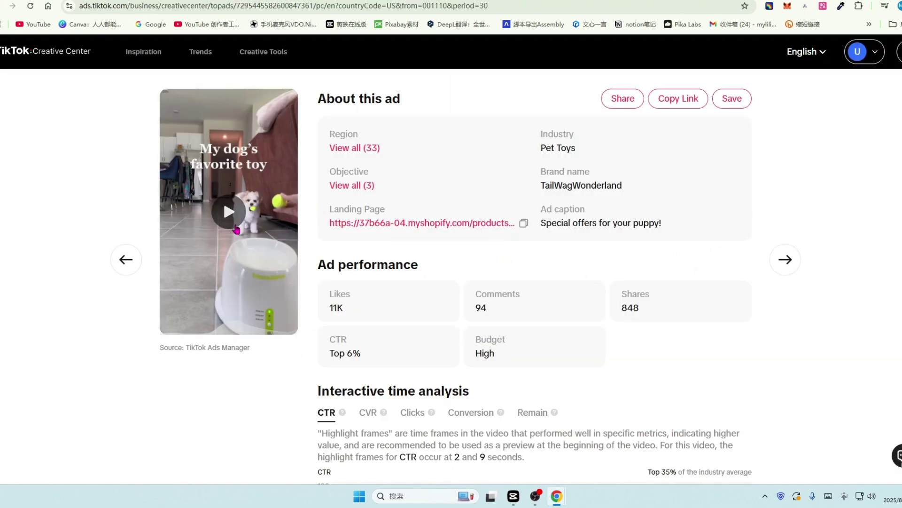
Step: Play a few seconds of the TailWagWonderland ad video, pause it, and review the ad's details and performance metrics
left_click(230, 212)
left_click(233, 205)
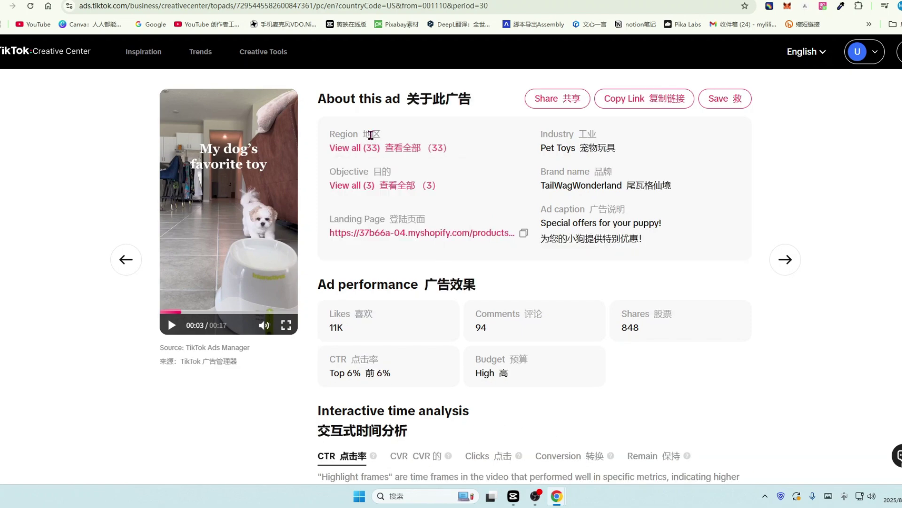
mouse_move(404, 148)
scroll(729, 234, "down", 1)
scroll(729, 237, "up", 1)
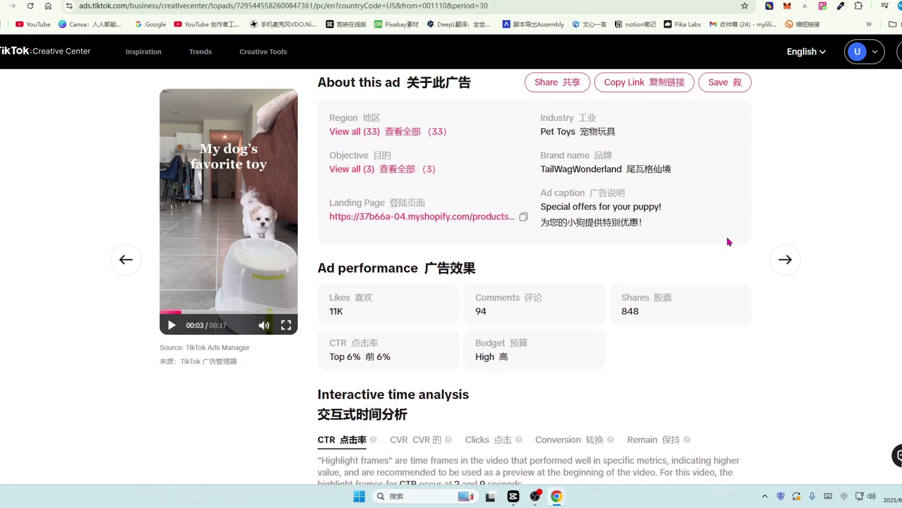
mouse_move(395, 168)
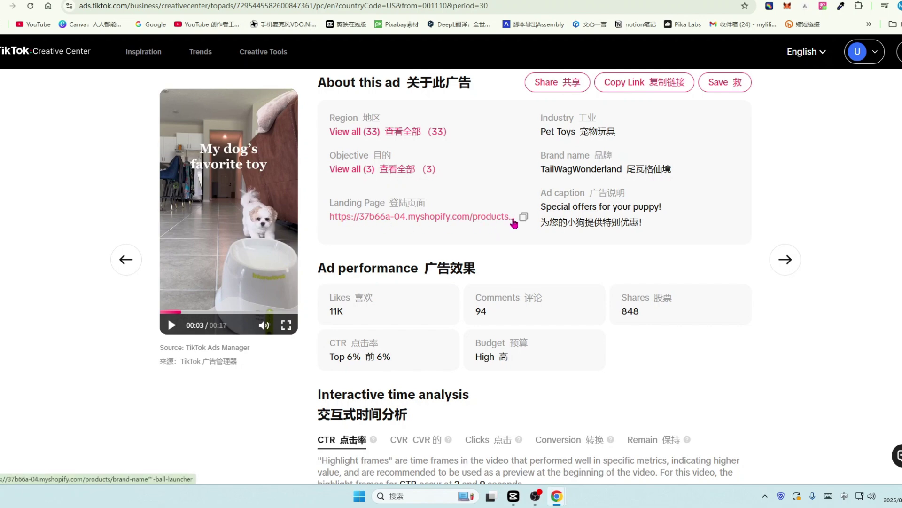
scroll(414, 193, "down", 3)
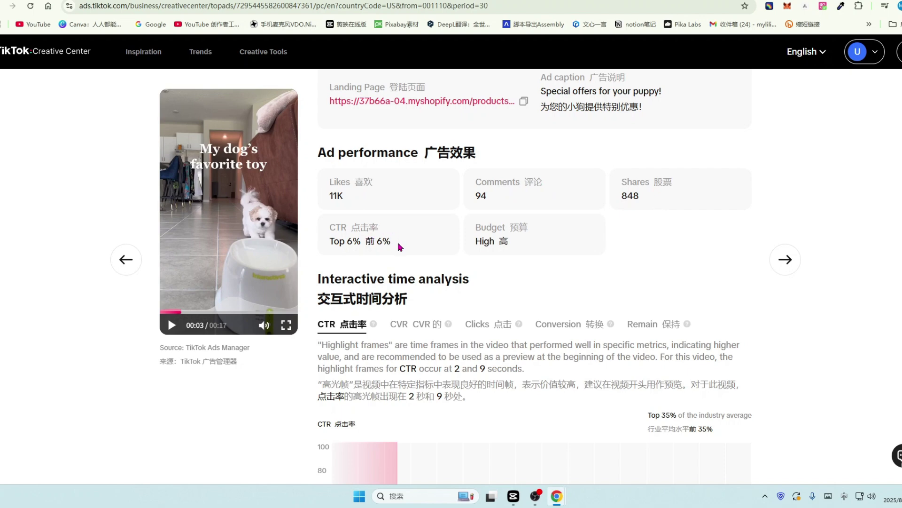
scroll(540, 246, "down", 1)
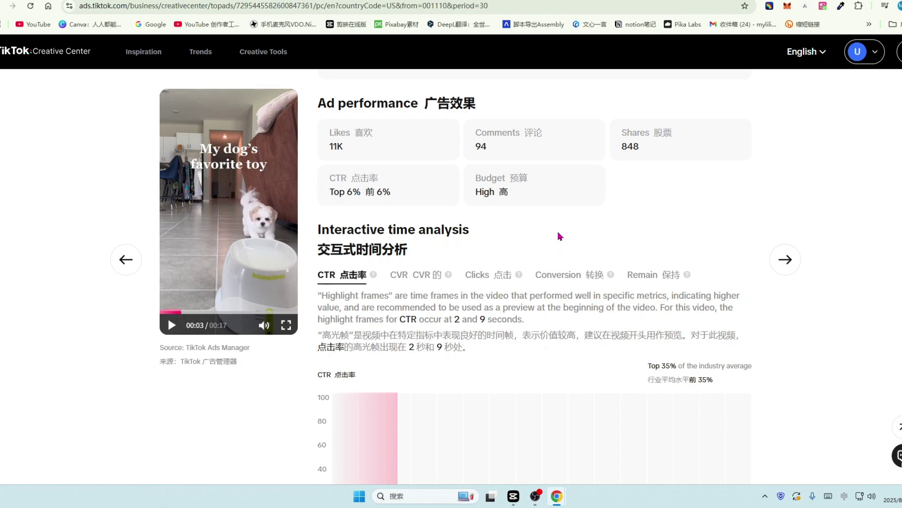
Step: Compare the CTR, CVR, Clicks and Conversion curves in the ad's interactive time analysis
scroll(559, 236, "down", 3)
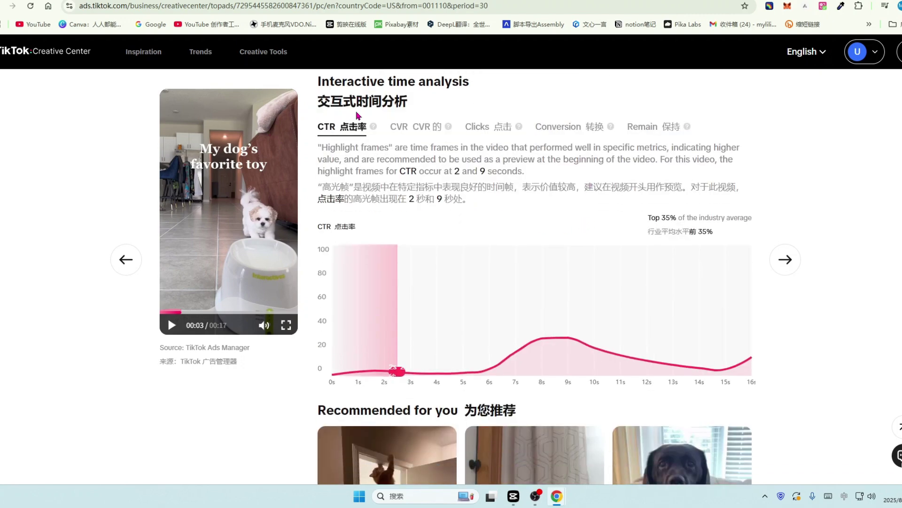
mouse_move(559, 341)
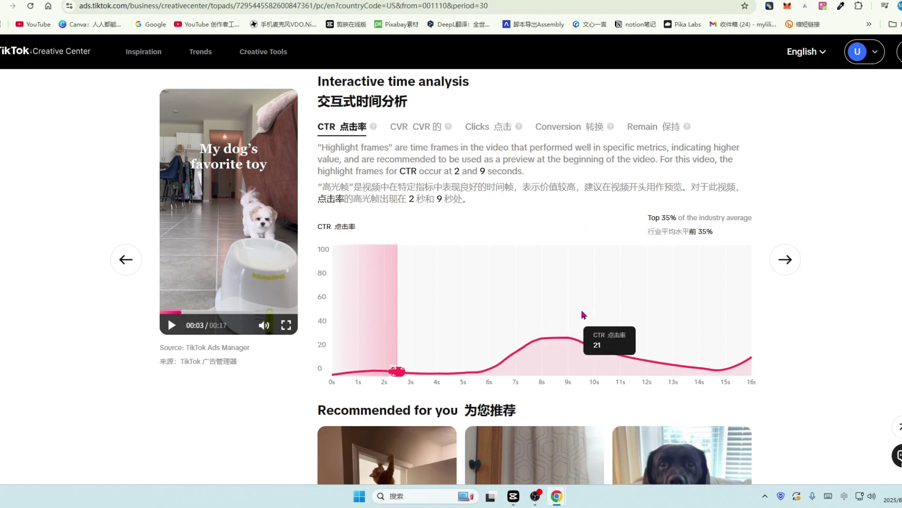
left_click(416, 126)
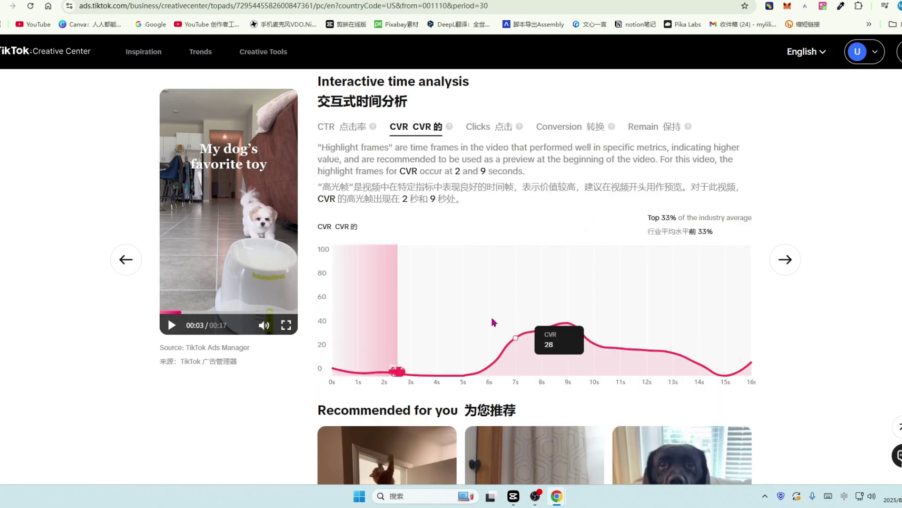
left_click(493, 128)
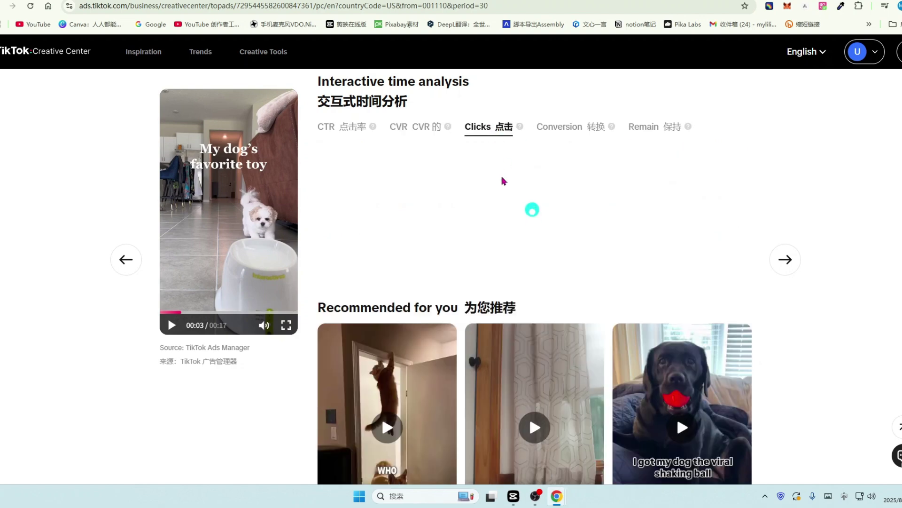
left_click(576, 130)
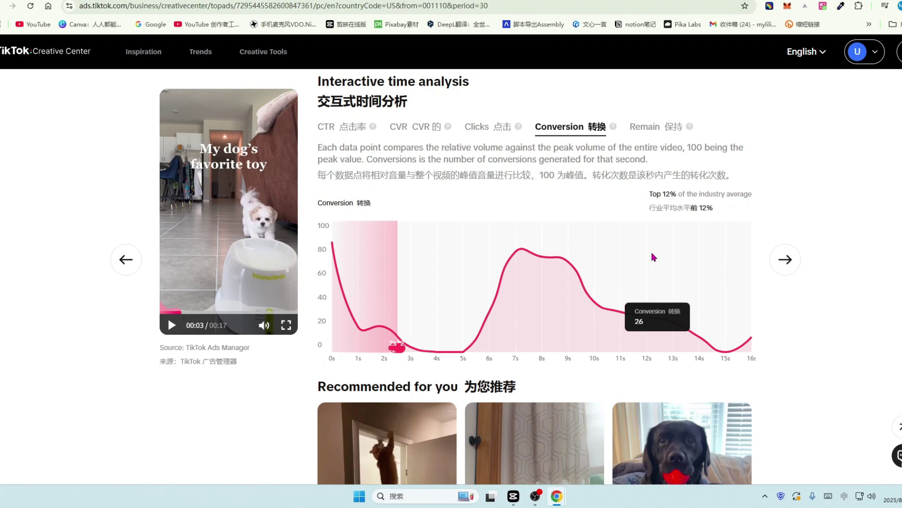
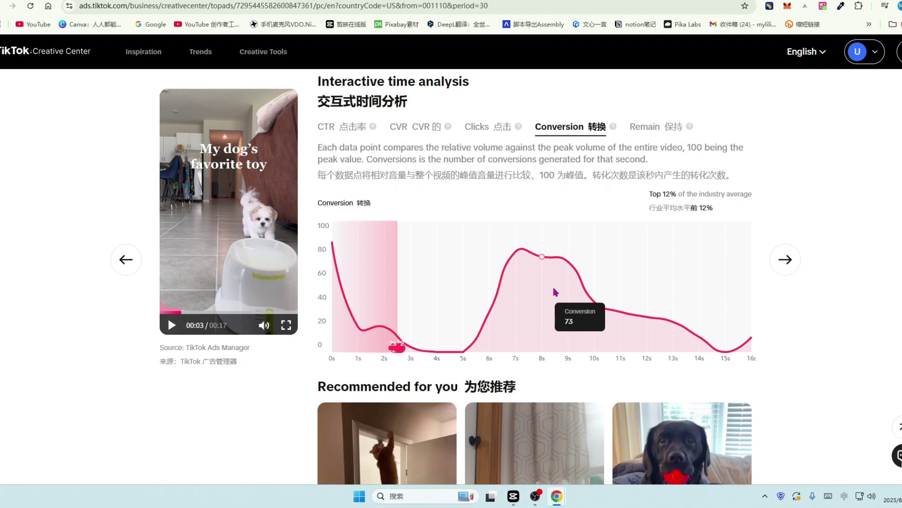
scroll(555, 292, "down", 1)
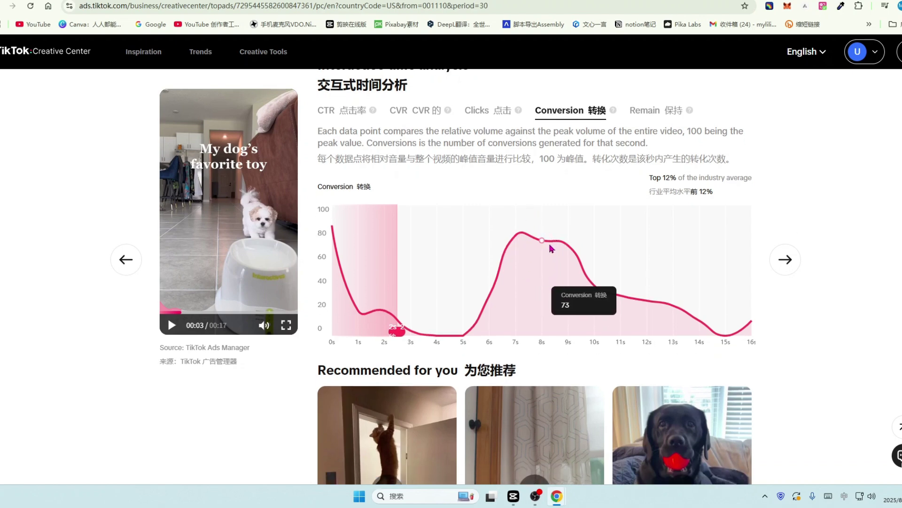
Step: Return to the top ads list and open the analytics of the dog toy ad with 4K likes
key("alt+Left")
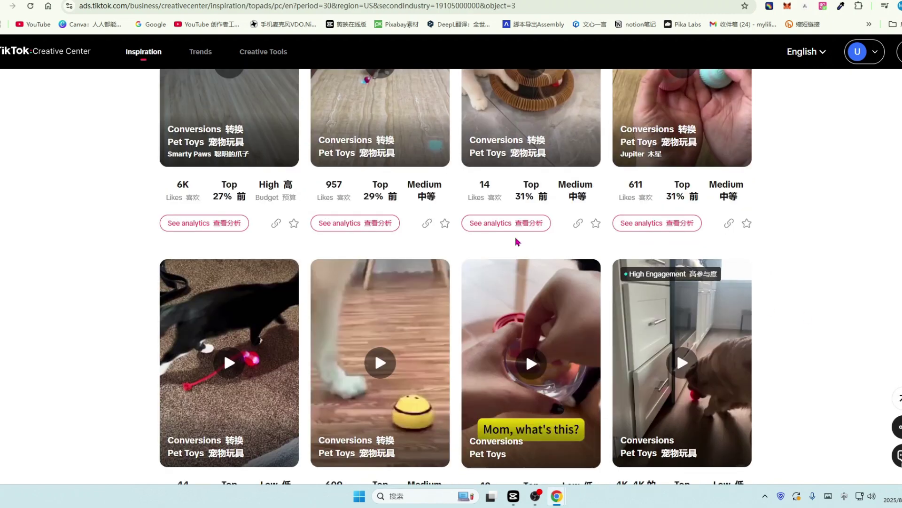
scroll(830, 263, "down", 6)
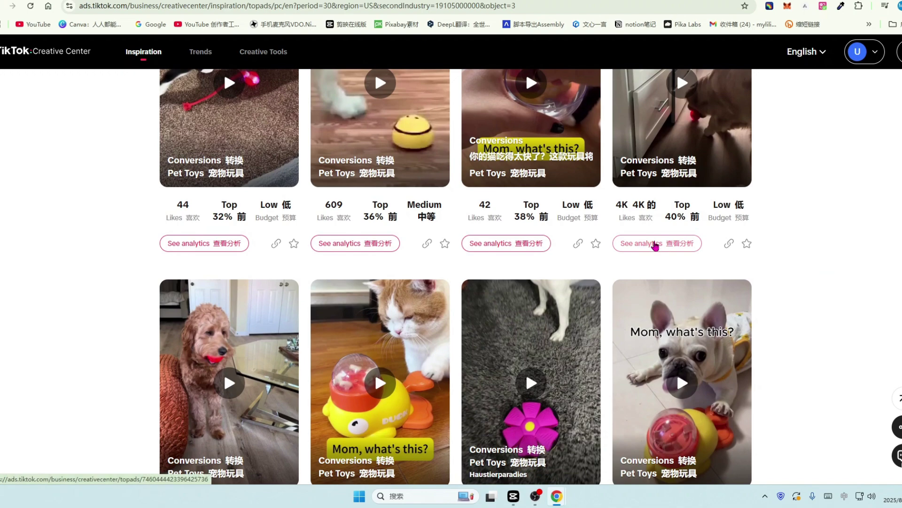
left_click(653, 242)
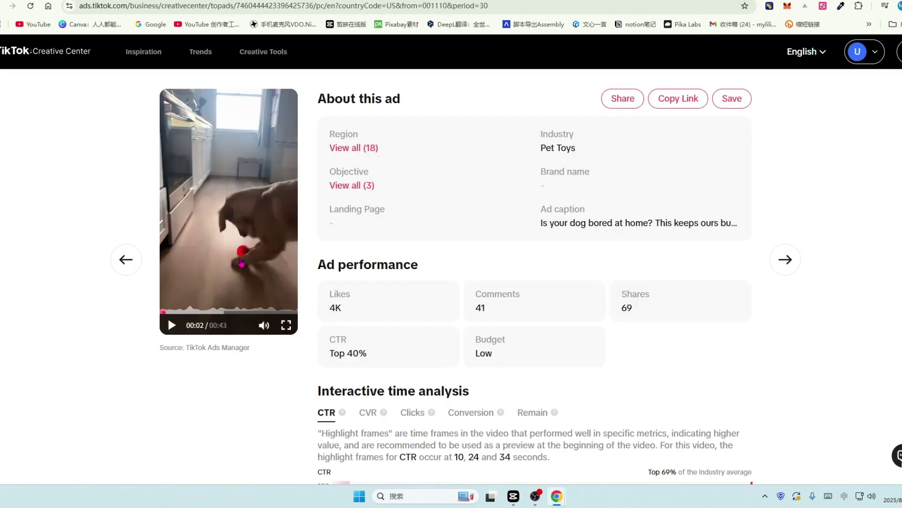
Step: Check the Clicks and CVR curves of this ad and examine the peaks in its Conversion curve
scroll(570, 282, "down", 1)
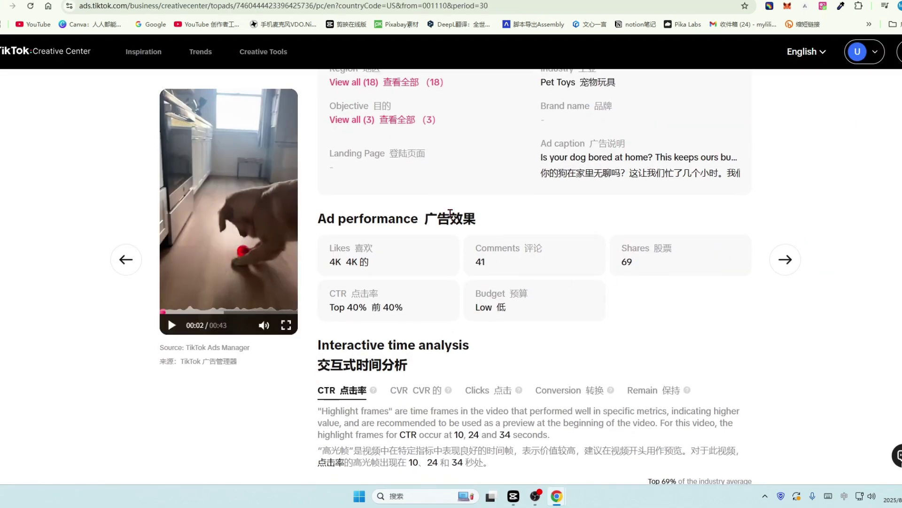
scroll(526, 265, "down", 5)
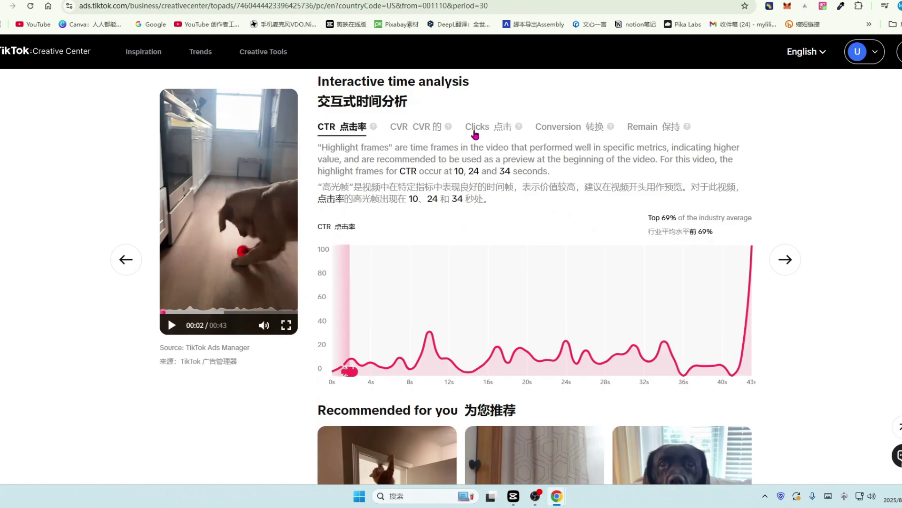
left_click(576, 128)
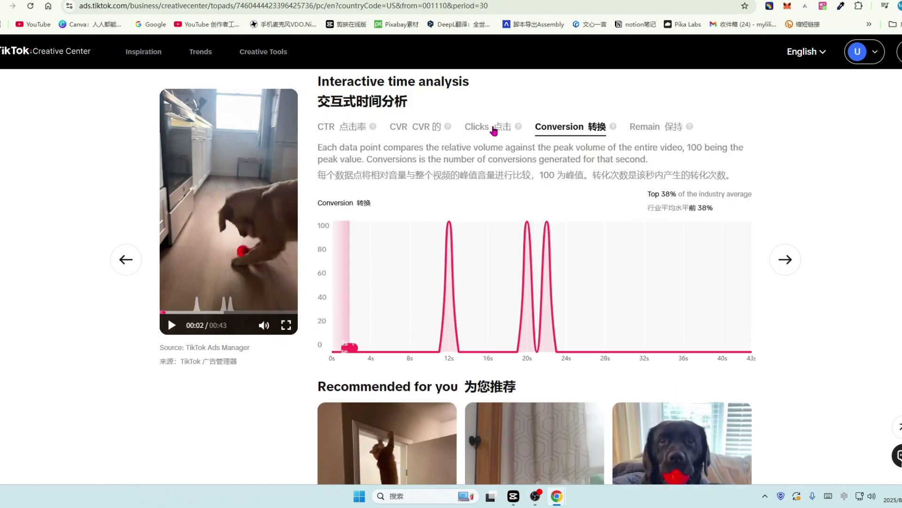
left_click(494, 129)
left_click(413, 127)
left_click(572, 127)
mouse_move(545, 258)
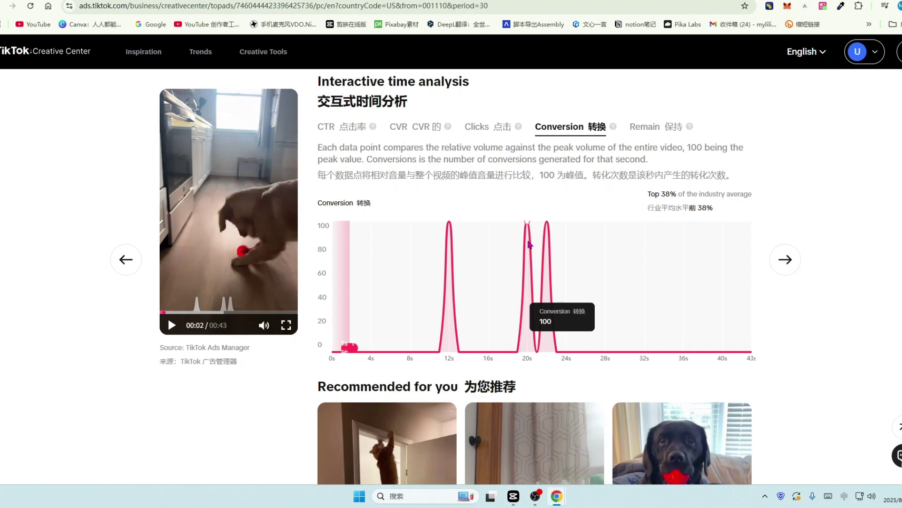
Step: Go to Keyword Insights and search for "air conditioner", using Google Translate for the English term
scroll(625, 255, "up", 2)
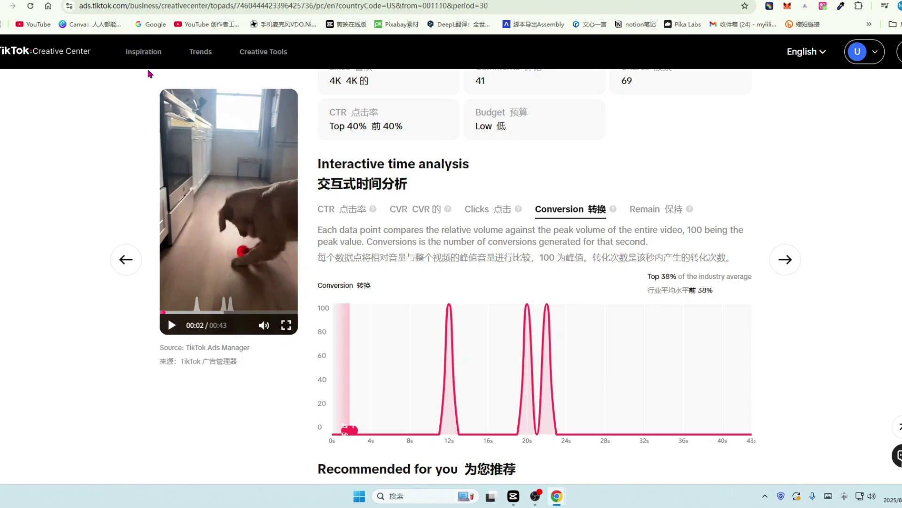
mouse_move(145, 56)
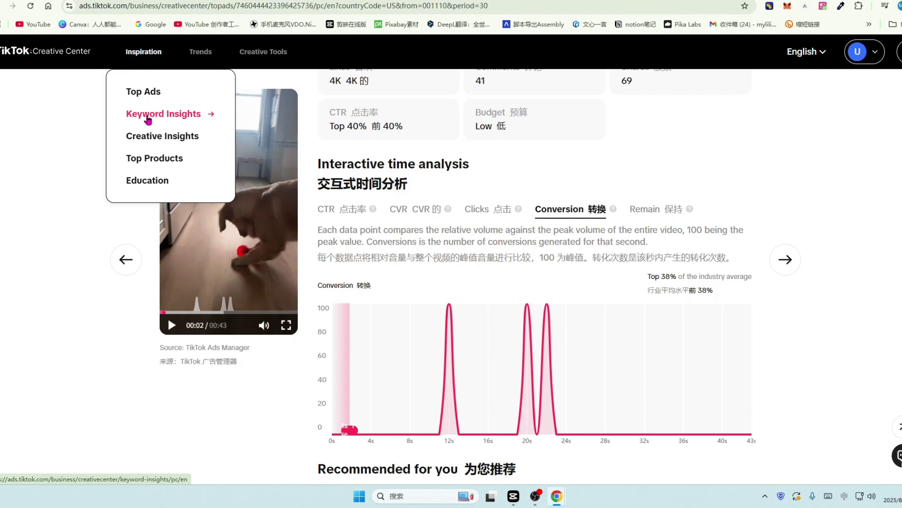
left_click(188, 115)
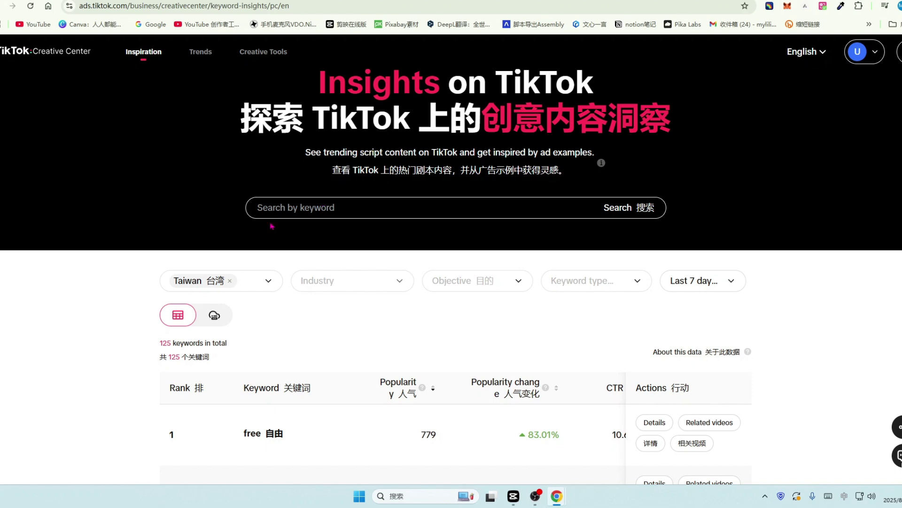
left_click(271, 202)
type("air conditioner")
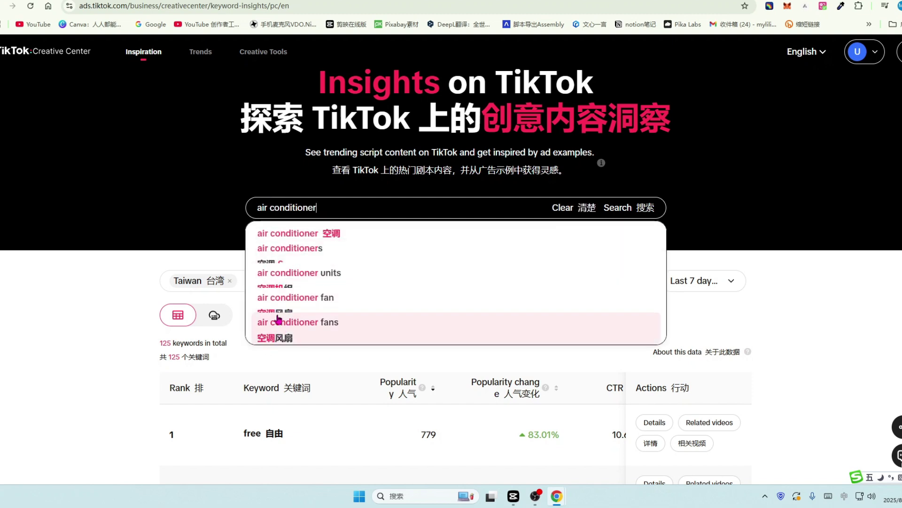
left_click(303, 235)
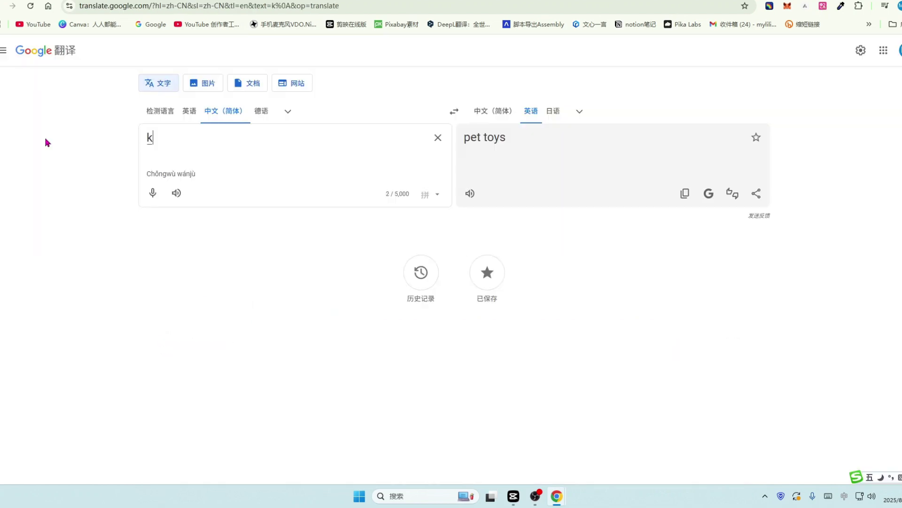
type("ong")
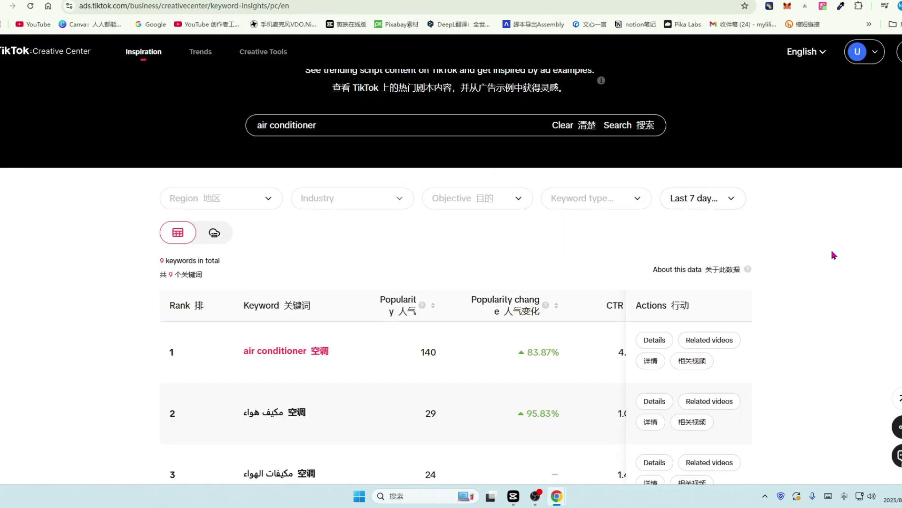
Step: Review the popularity and popularity change of the air conditioner keywords
scroll(564, 210, "down", 3)
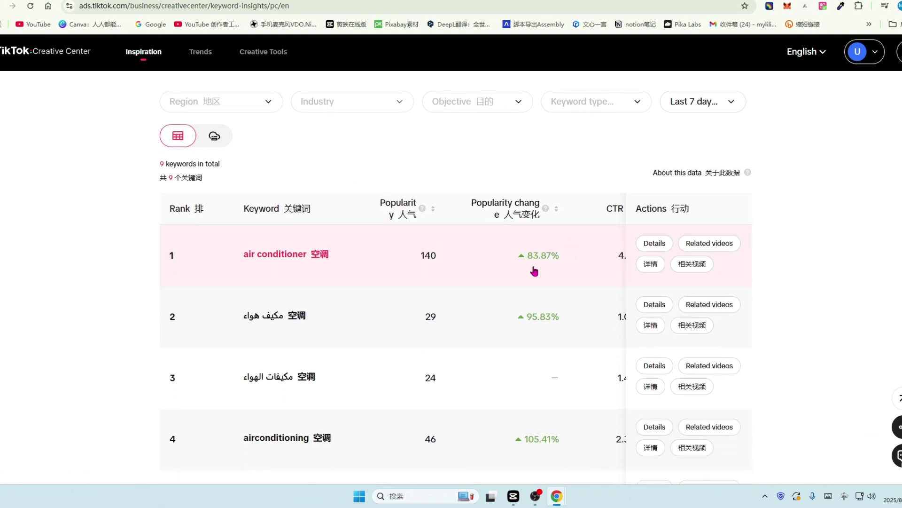
scroll(376, 282, "down", 1)
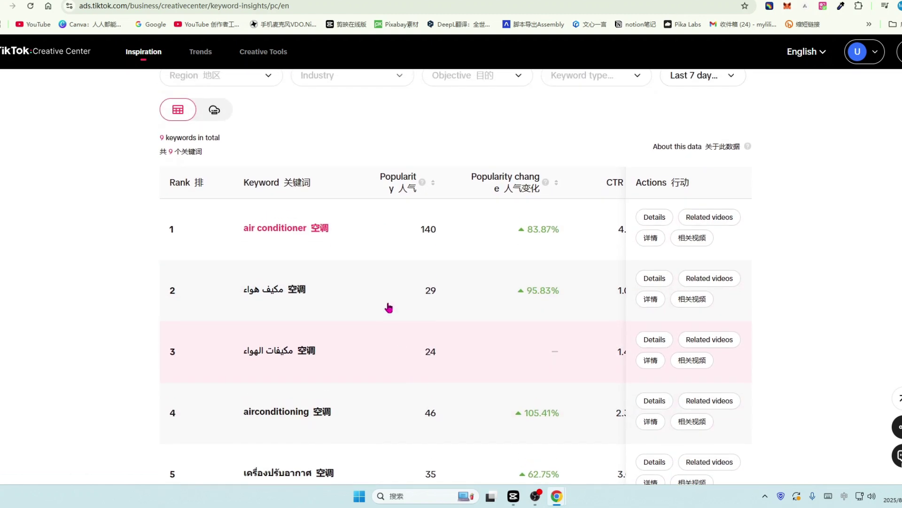
scroll(388, 307, "up", 1)
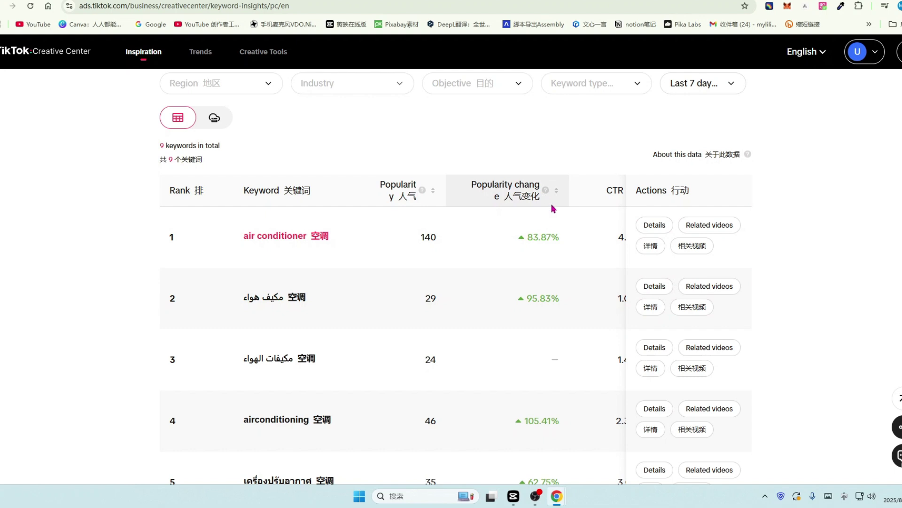
Step: Search for the keywords "pet toys" and "necklace" and examine the popularity of the ranked necklace keywords
scroll(553, 209, "up", 3)
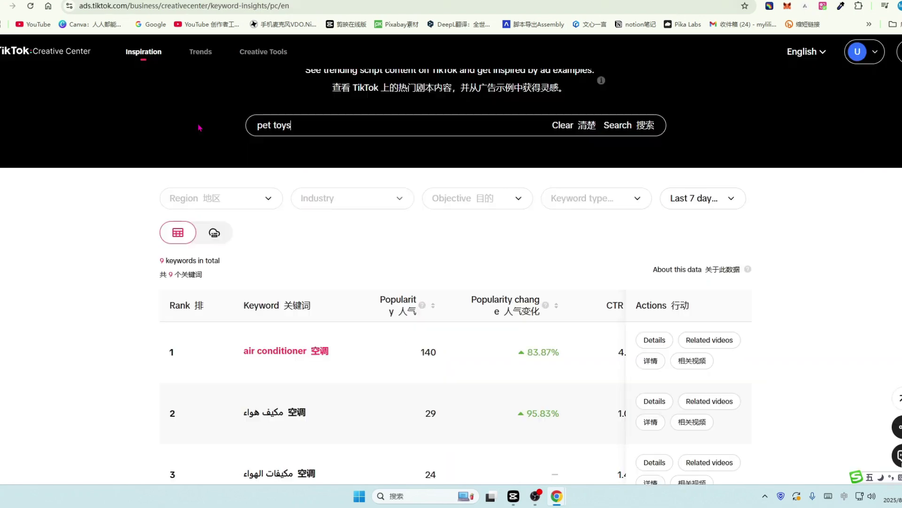
left_click(640, 129)
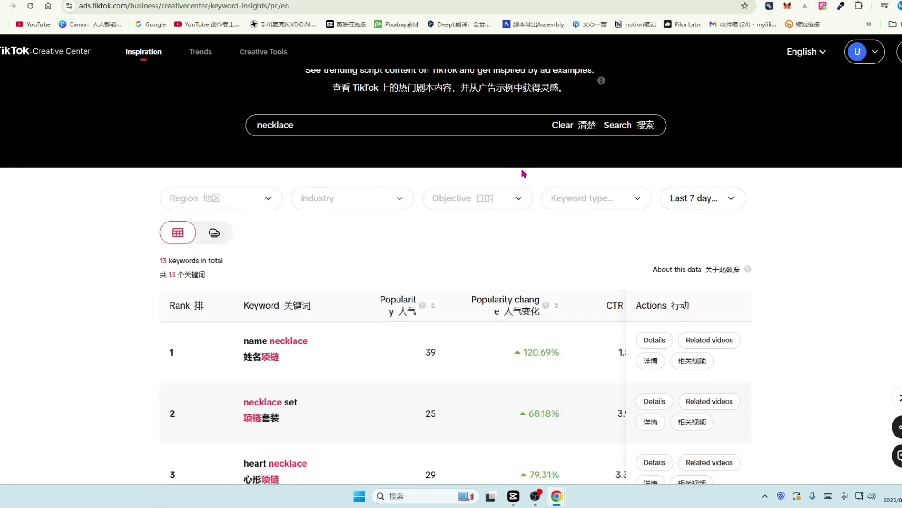
scroll(480, 298, "down", 3)
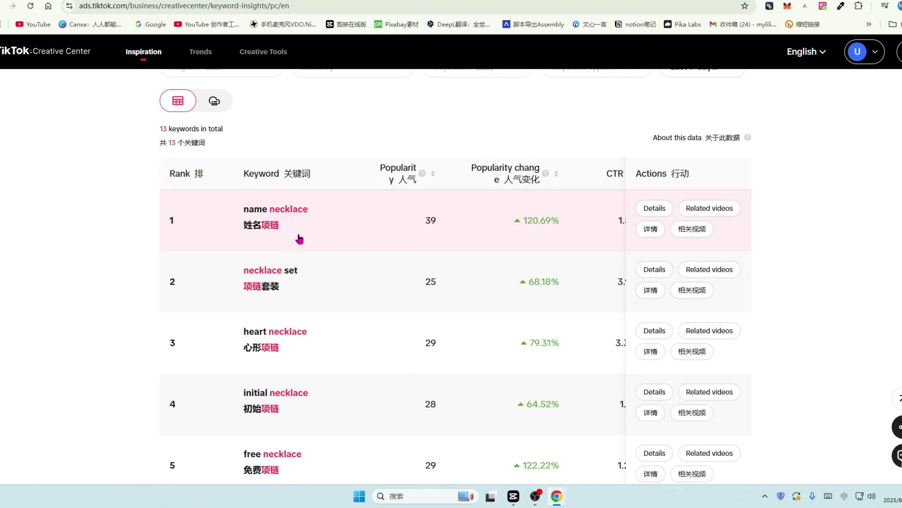
scroll(299, 237, "up", 3)
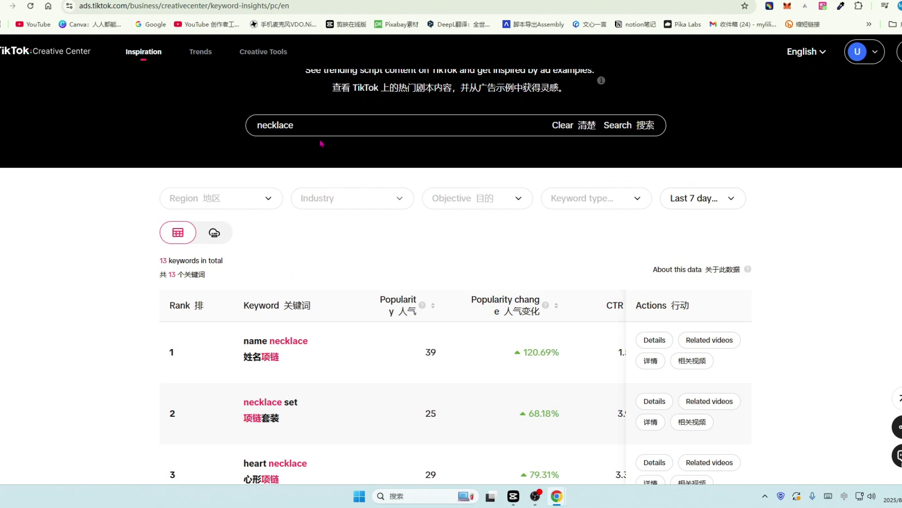
scroll(322, 218, "down", 2)
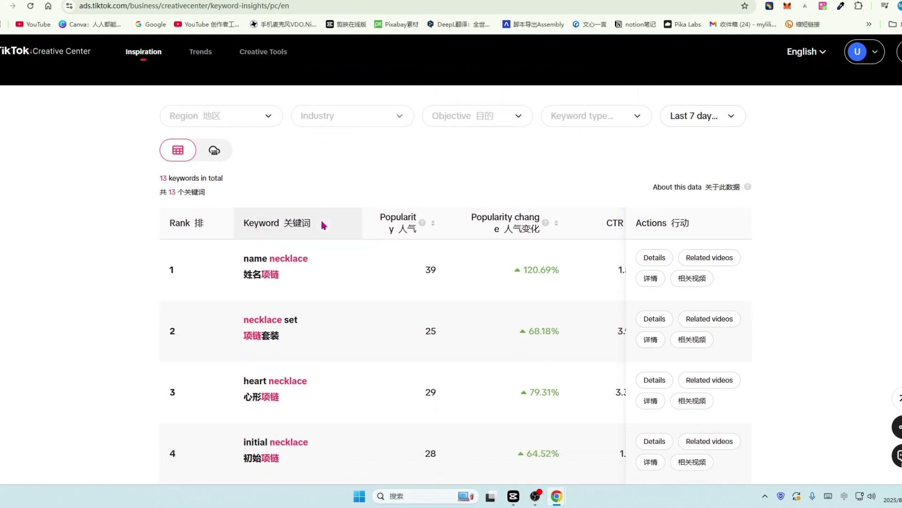
scroll(318, 194, "down", 1)
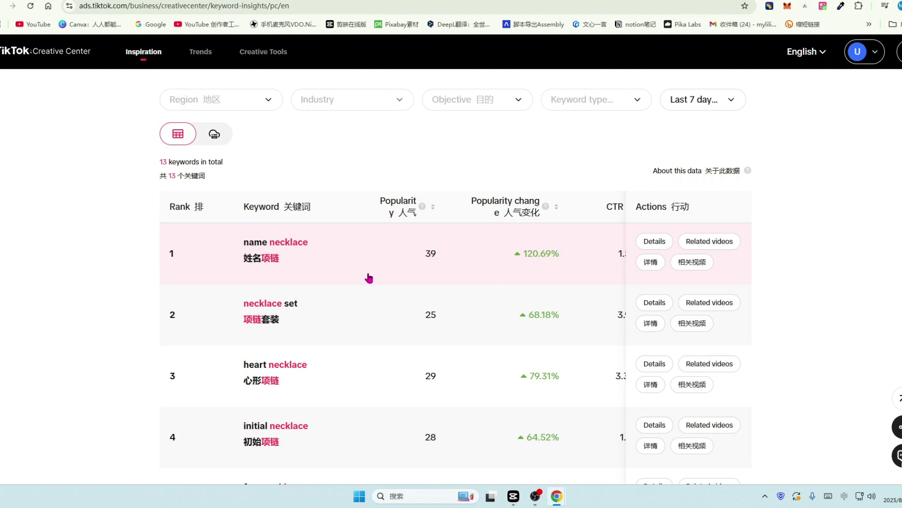
scroll(272, 275, "down", 1)
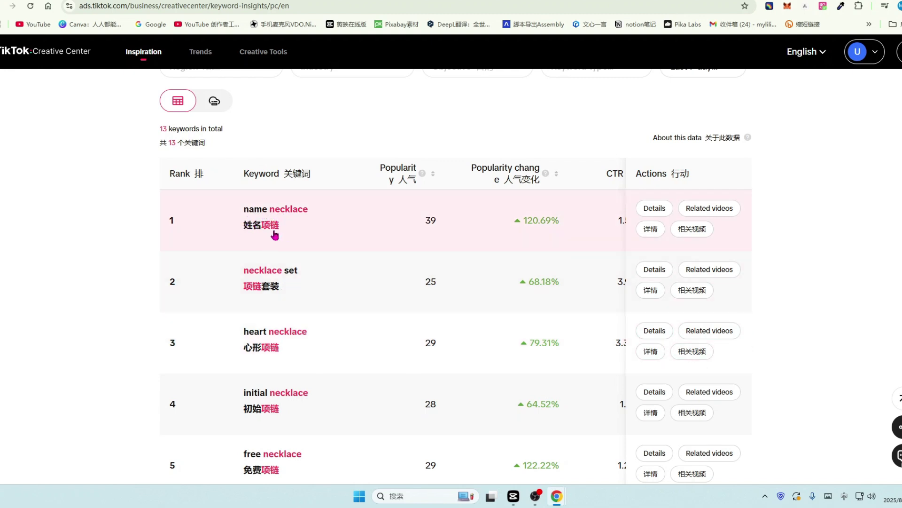
Step: Read through the ranked necklace keywords and compare their popularity changes
scroll(287, 244, "down", 1)
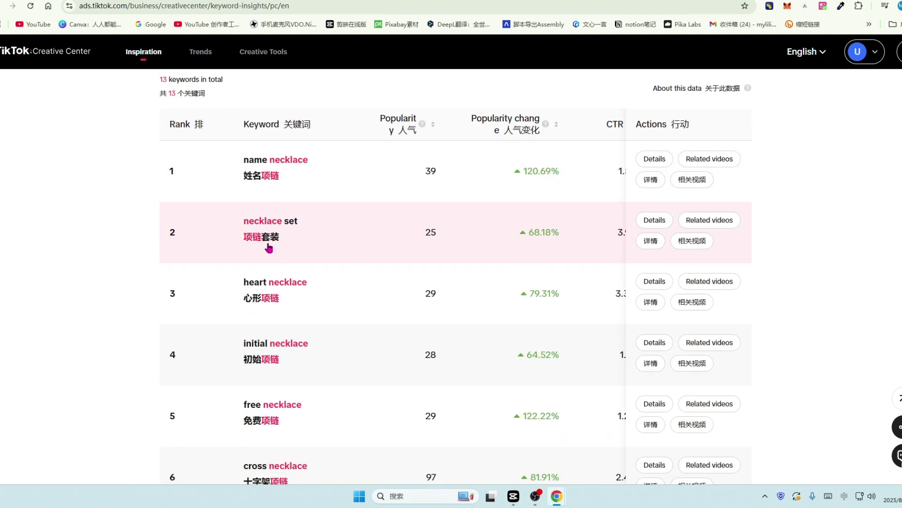
scroll(282, 264, "down", 1)
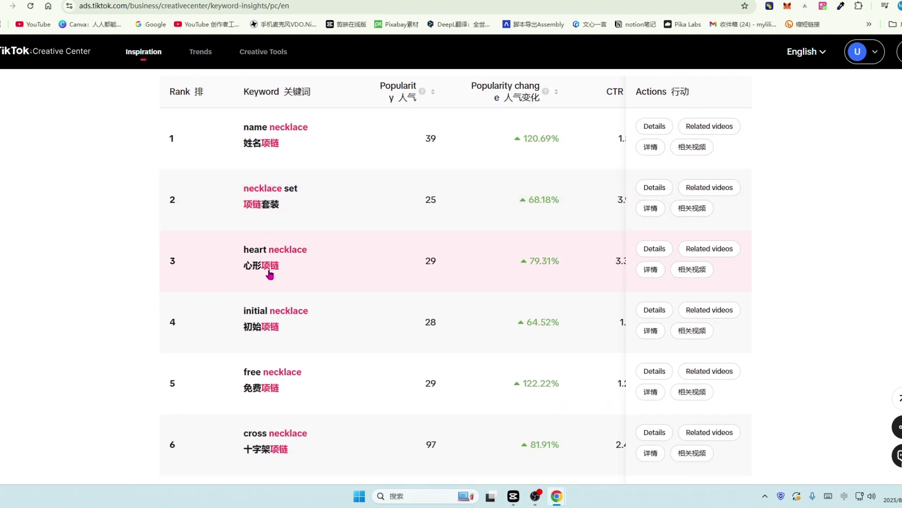
scroll(282, 308, "down", 1)
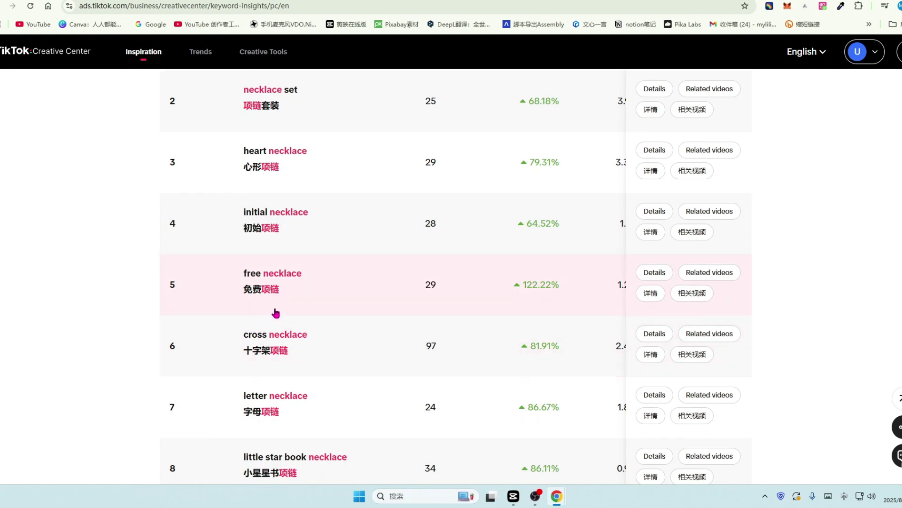
scroll(256, 367, "down", 1)
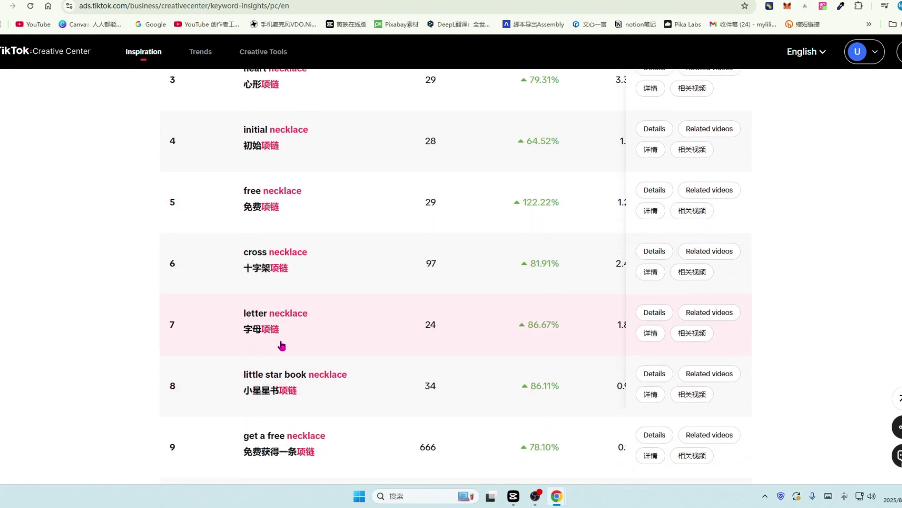
scroll(412, 267, "up", 5)
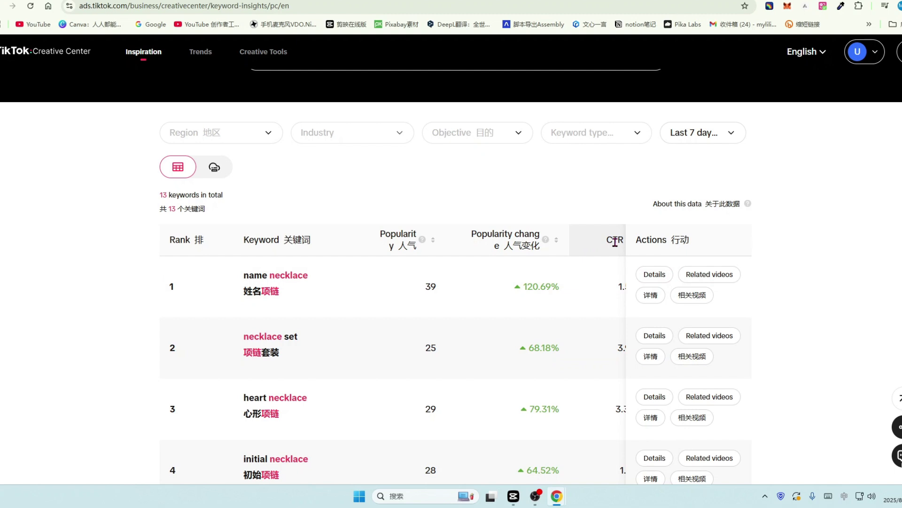
Step: Reveal the CTR, CVR, CPA and Cost columns and compare their values across the necklace keywords
scroll(380, 352, "down", 10)
left_click_drag(372, 347, 478, 353)
scroll(583, 281, "up", 1)
scroll(583, 281, "up", 12)
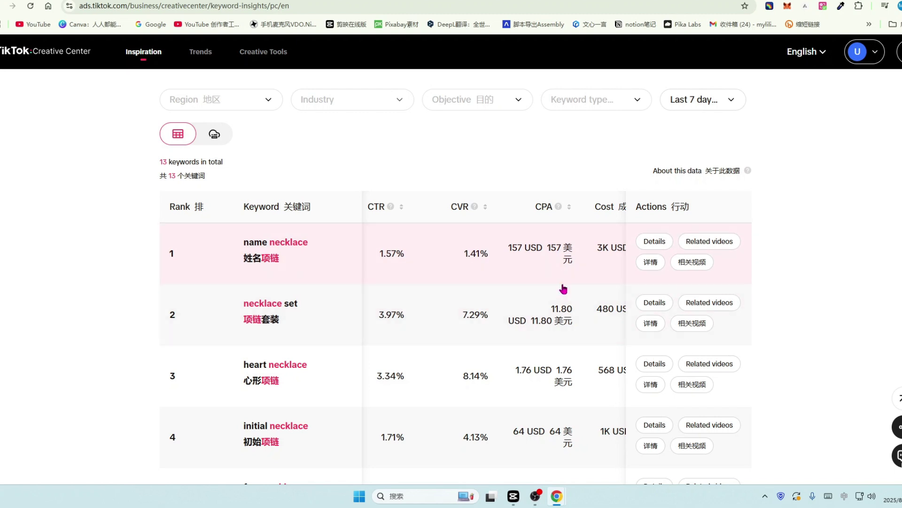
scroll(564, 287, "down", 1)
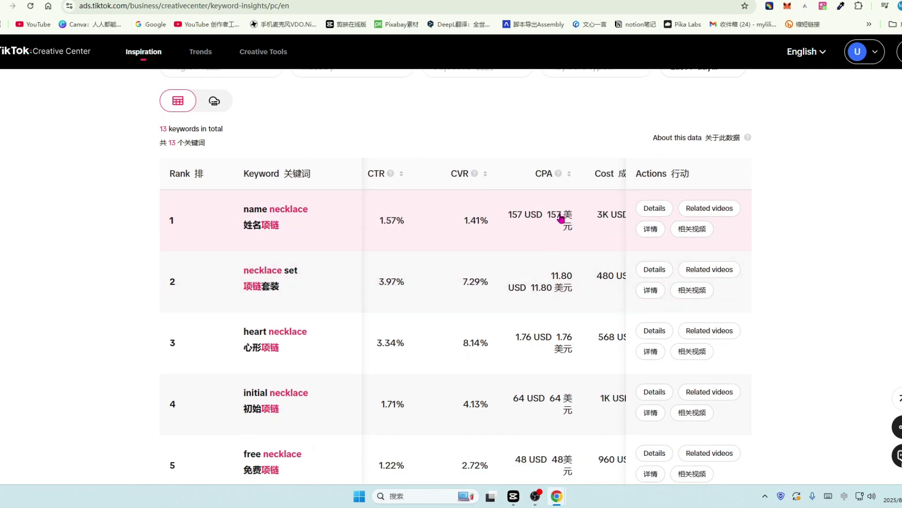
scroll(609, 184, "right", 2)
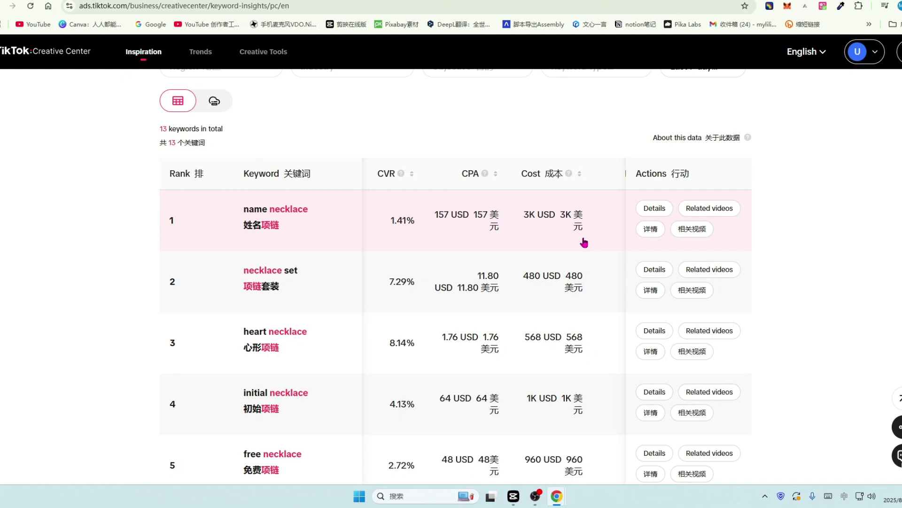
Step: Open the details of the keyword "name necklace" and examine its example phrases, how each is most used, and their CTR
left_click(650, 230)
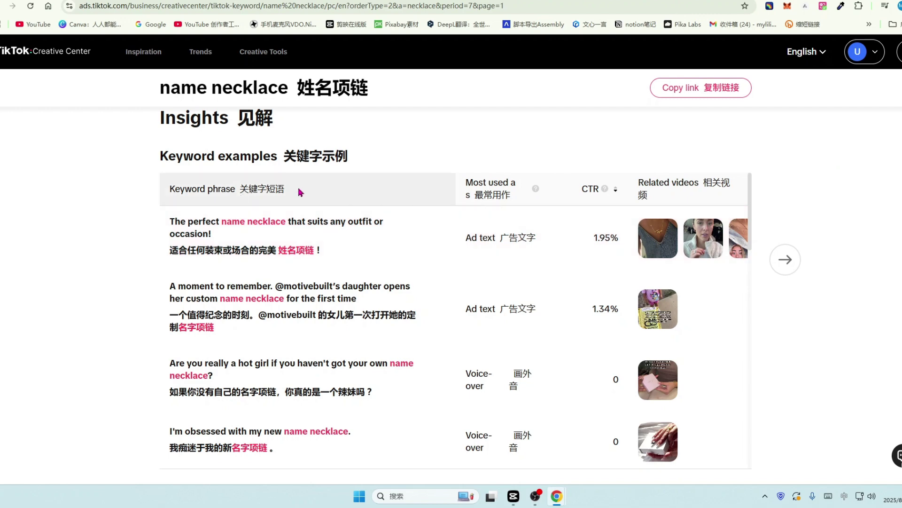
scroll(292, 291, "down", 3)
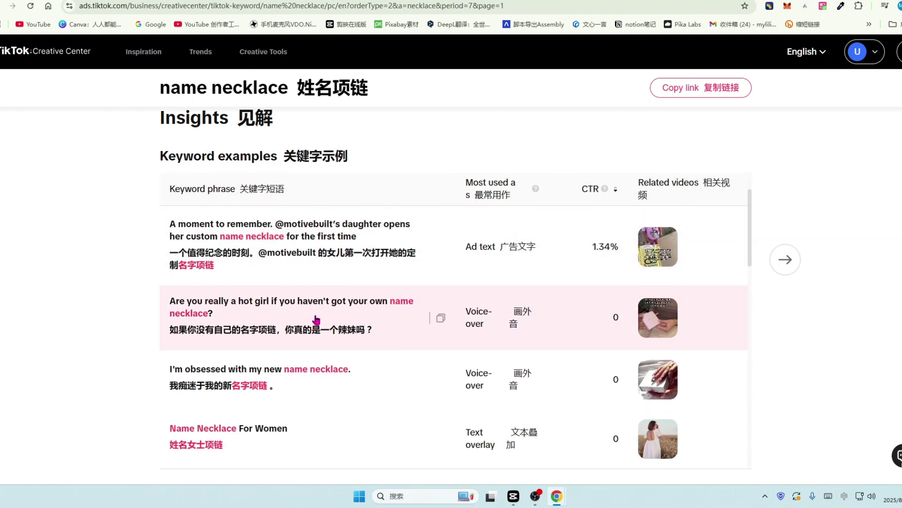
scroll(423, 273, "up", 3)
scroll(521, 263, "down", 1)
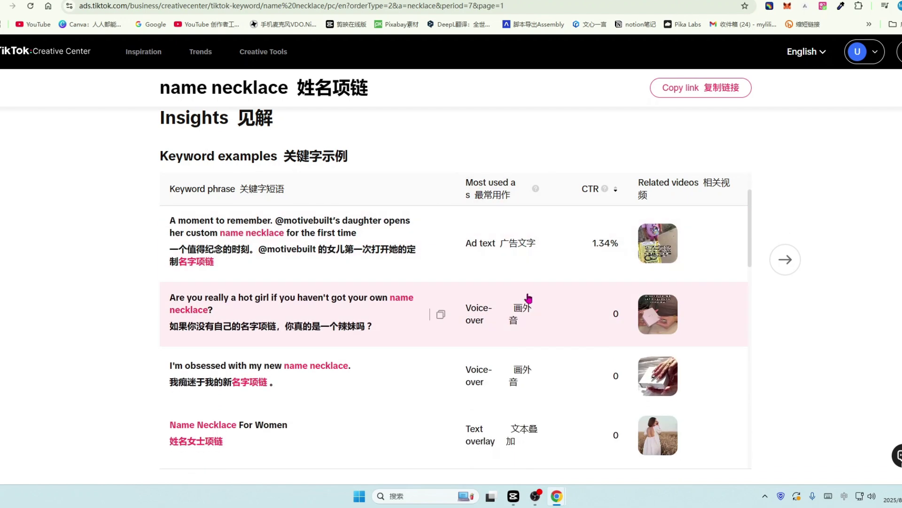
scroll(529, 301, "up", 1)
mouse_move(593, 185)
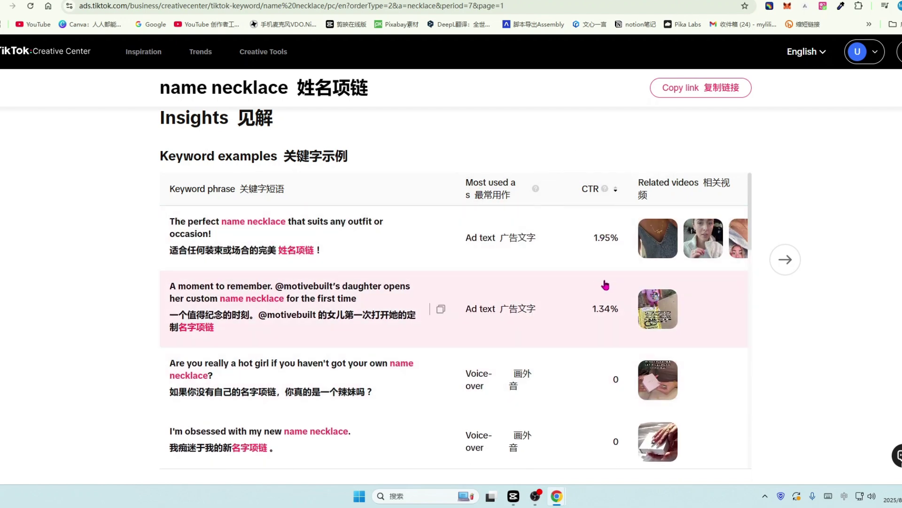
scroll(598, 269, "down", 5)
scroll(597, 269, "up", 5)
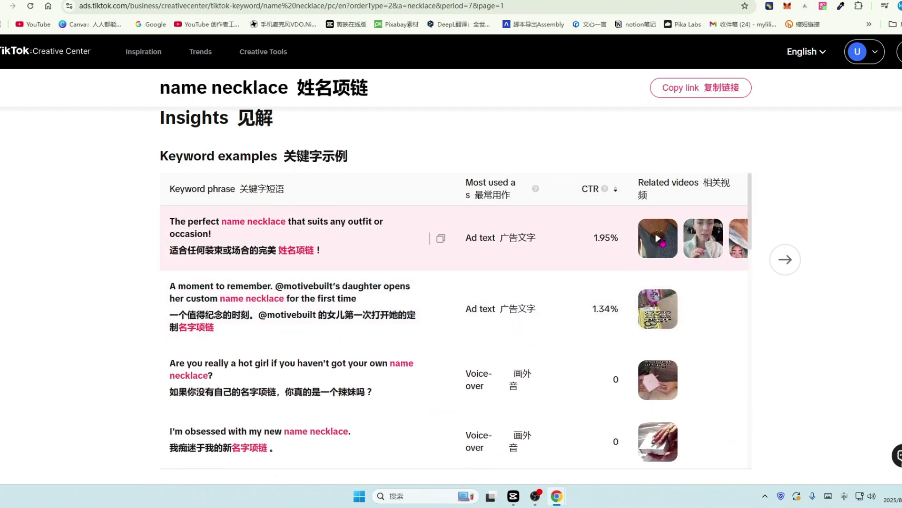
Step: View the related video of the first "name necklace" phrase and advance through the "necklace set" details to "heart necklace"
left_click(662, 243)
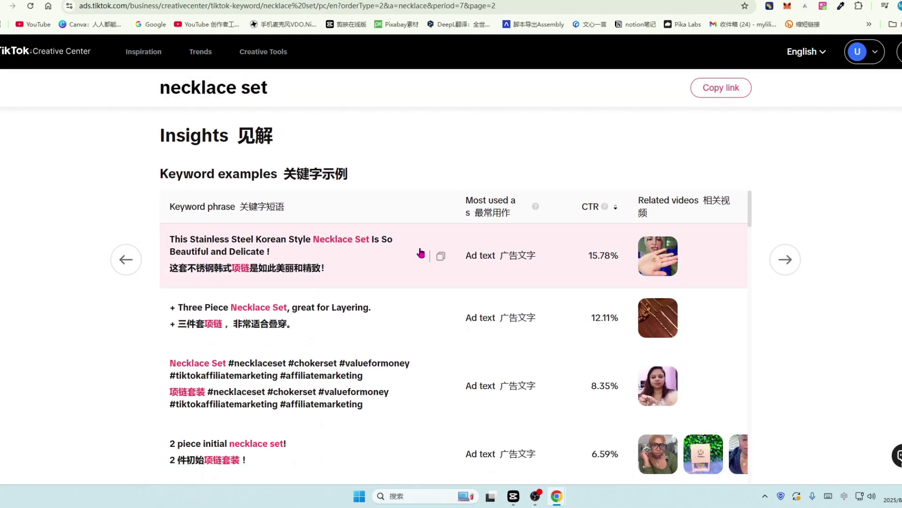
left_click(786, 264)
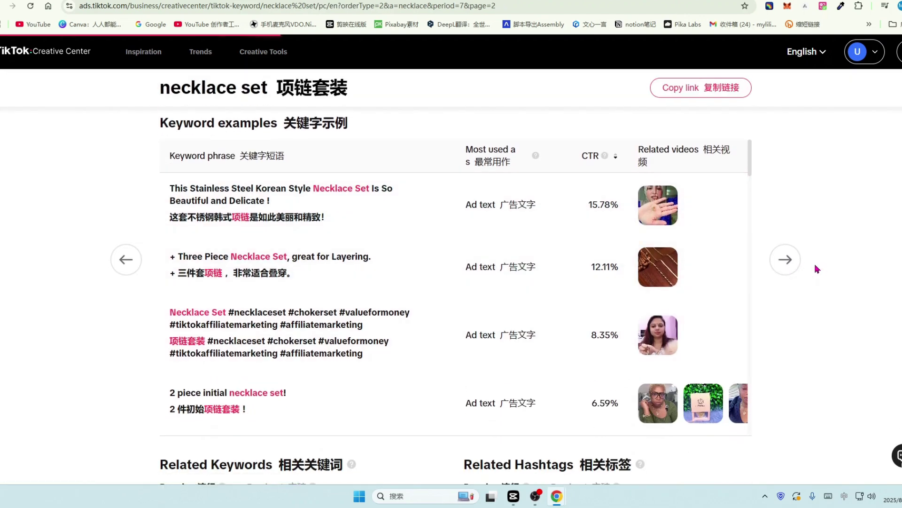
scroll(705, 292, "down", 2)
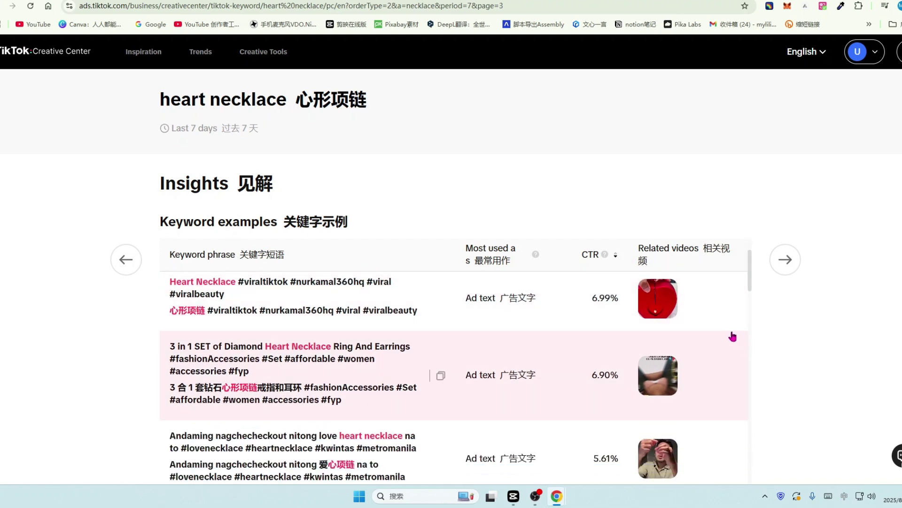
Step: Look over the top "heart necklace" phrases and preview the related video of the phrase with 5.61% CTR
scroll(732, 336, "down", 2)
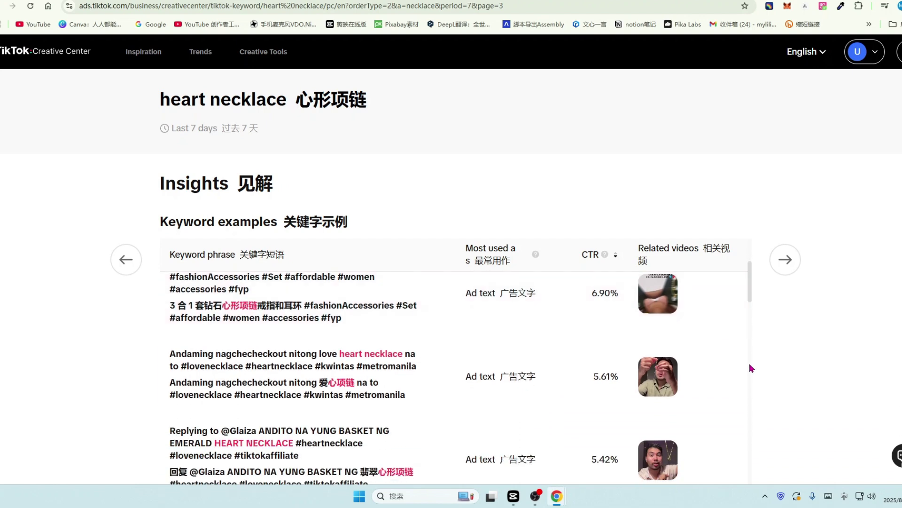
scroll(752, 368, "down", 2)
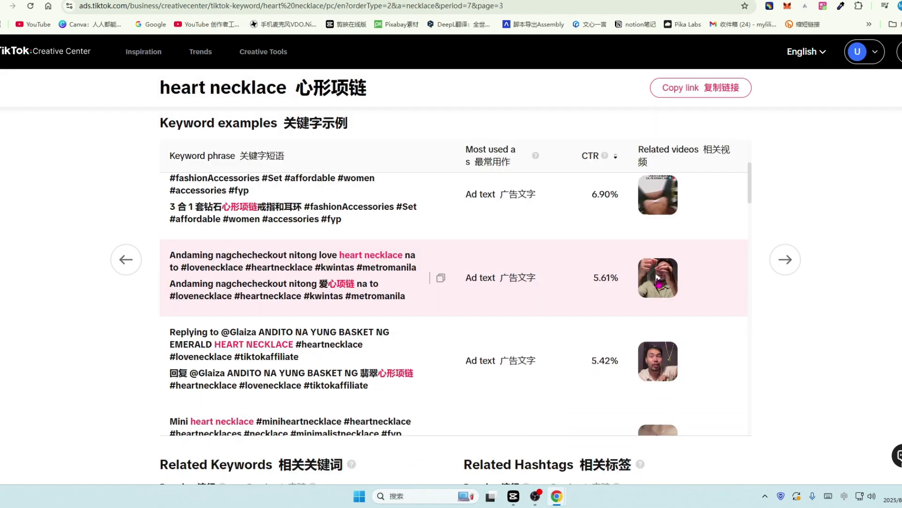
left_click(660, 282)
left_click(732, 271)
Step: Read the lower-ranked "heart necklace" example phrases and compare their ad text and CTR
scroll(451, 282, "down", 4)
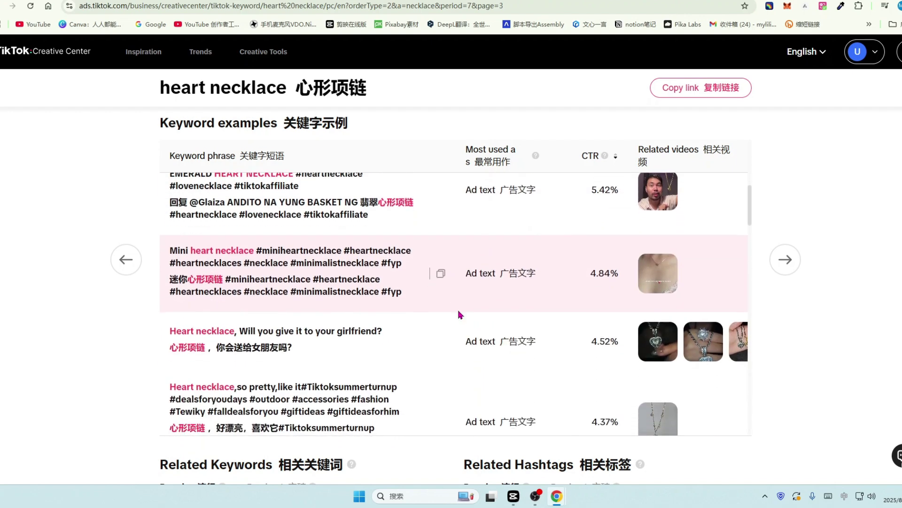
scroll(544, 298, "down", 3)
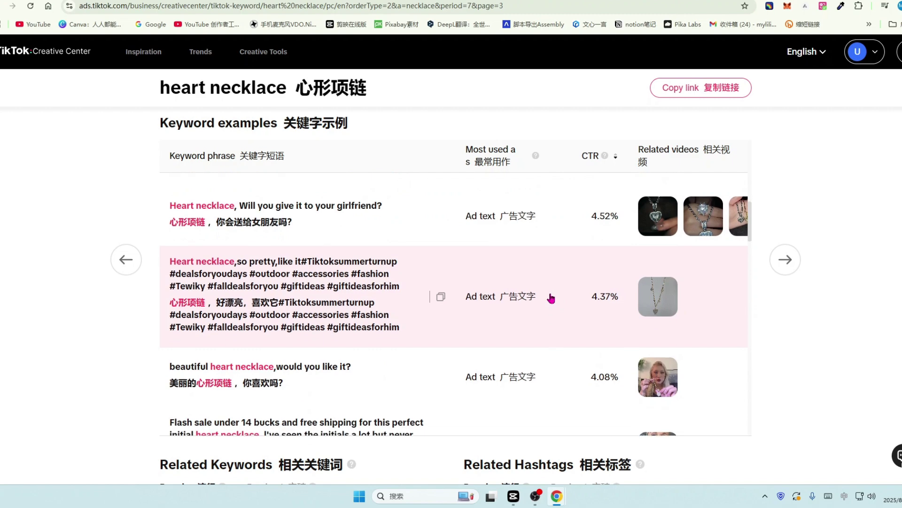
scroll(551, 297, "down", 1)
scroll(551, 298, "down", 1)
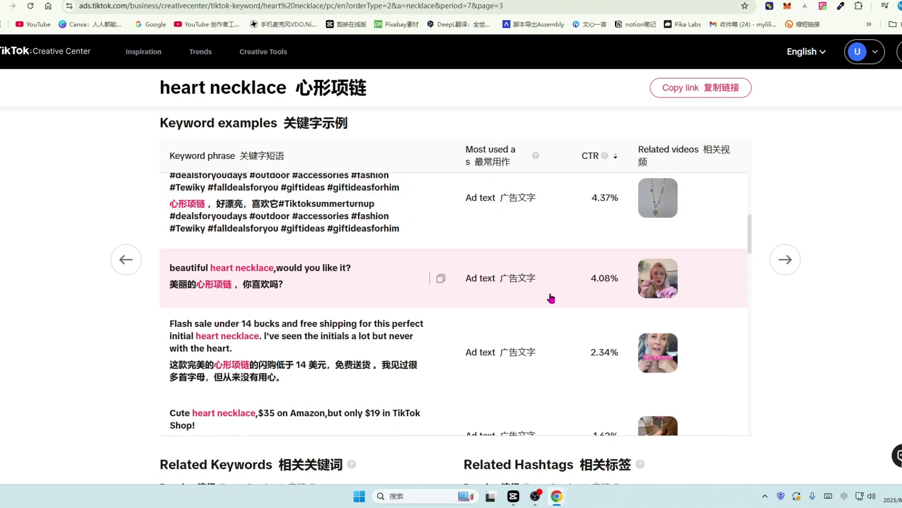
scroll(541, 296, "down", 2)
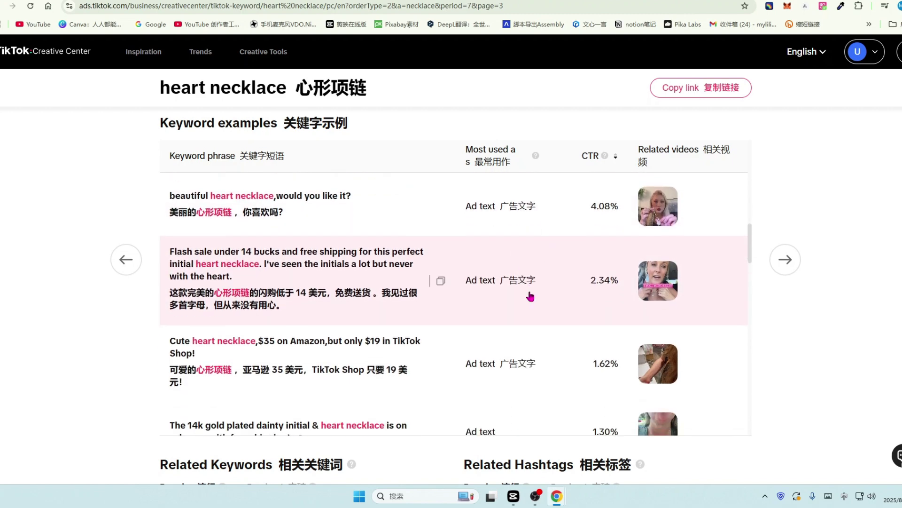
scroll(531, 297, "down", 3)
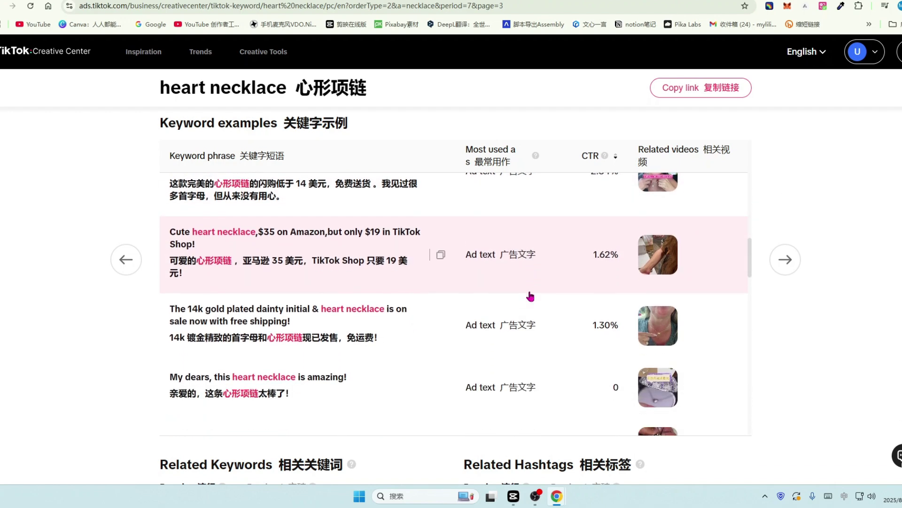
Step: Return to the Keyword Insights list for the Taiwan region and review its keywords ranked by popularity
key("alt+Left")
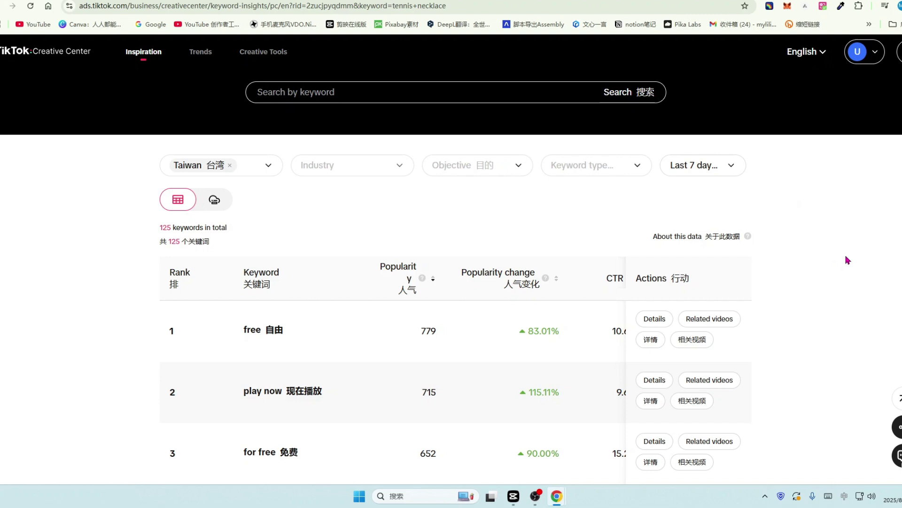
scroll(421, 295, "down", 1)
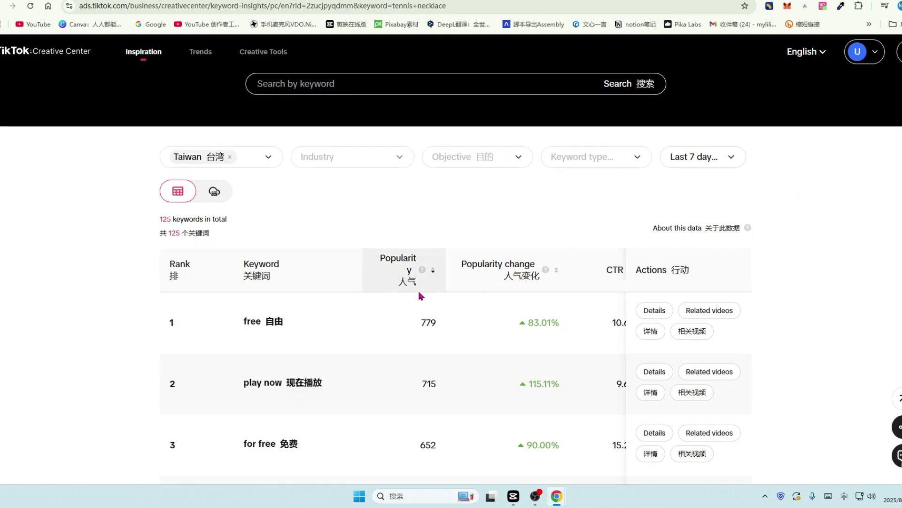
scroll(388, 297, "down", 1)
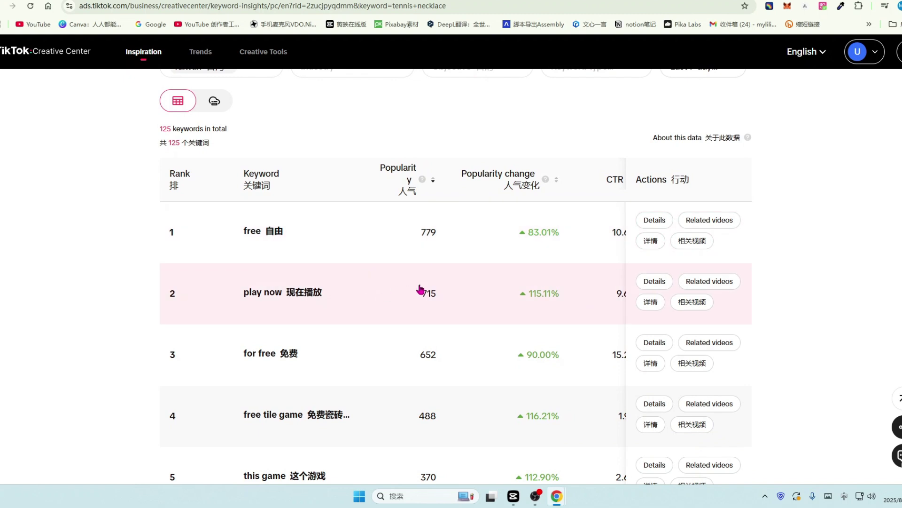
scroll(420, 289, "down", 2)
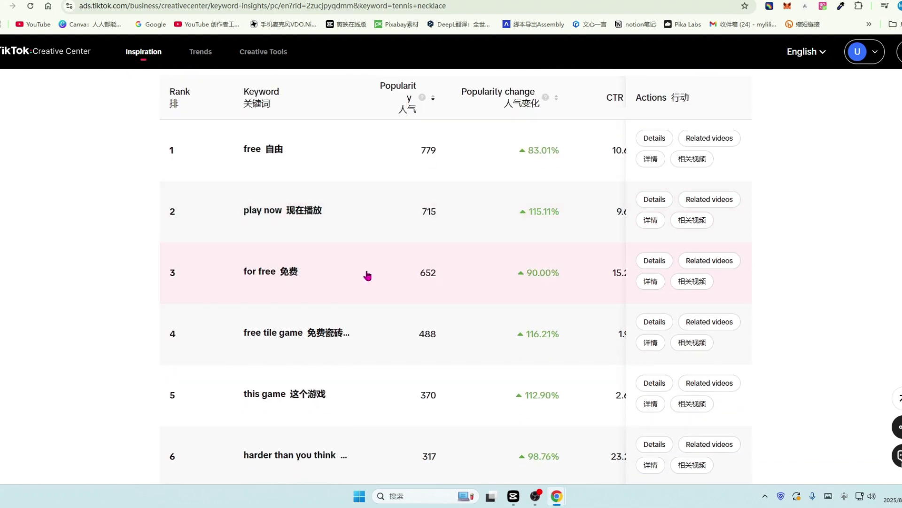
scroll(368, 275, "down", 1)
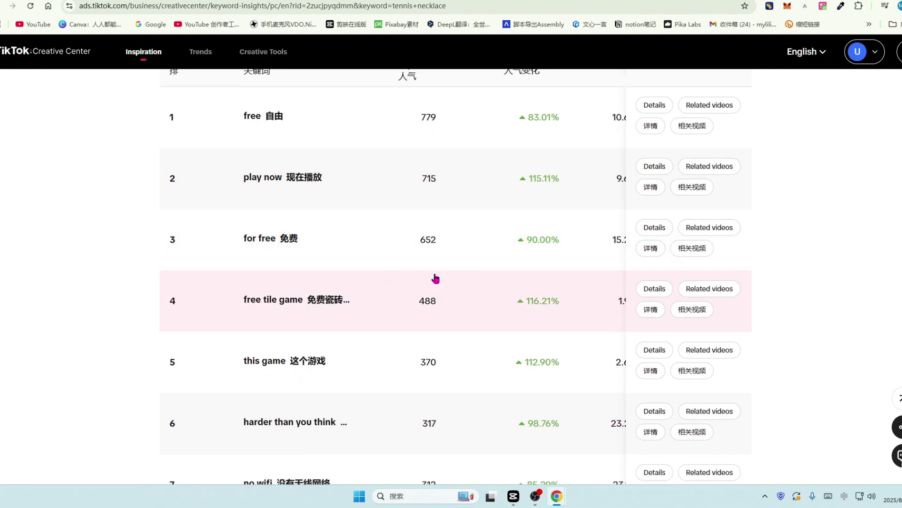
scroll(396, 292, "down", 1)
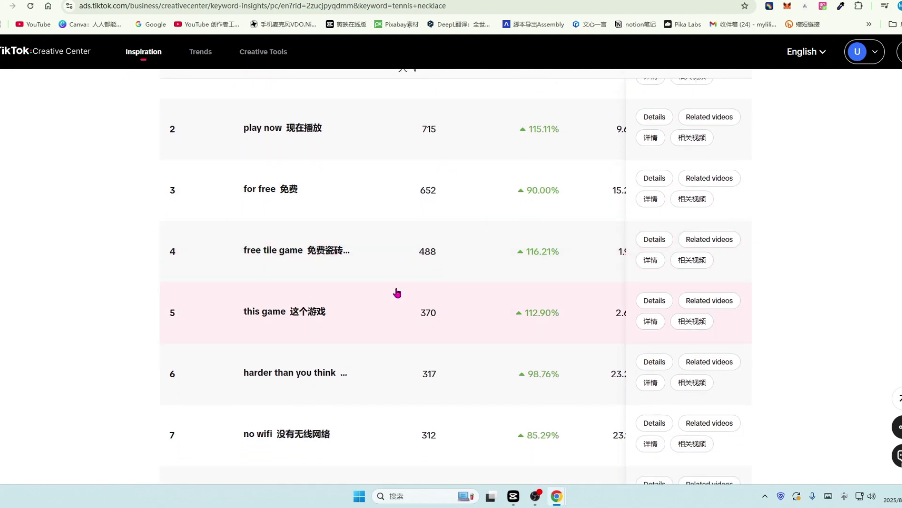
scroll(396, 292, "down", 2)
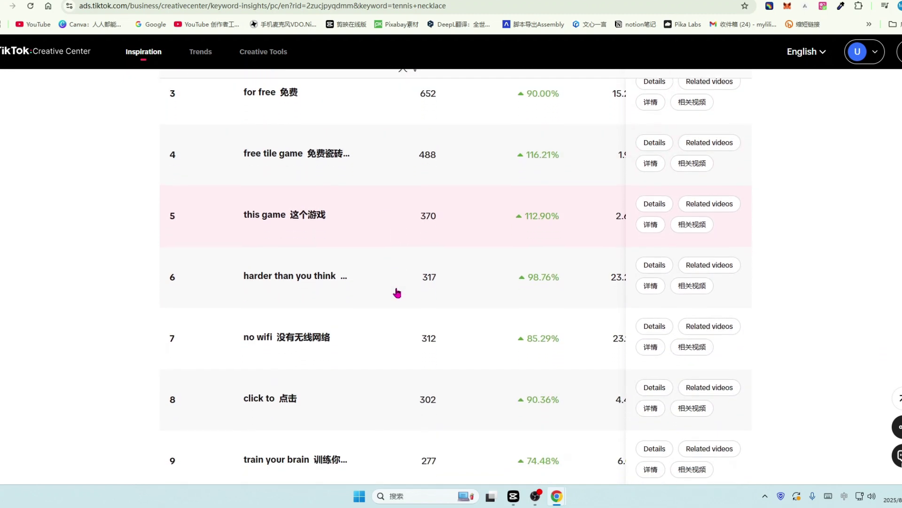
scroll(435, 275, "down", 1)
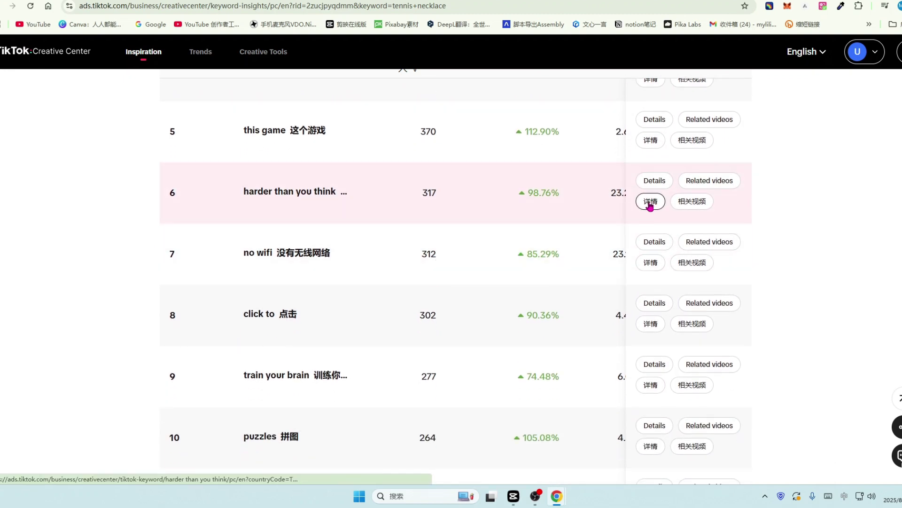
scroll(328, 223, "up", 10)
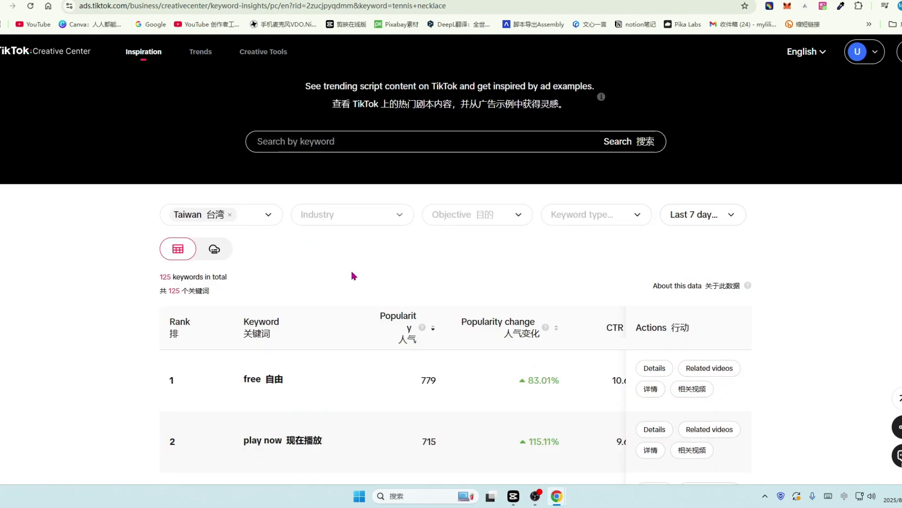
scroll(505, 268, "down", 6)
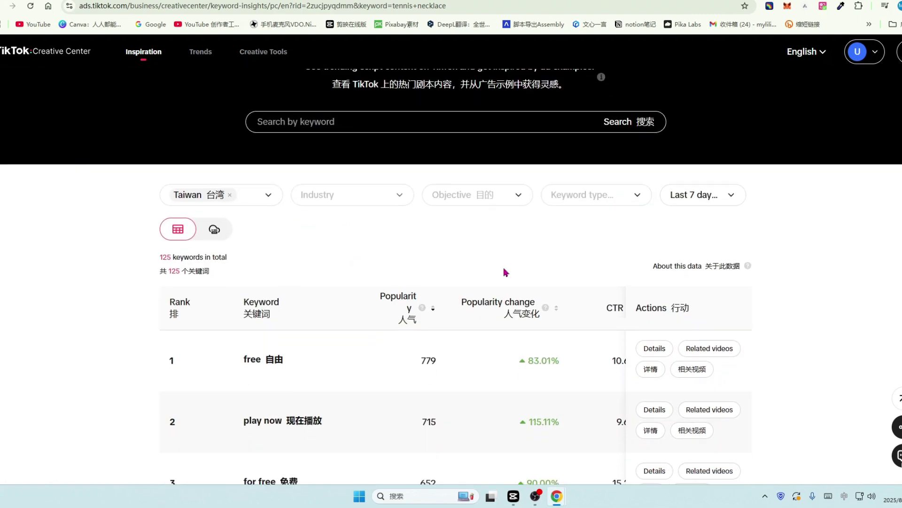
Step: Examine the popular related keywords and hashtags of the "free tile game" keyword in the Taiwan Keyword Insights
scroll(478, 319, "down", 2)
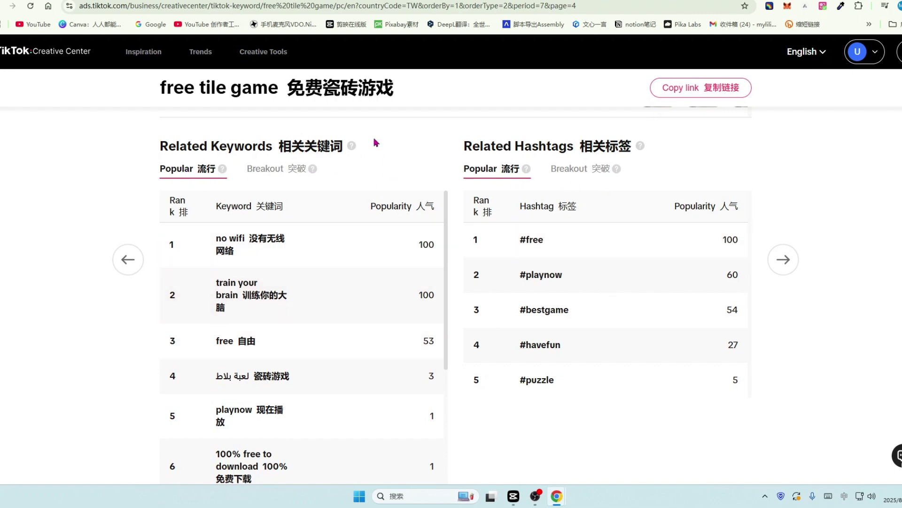
scroll(577, 243, "down", 1)
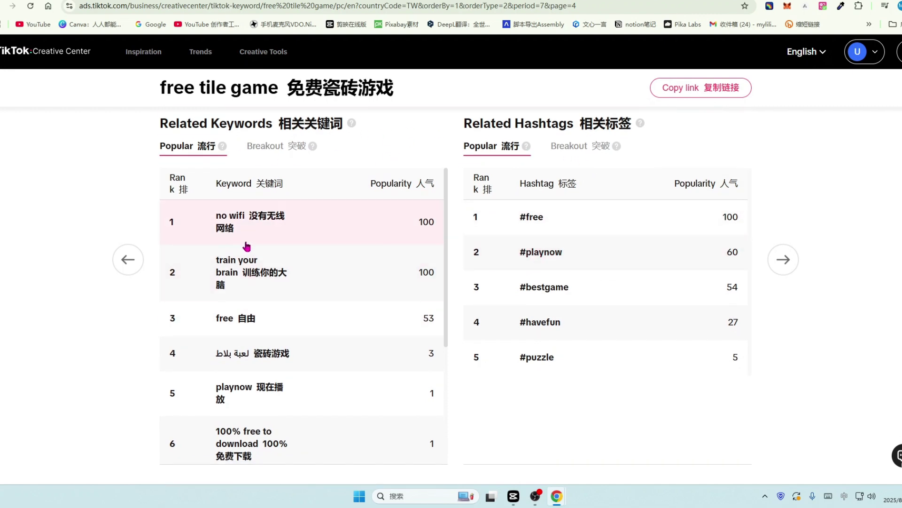
scroll(413, 256, "down", 4)
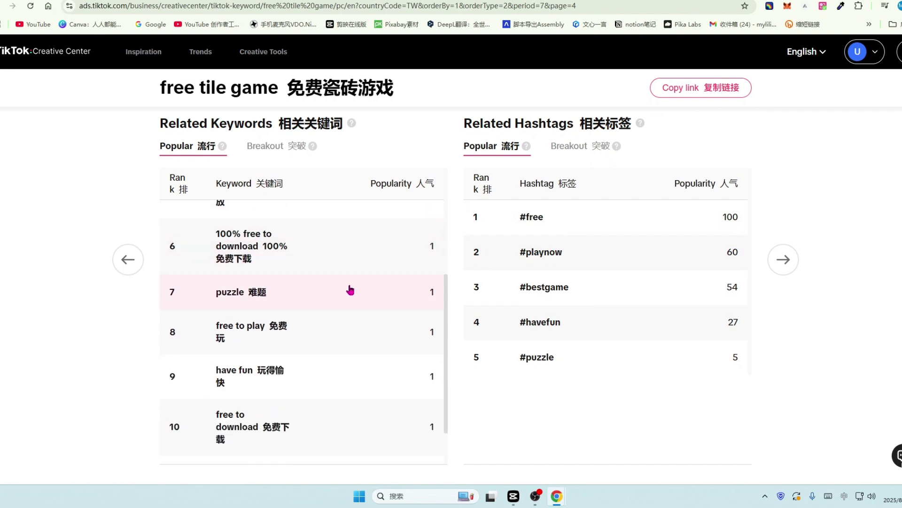
scroll(404, 322, "down", 1)
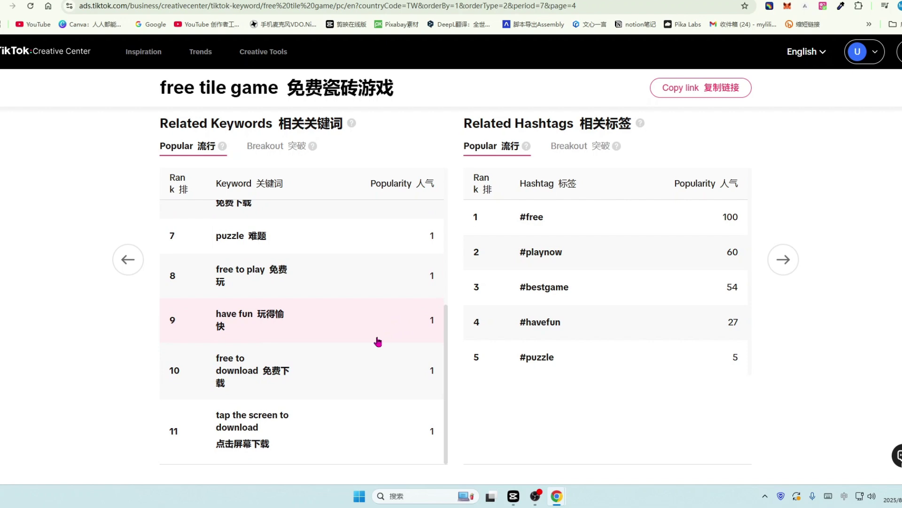
scroll(376, 341, "up", 1)
scroll(378, 336, "up", 3)
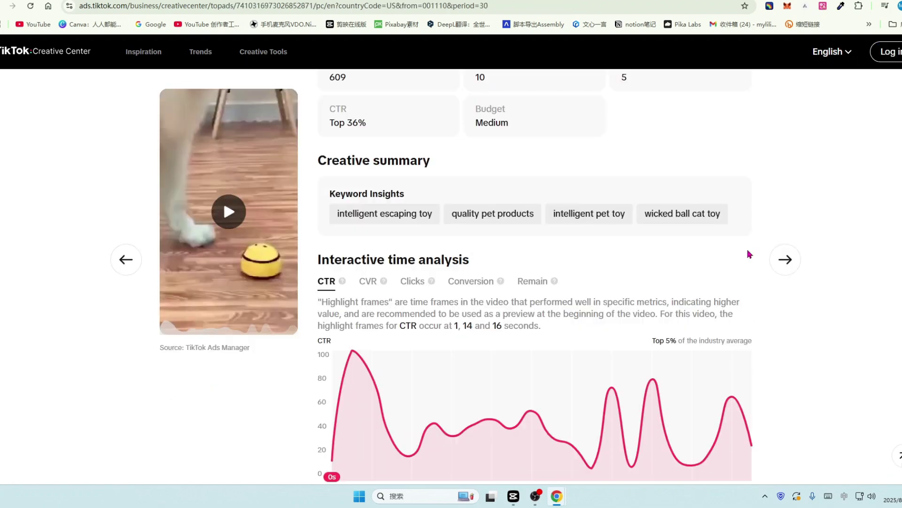
Step: Review the pet ball toy ad's performance figures, interactive CTR time analysis and recommended videos in the Creative Center
scroll(752, 259, "down", 5)
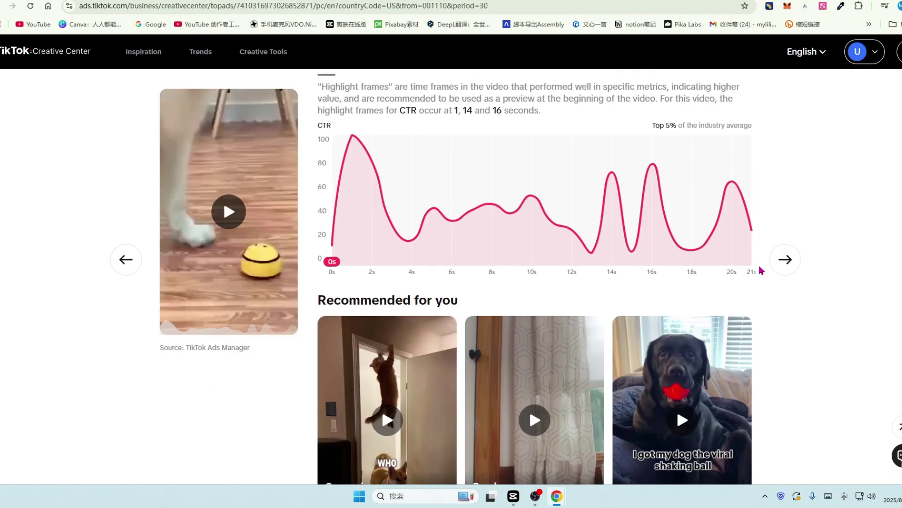
scroll(578, 254, "up", 2)
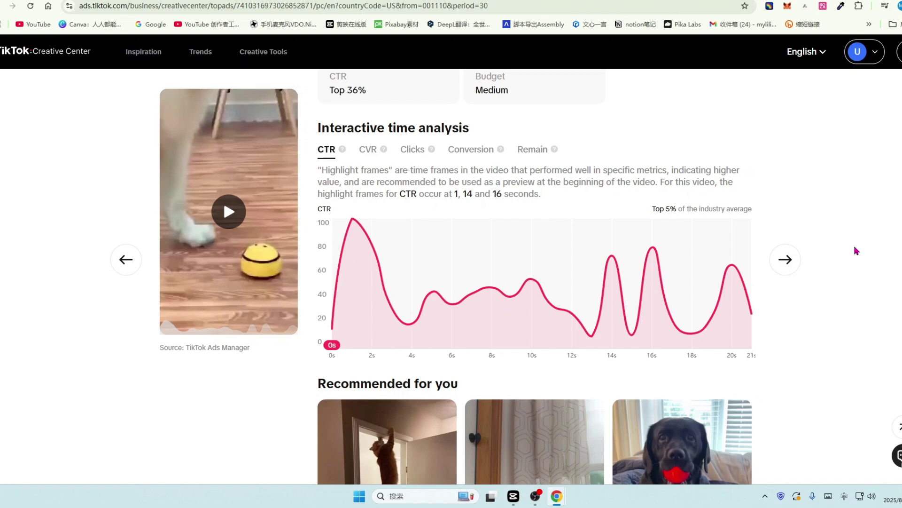
scroll(856, 250, "up", 3)
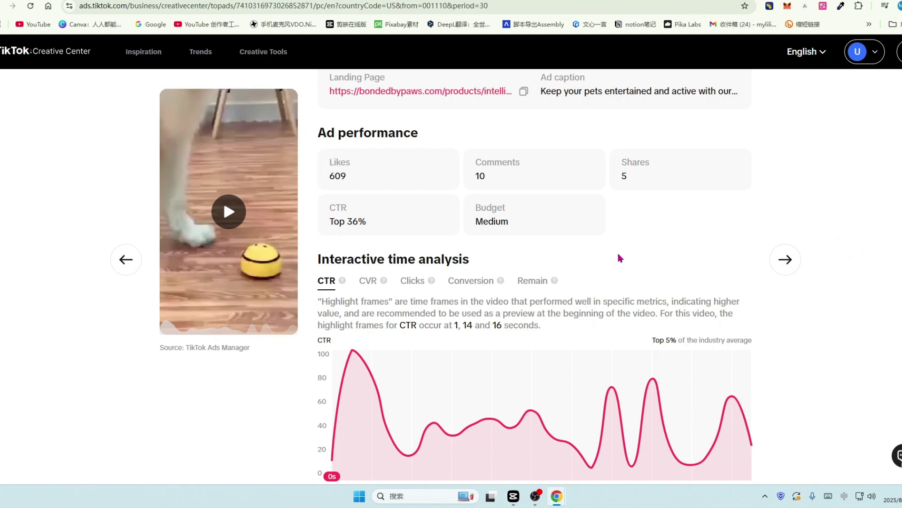
scroll(611, 263, "up", 1)
scroll(679, 284, "down", 2)
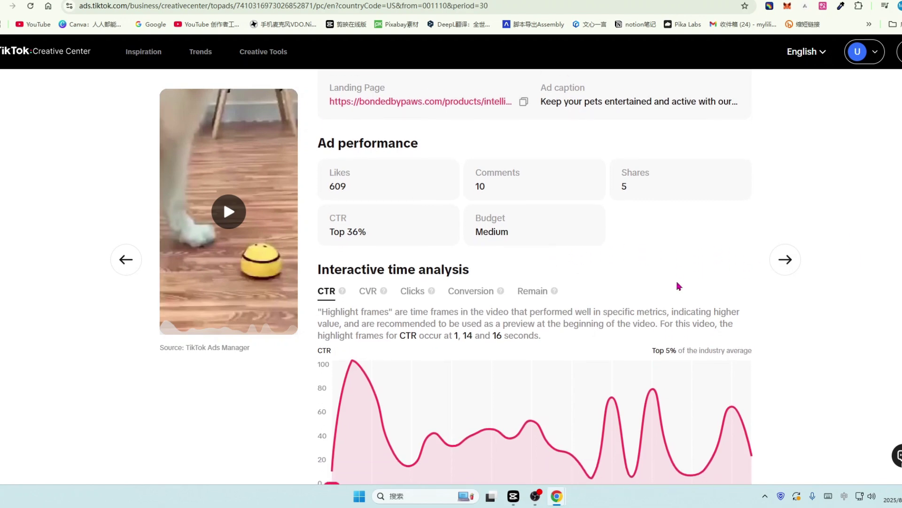
scroll(830, 291, "up", 1)
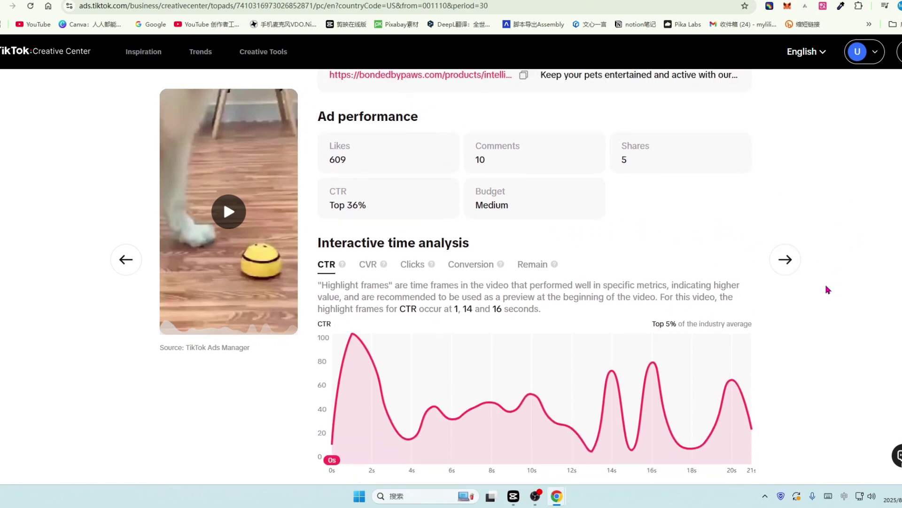
scroll(828, 290, "down", 1)
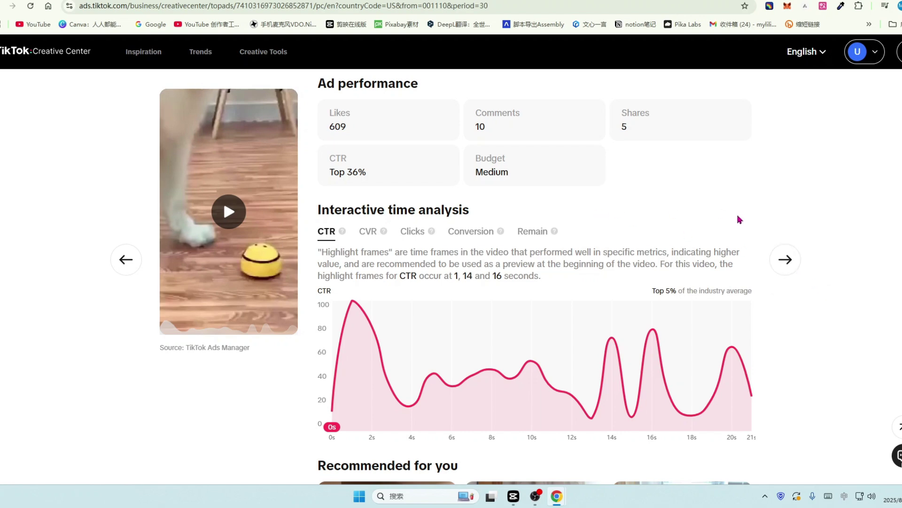
scroll(642, 221, "up", 4)
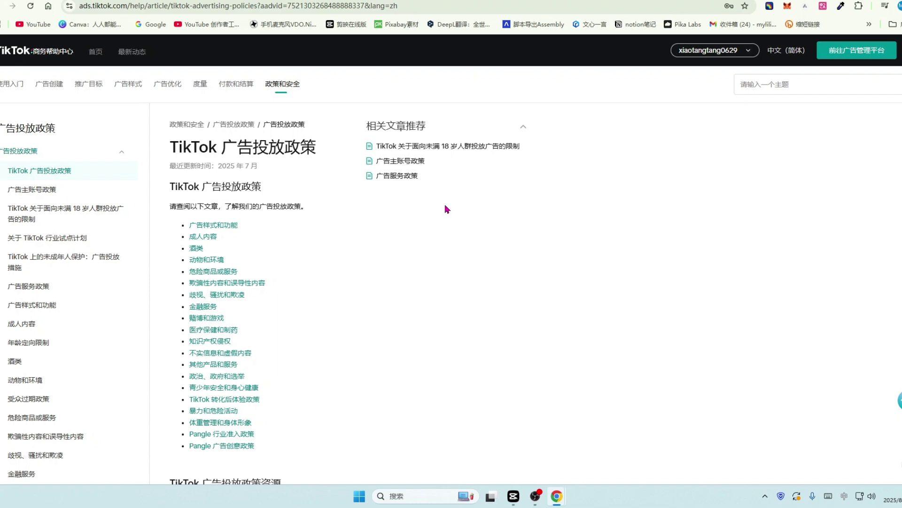
Step: Read through the policy topics and policy resources listed in the TikTok 广告投放政策 help article
scroll(447, 209, "down", 1)
scroll(446, 221, "down", 1)
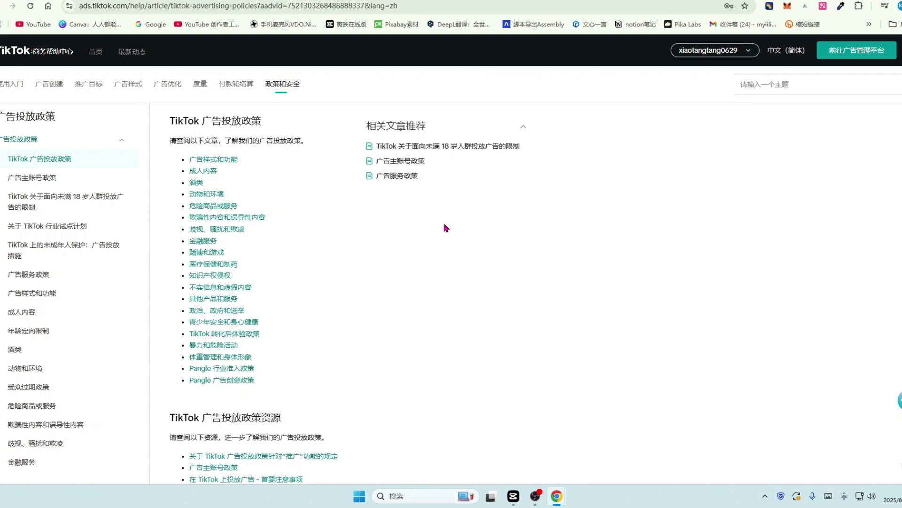
scroll(446, 228, "down", 1)
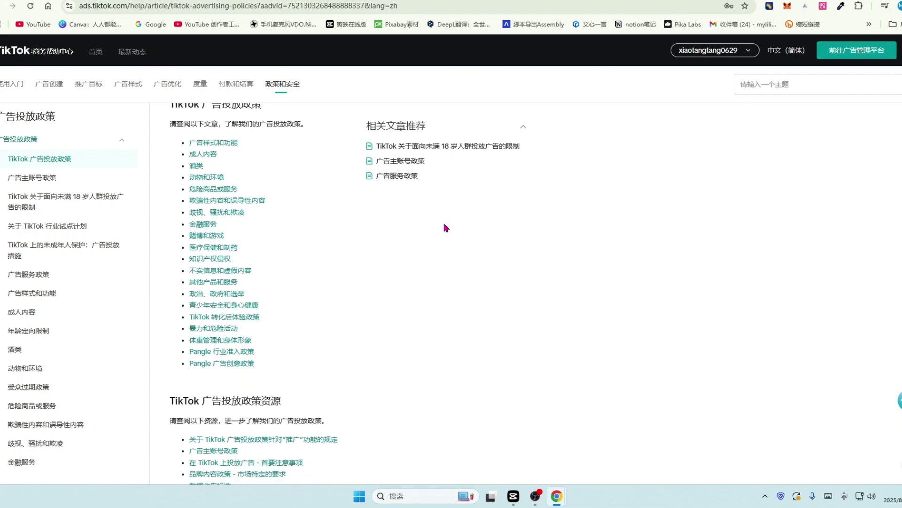
scroll(446, 228, "down", 1)
scroll(446, 228, "down", 1)
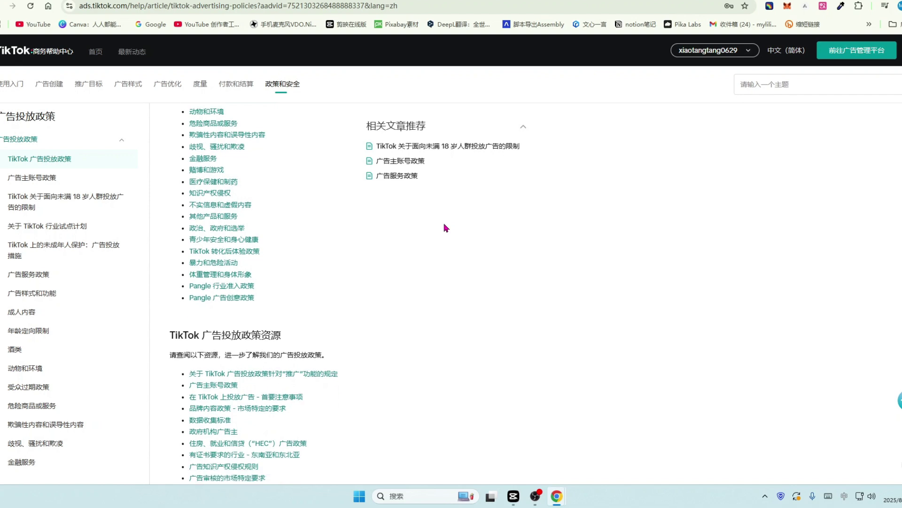
scroll(446, 228, "down", 1)
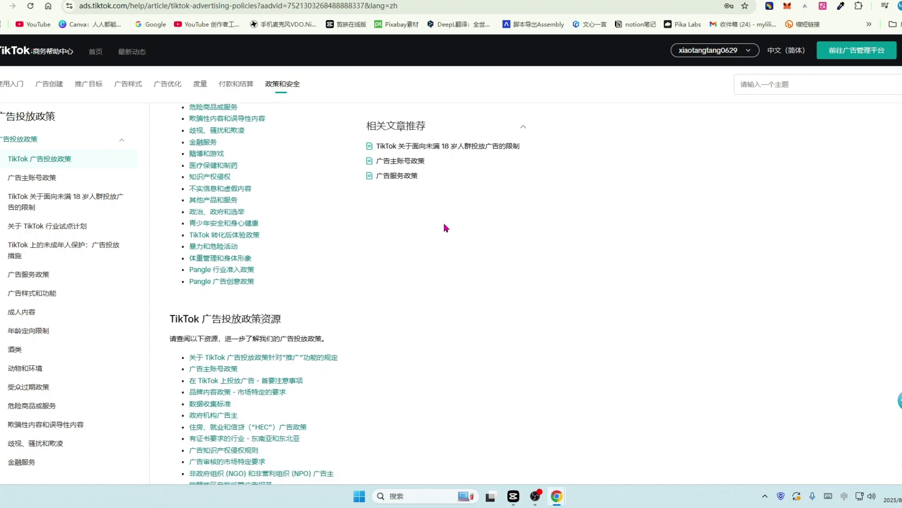
scroll(446, 228, "down", 1)
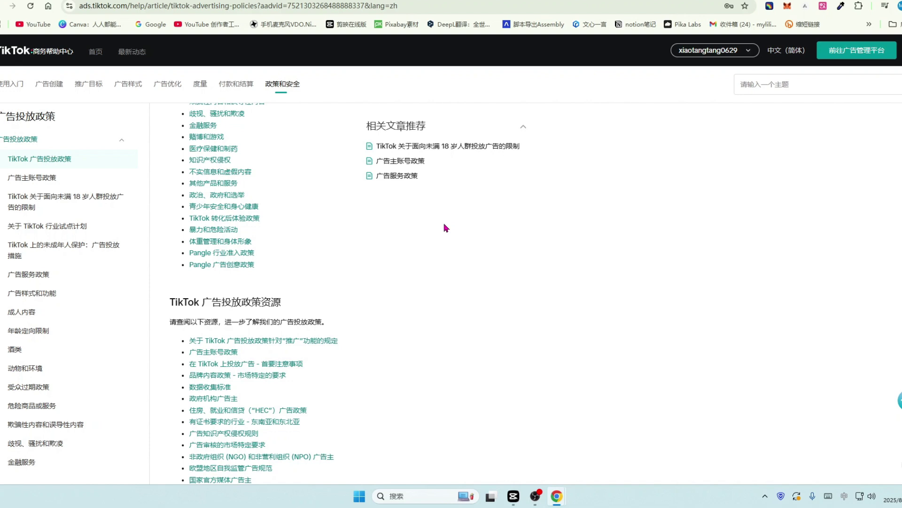
scroll(446, 228, "up", 5)
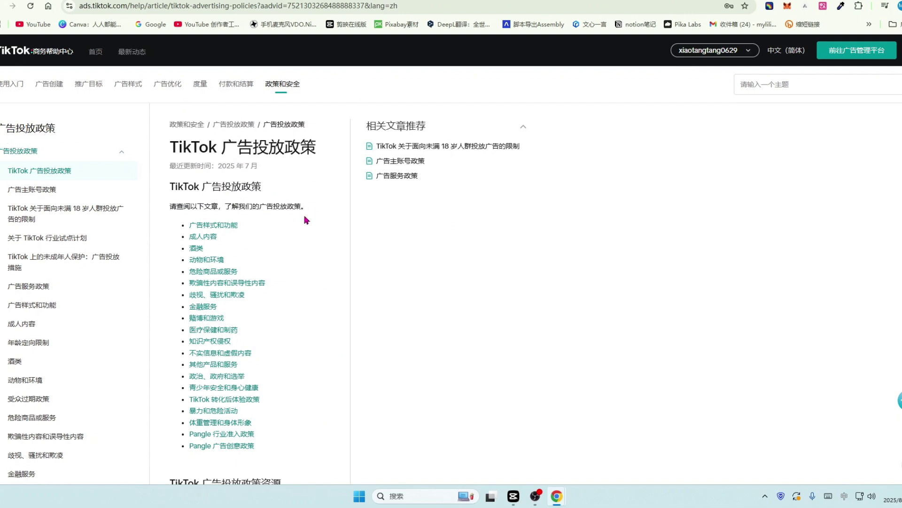
scroll(306, 222, "down", 1)
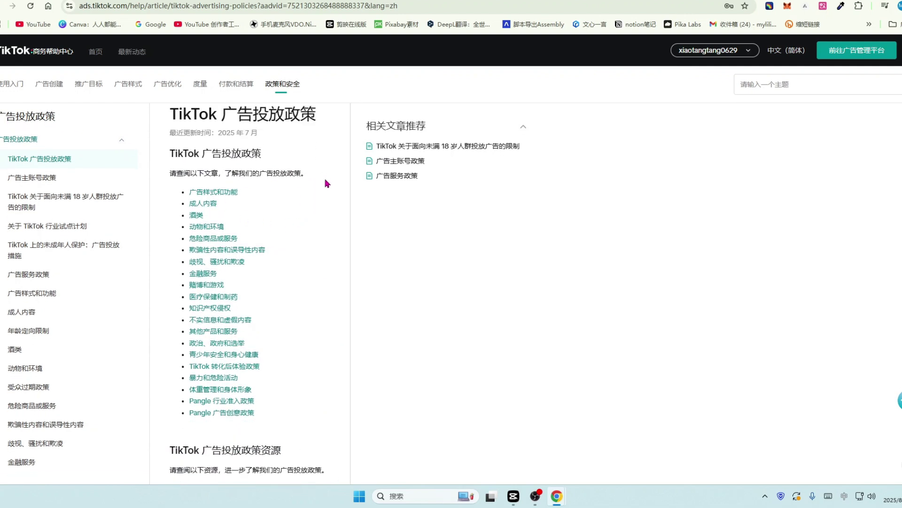
scroll(325, 188, "down", 2)
scroll(319, 206, "down", 5)
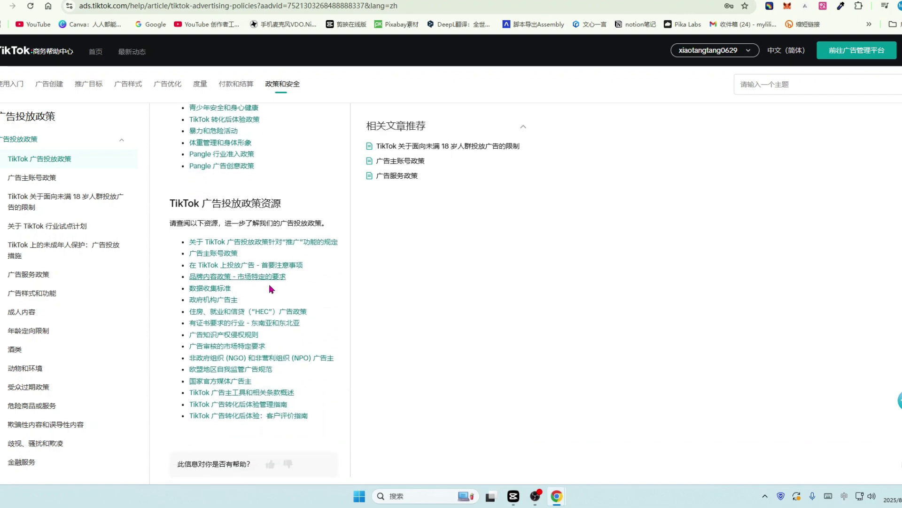
scroll(310, 282, "up", 5)
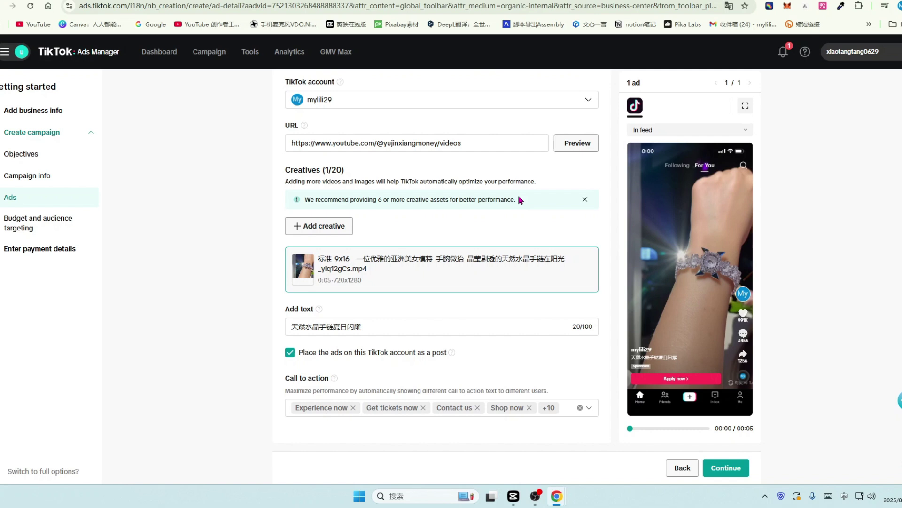
Step: Switch to Fiverr, translate its home page into bilingual English and Chinese, and browse the Trending and Graphics & Design categories
mouse_move(711, 226)
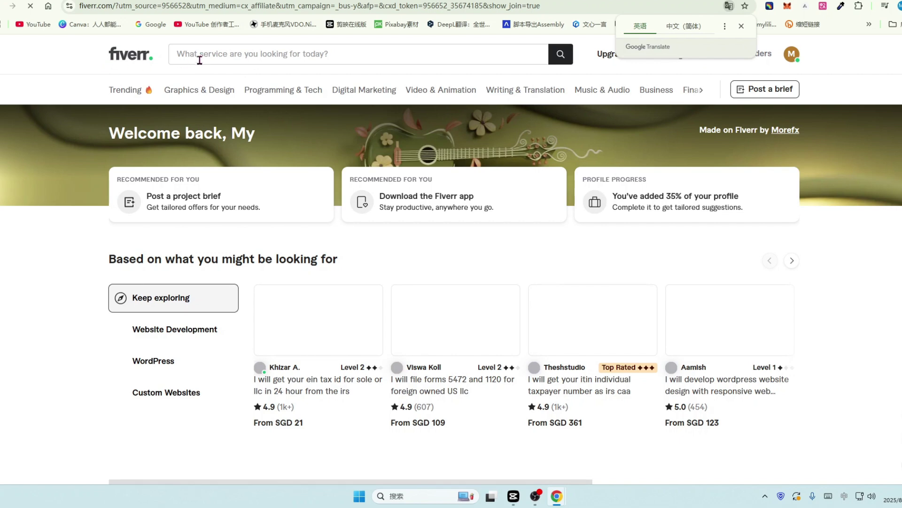
left_click(823, 8)
left_click(836, 126)
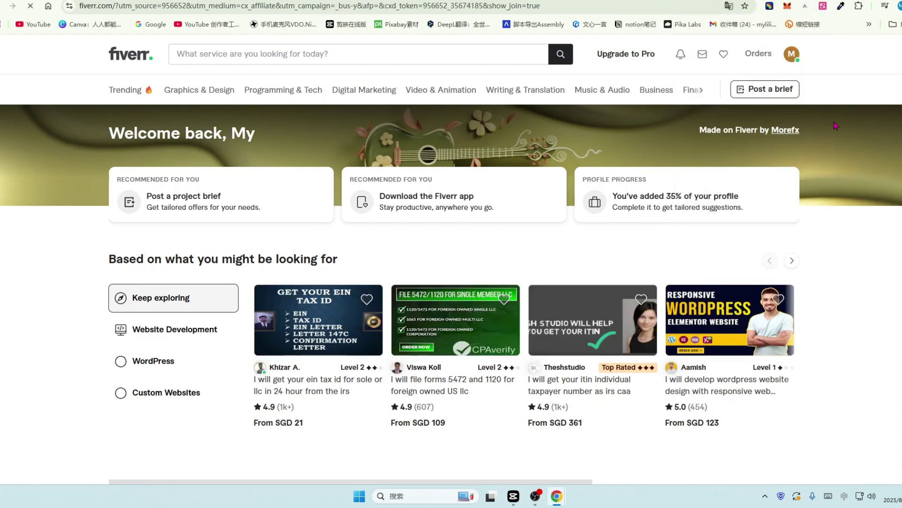
mouse_move(143, 91)
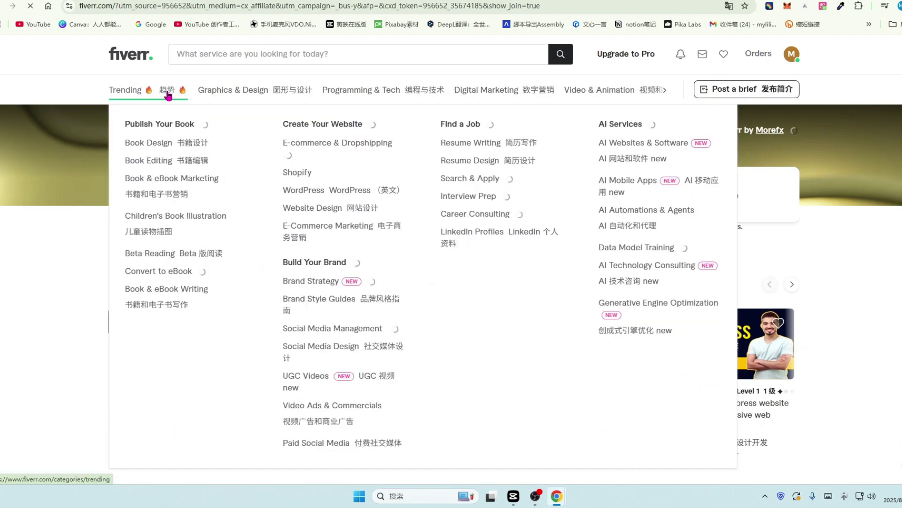
mouse_move(234, 96)
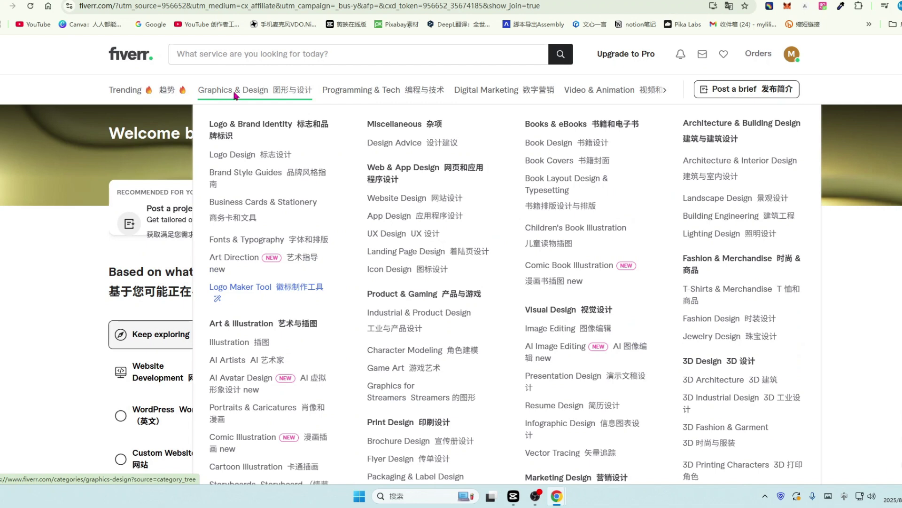
Step: Search Fiverr for "Advertising Video" and look over the offered freelancer services
left_click(198, 56)
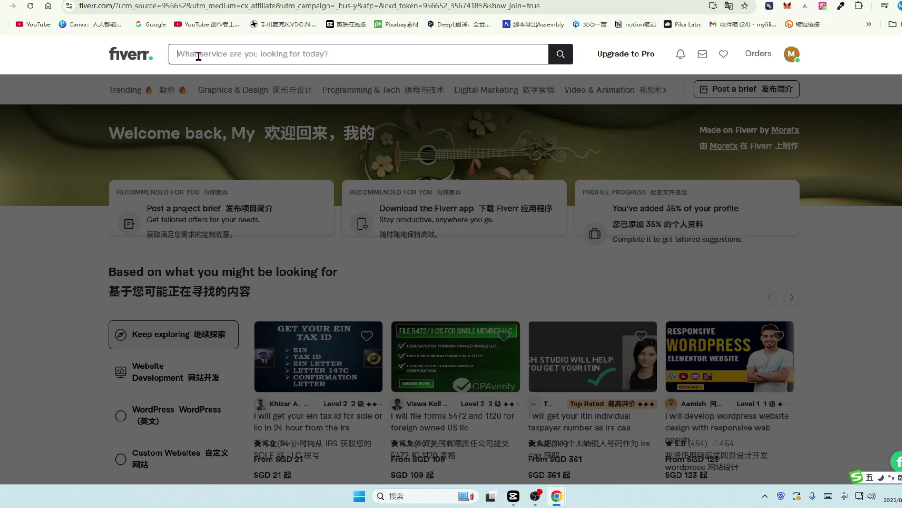
type("Advertising Video")
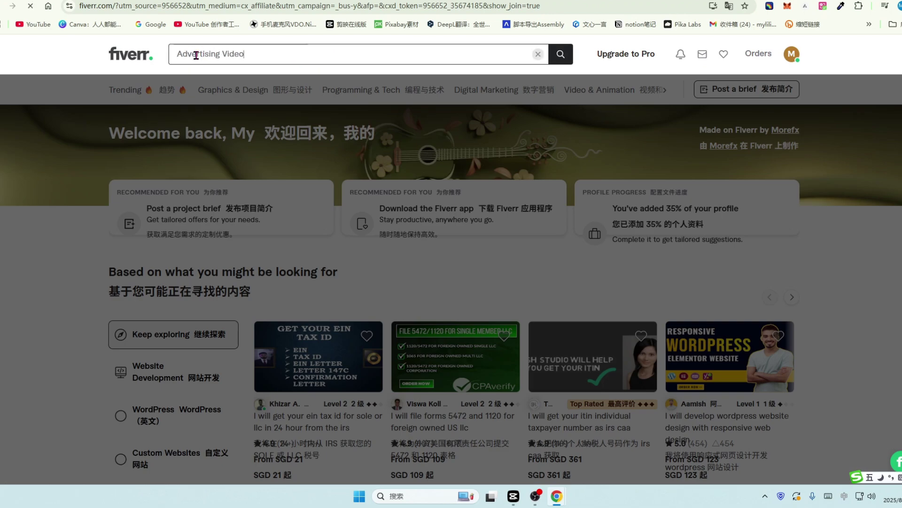
key("Return")
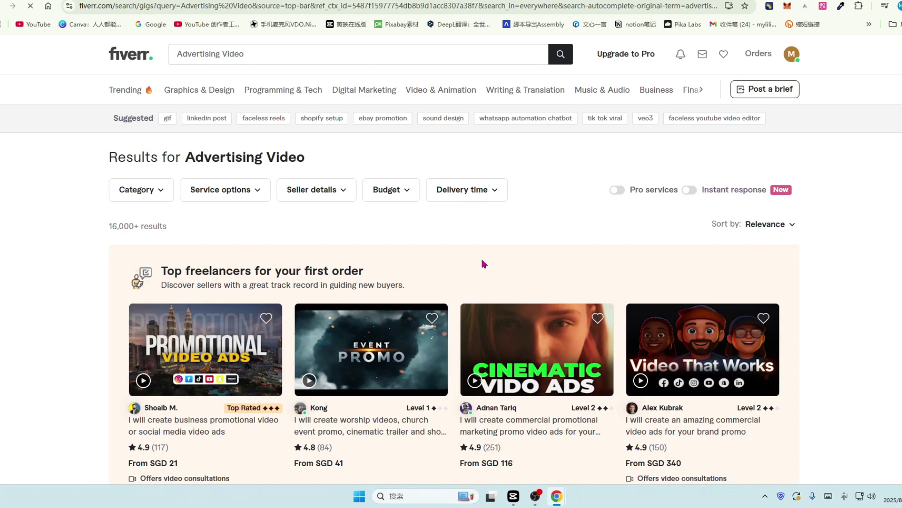
scroll(483, 264, "down", 2)
scroll(789, 297, "down", 2)
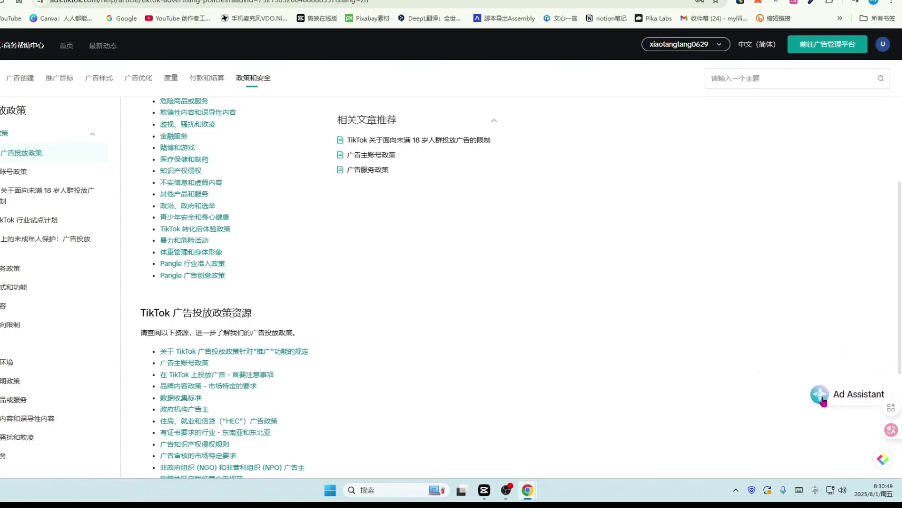
Step: Open the Ad Assistant from the TikTok advertising policies article
left_click(822, 397)
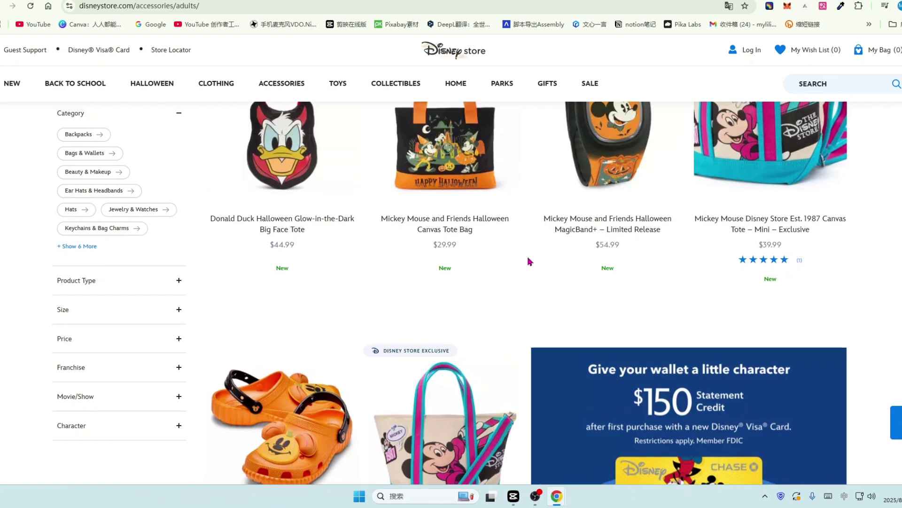
Step: Look over the adult accessories on the Disney Store site, including the Halloween tote bags, MagicBand+ and Crocs clogs
scroll(530, 262, "up", 1)
scroll(529, 261, "up", 1)
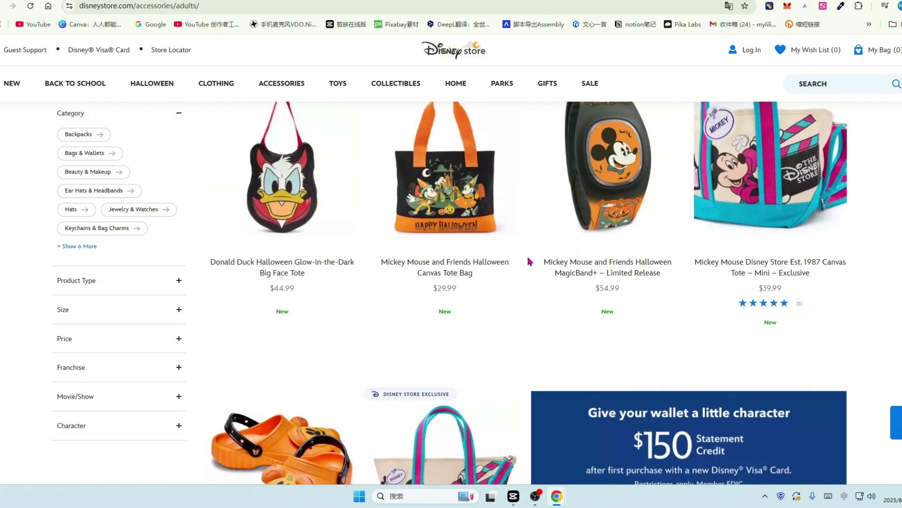
mouse_move(574, 263)
scroll(573, 264, "down", 1)
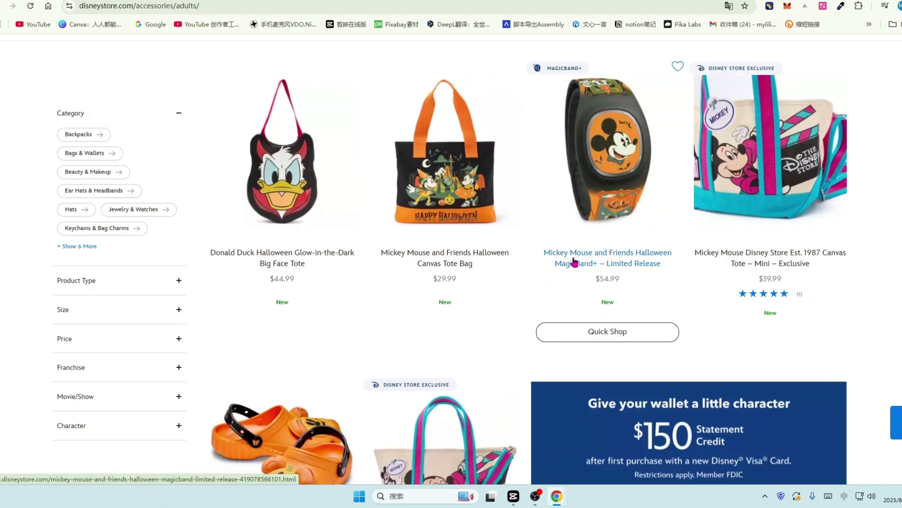
mouse_move(477, 268)
scroll(491, 275, "down", 1)
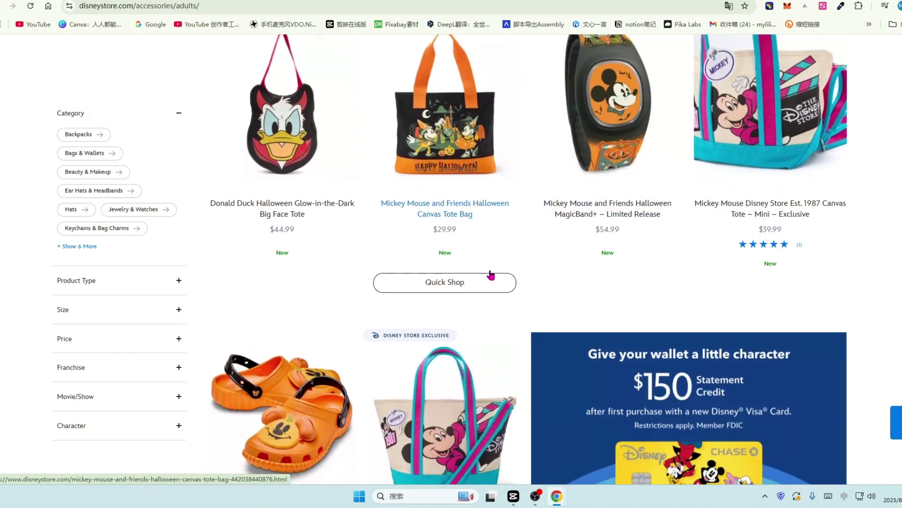
scroll(520, 262, "down", 1)
mouse_move(546, 253)
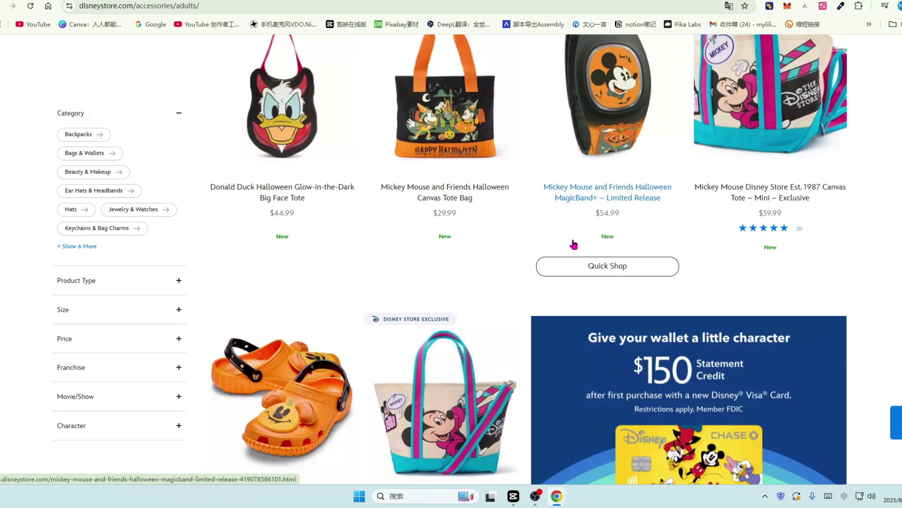
scroll(546, 252, "down", 1)
scroll(574, 244, "down", 1)
scroll(574, 244, "down", 1)
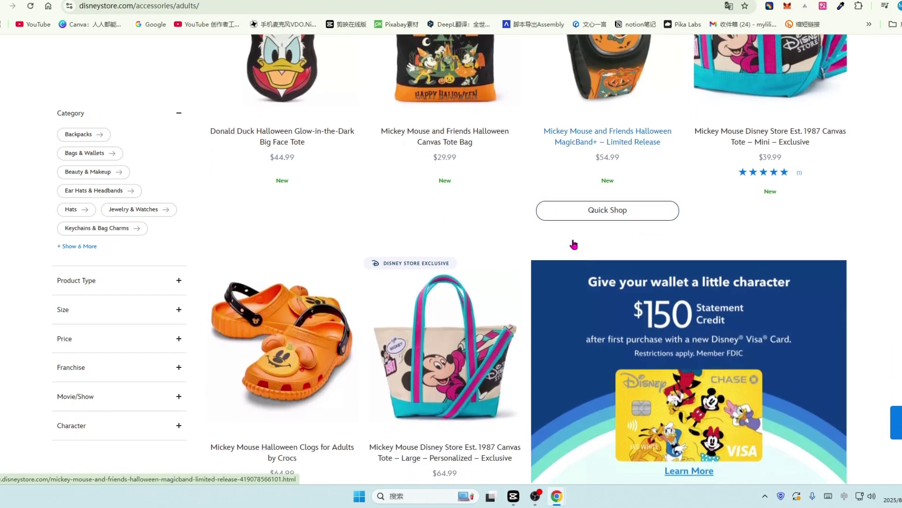
Step: Look further through the Disney Store adult accessories, from the Halloween clogs and large canvas tote to the caps and ear headbands
scroll(574, 244, "down", 1)
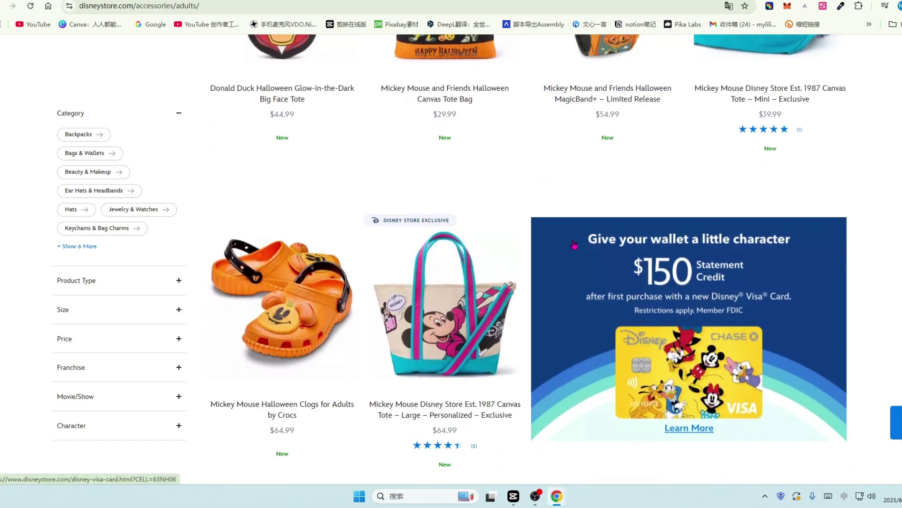
scroll(574, 244, "down", 1)
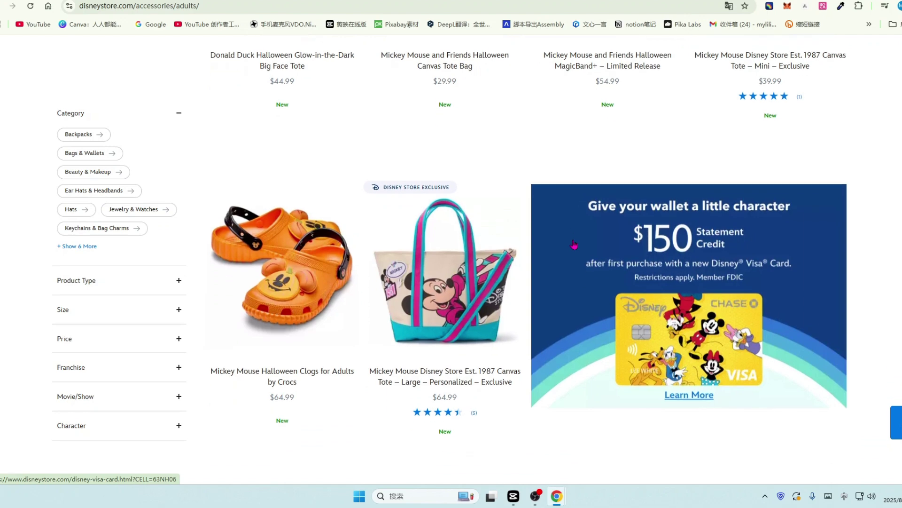
scroll(574, 244, "down", 1)
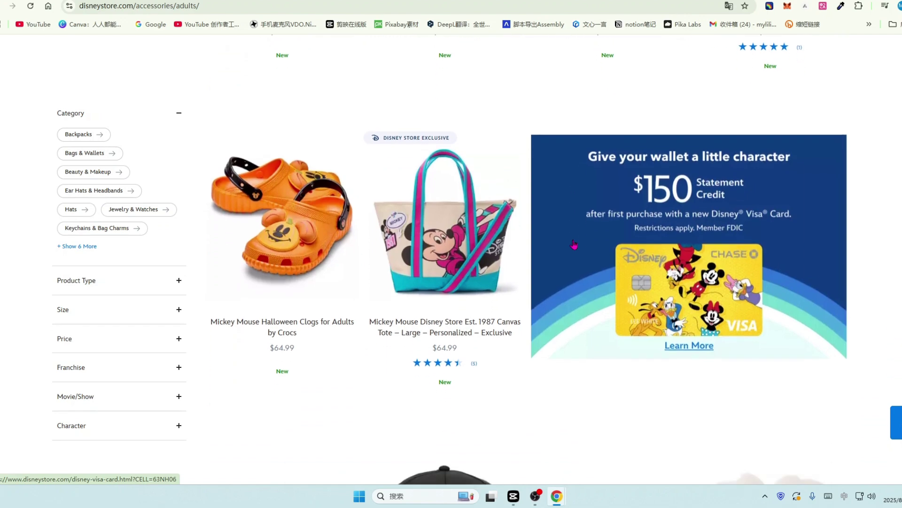
scroll(574, 244, "down", 2)
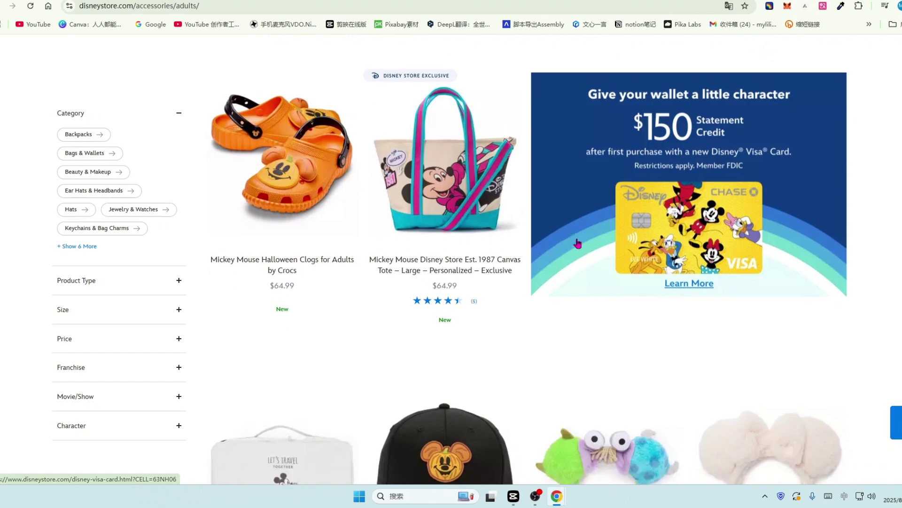
scroll(577, 243, "down", 1)
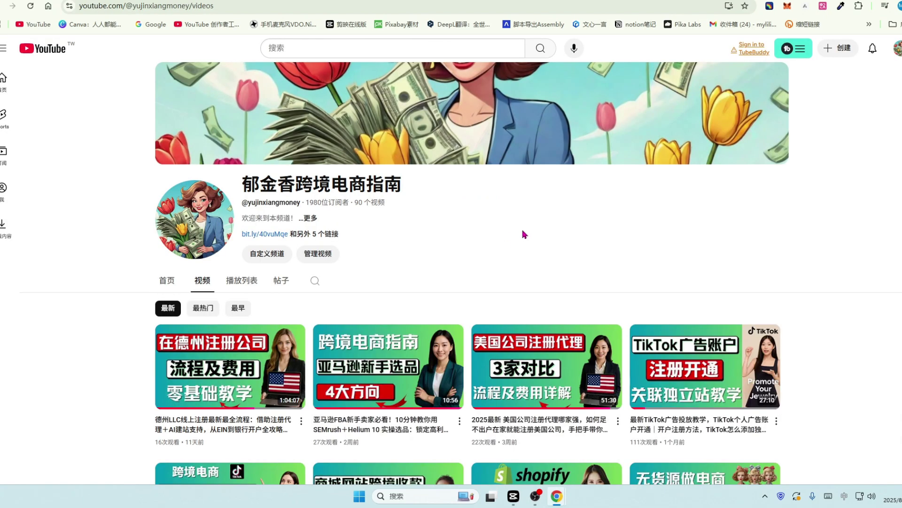
Step: Browse the YouTube channel's uploaded videos on cross-border e-commerce, US company registration, Shopify stores and TikTok ads
scroll(821, 242, "down", 4)
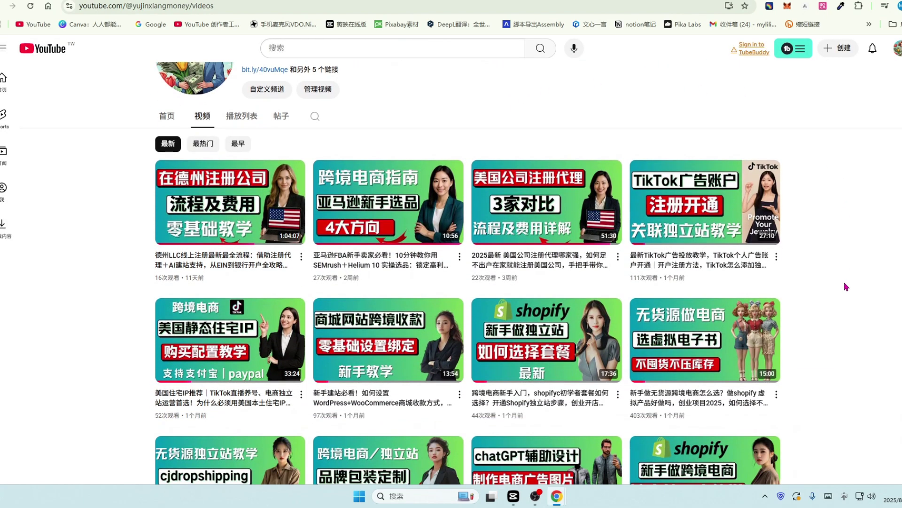
scroll(847, 286, "down", 8)
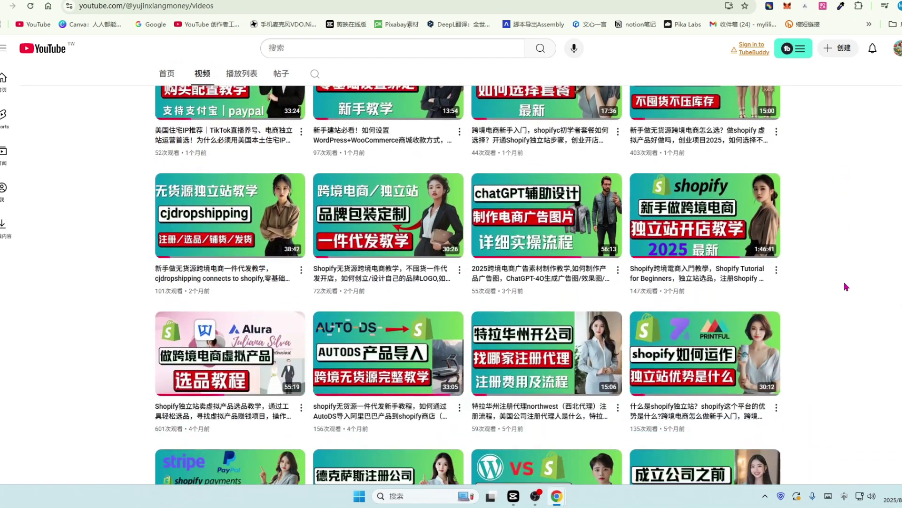
scroll(847, 287, "down", 5)
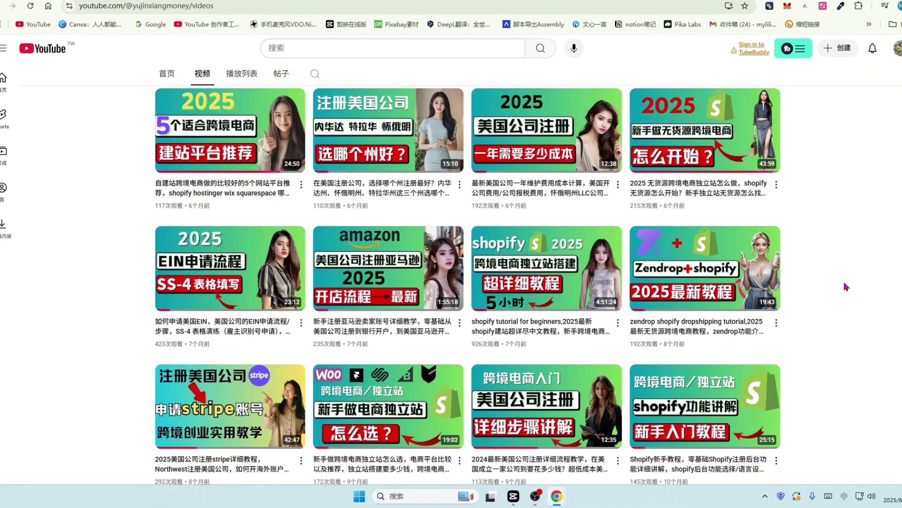
scroll(611, 292, "down", 1)
mouse_move(587, 293)
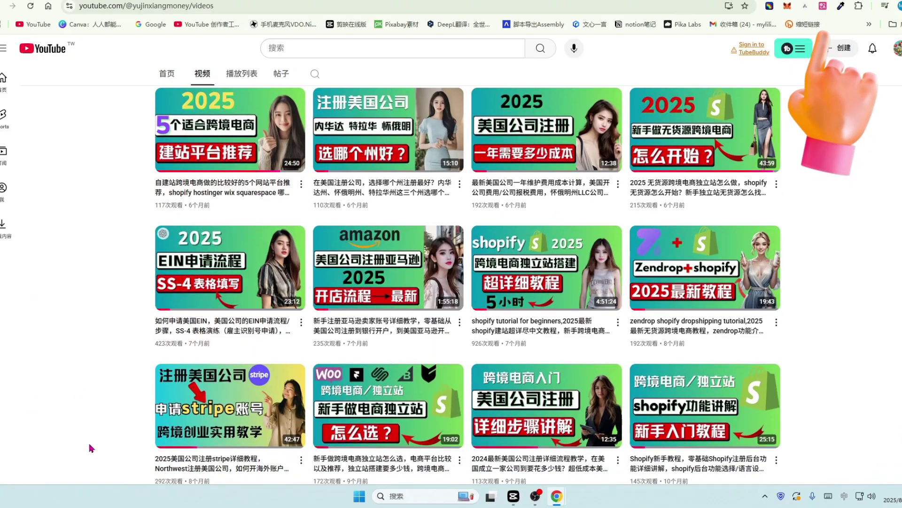
scroll(91, 447, "down", 2)
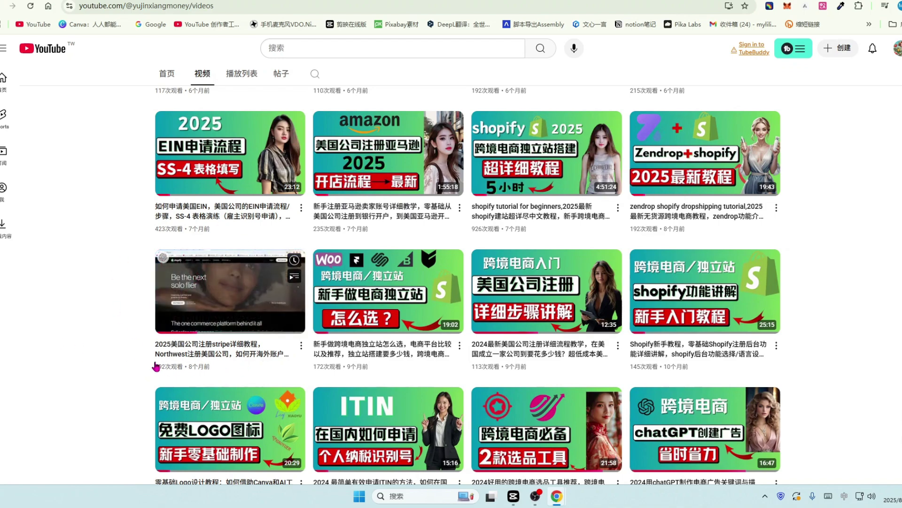
scroll(860, 266, "up", 2)
scroll(860, 267, "up", 1)
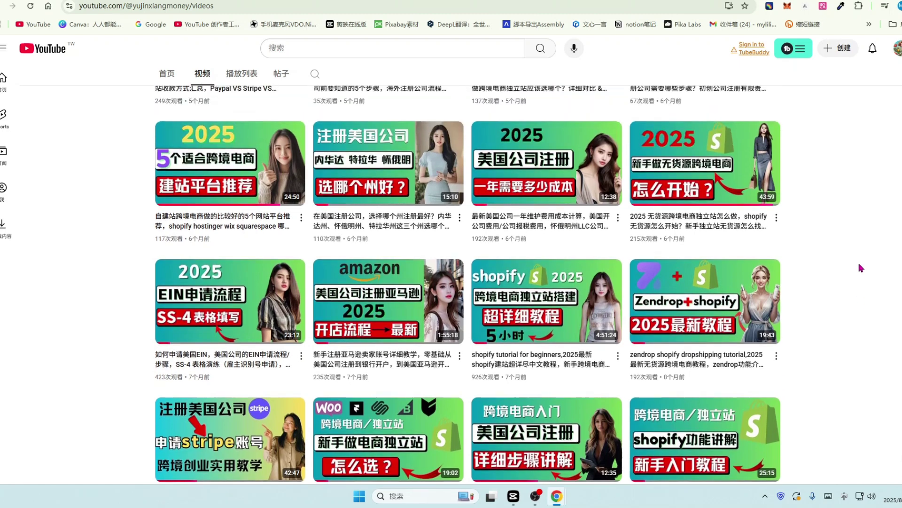
scroll(873, 272, "down", 2)
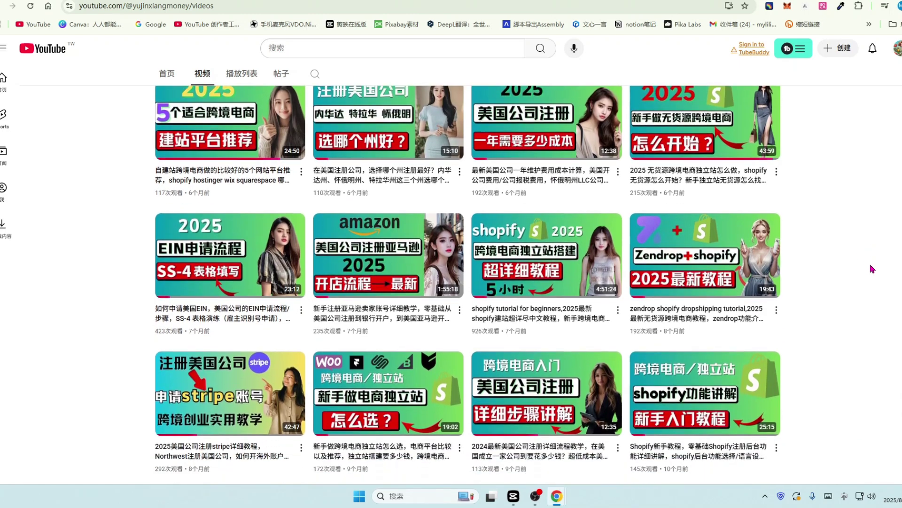